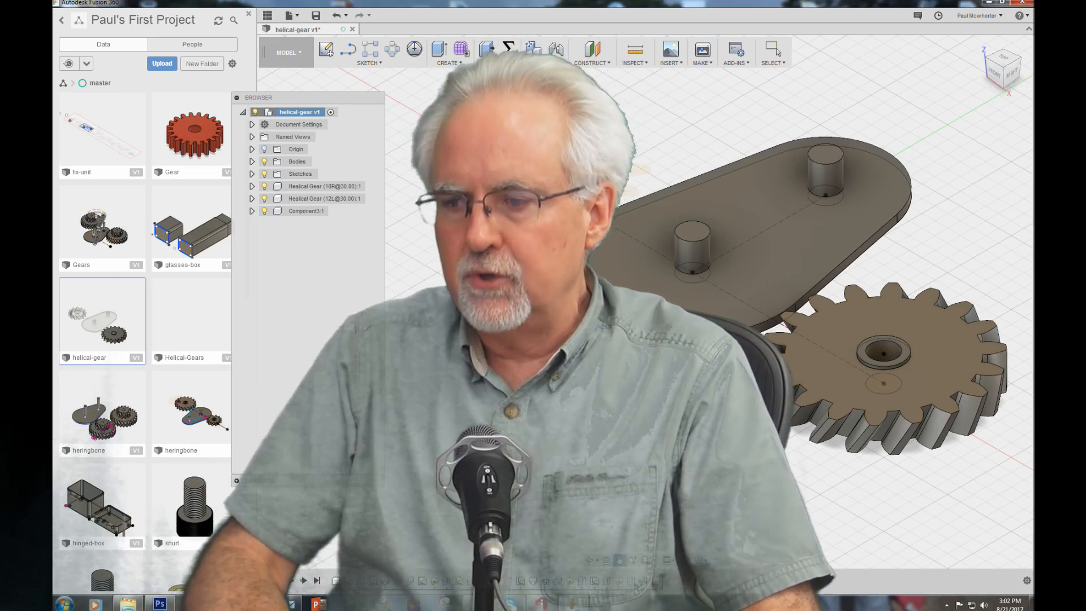
left_click(619, 565)
left_click_drag(616, 316, 653, 383)
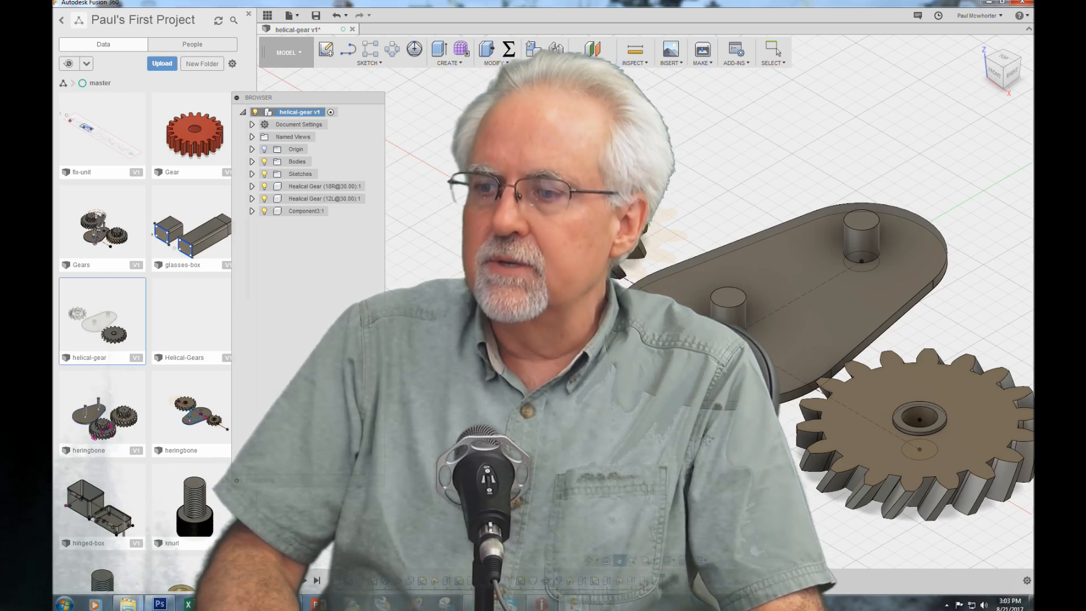
middle_click_drag(706, 438, 695, 281)
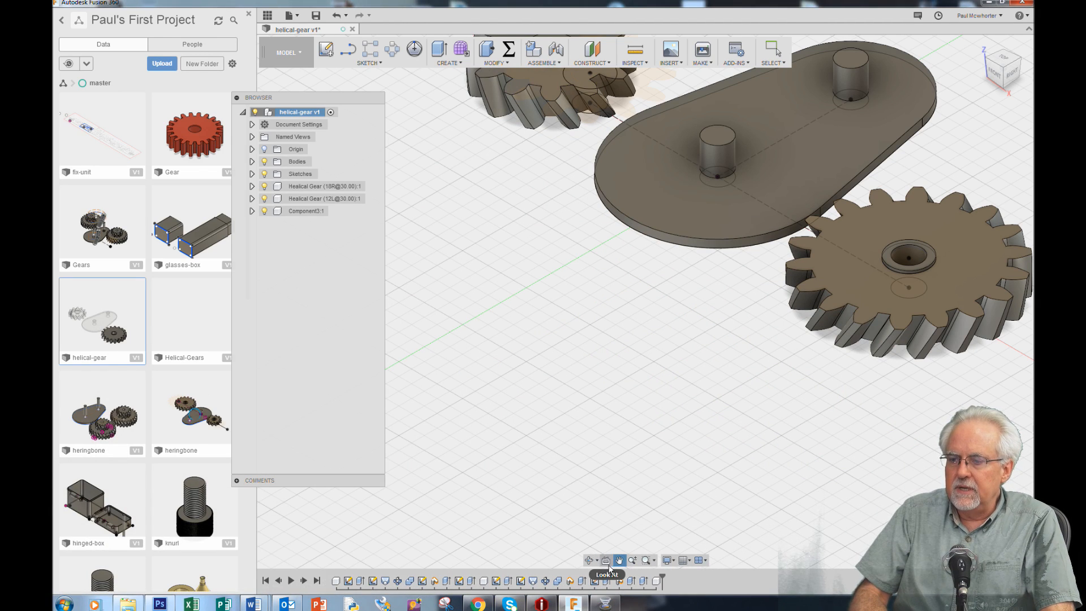
left_click(593, 562)
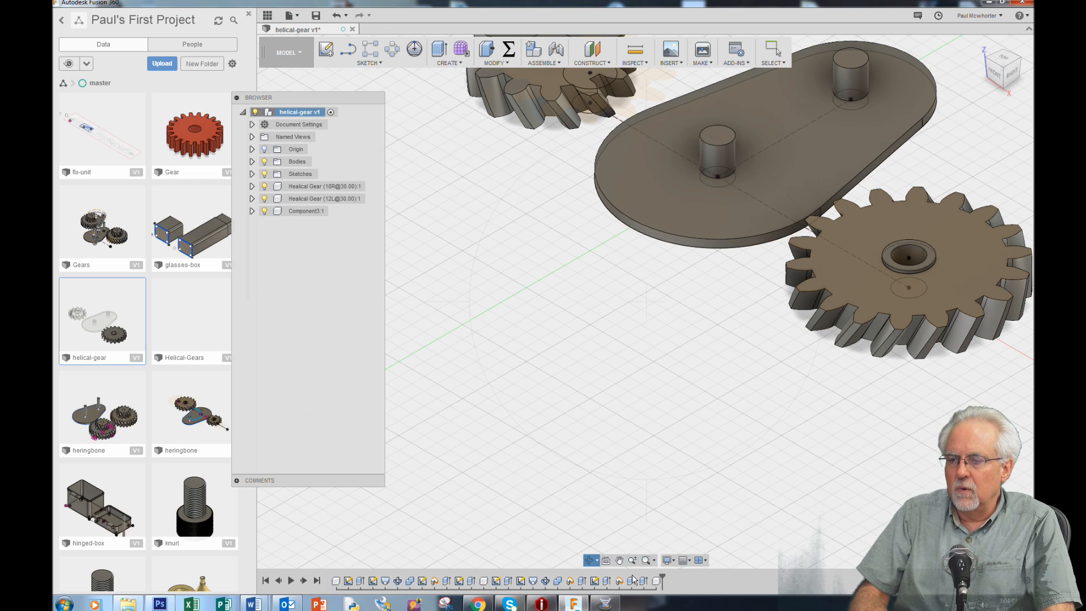
left_click(619, 560)
left_click_drag(638, 296, 595, 414)
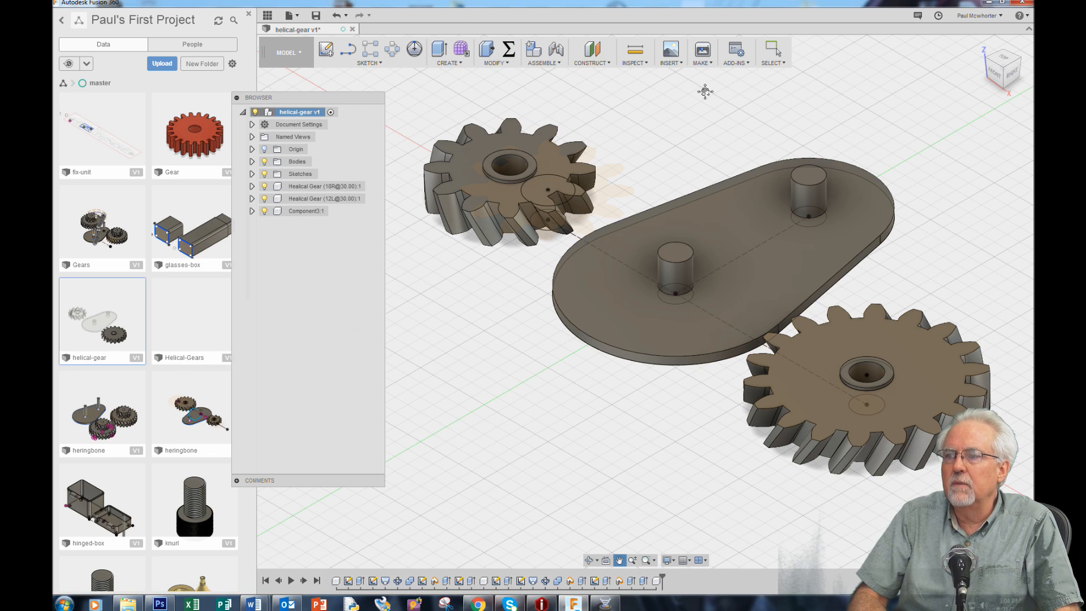
Open the Fusion 360 App Store and search its add-ins for "gears"
left_click(750, 64)
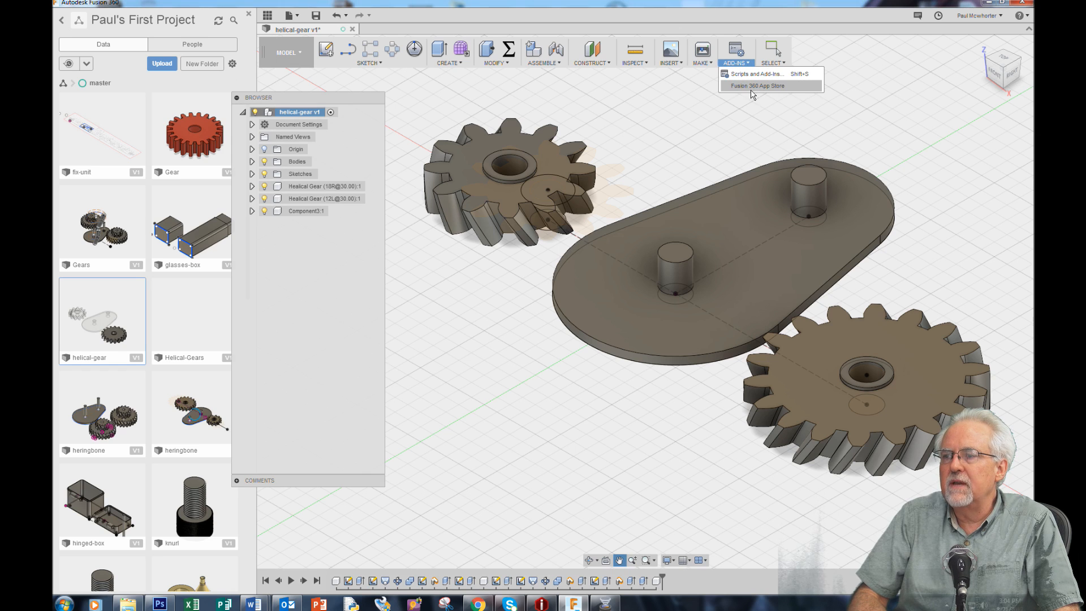
left_click(752, 86)
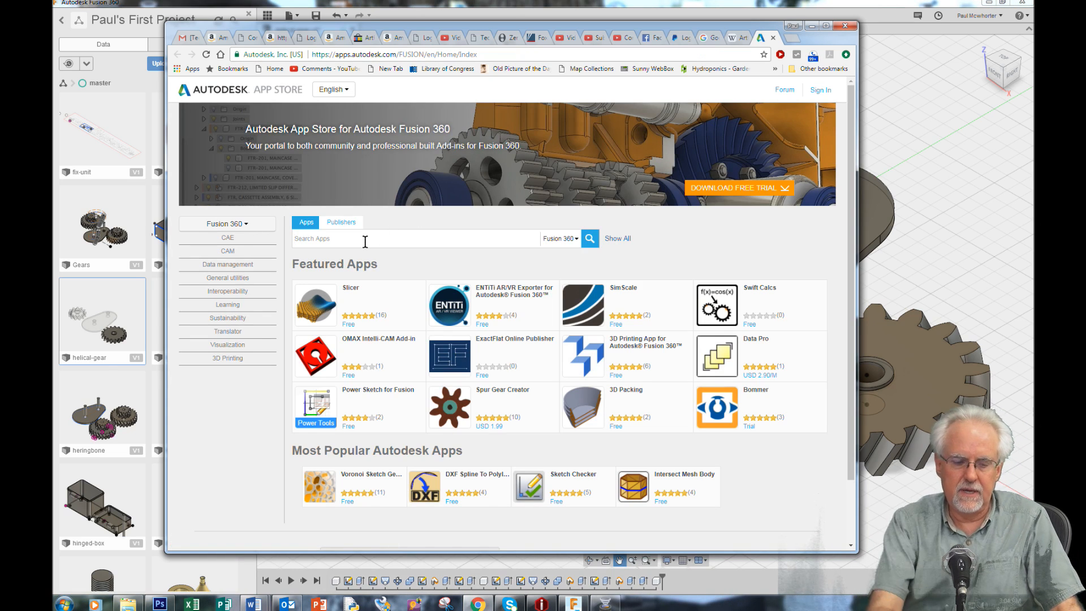
type("gear")
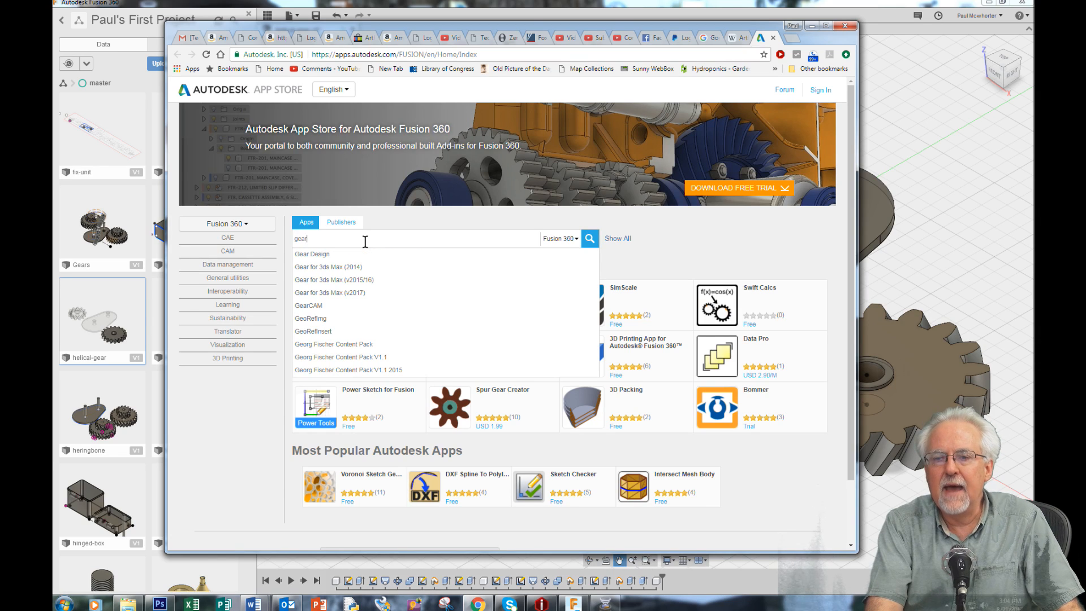
key("Return")
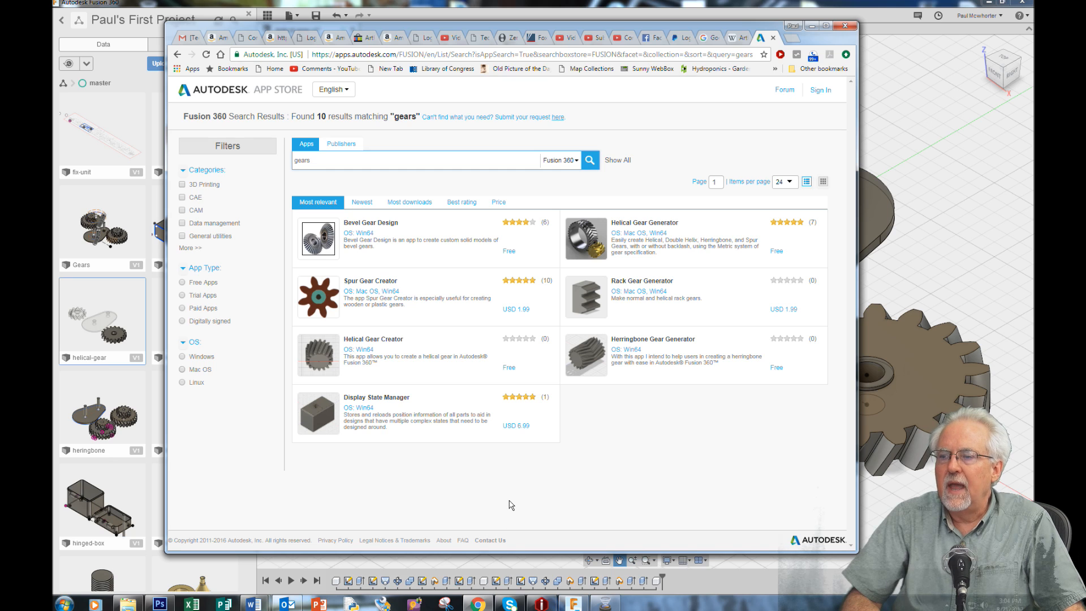
Try to download the free Helical Gear Generator add-in from its store page, and return to Fusion 360
left_click(642, 228)
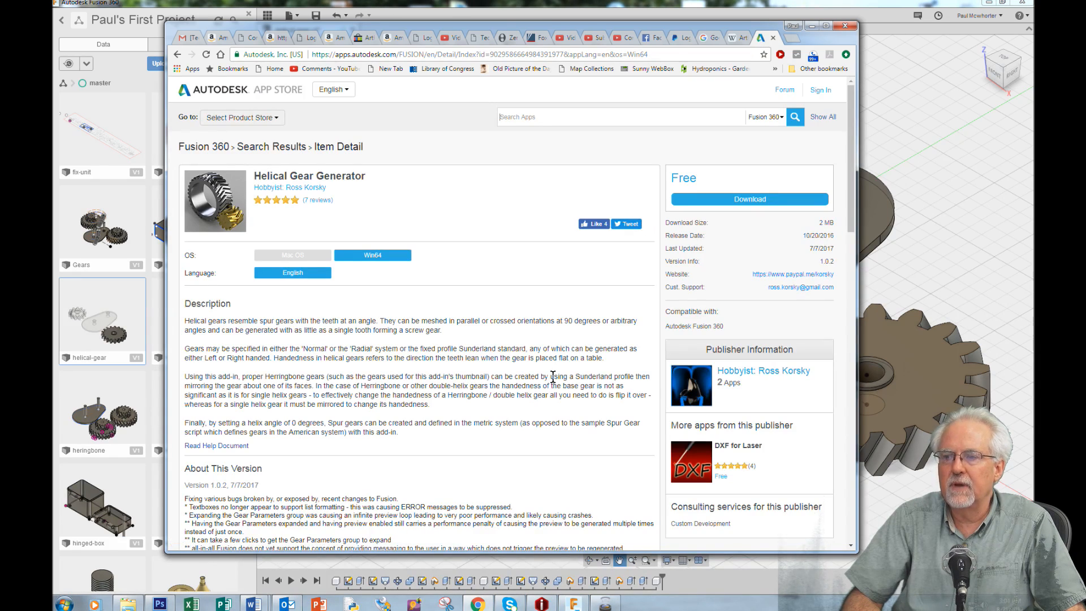
left_click(727, 200)
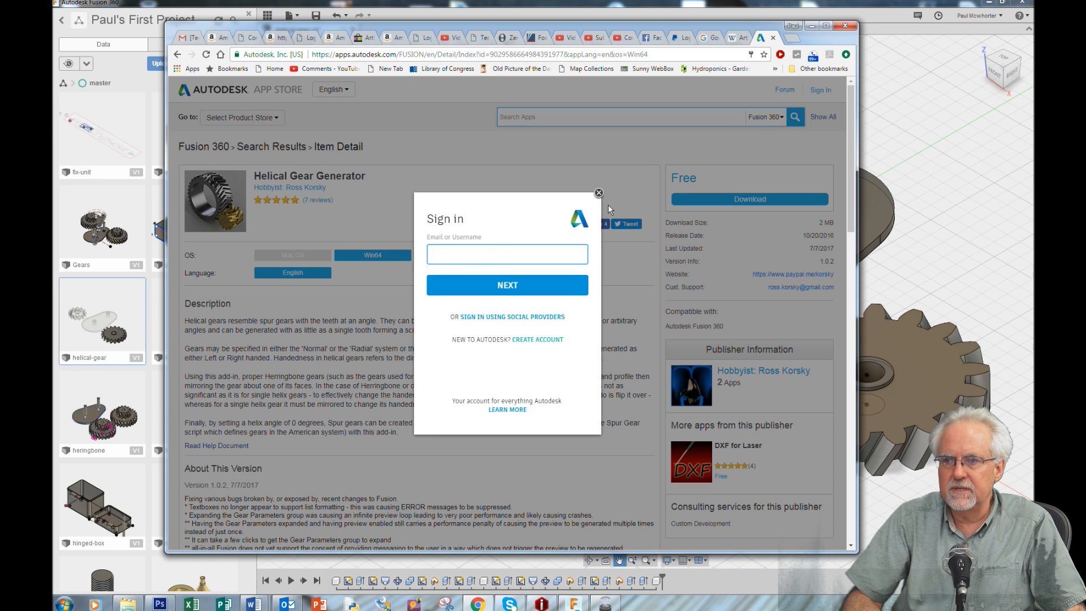
left_click(599, 194)
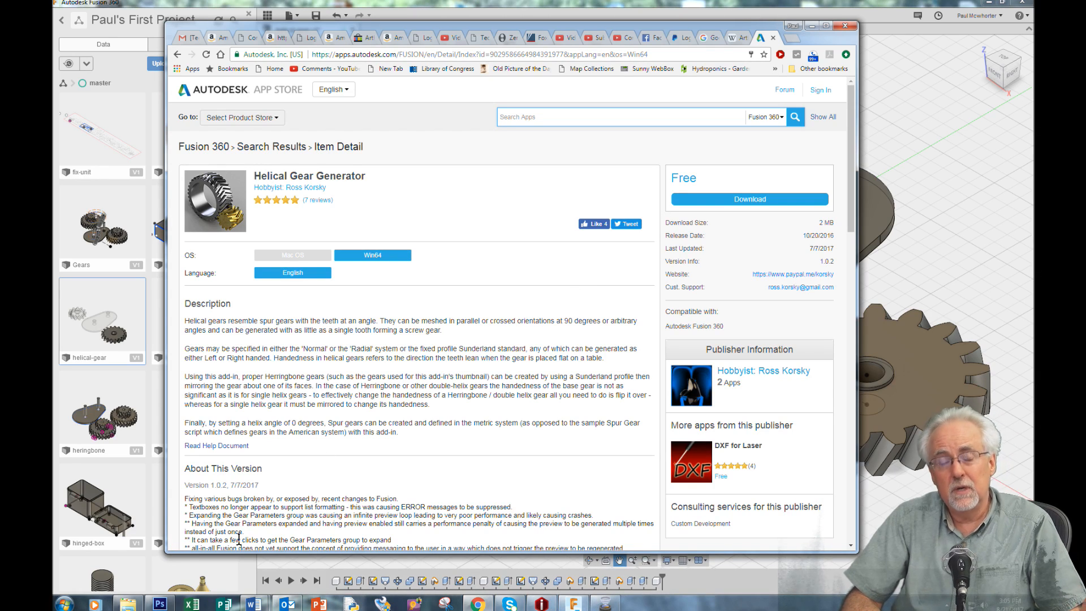
left_click(190, 557)
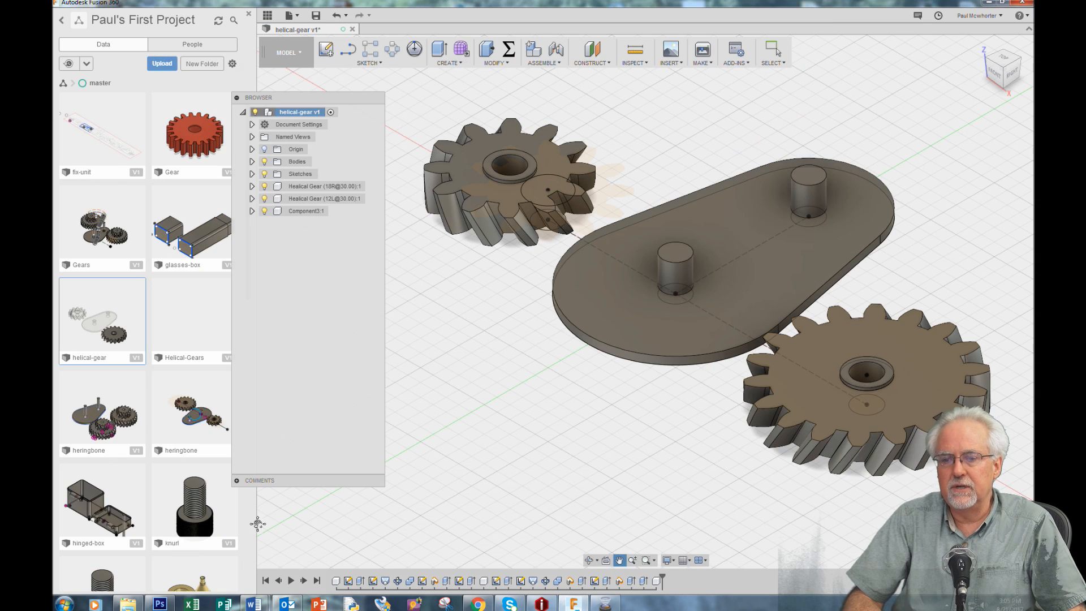
left_click(478, 604)
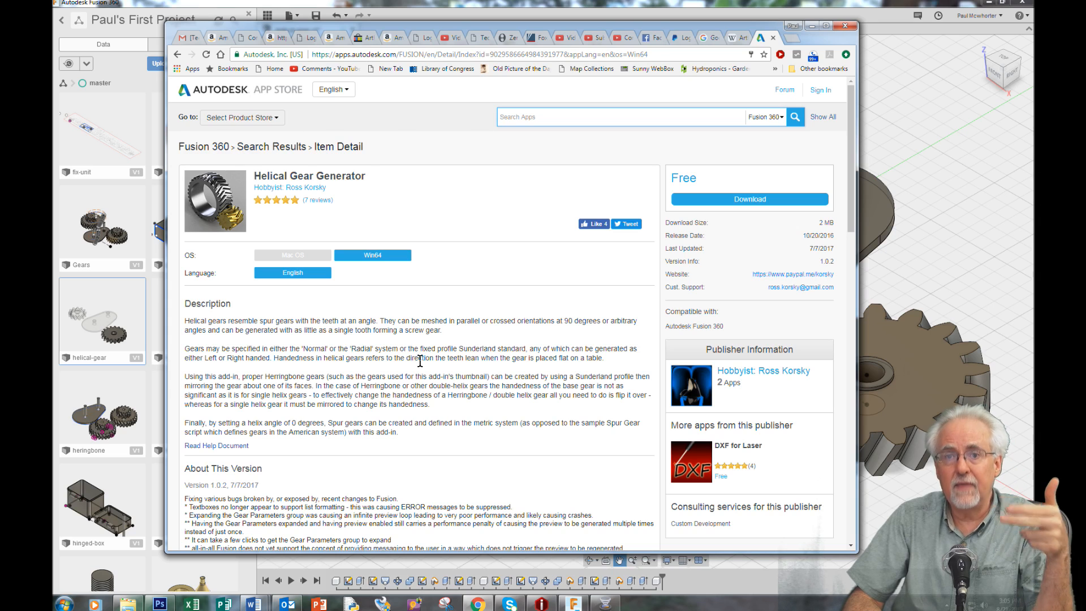
left_click(811, 25)
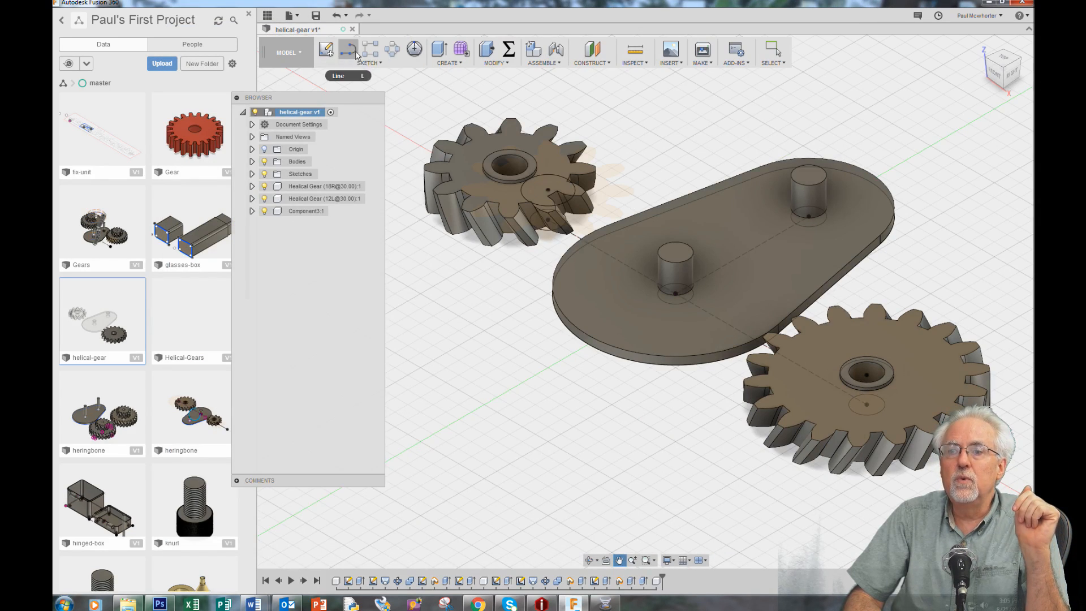
Create a new empty design and shift the browser panel aside to clear the canvas
left_click(461, 67)
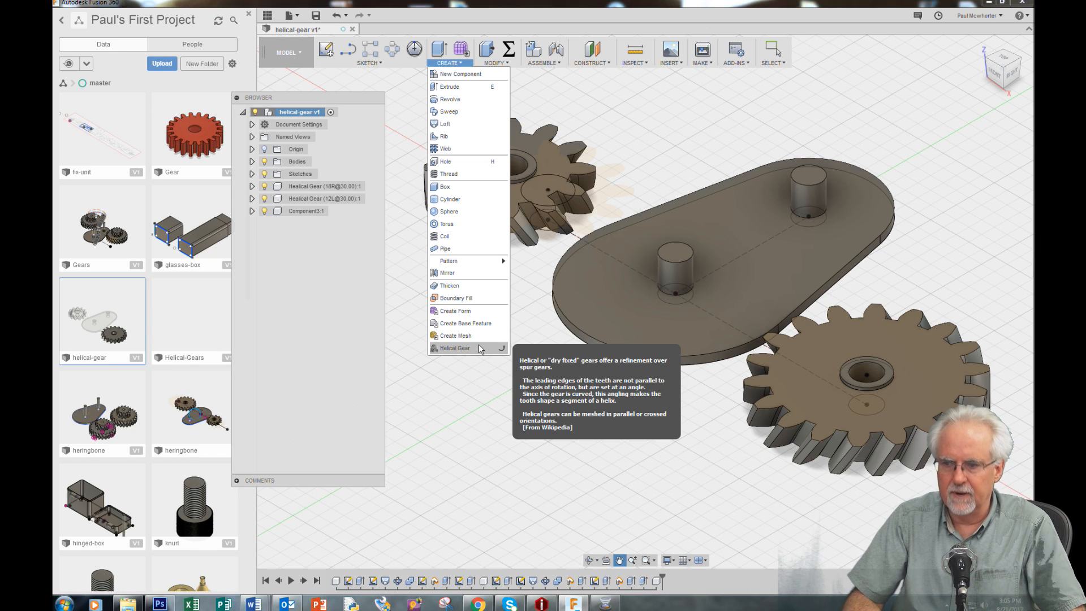
left_click(724, 147)
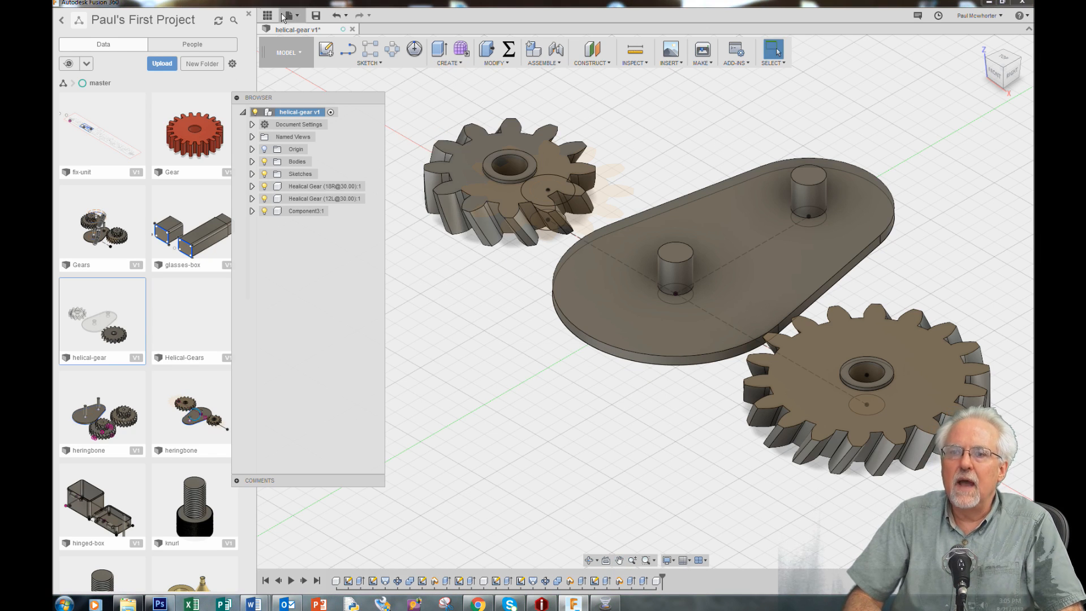
left_click(295, 16)
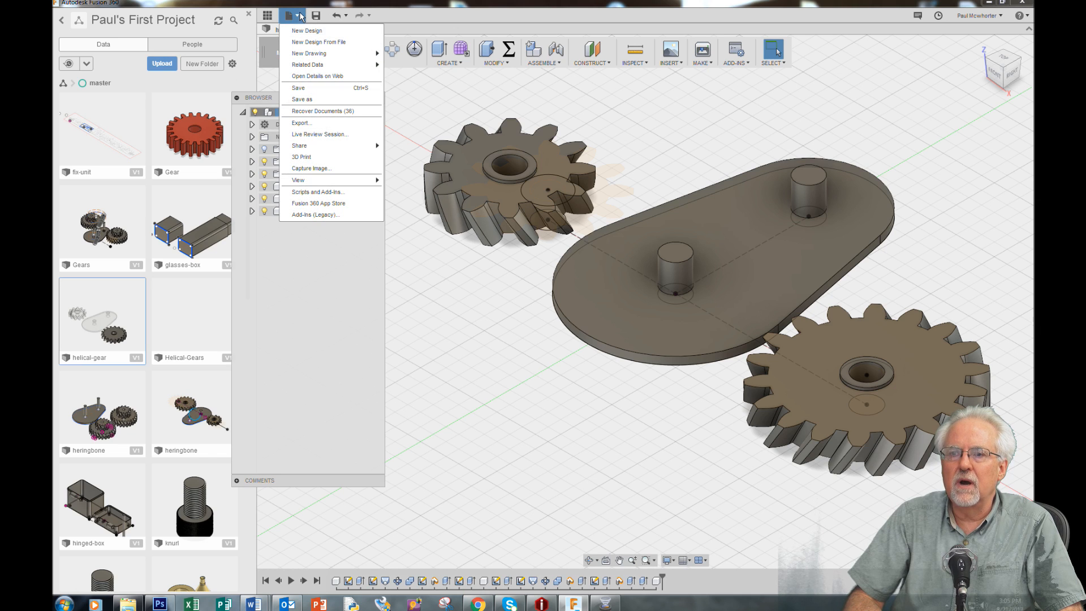
left_click(302, 31)
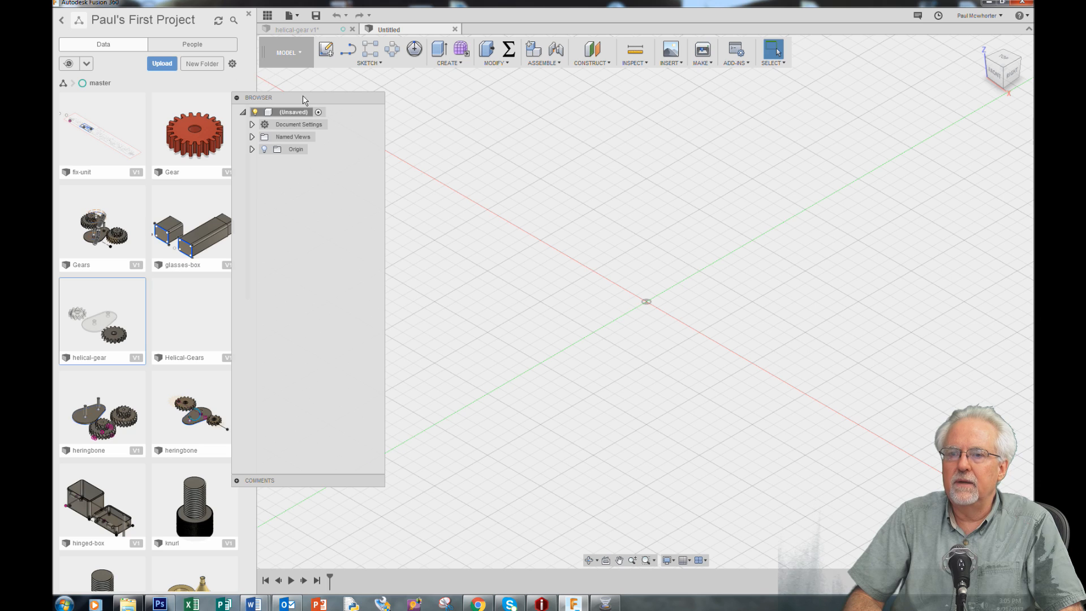
left_click_drag(316, 102, 290, 95)
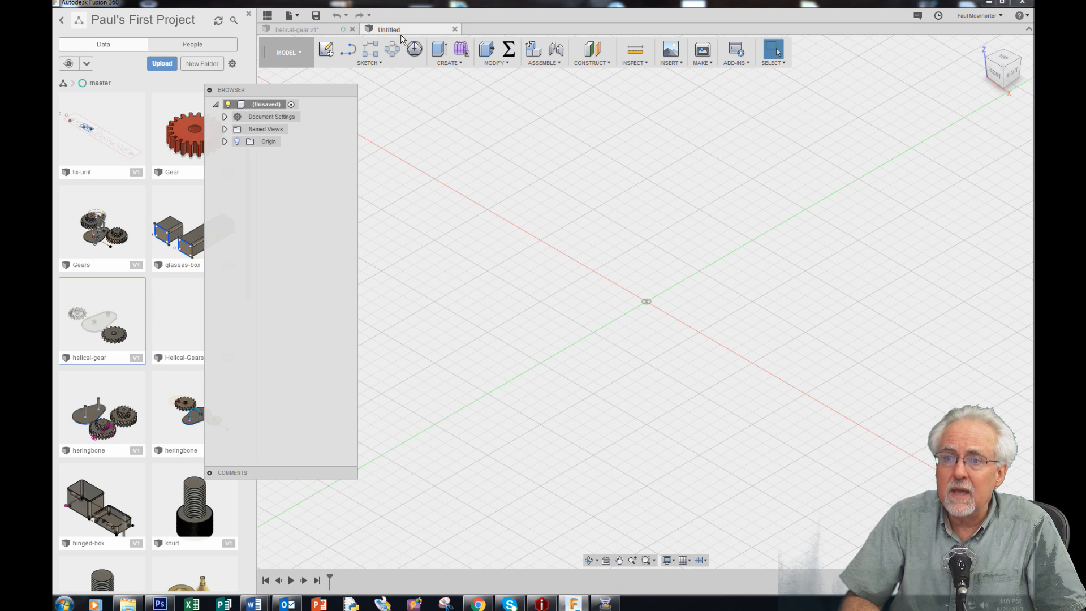
Start a Helical Gear from the add-in and set its number of teeth to 18
left_click(383, 65)
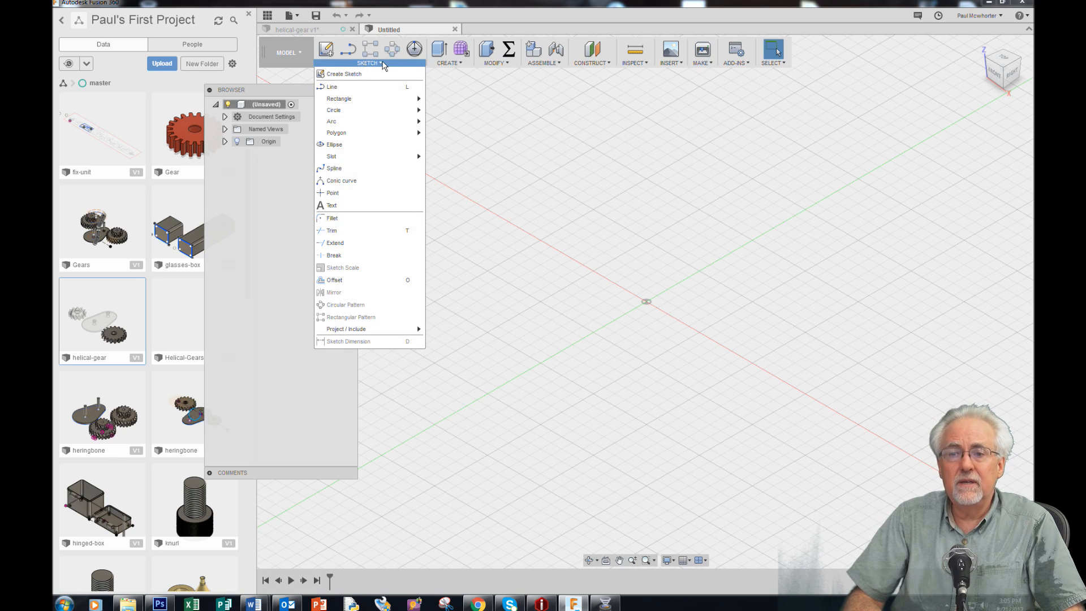
left_click(382, 65)
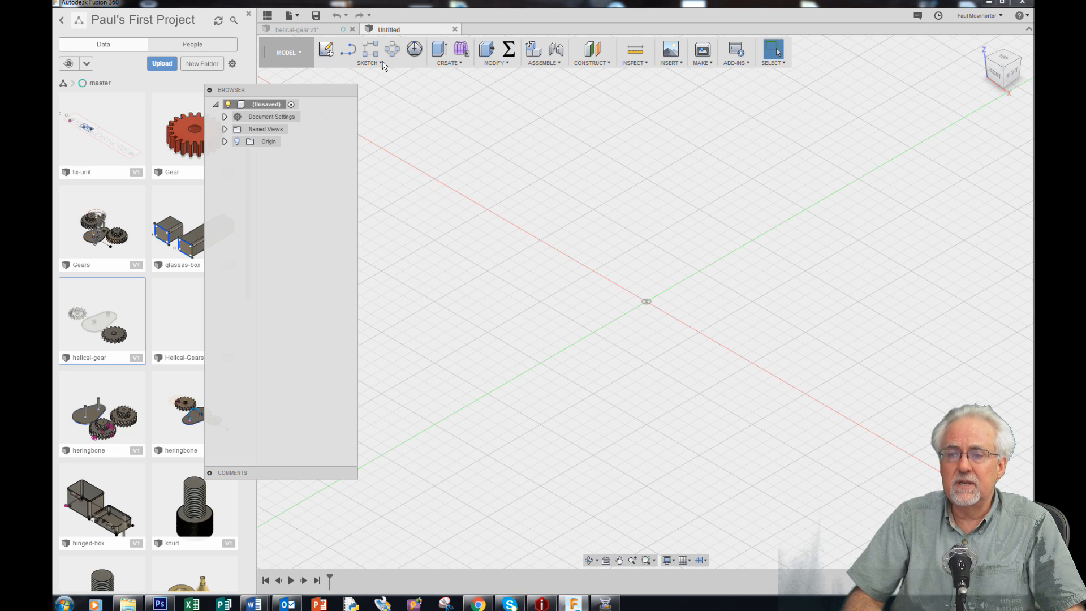
left_click(465, 64)
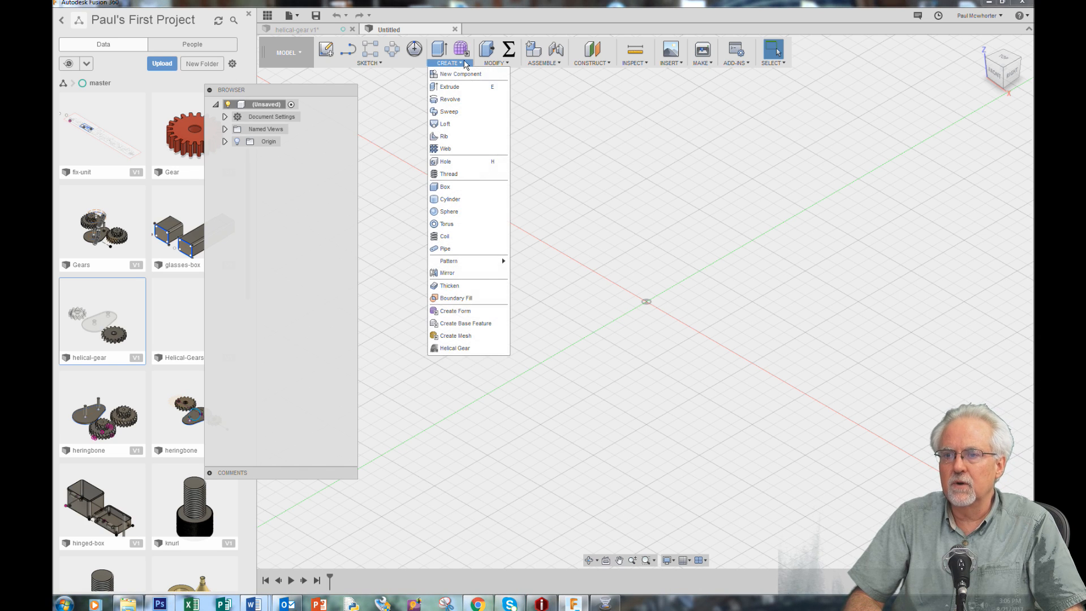
left_click(455, 348)
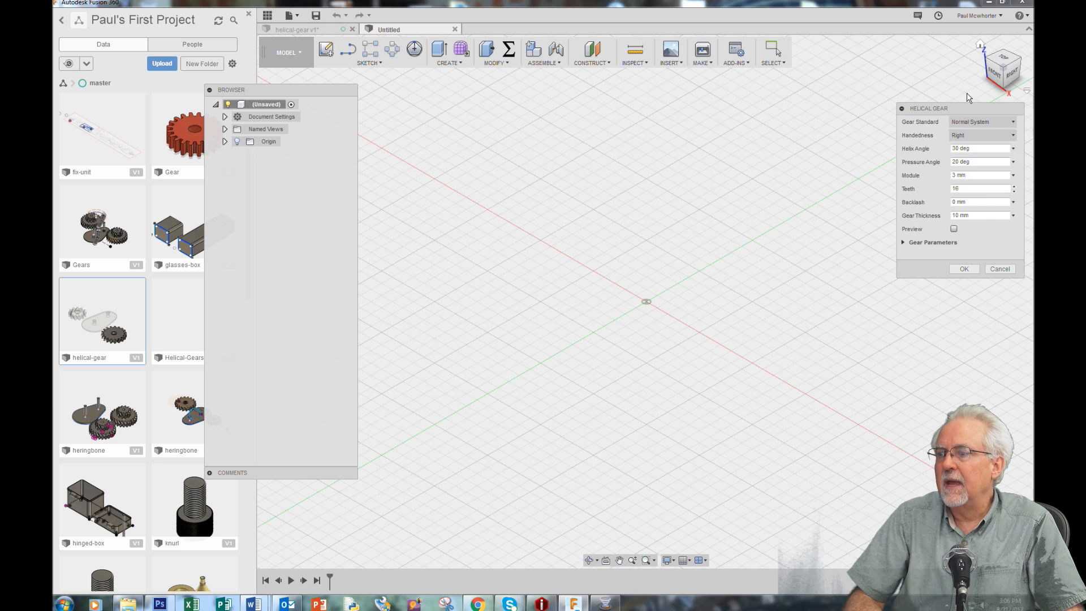
left_click_drag(974, 110, 771, 140)
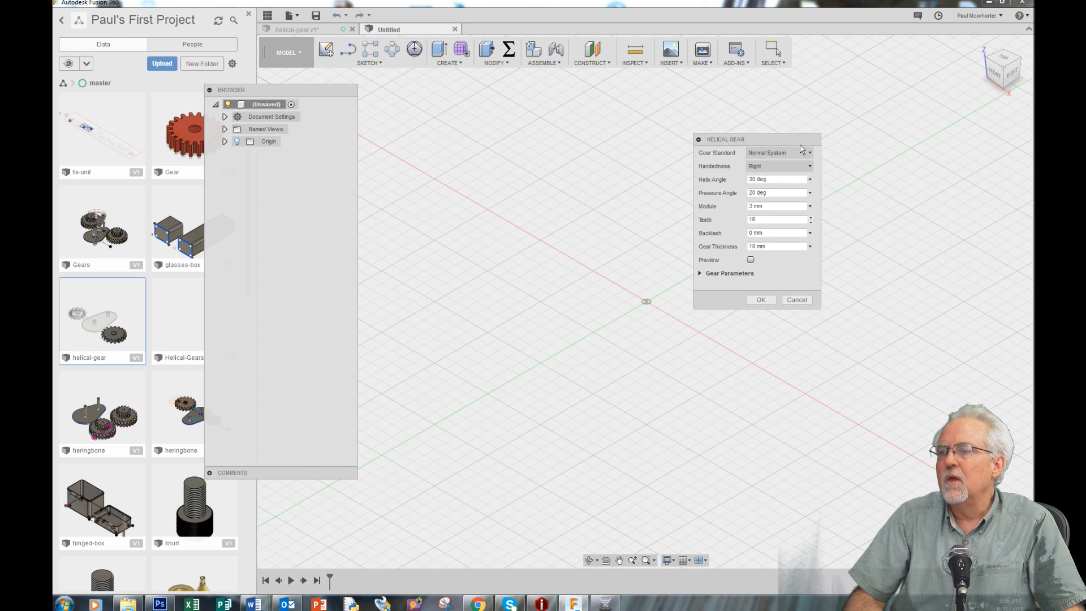
mouse_move(802, 153)
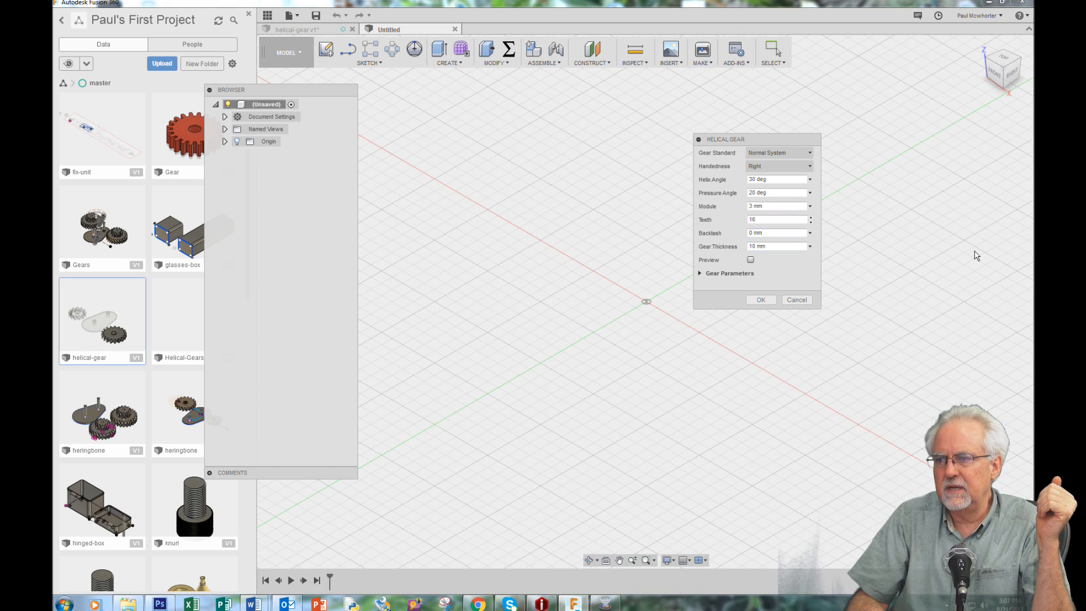
left_click(750, 219)
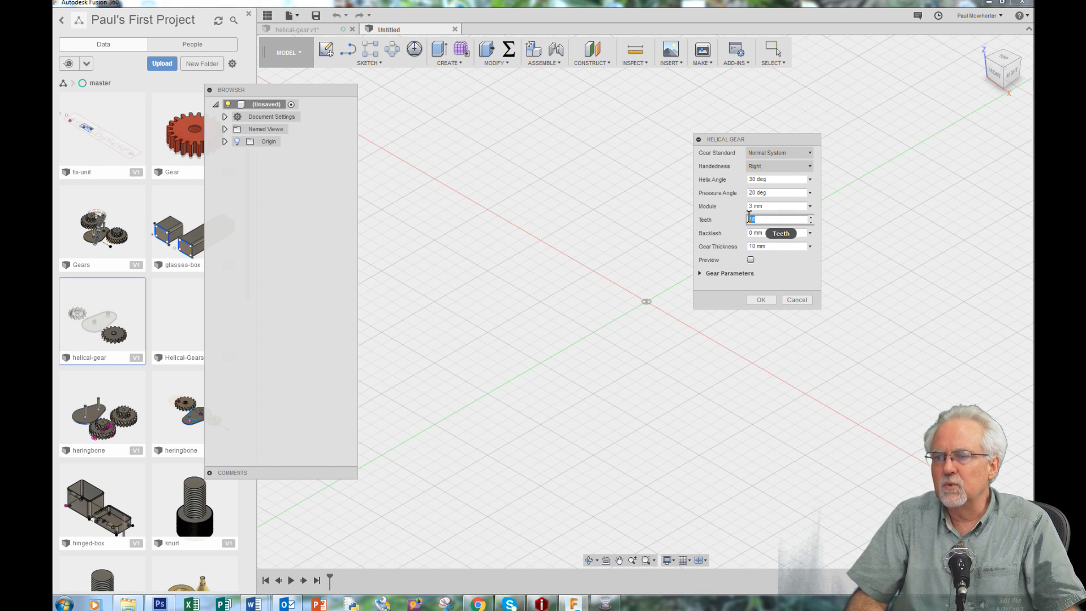
type("1")
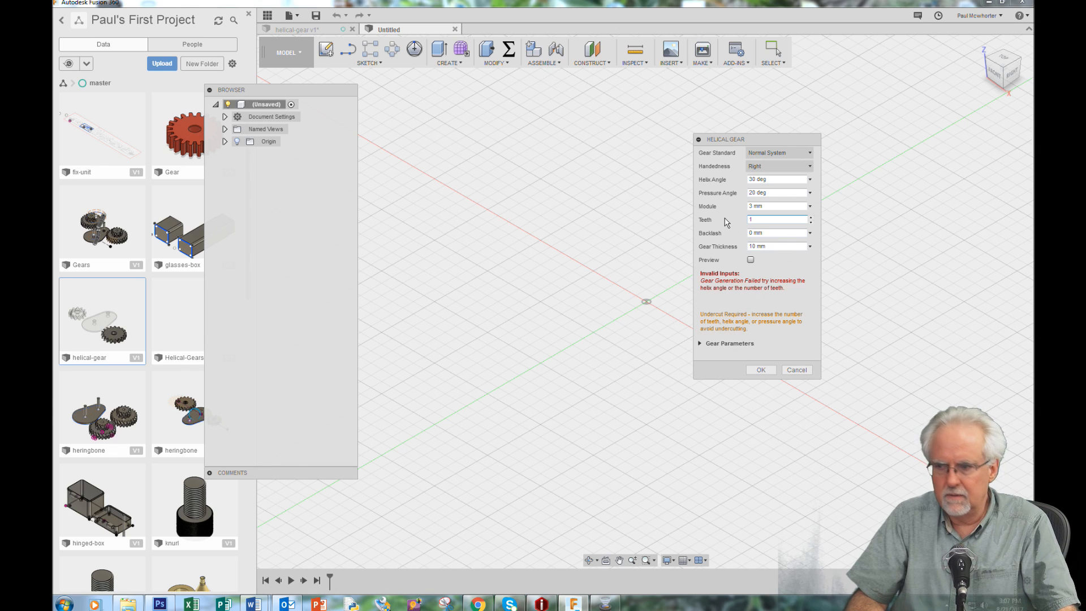
type("8")
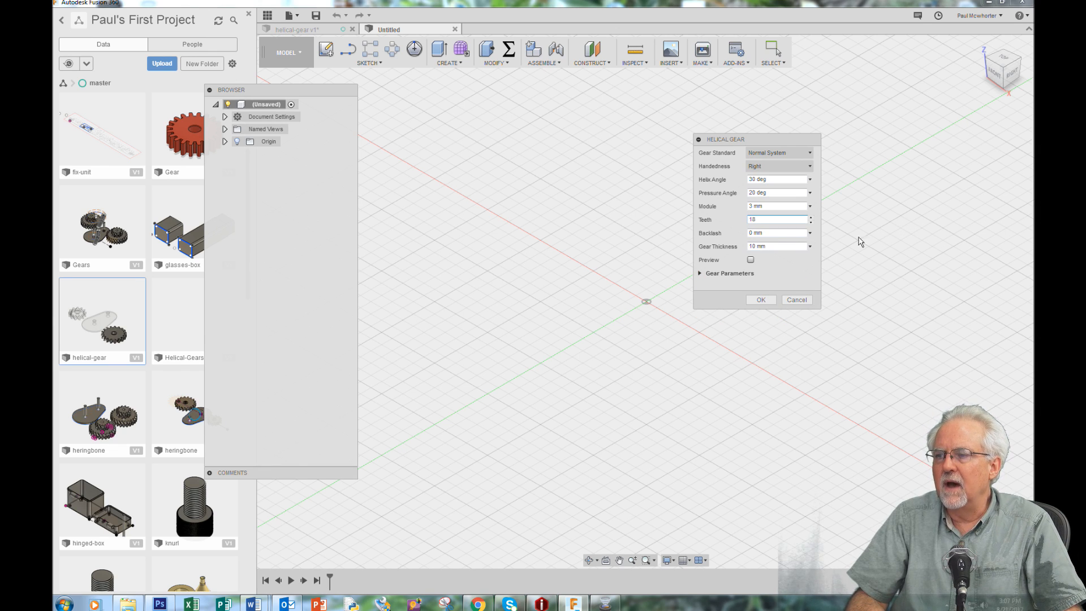
mouse_move(783, 235)
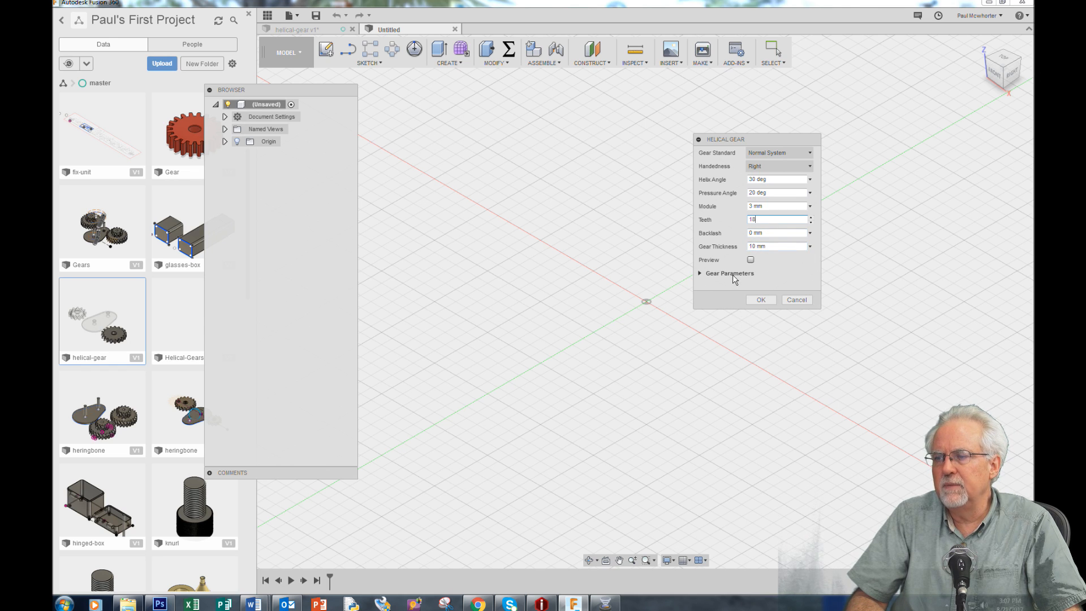
Turn on the preview for the 18-tooth helical gear and create it
left_click(751, 260)
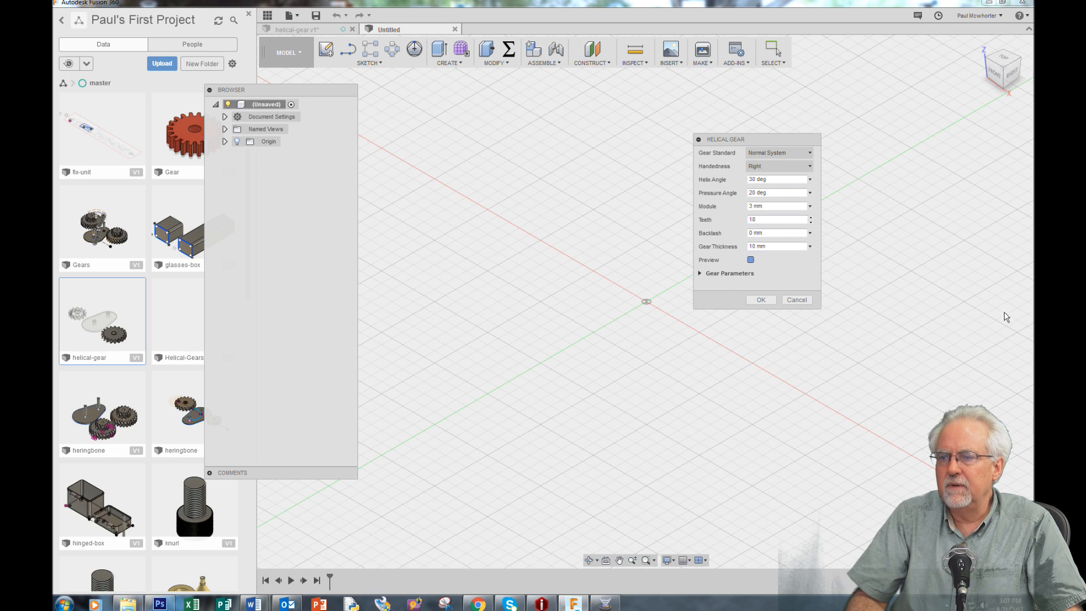
left_click_drag(766, 141, 880, 151)
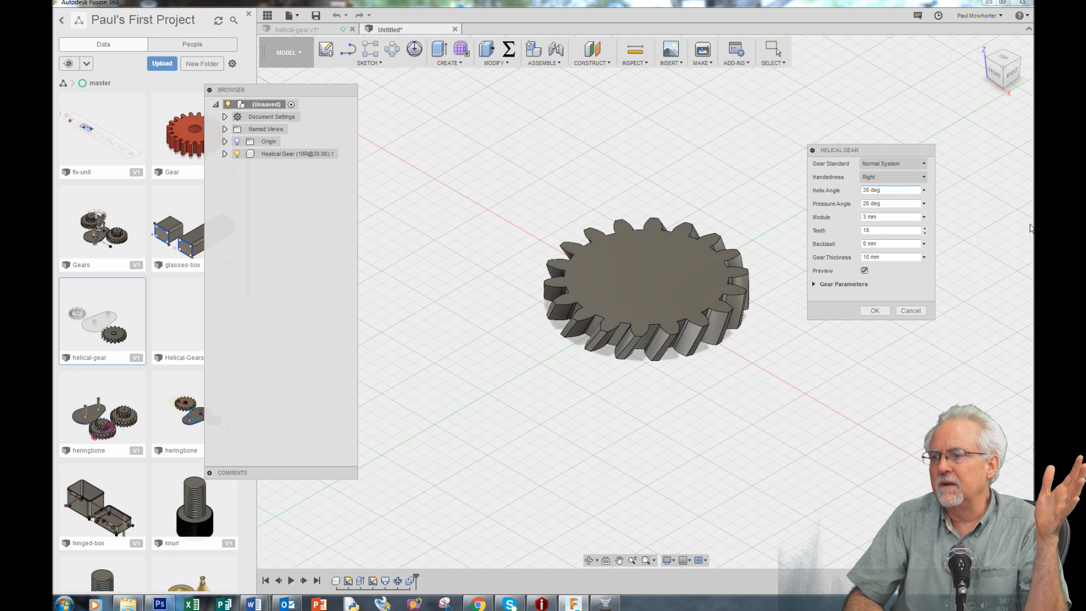
left_click(875, 312)
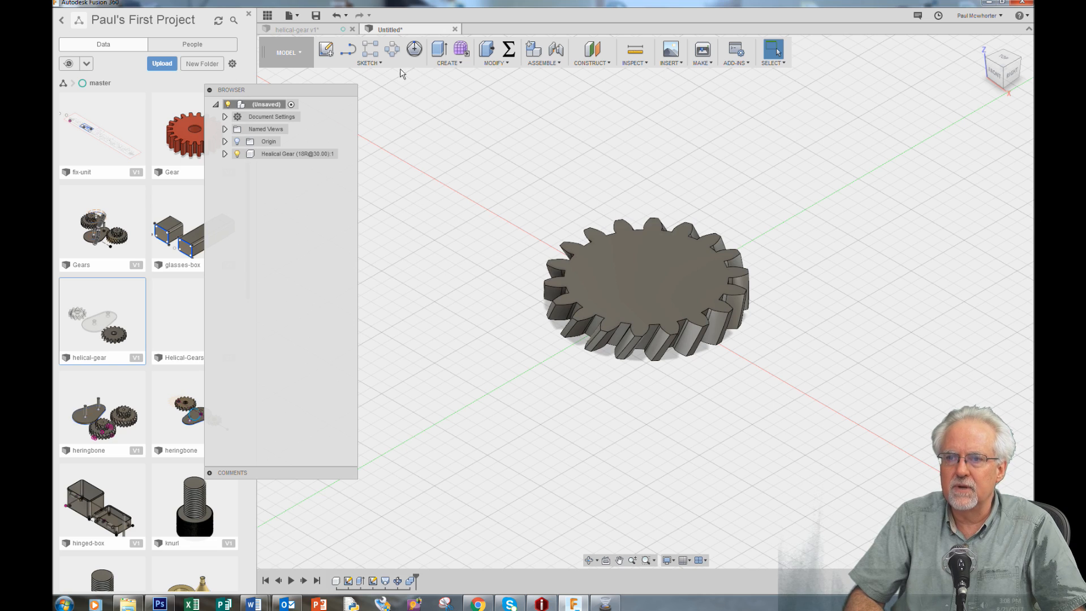
Start a line sketch on the horizontal origin plane at the underside of the helical gear
left_click(378, 64)
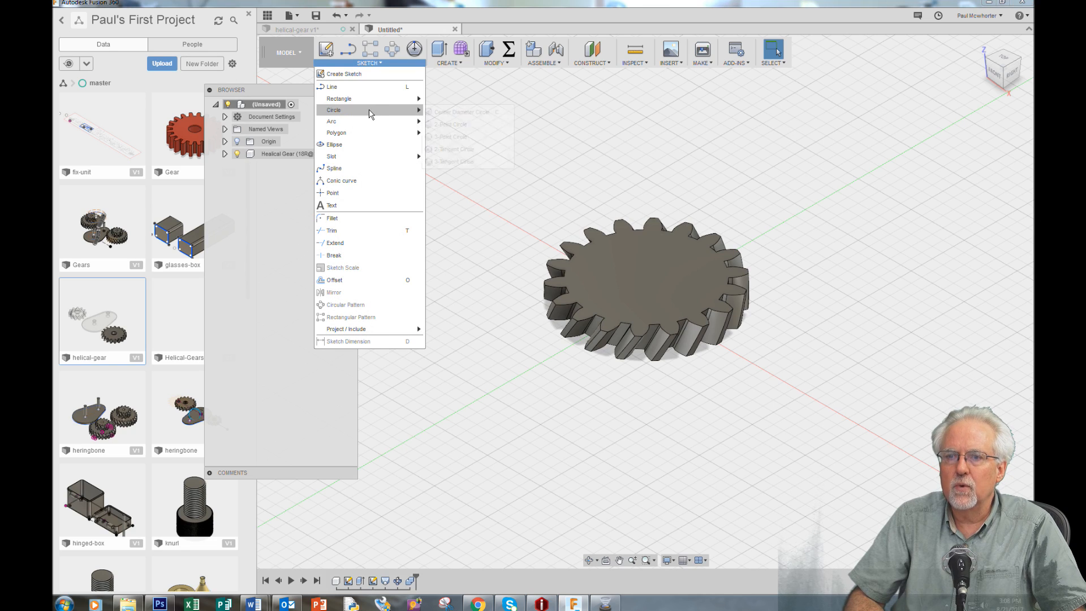
mouse_move(370, 112)
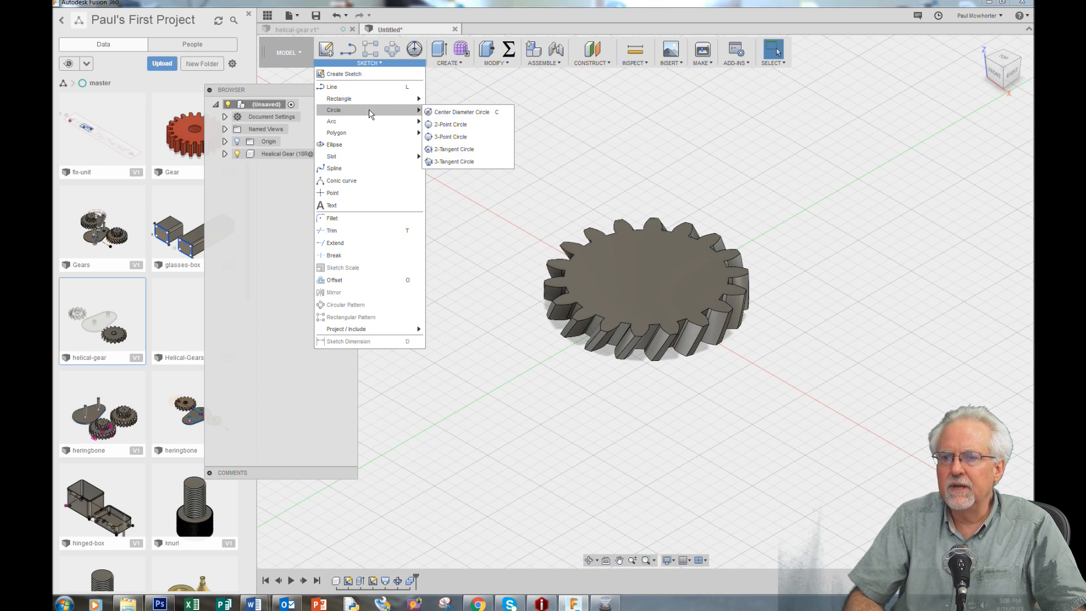
mouse_move(373, 164)
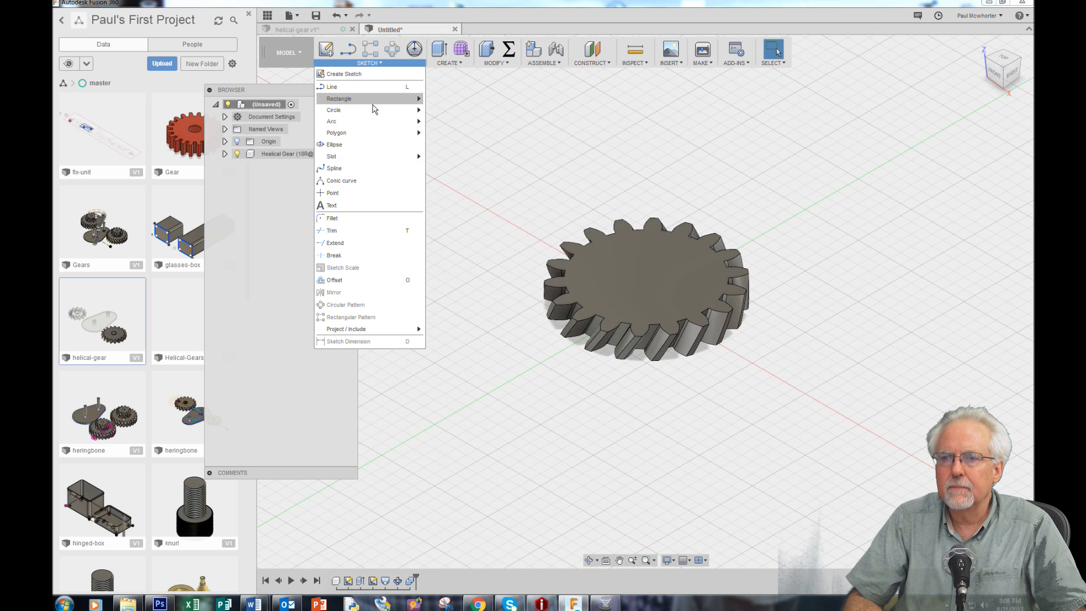
left_click(368, 87)
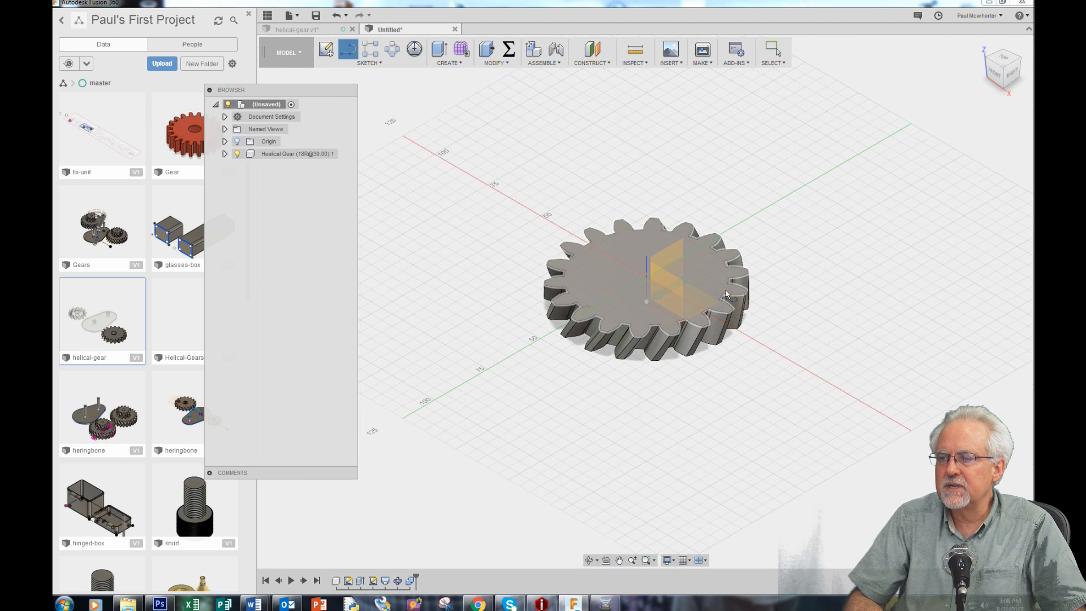
key("Escape")
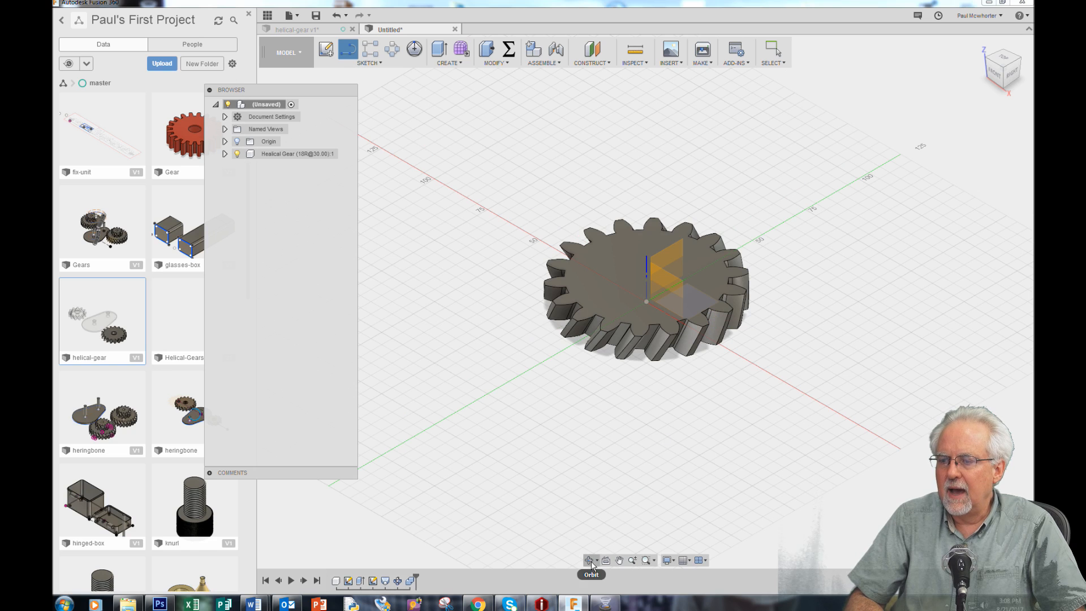
left_click(590, 560)
left_click_drag(624, 508, 636, 424)
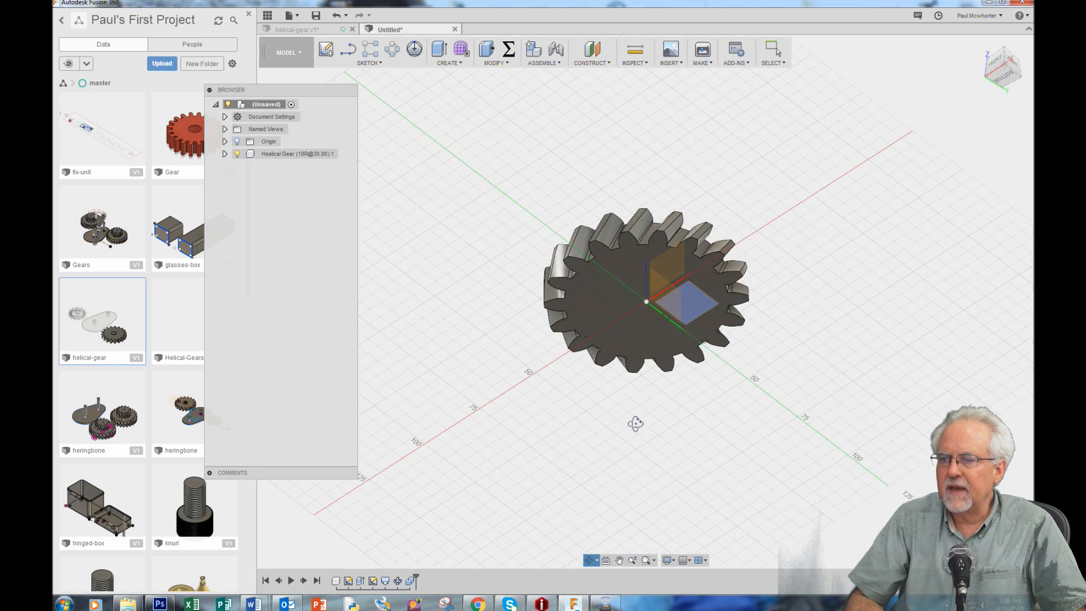
right_click(635, 423)
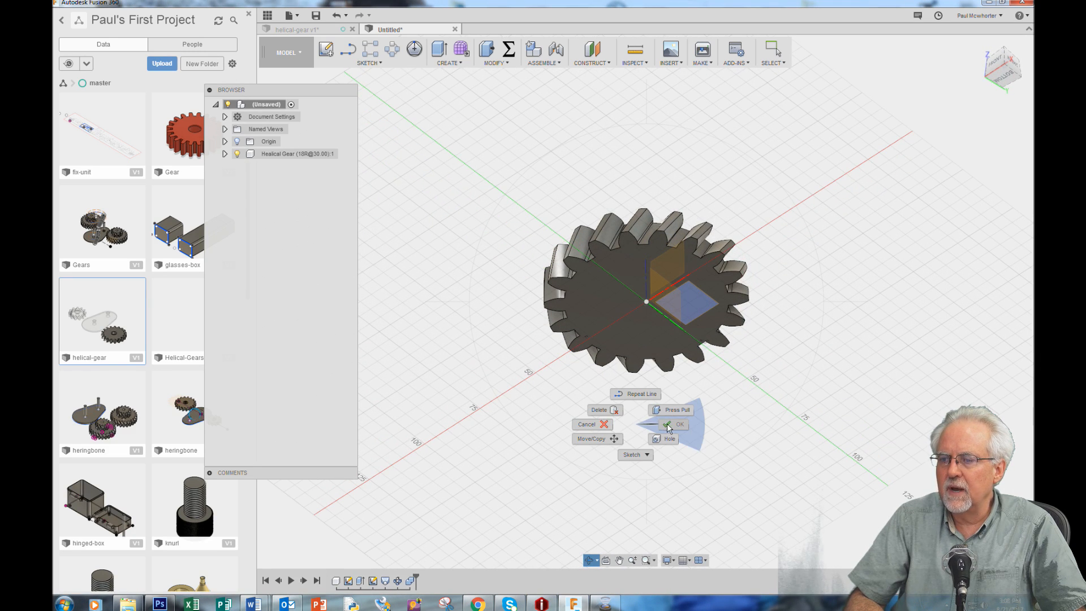
left_click(667, 423)
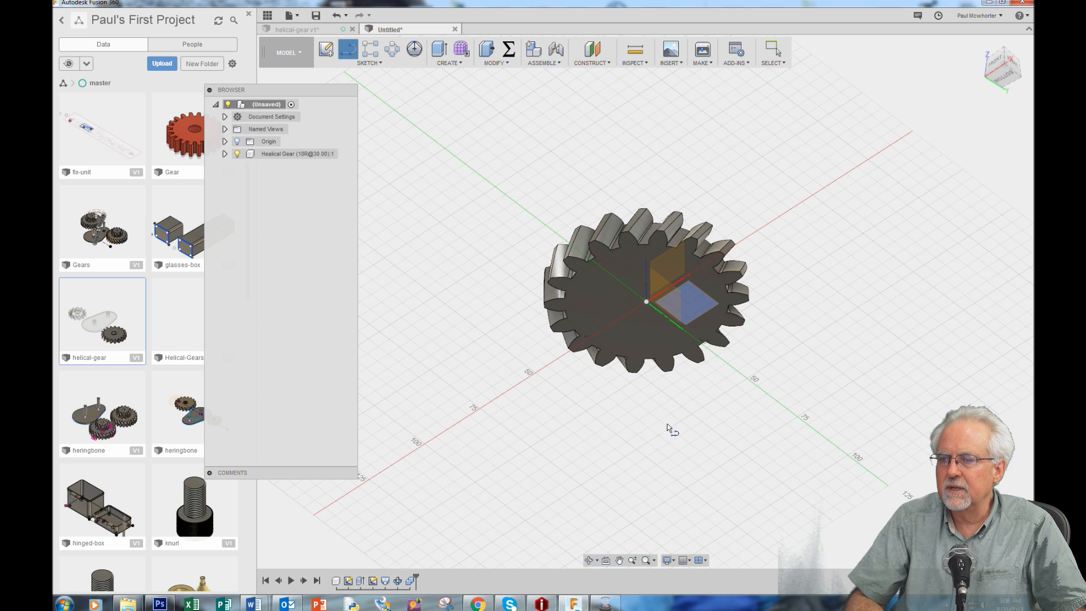
left_click(684, 301)
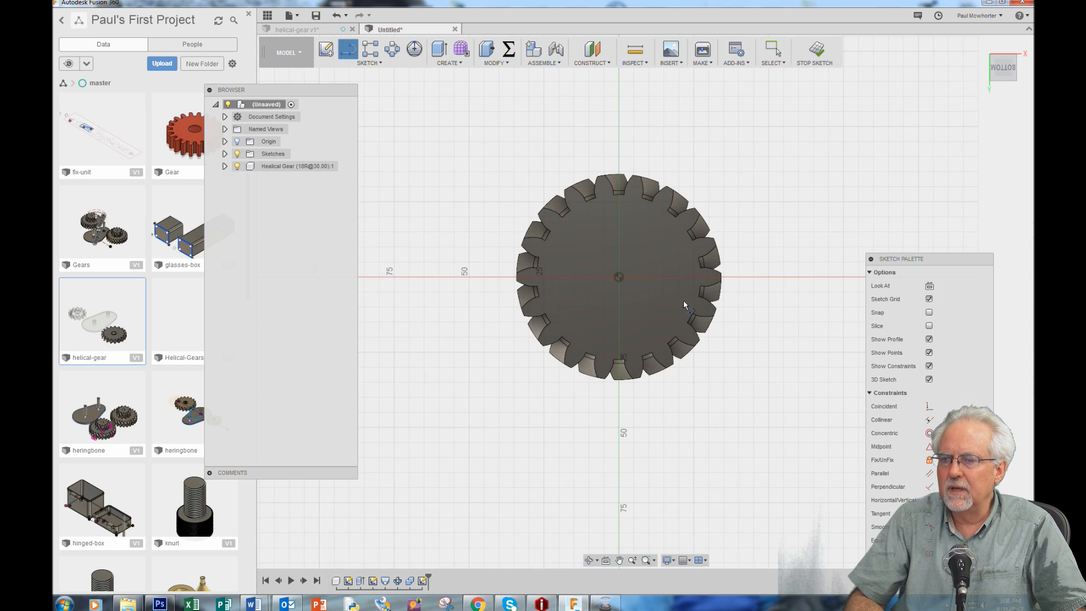
Shift the sketch palette aside and draw a line about 75 mm long from the gear's centre along the red axis
left_click(618, 277)
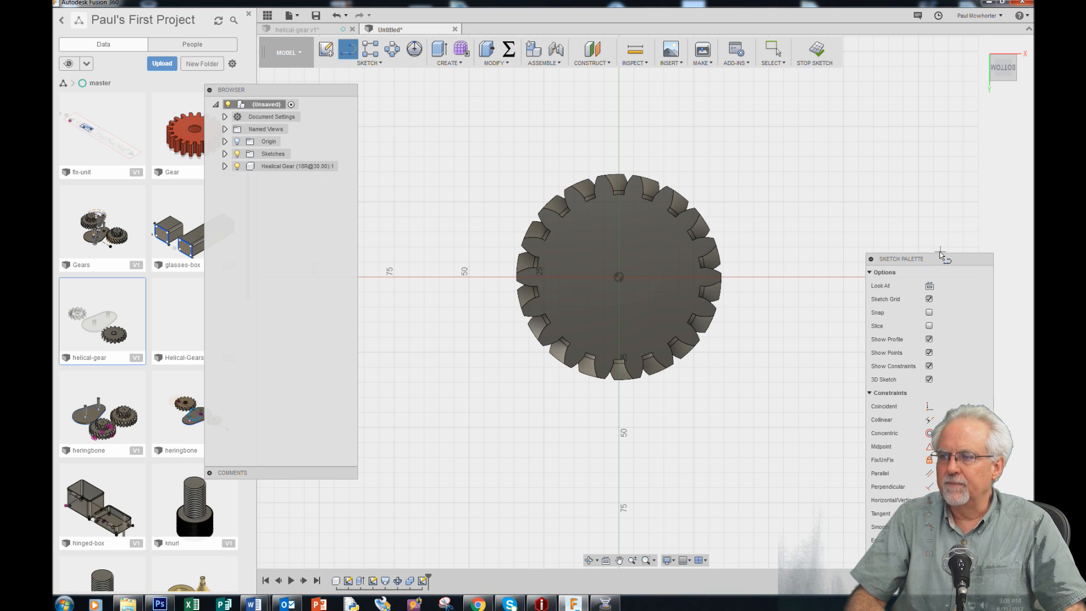
mouse_move(942, 265)
left_mouse_down()
mouse_move(212, 196)
mouse_move(177, 213)
left_mouse_up()
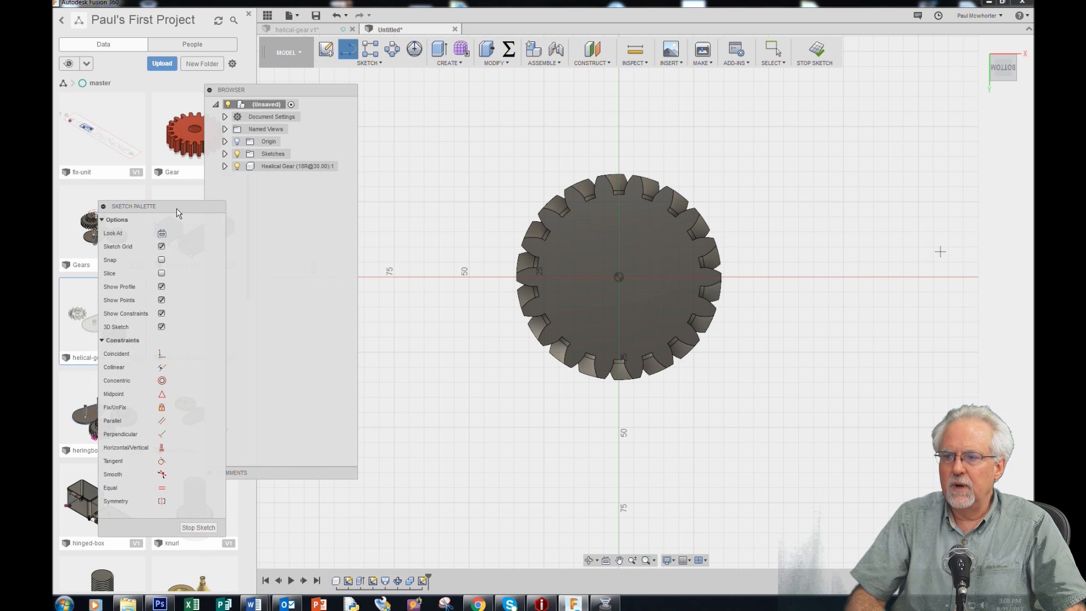
left_click(619, 277)
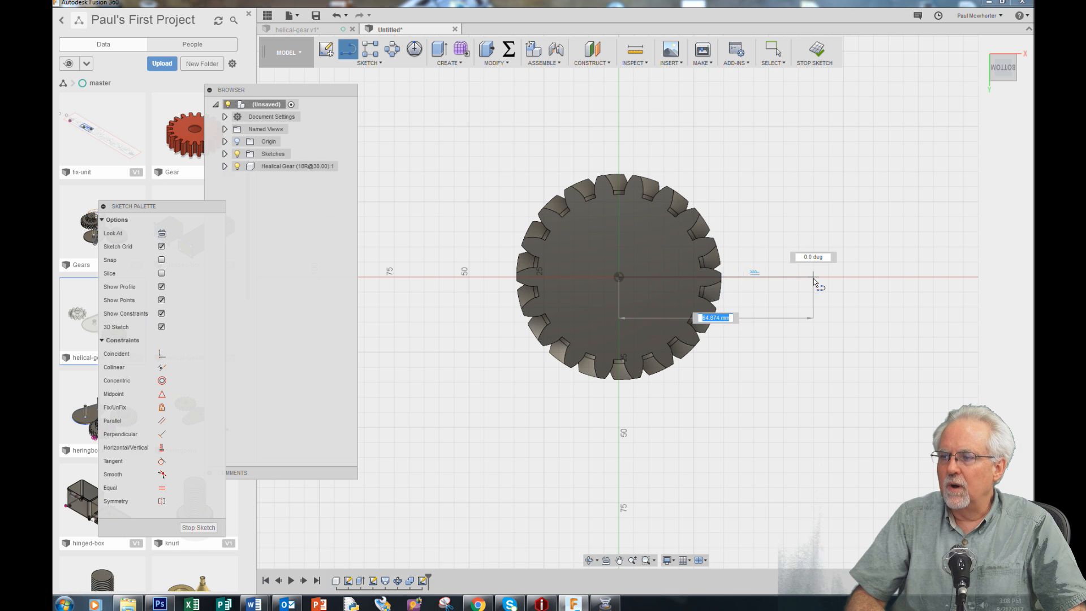
left_click(843, 277)
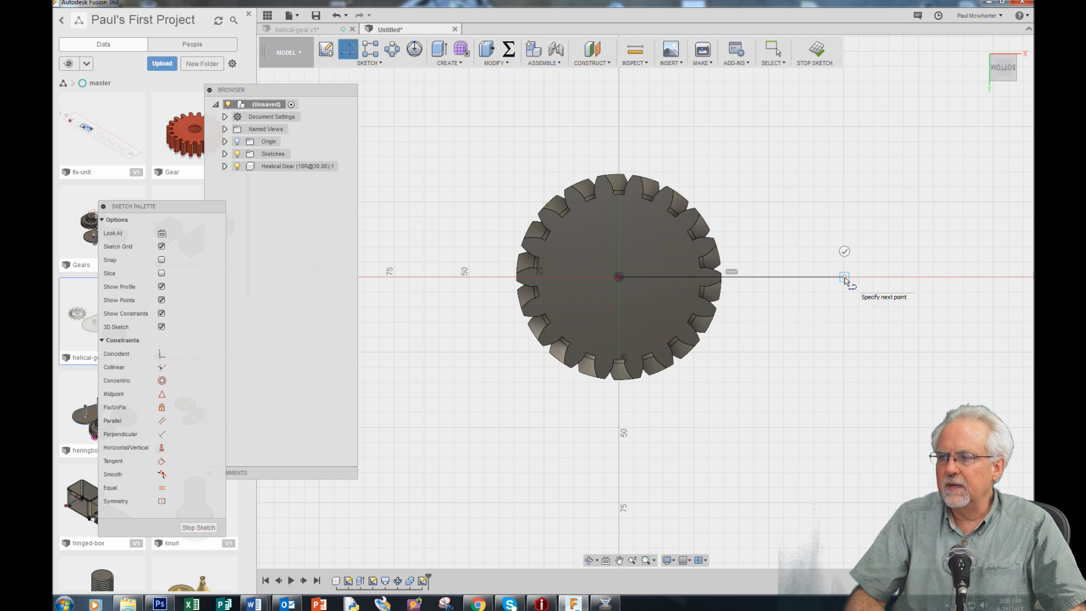
key("Escape")
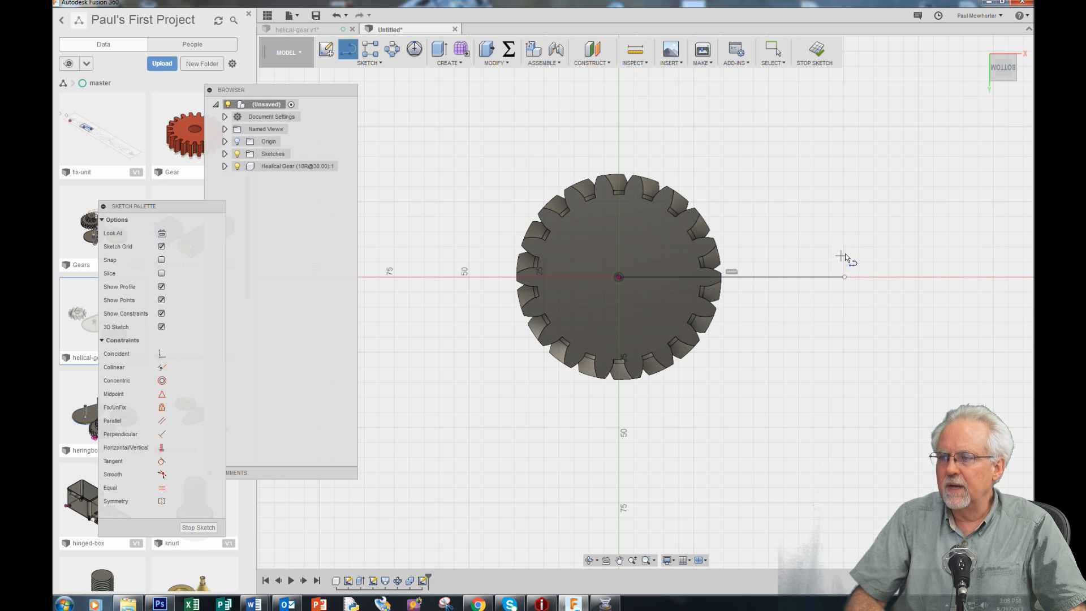
key("Escape")
Convert the line from the gear's centre into a construction line
left_click(794, 276)
right_click(795, 277)
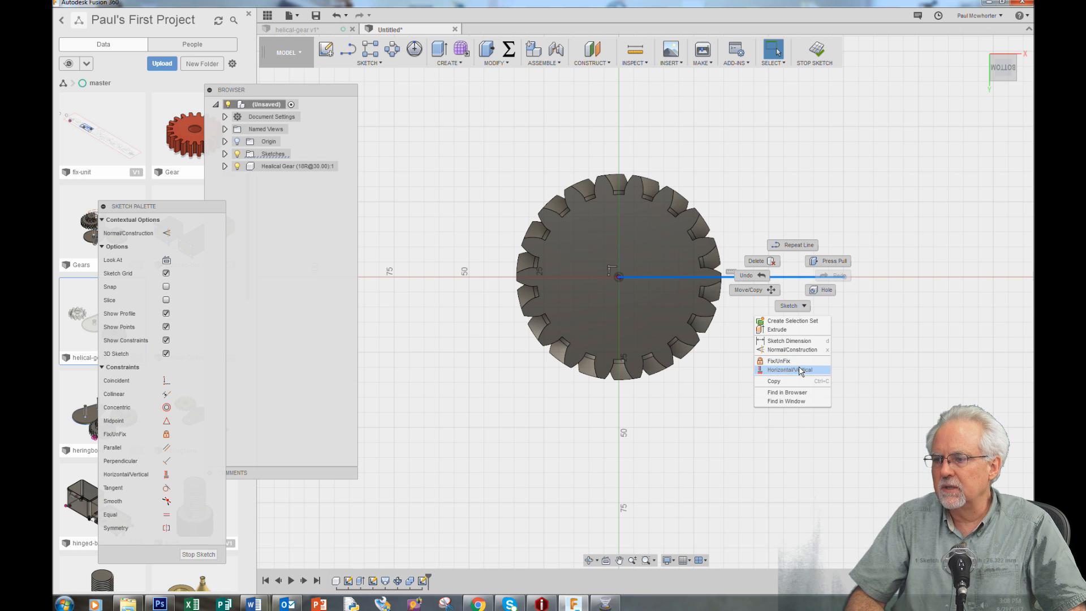
left_click(799, 349)
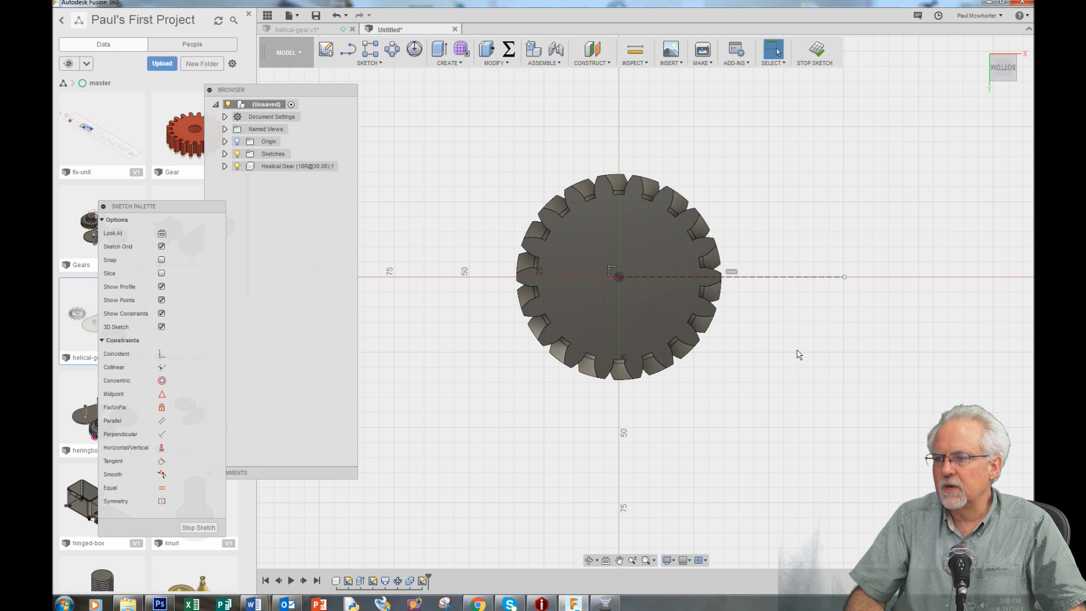
Dimension the construction line's length as 75 mm and finish the sketch
key("d")
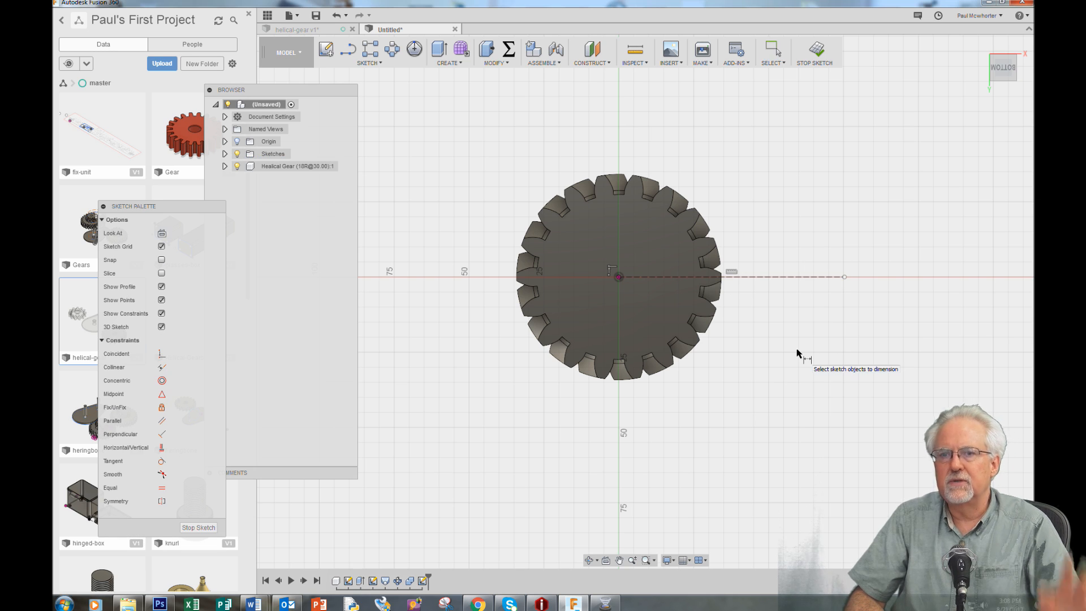
left_click(764, 277)
left_click(744, 459)
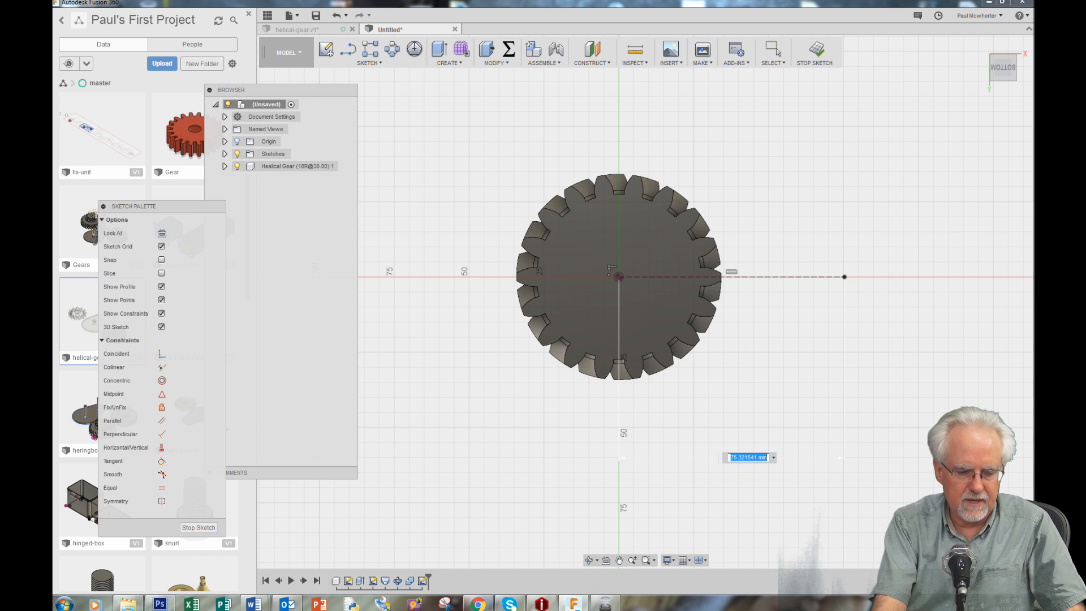
type("75")
key("Return")
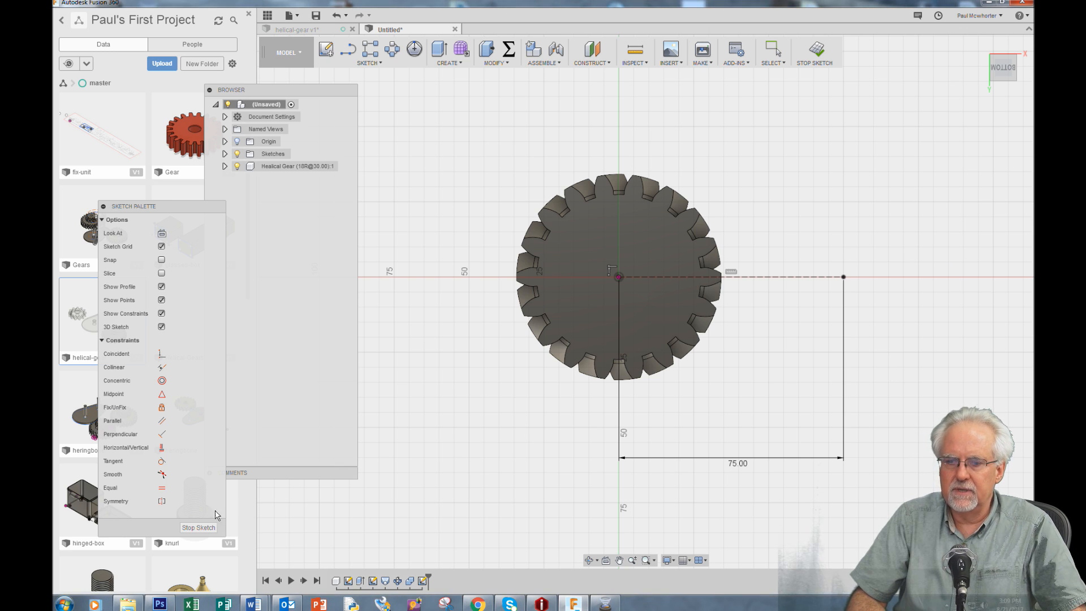
left_click(198, 527)
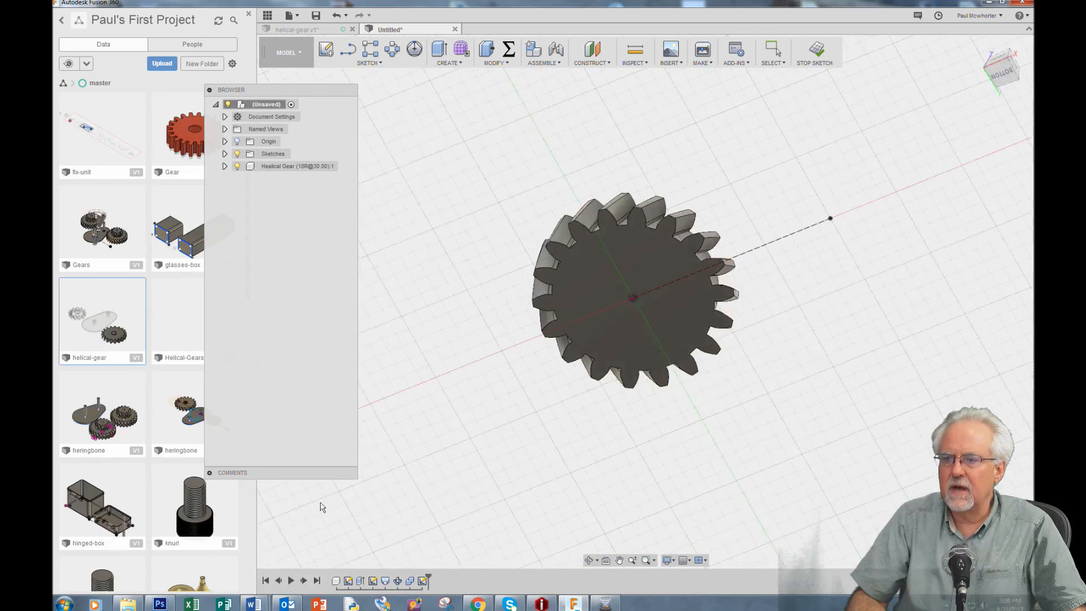
Try to move the helical gear component point to point, from its centre to the far end of the construction line
right_click(713, 119)
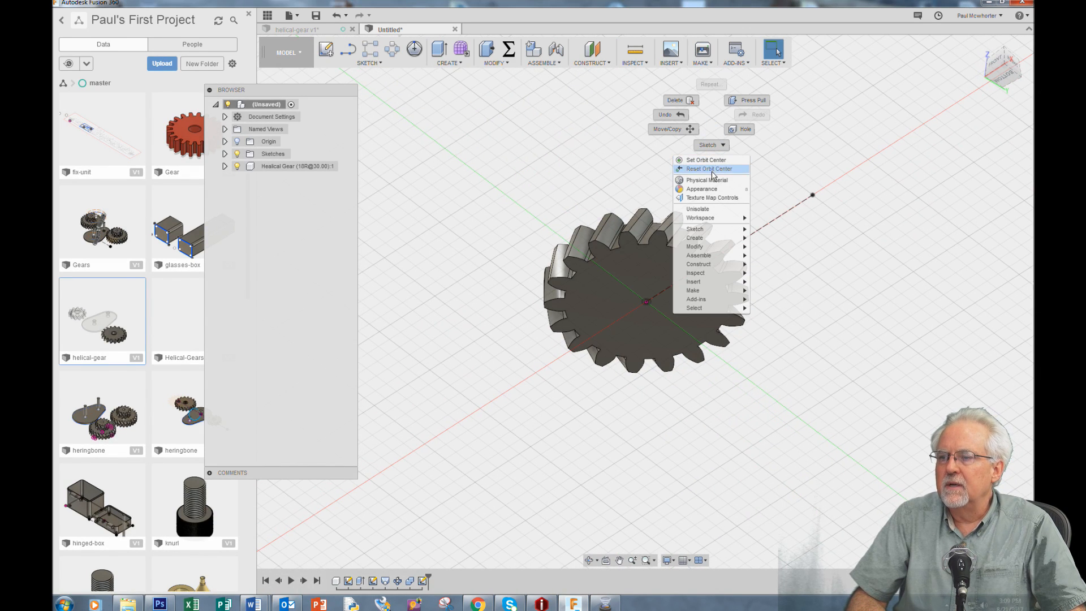
left_click(669, 129)
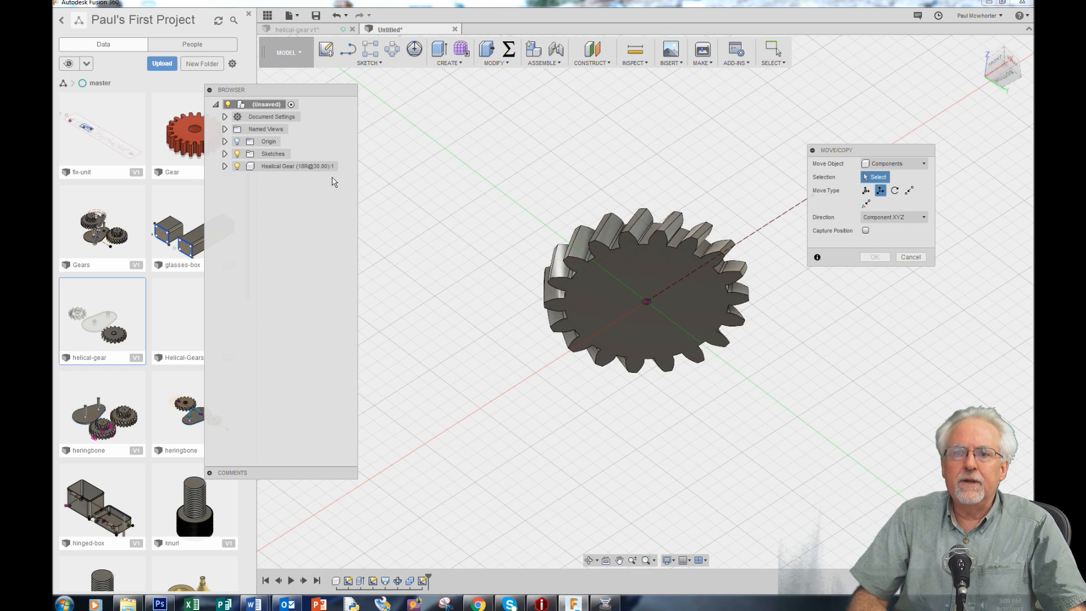
left_click(280, 167)
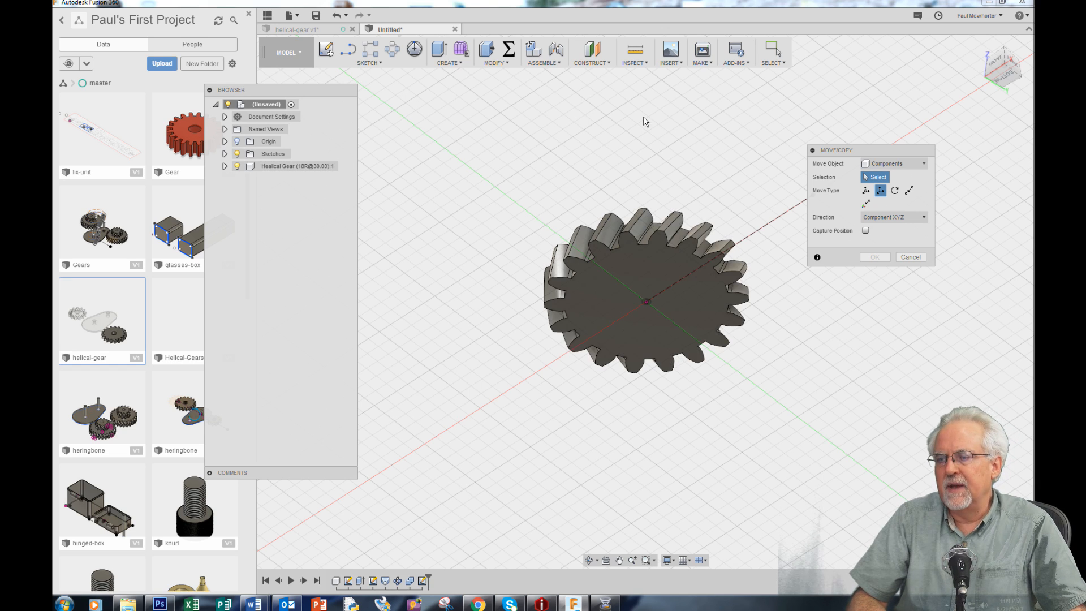
left_click(648, 304)
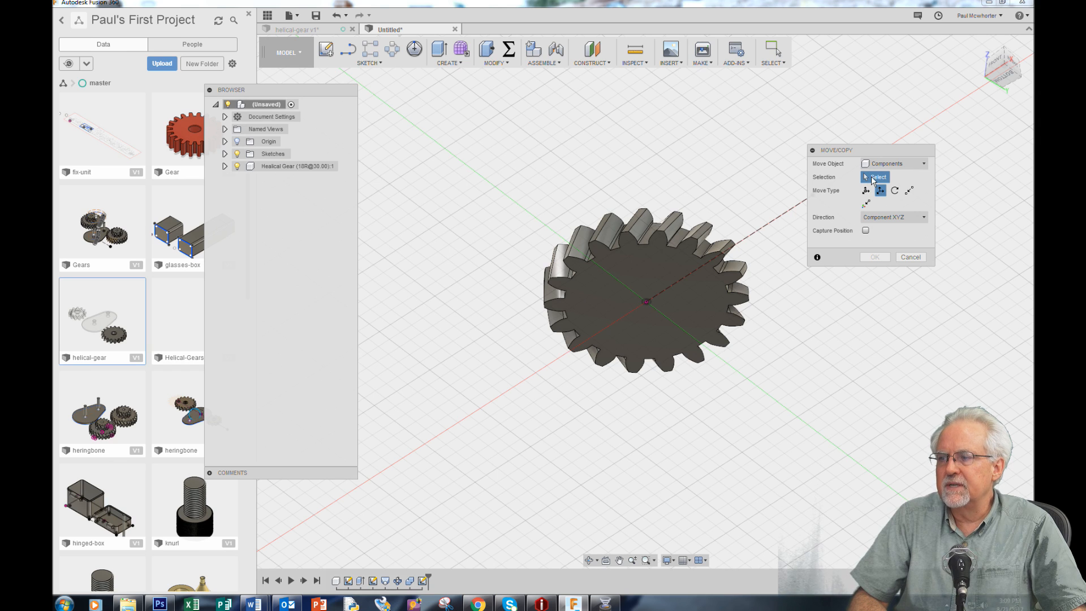
left_click(664, 270)
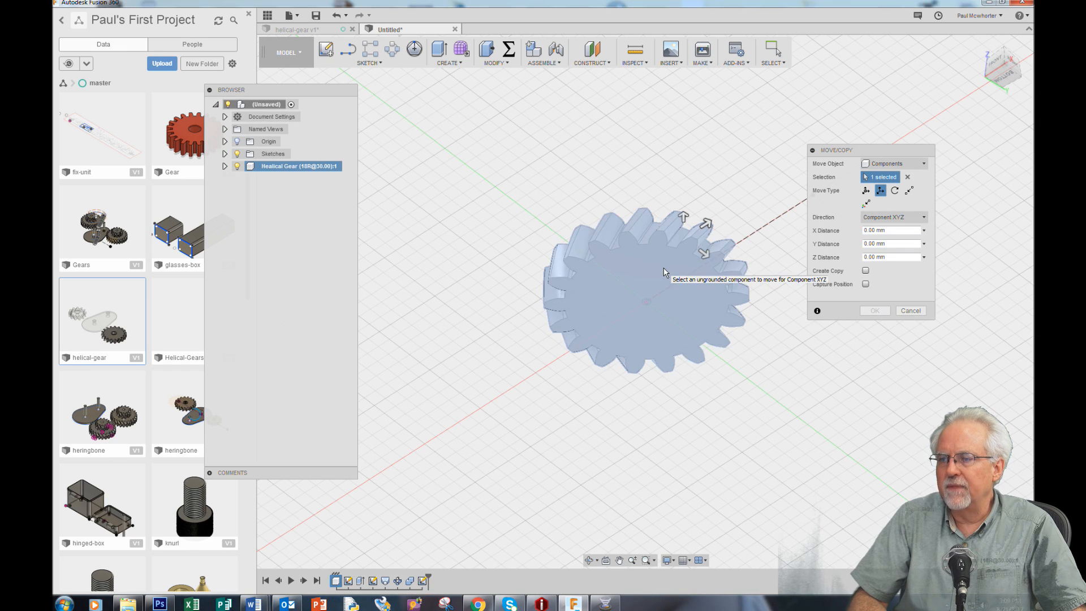
left_click(909, 191)
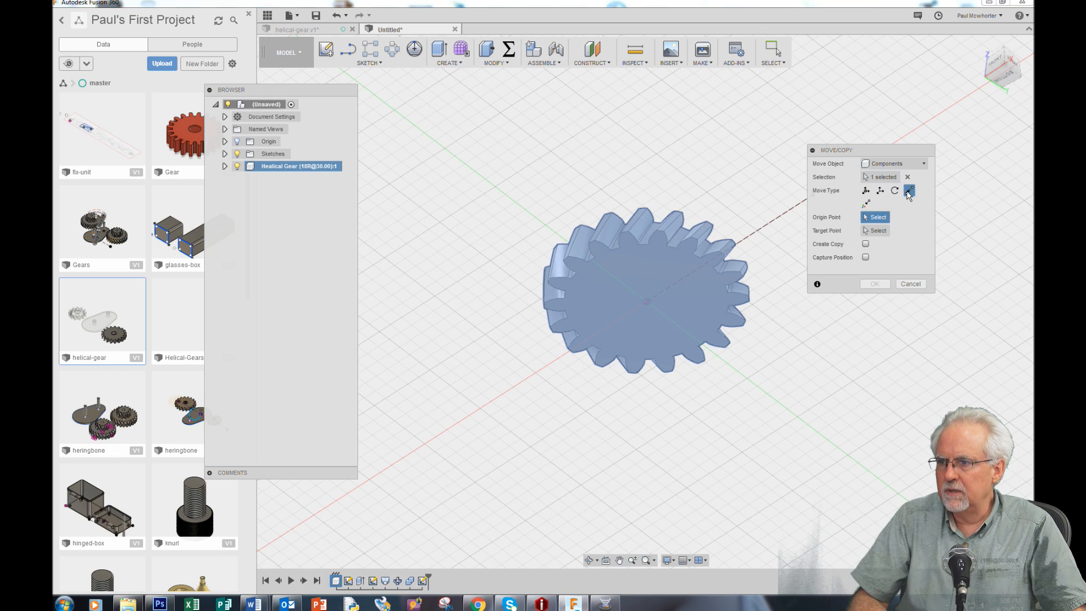
left_click(647, 302)
left_click_drag(894, 157, 893, 278)
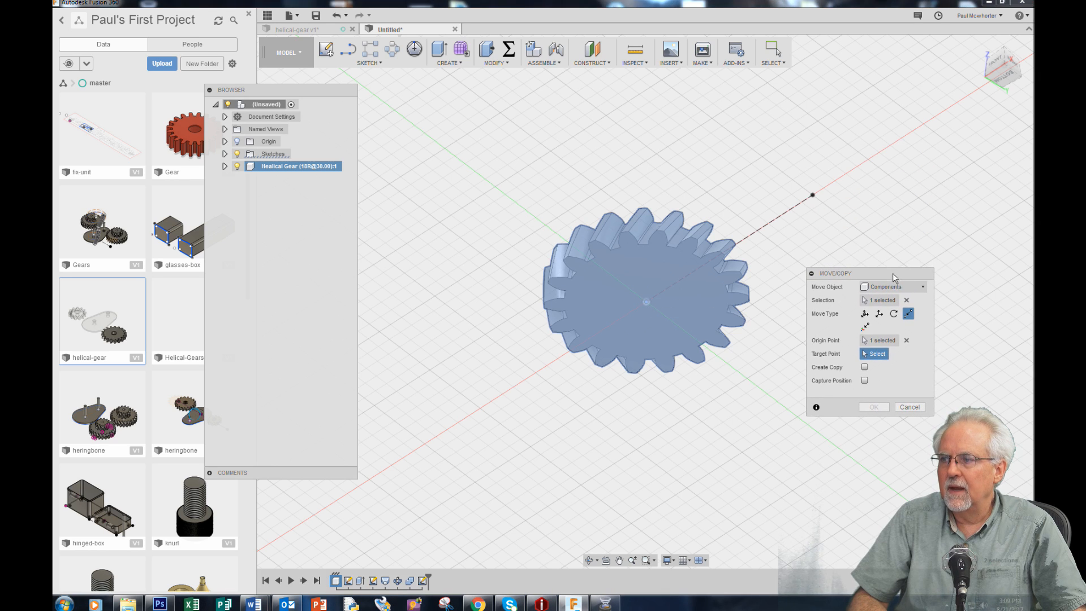
left_click(813, 197)
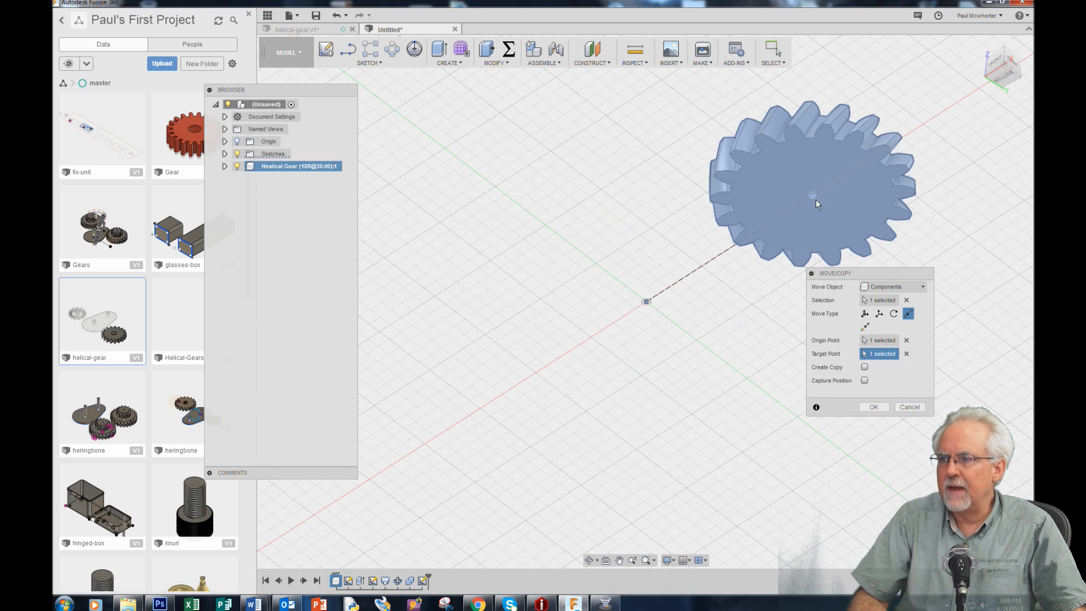
left_click(875, 407)
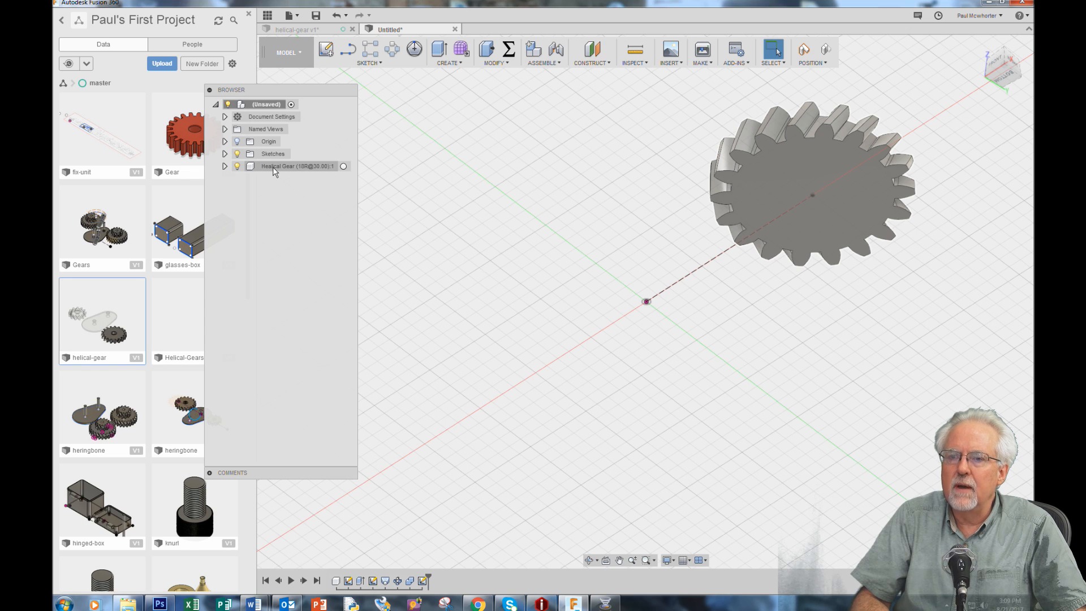
Reopen Sketch1 for editing and draw a circle about 28 mm in diameter centred on the construction line's far endpoint
left_click(224, 154)
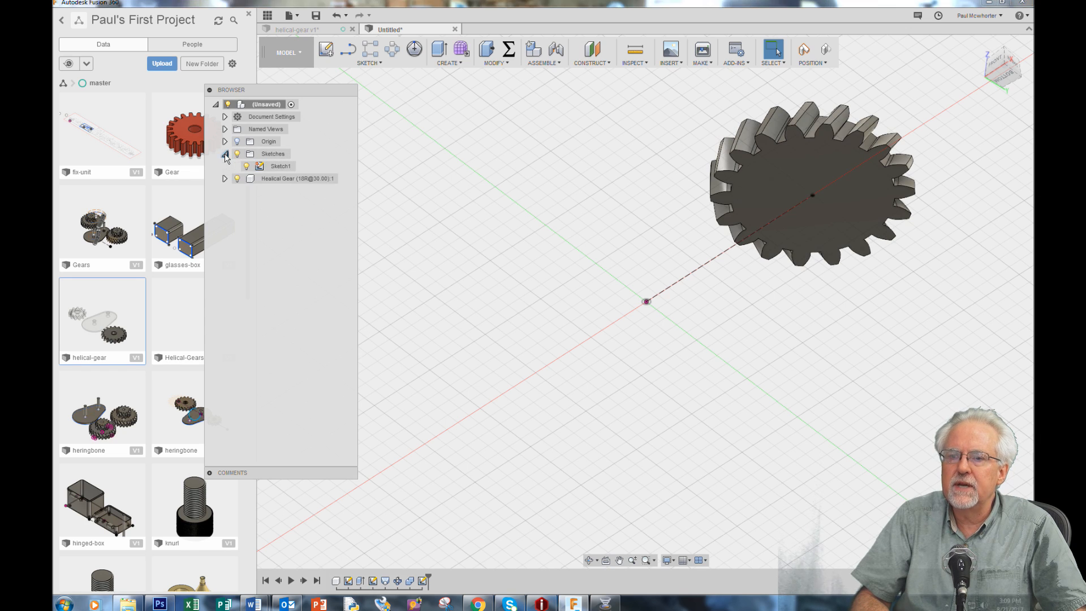
right_click(283, 169)
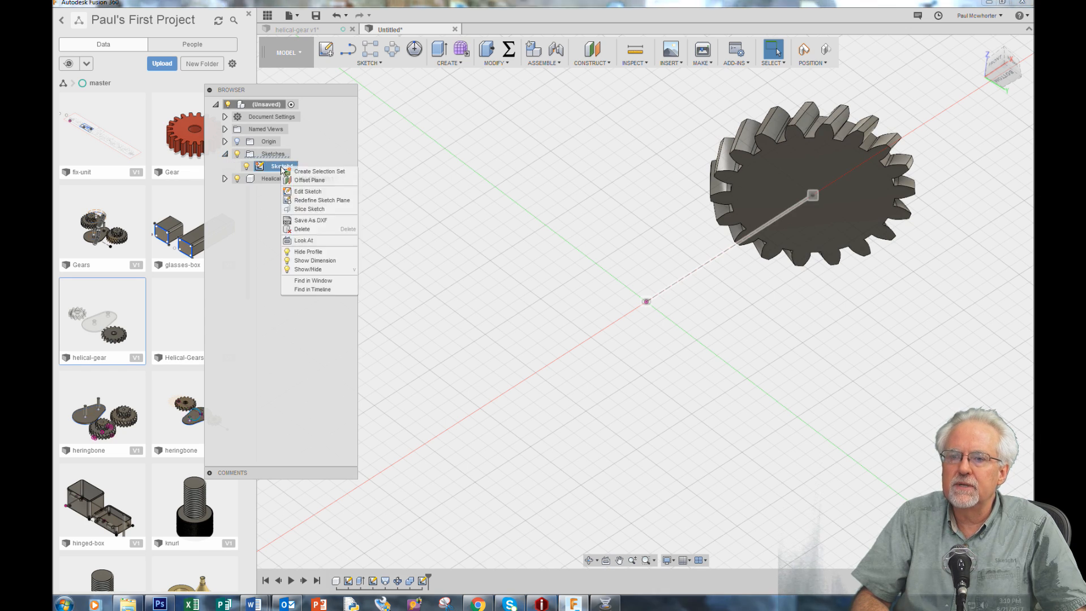
left_click(314, 192)
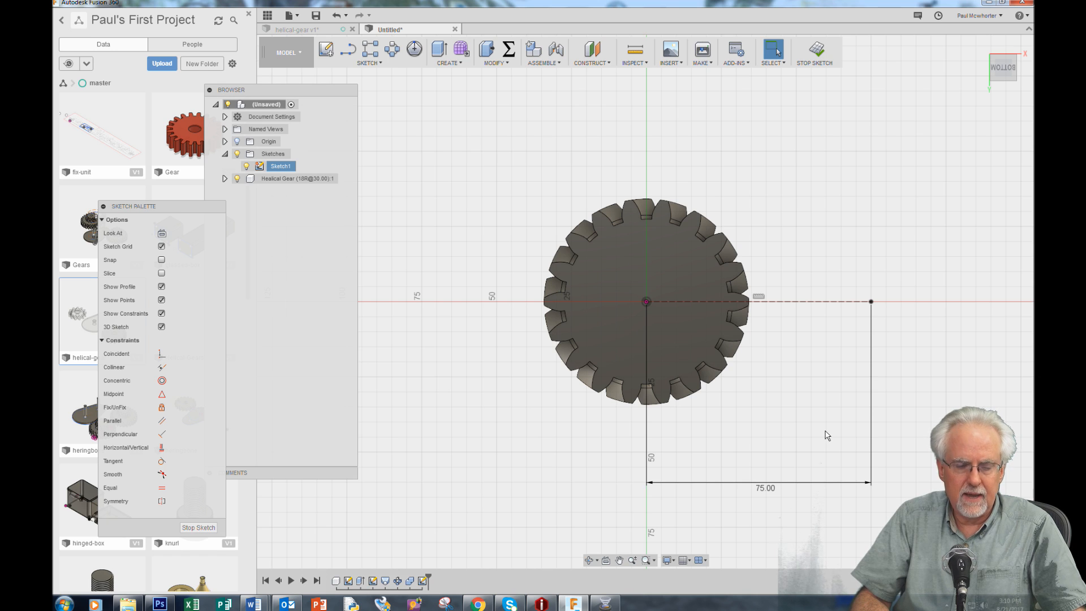
key("c")
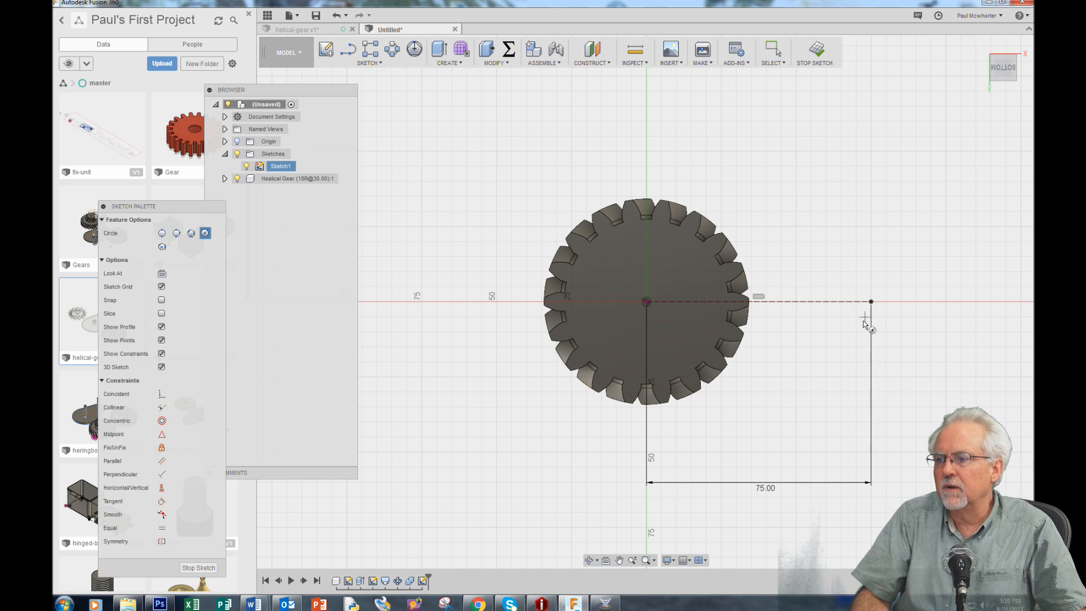
left_click(872, 302)
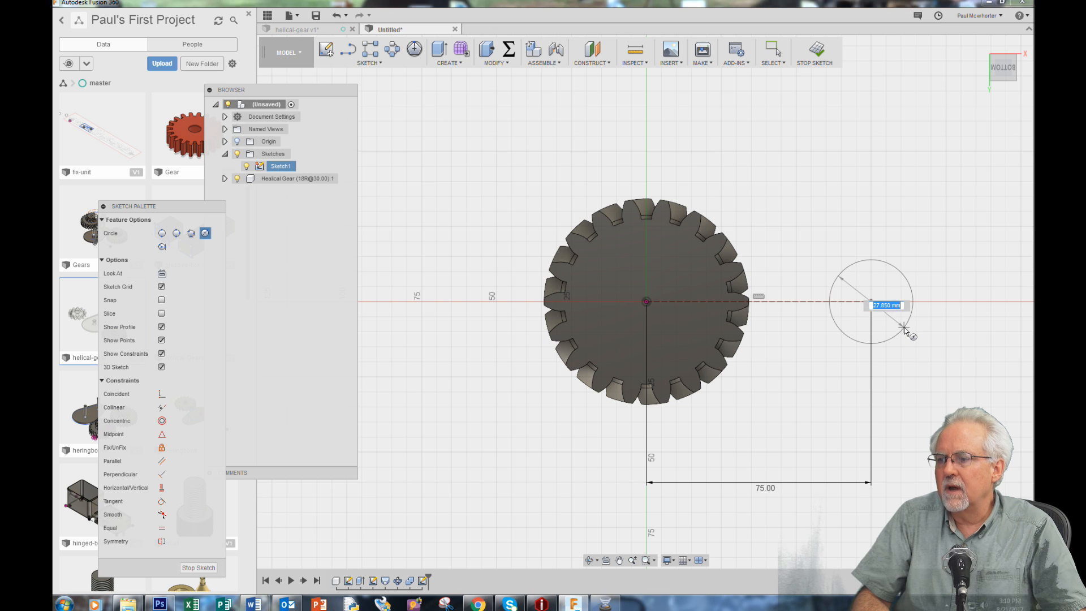
left_click(904, 330)
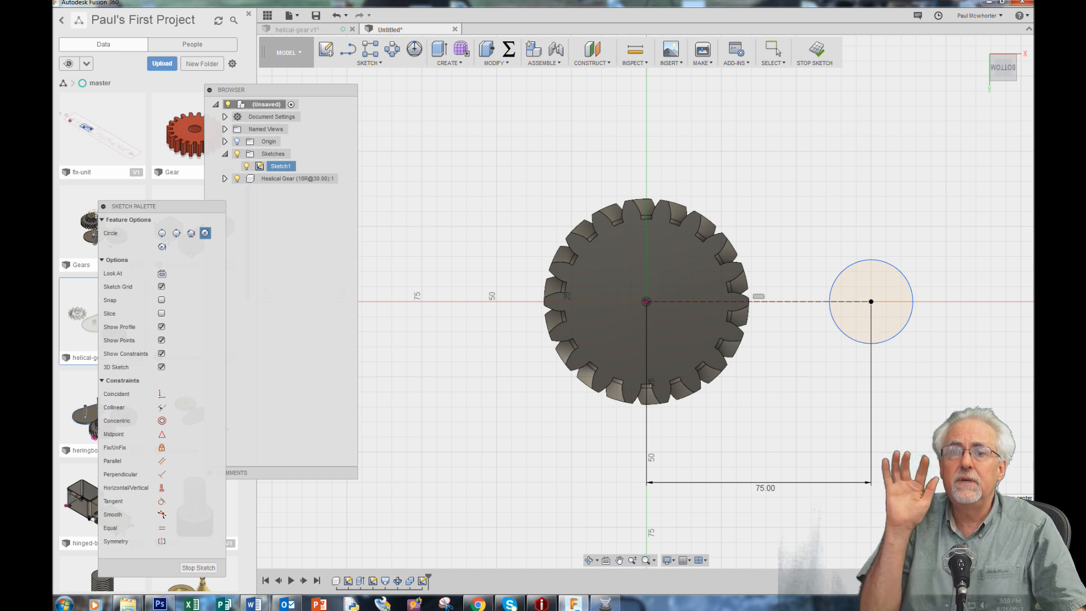
Dimension the circle at the construction line's far end to a 10 mm diameter and finish the sketch
key("Escape")
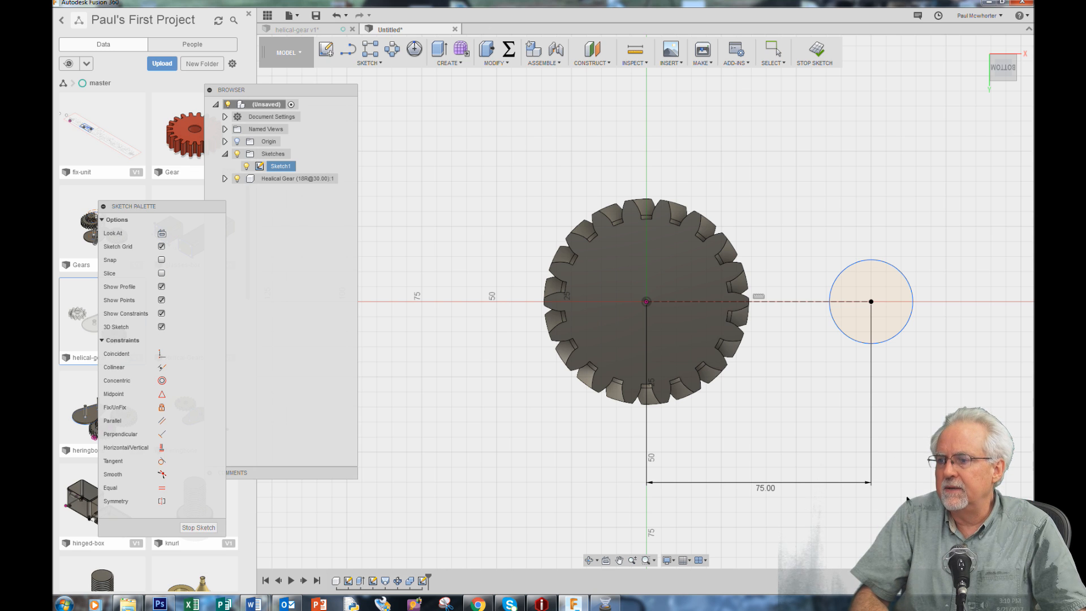
left_click(892, 337)
left_click(917, 394)
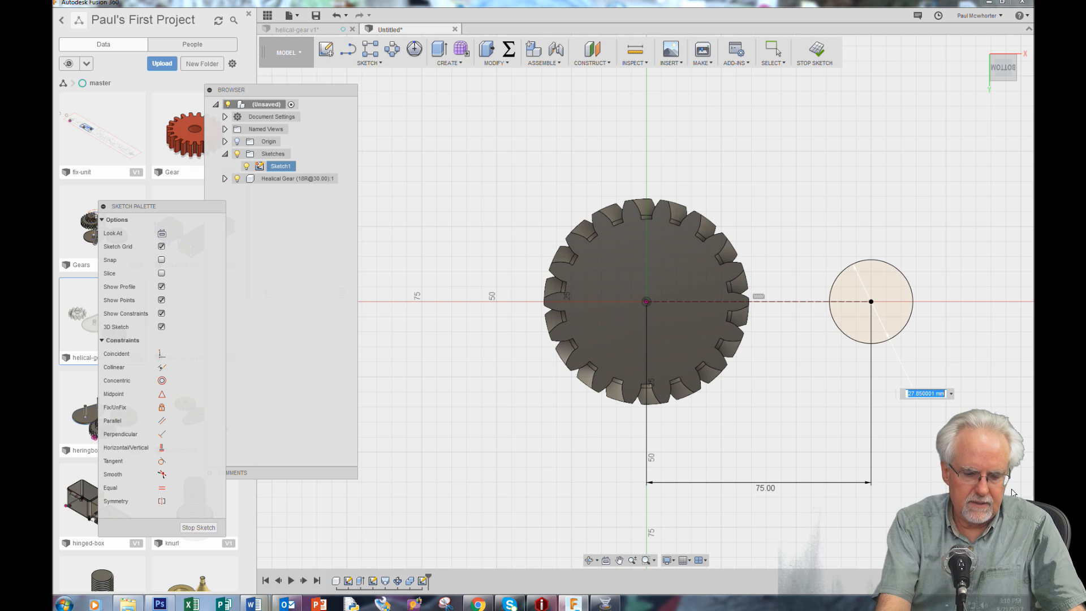
type("10")
key("Return")
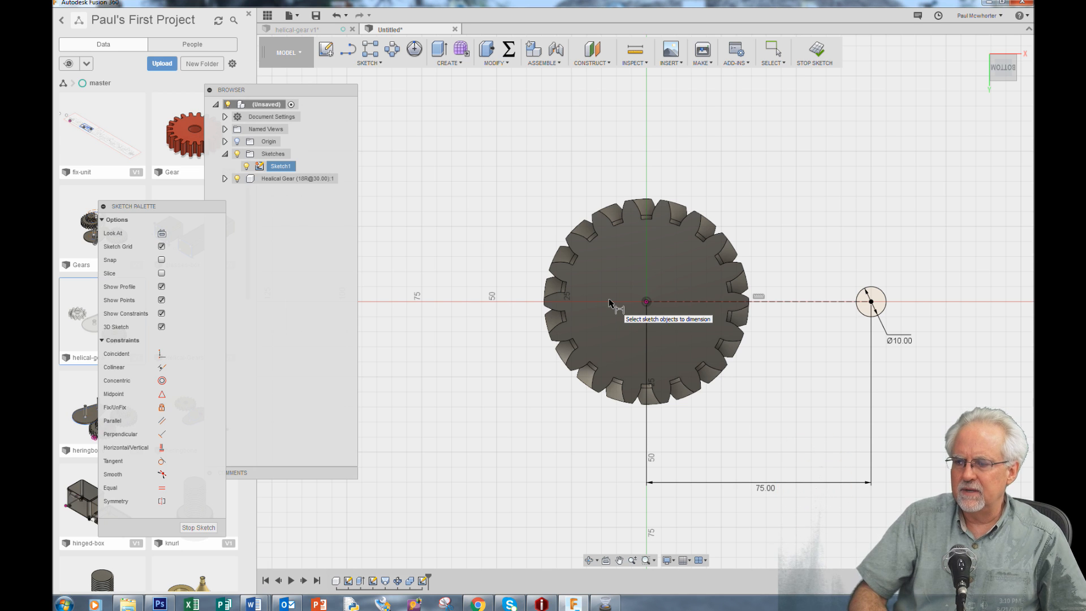
left_click(198, 528)
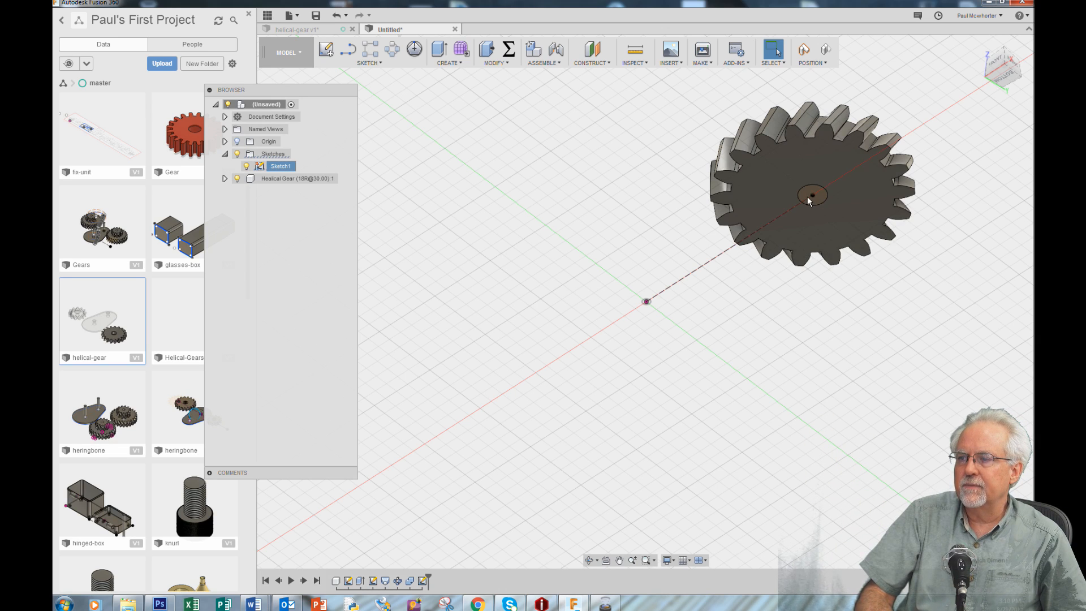
Capture the gear's current position and extrude the 10 mm circle 50 mm as a cut through the gear
left_click(447, 59)
left_click(458, 89)
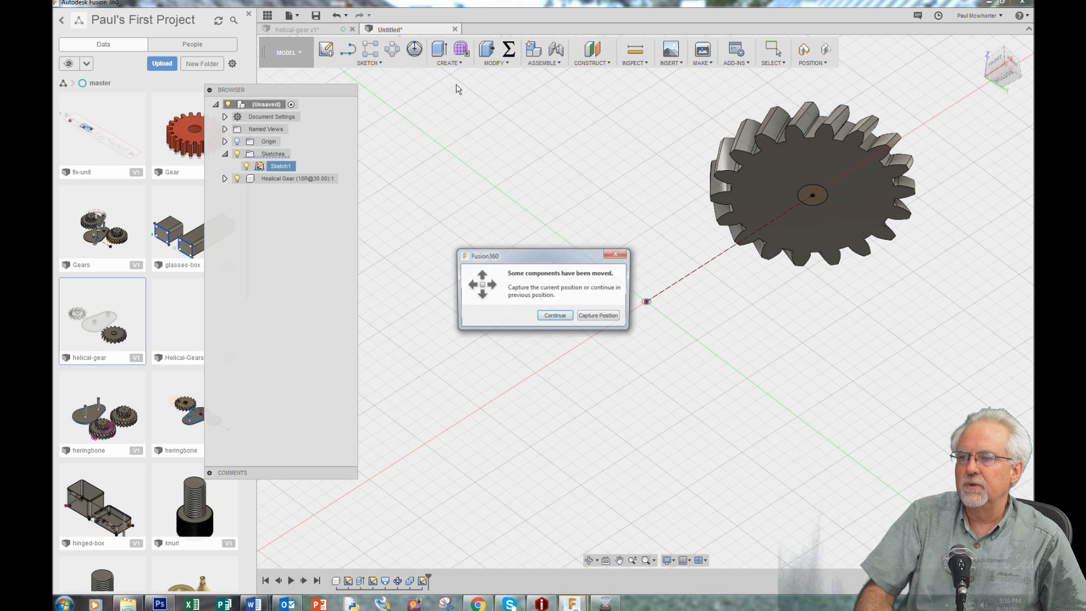
left_click(608, 318)
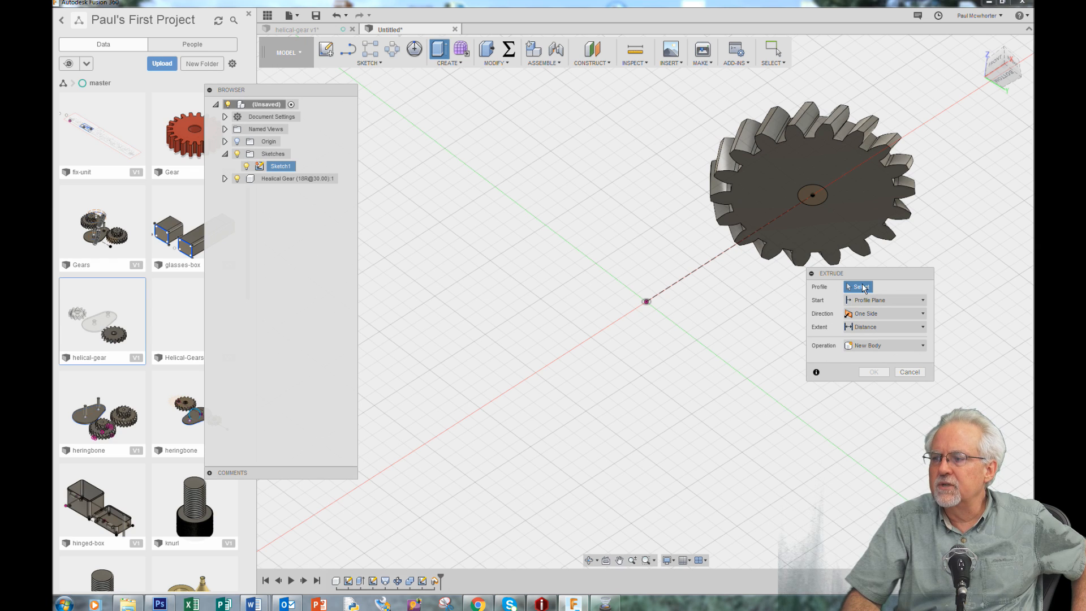
left_click(824, 196)
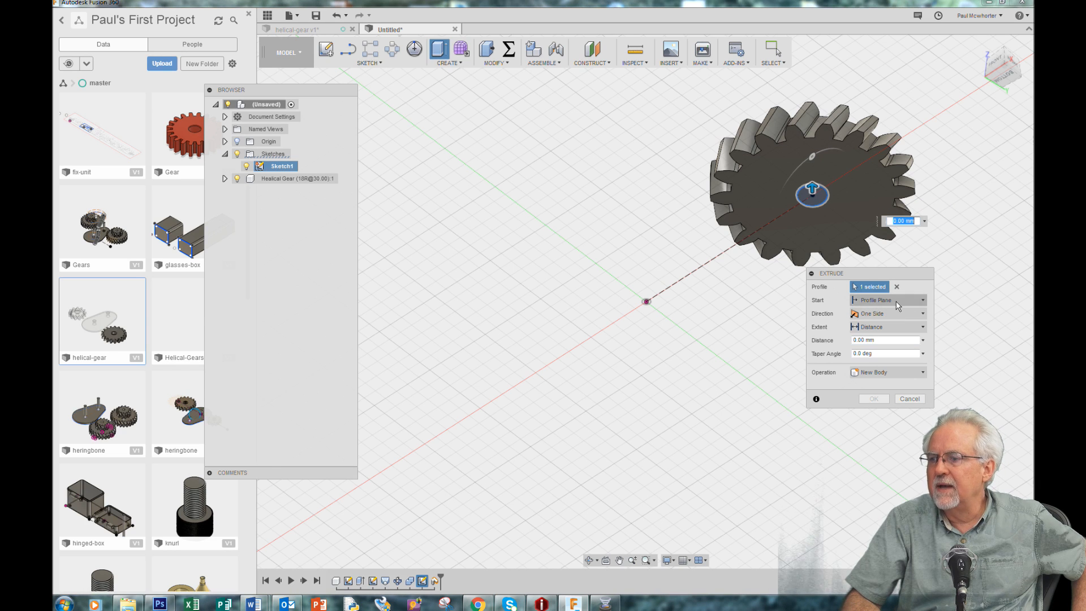
left_click_drag(812, 189, 810, 81)
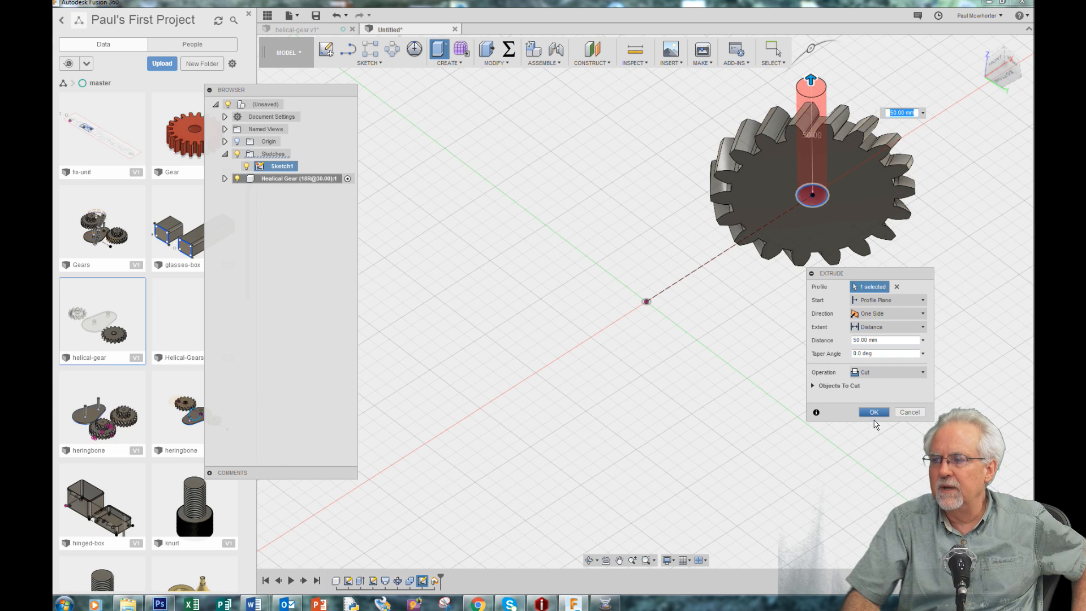
left_click(875, 413)
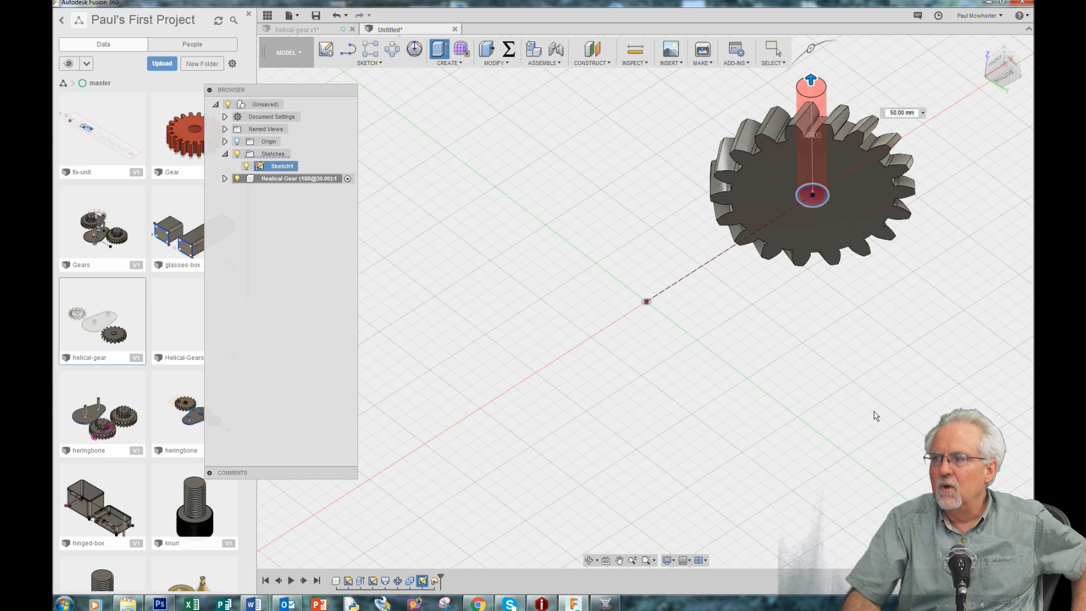
Examine the bored gear from the opposite side and from the home view, with free space beside it
left_click(589, 560)
left_click_drag(495, 215, 782, 292)
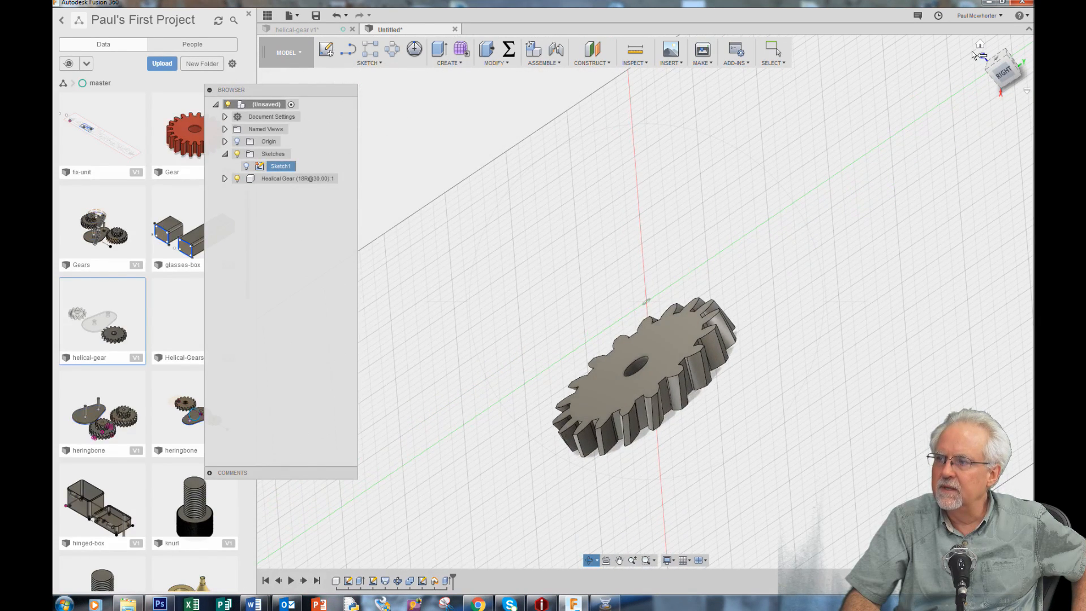
key("Escape")
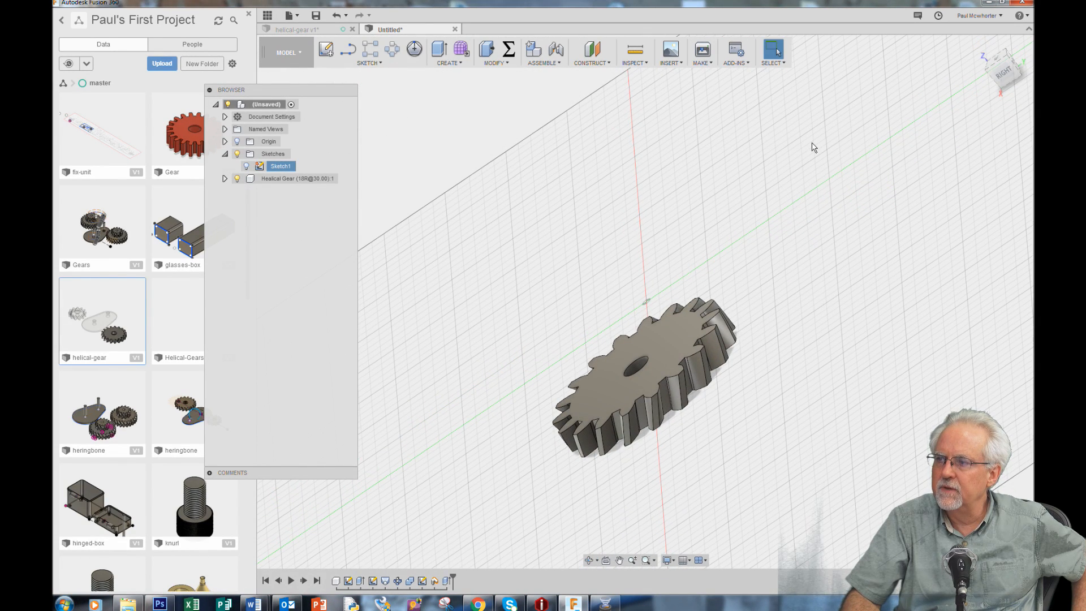
right_click(814, 147)
left_click(898, 156)
left_click(981, 48)
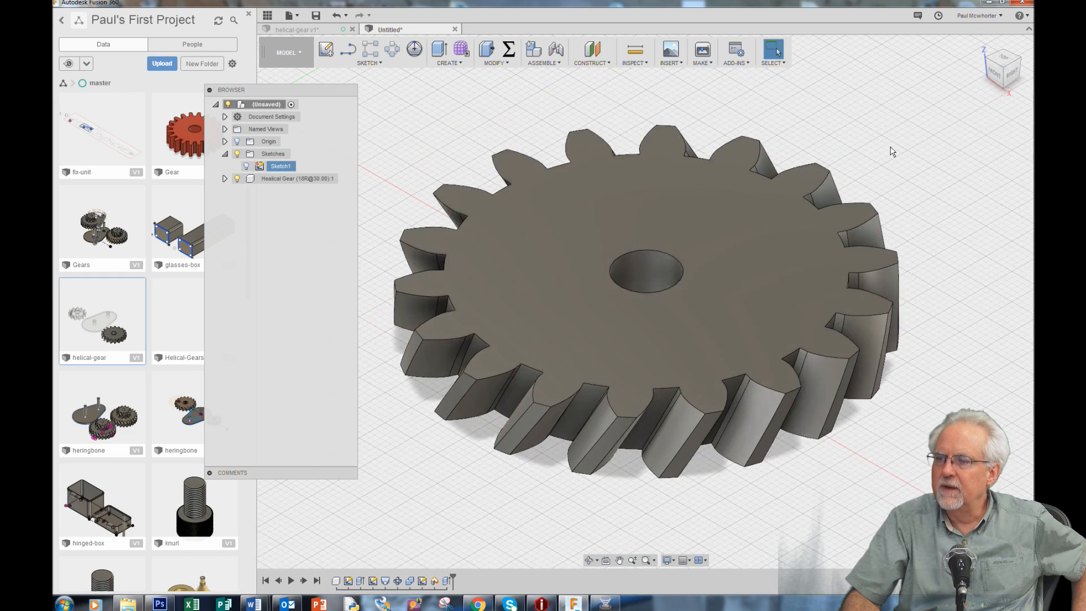
left_click(620, 560)
left_click_drag(507, 371, 715, 388)
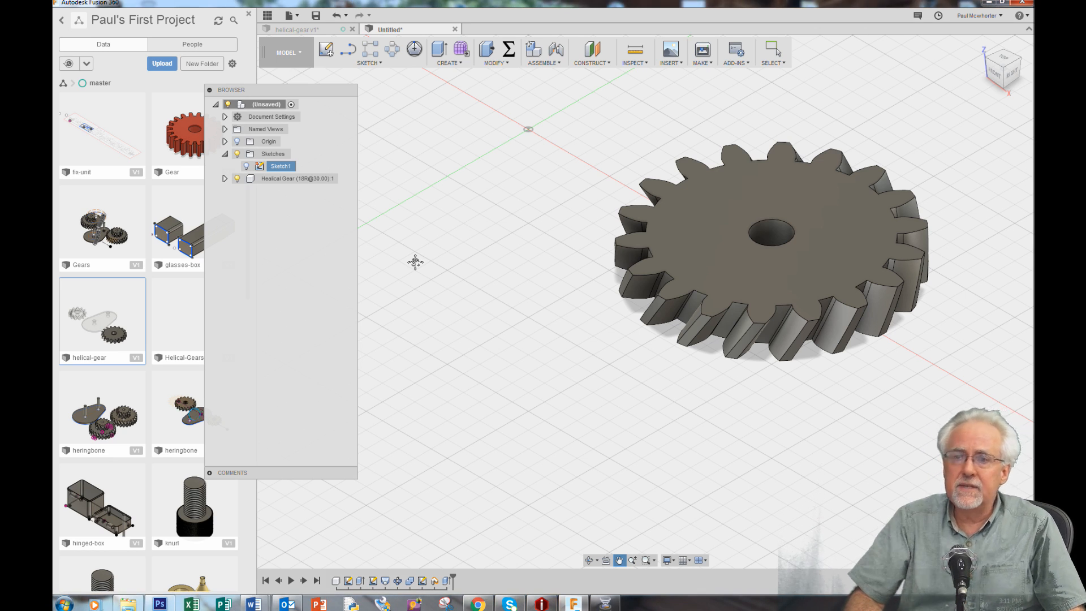
Start a second helical gear with the Helical Gear add-in and set its handedness to Left
left_click(462, 65)
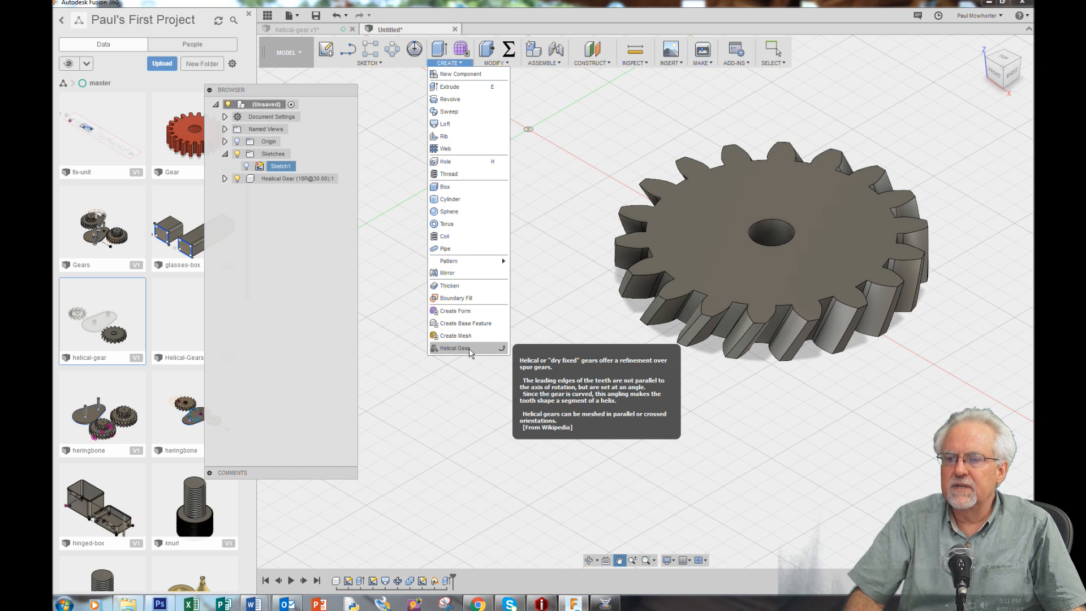
left_click(469, 352)
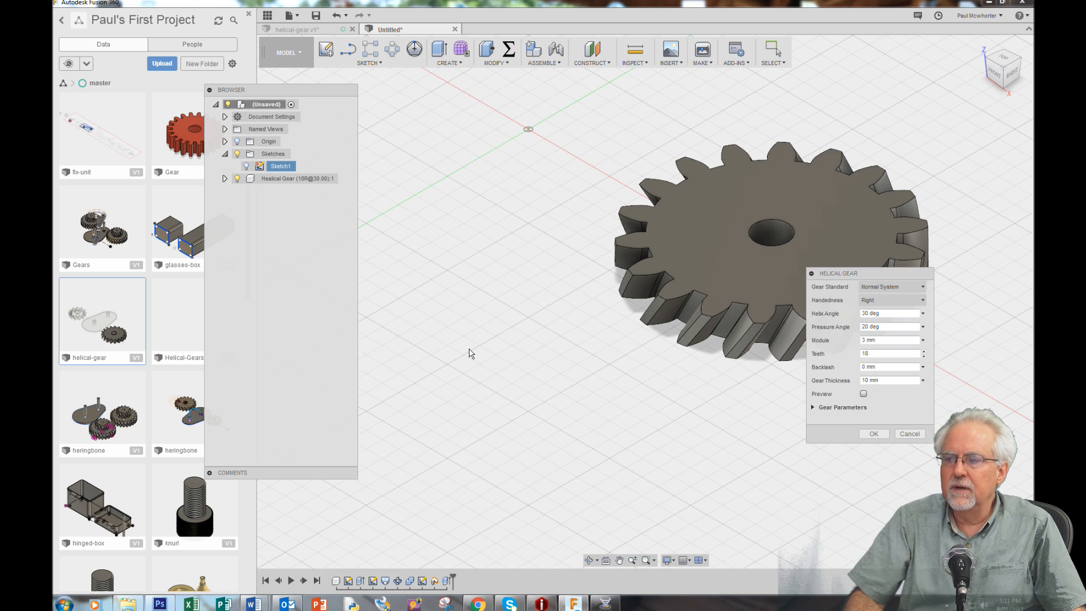
left_click_drag(916, 273, 616, 297)
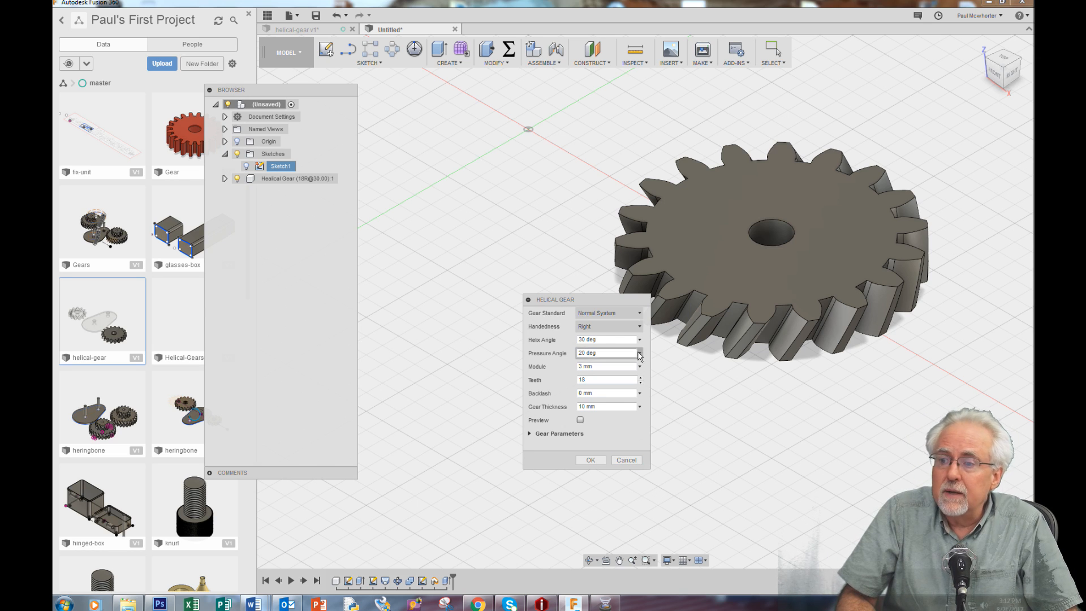
left_click(622, 327)
left_click(624, 339)
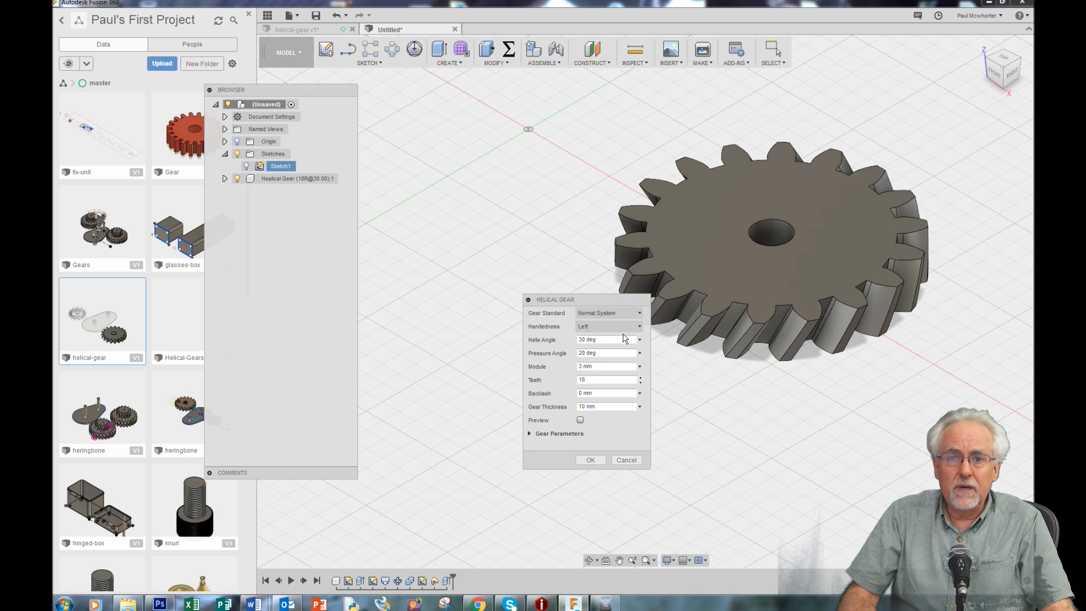
Give the left-handed gear 12 teeth, preview it beside the first gear and create it
mouse_move(625, 355)
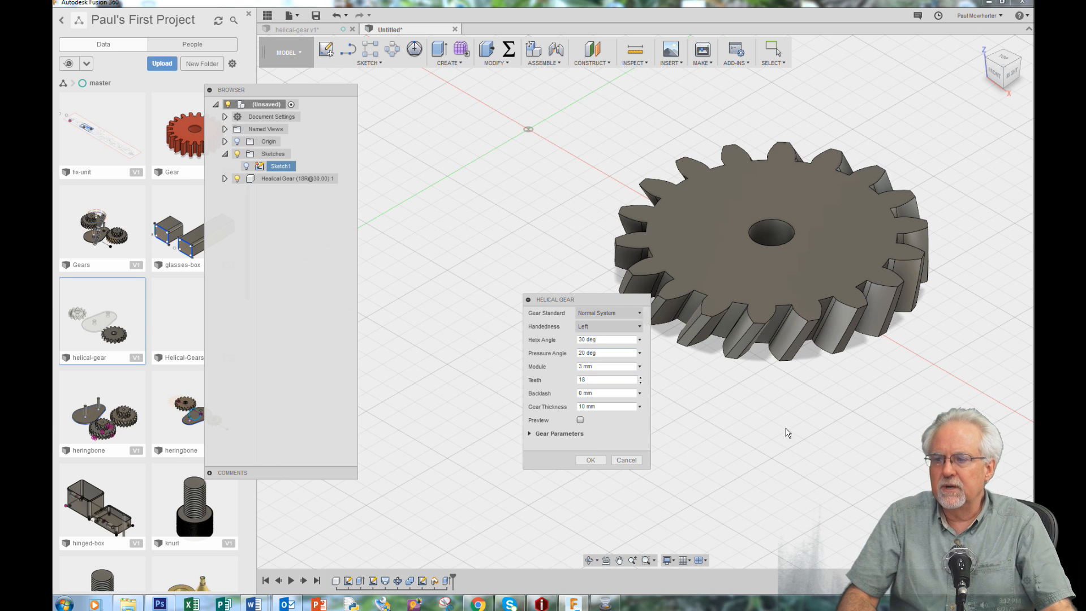
double_click(581, 380)
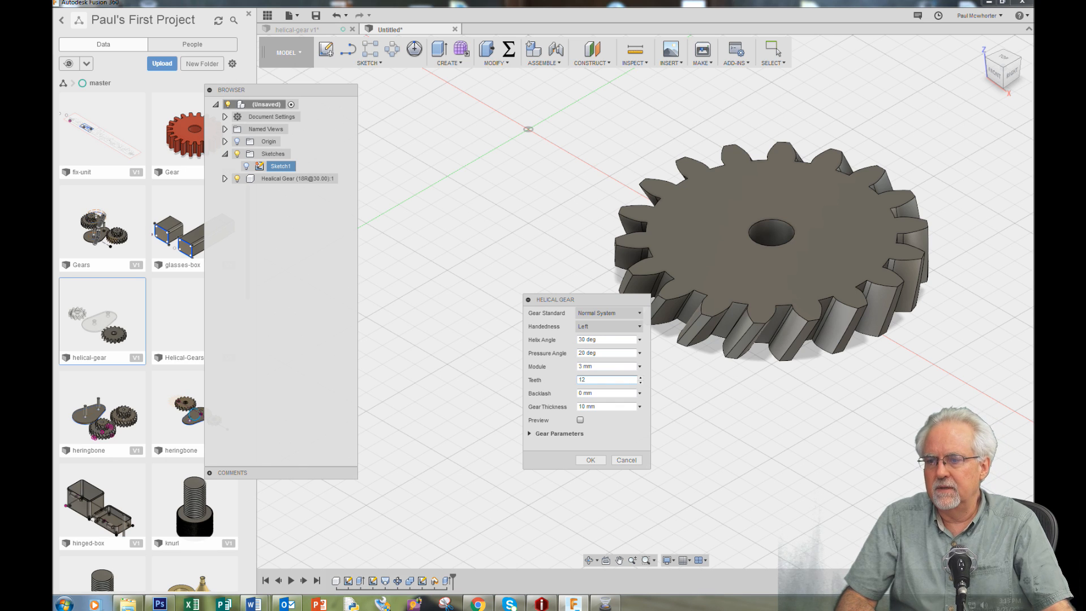
left_click(580, 420)
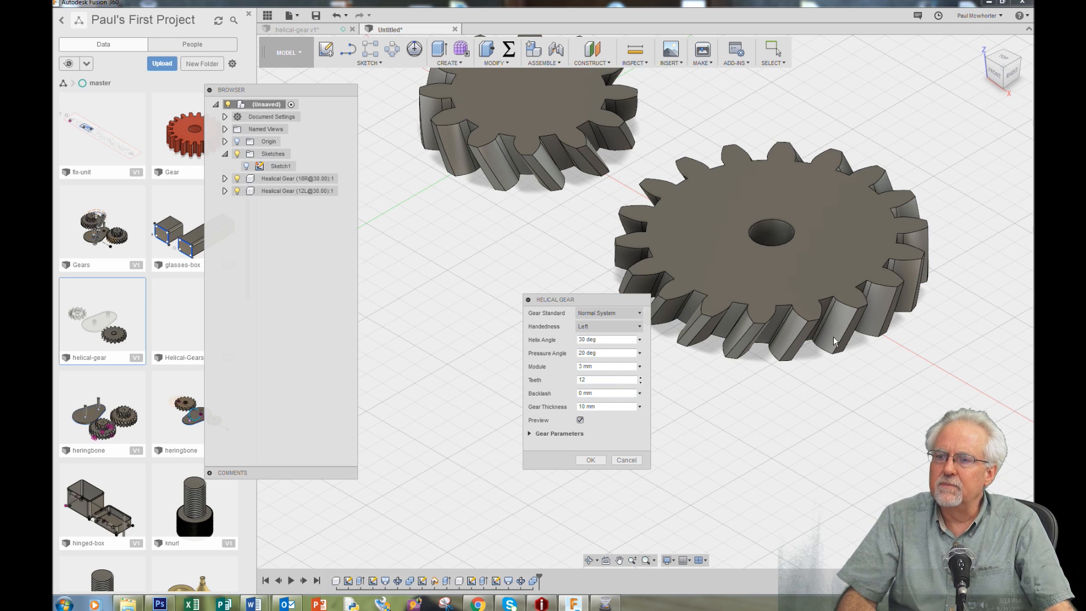
scroll(556, 244, "down", 3)
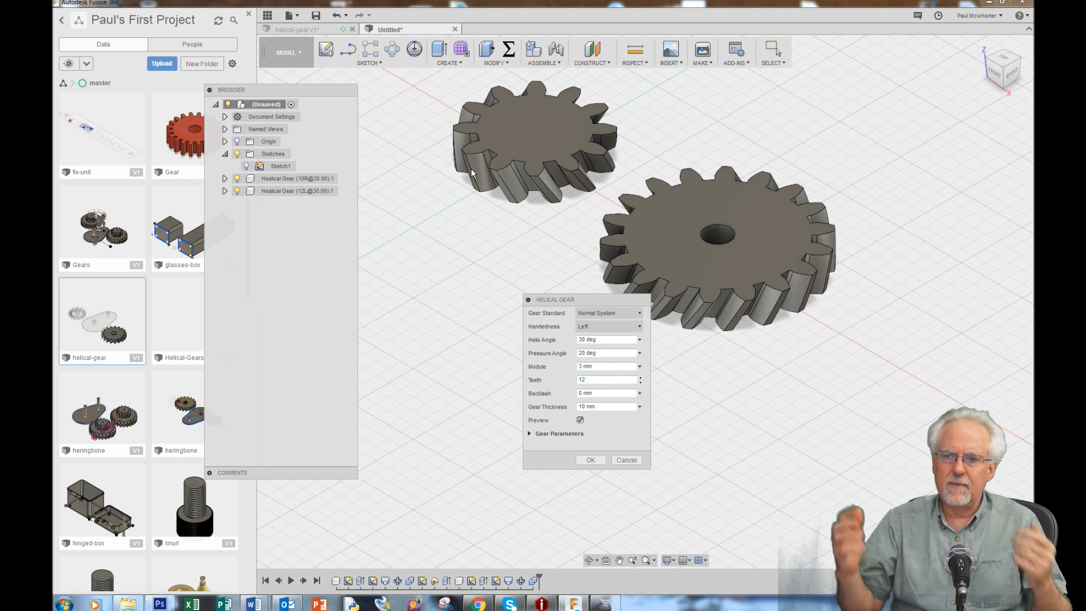
left_click(590, 462)
Make Sketch1 visible again and open it for editing
scroll(807, 345, "down", 3)
scroll(502, 162, "up", 5)
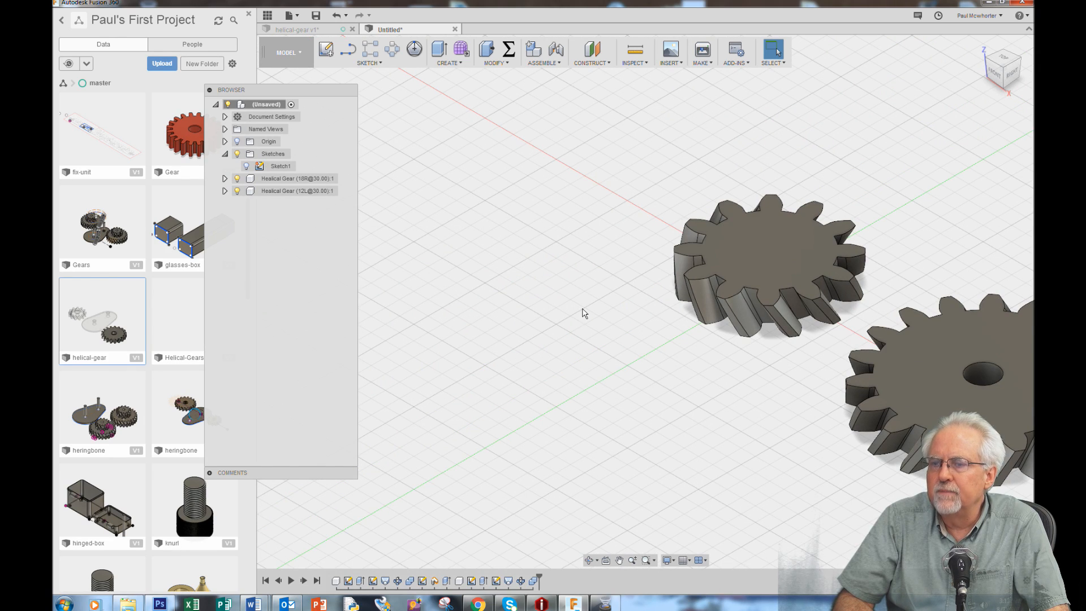
left_click(248, 167)
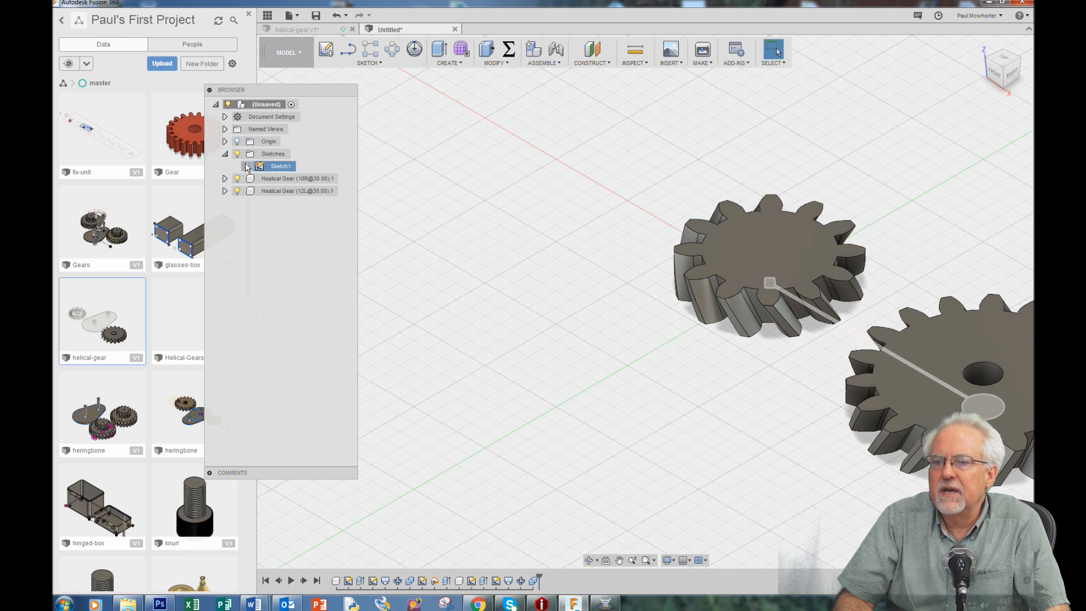
left_click(246, 165)
left_click(246, 165)
right_click(273, 167)
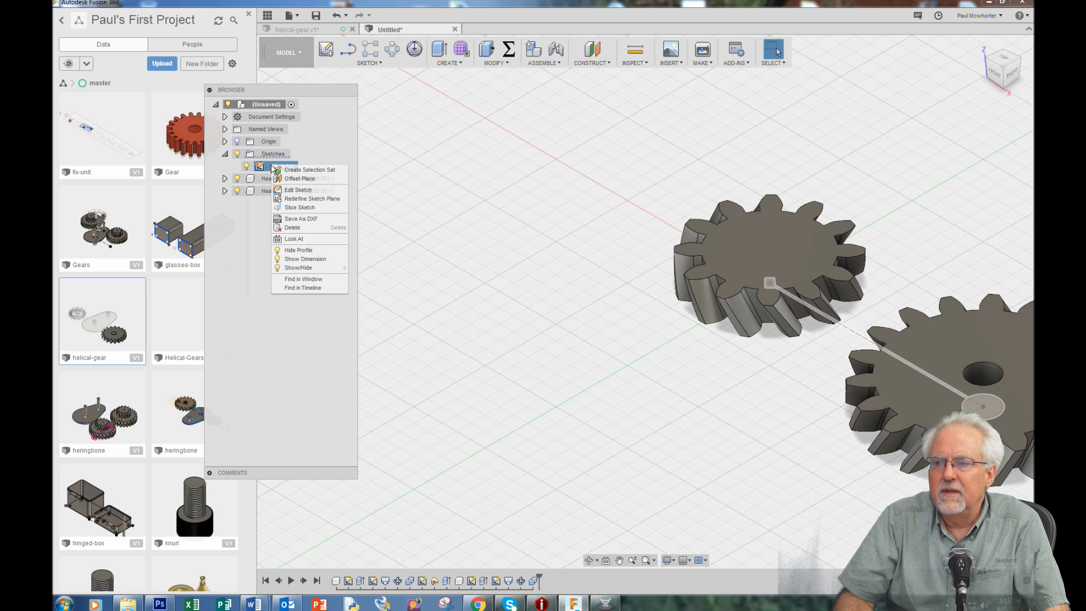
left_click(290, 190)
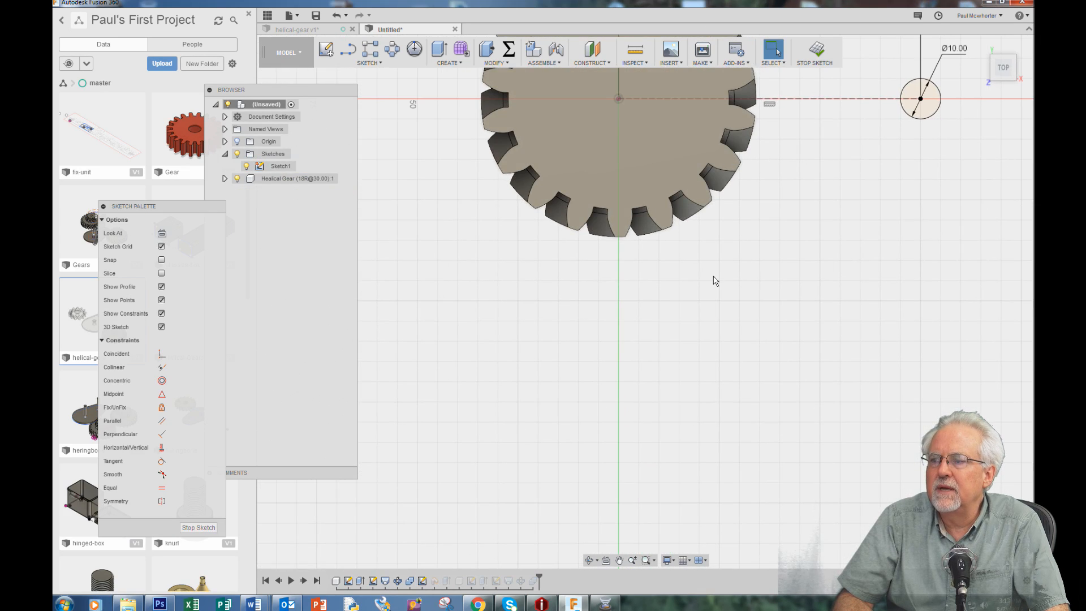
Draw a construction line about 77 mm long from the gear's centre along the red axis, away from the 10 mm circle
scroll(775, 261, "down", 4)
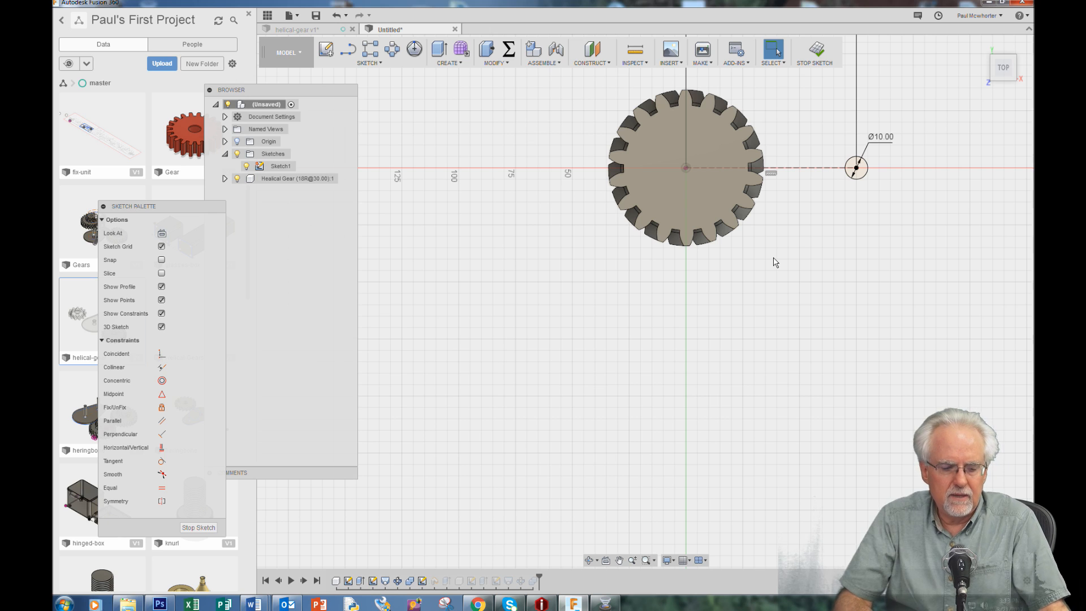
key("l")
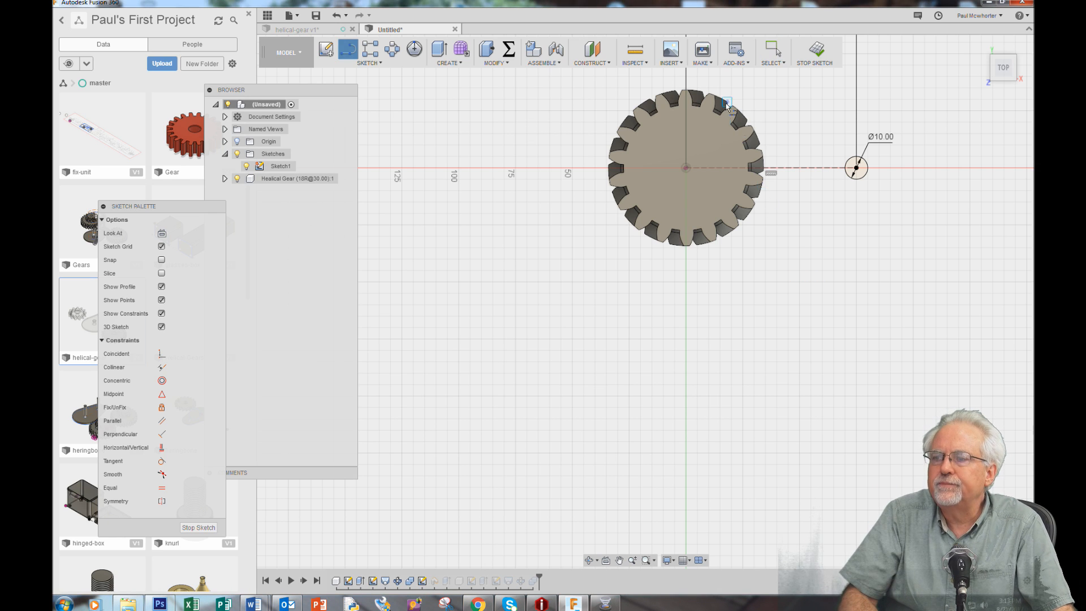
left_click(685, 169)
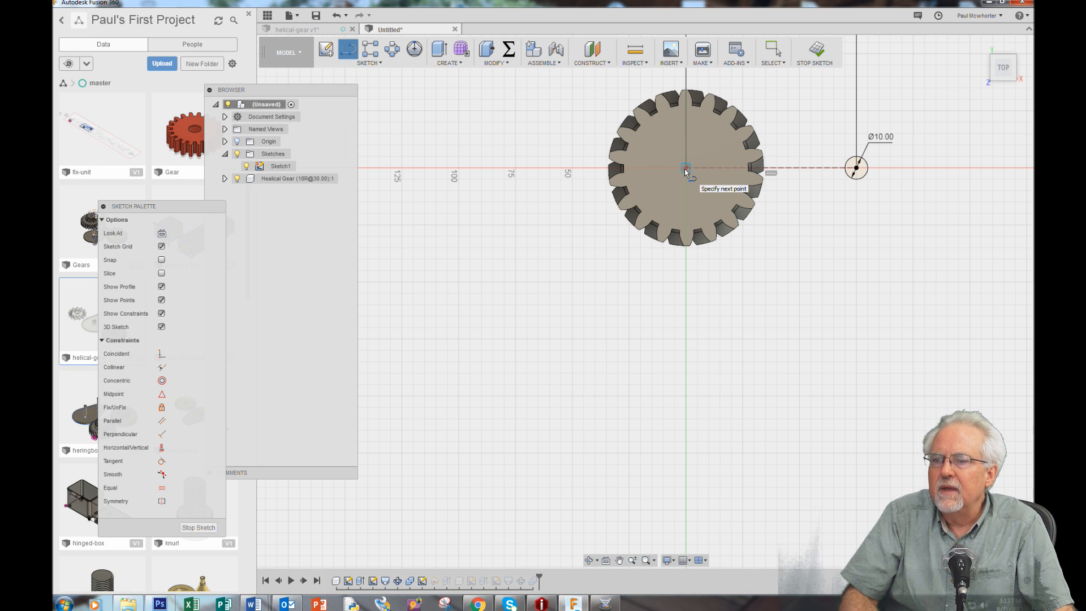
left_click(511, 168)
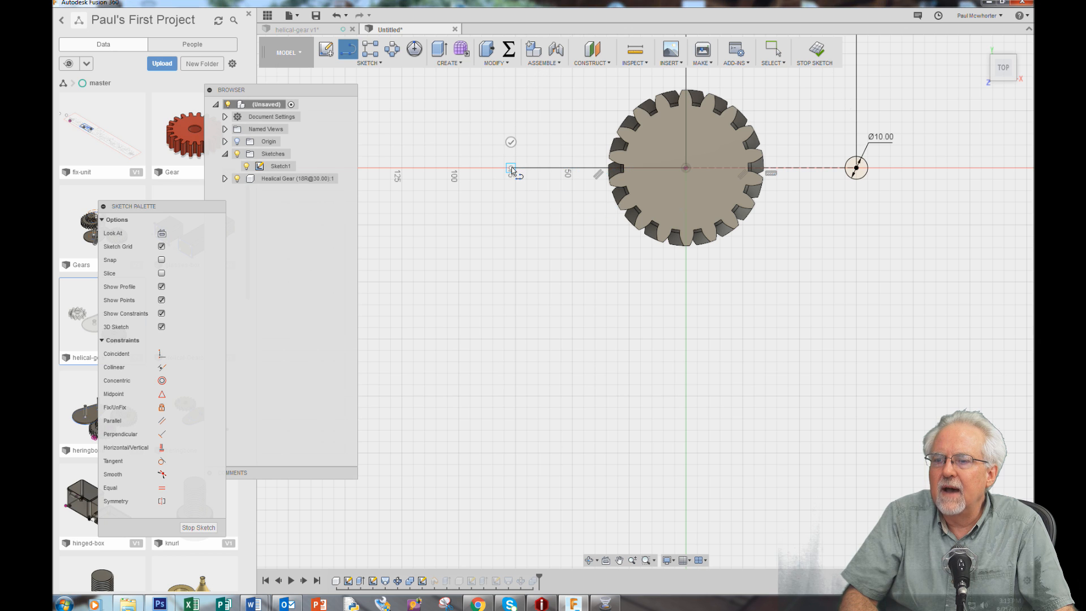
key("Escape")
key("Escape")
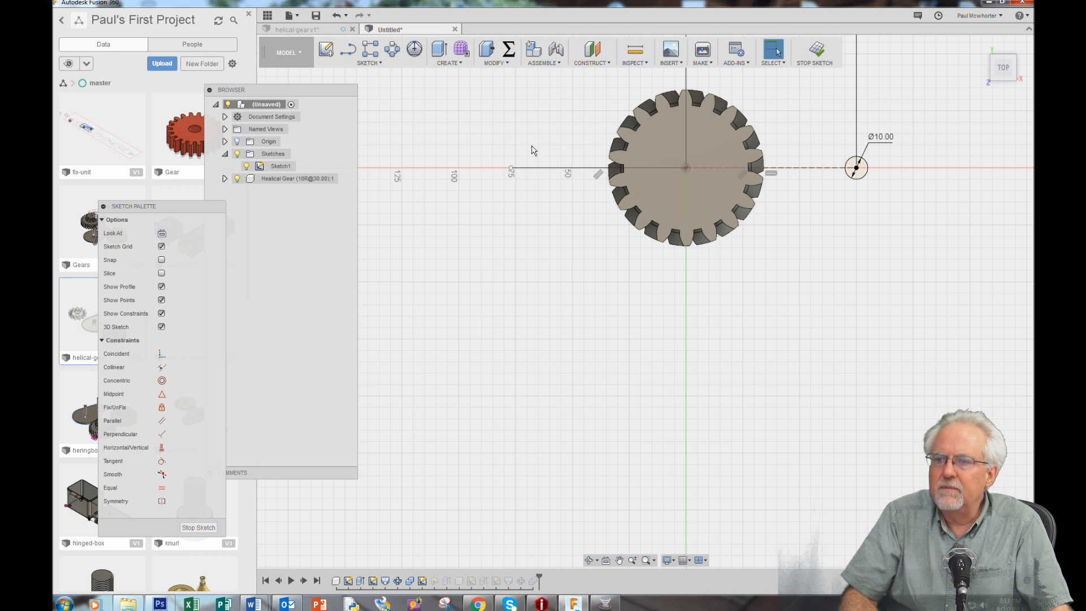
right_click(539, 167)
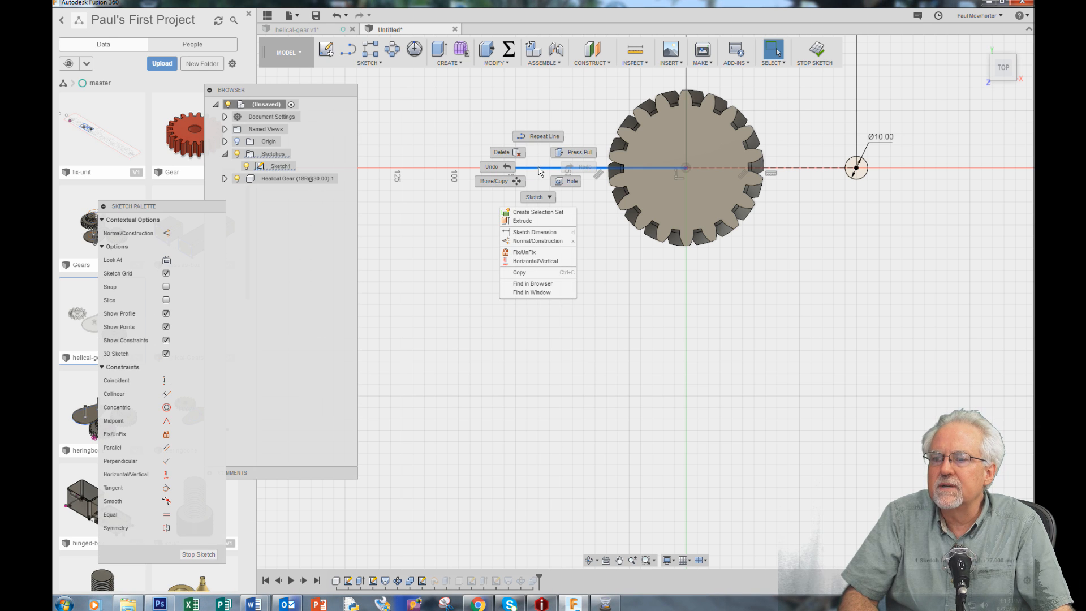
left_click(547, 241)
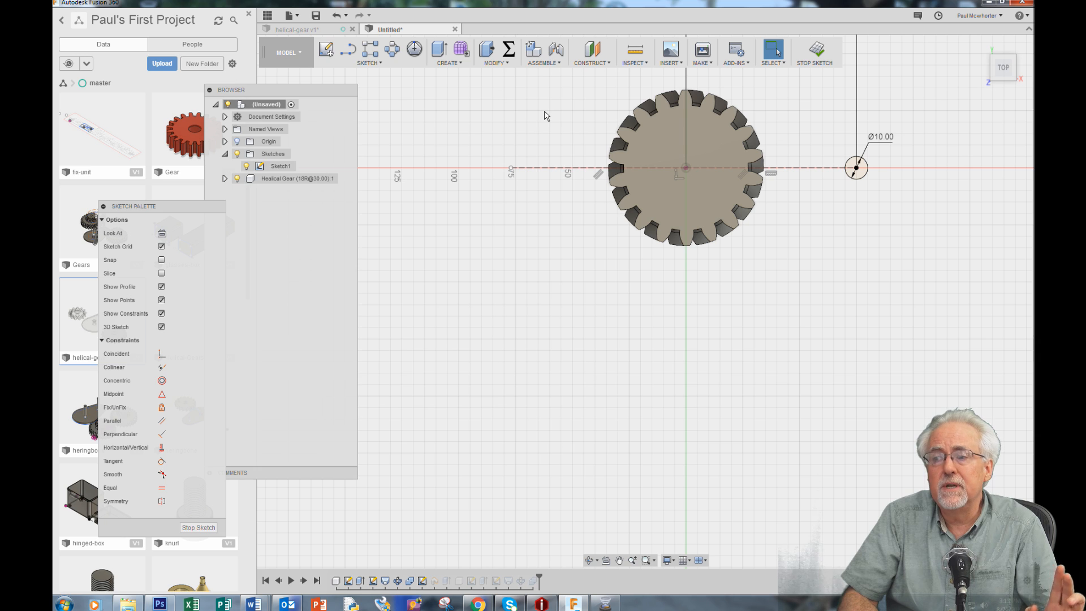
Dimension the new construction line's length as 75 mm and finish the sketch
key("d")
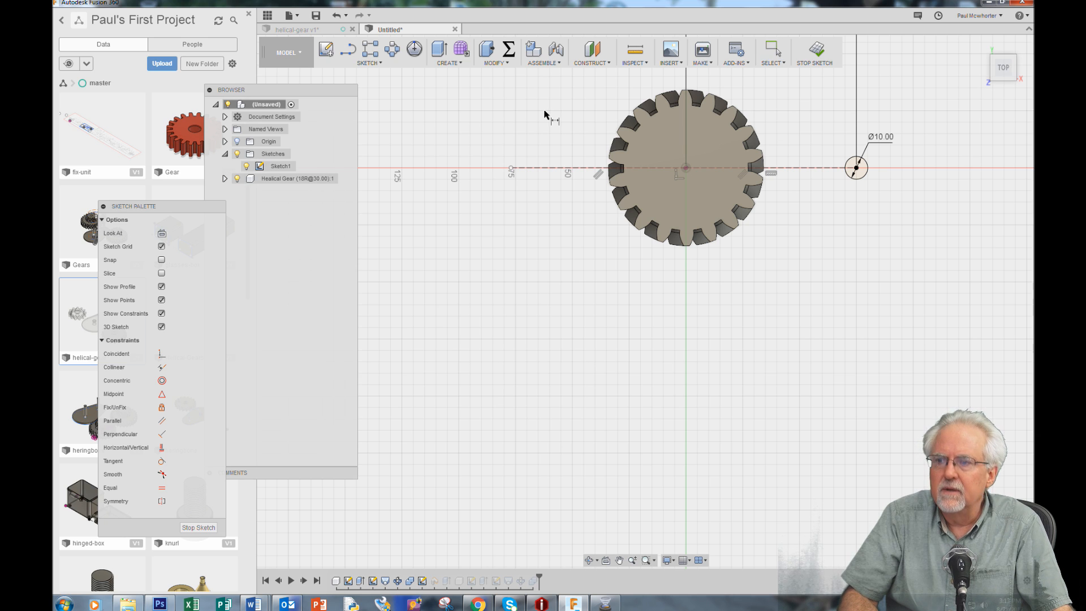
left_click(554, 168)
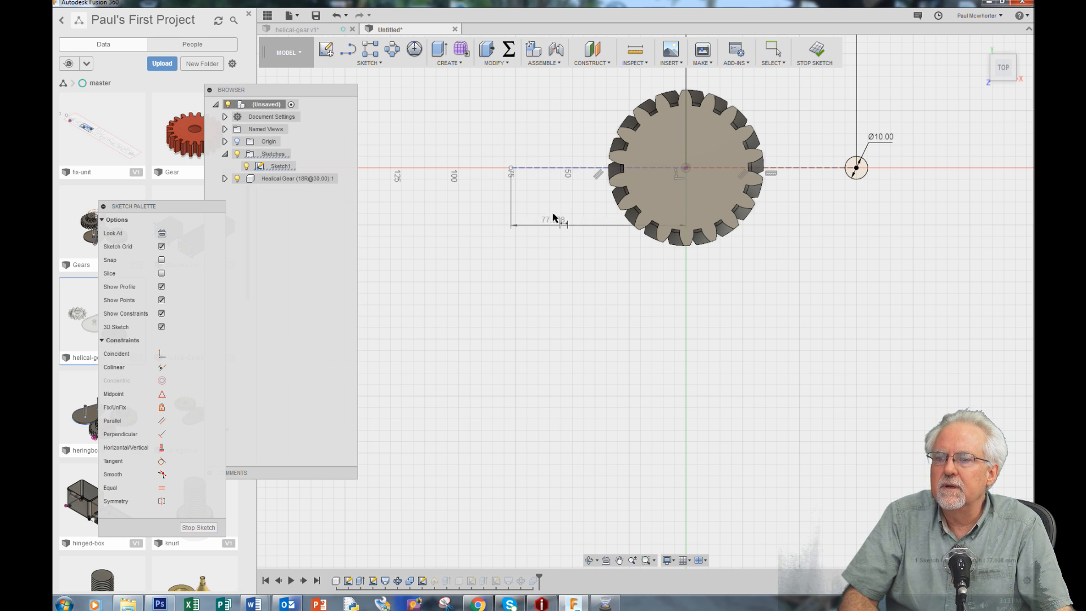
left_click(550, 377)
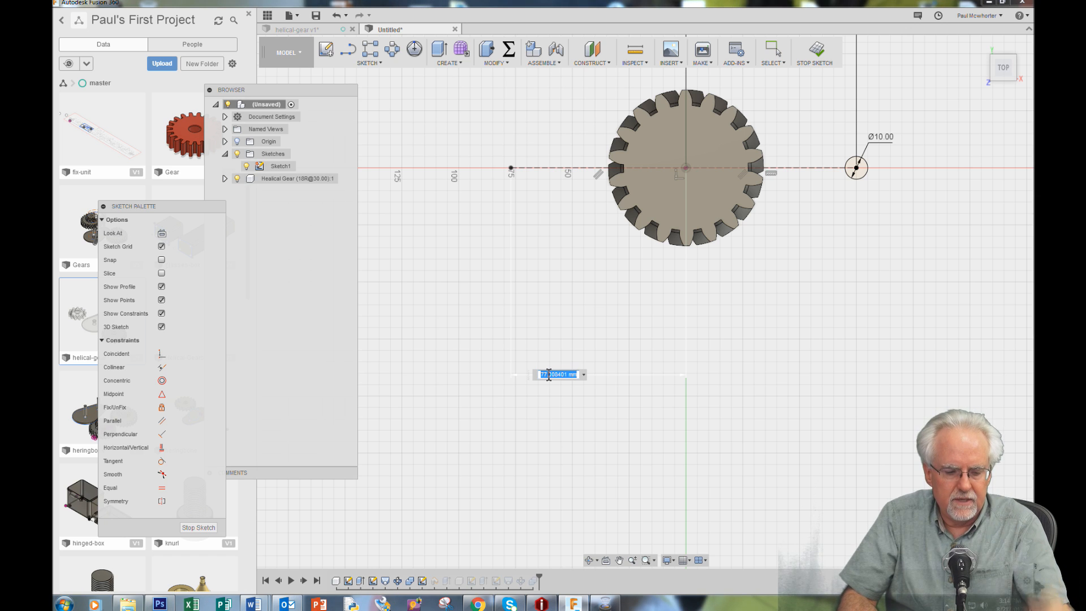
type("7")
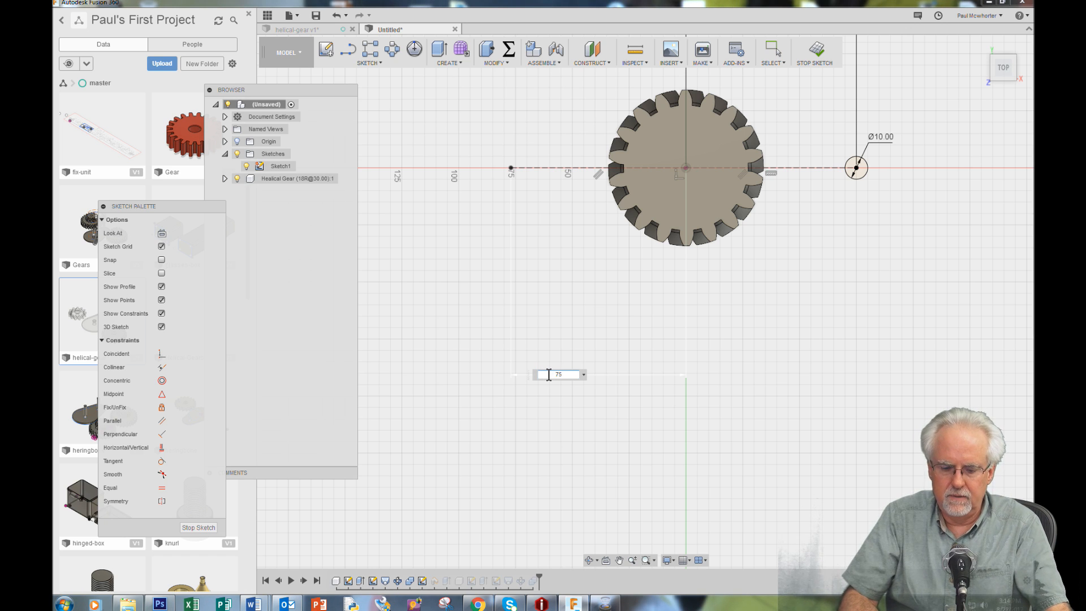
type("5")
key("Return")
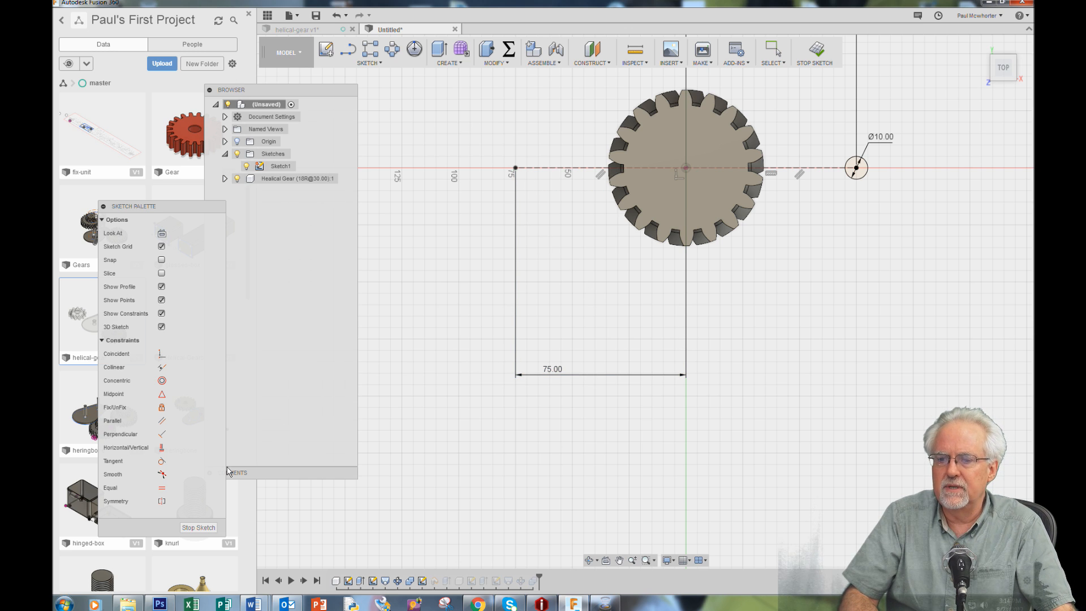
left_click(196, 527)
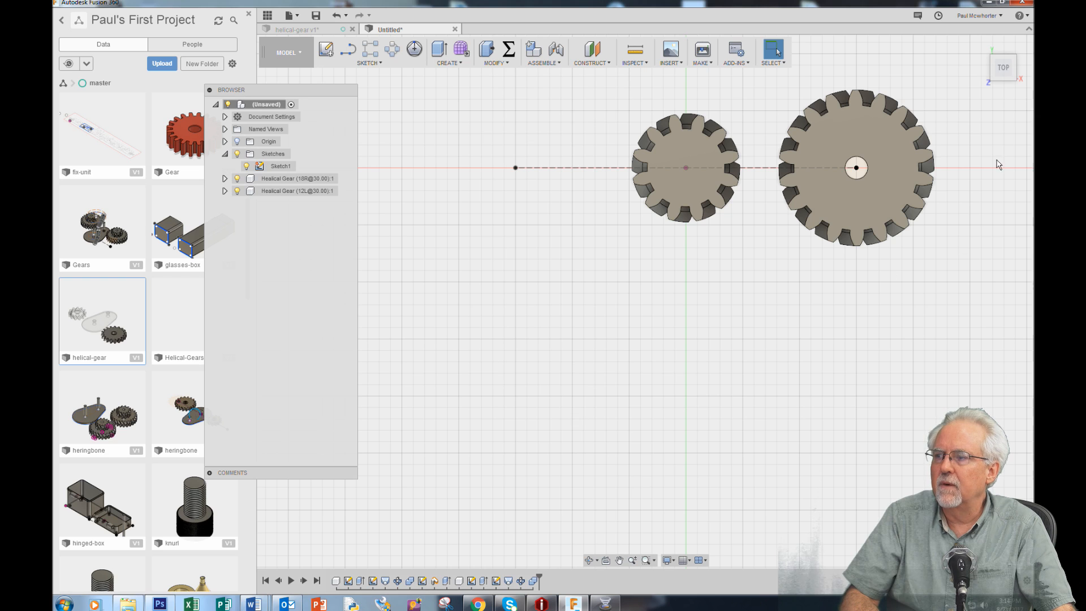
Move the 12-tooth gear component point to point from its centre at the origin to the free end of the 75 mm construction line
left_click(981, 45)
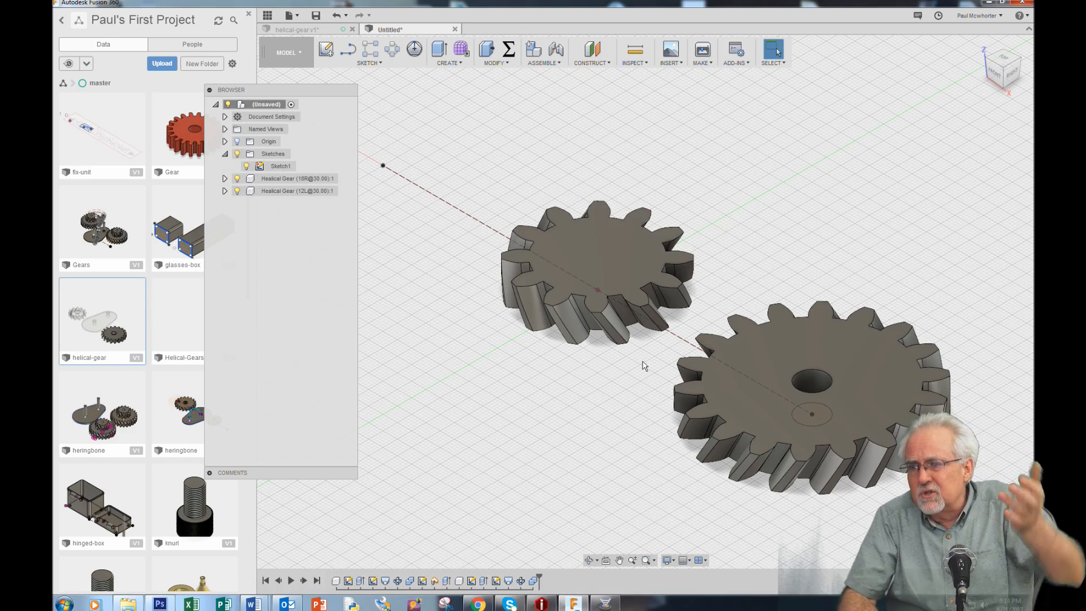
left_click(589, 560)
left_click_drag(564, 445, 555, 405)
scroll(847, 376, "down", 4)
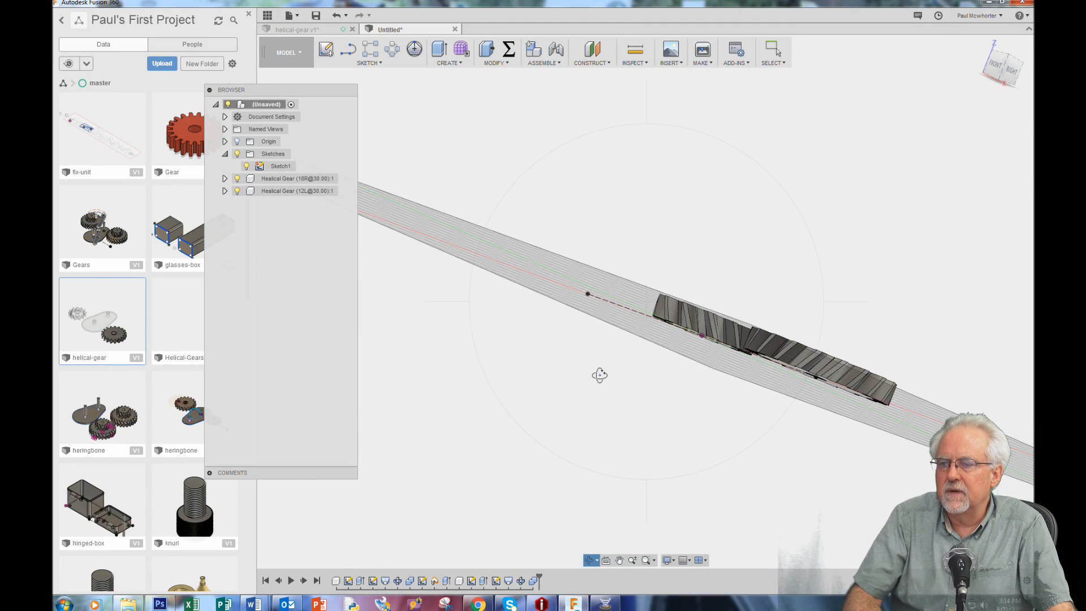
left_click_drag(599, 376, 610, 345)
scroll(613, 373, "up", 5)
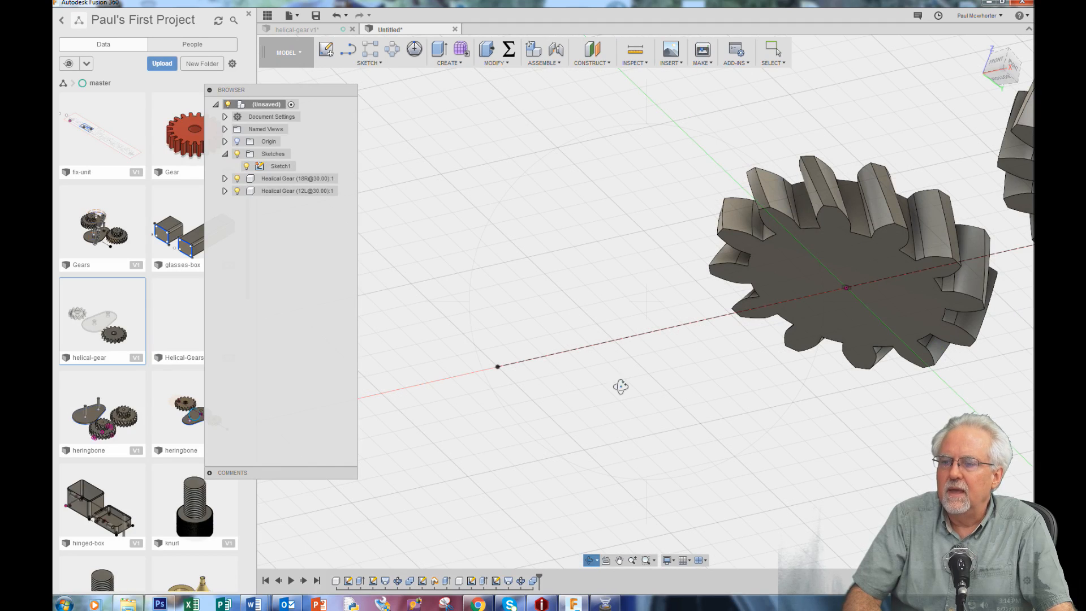
right_click(621, 411)
left_click(659, 416)
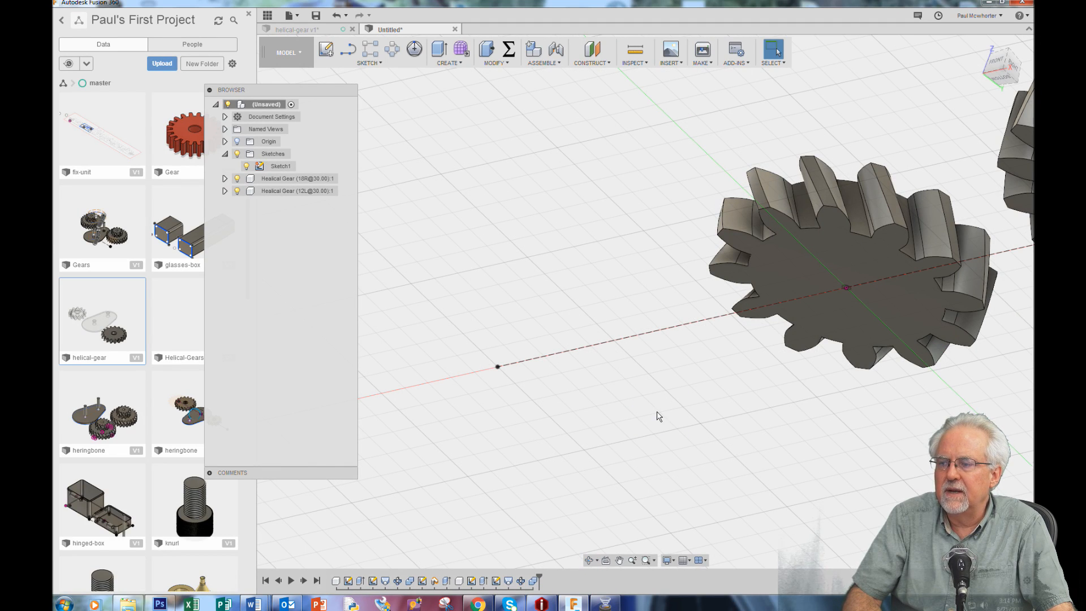
right_click(488, 124)
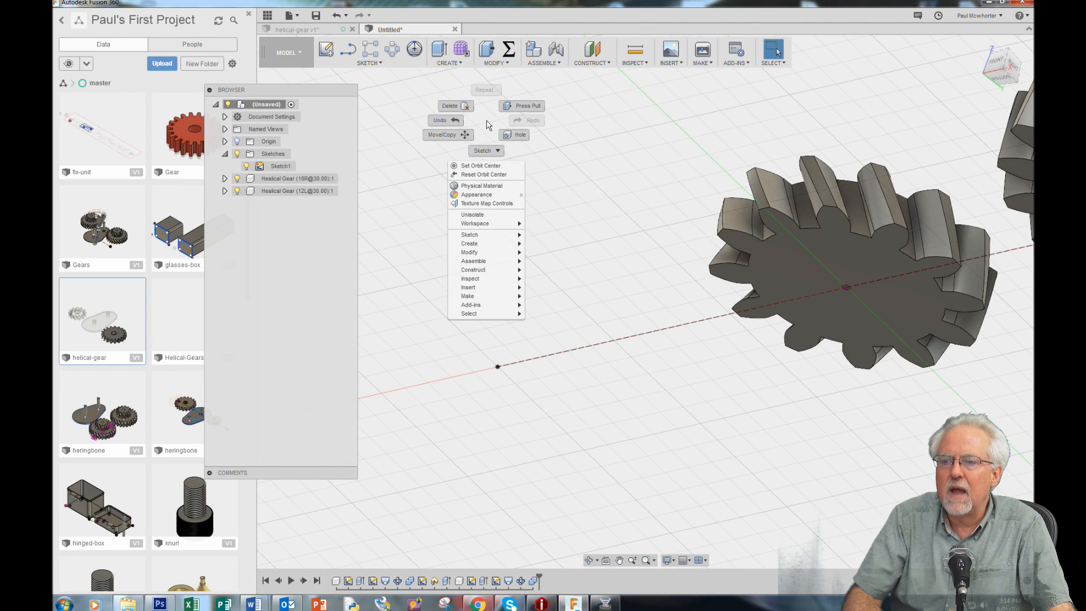
left_click(447, 134)
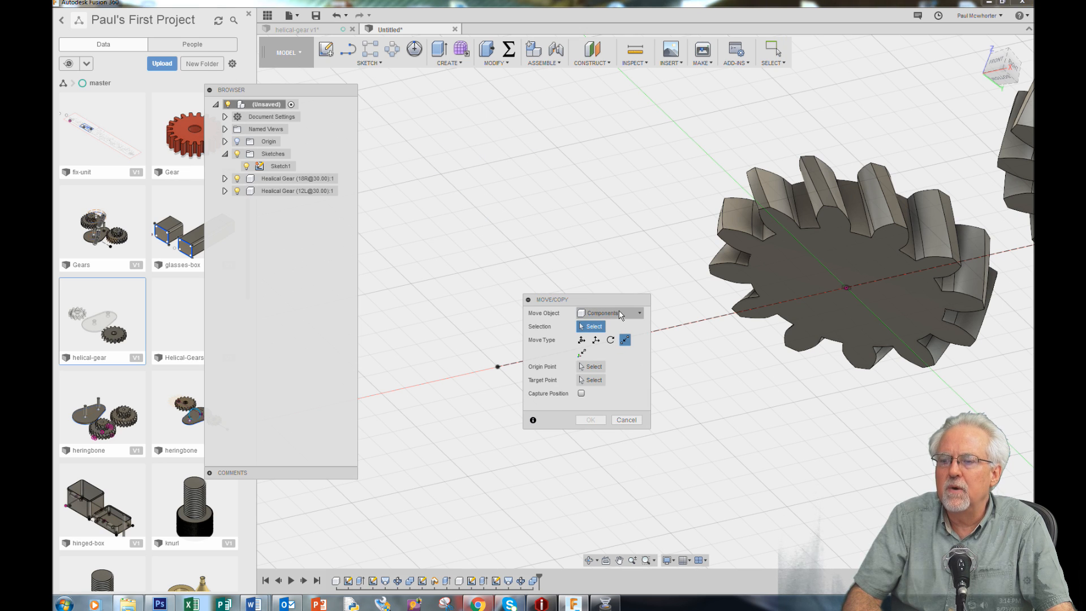
left_click(804, 262)
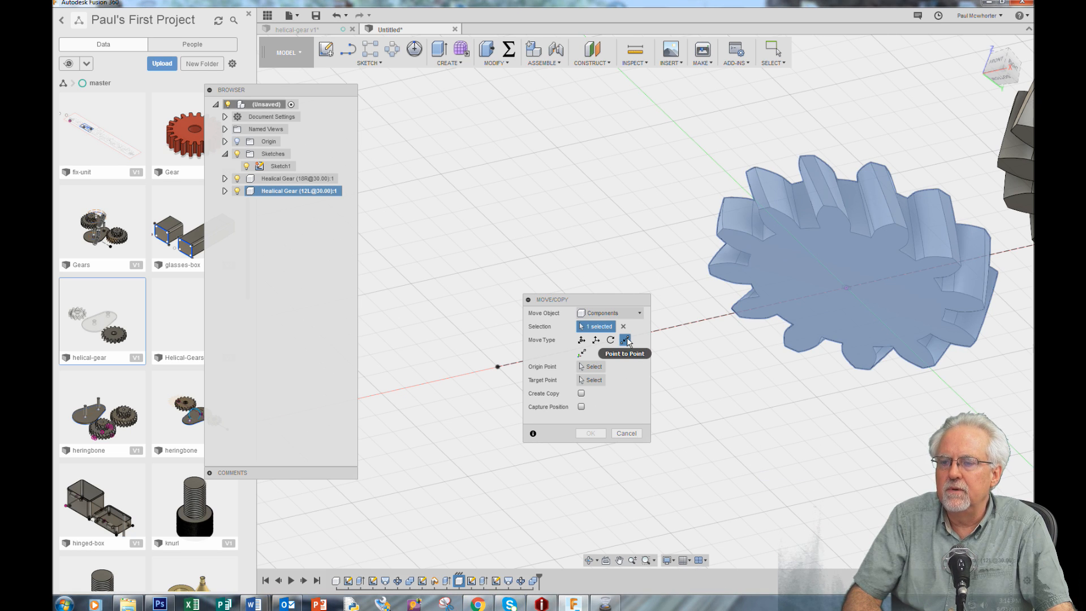
left_click(593, 367)
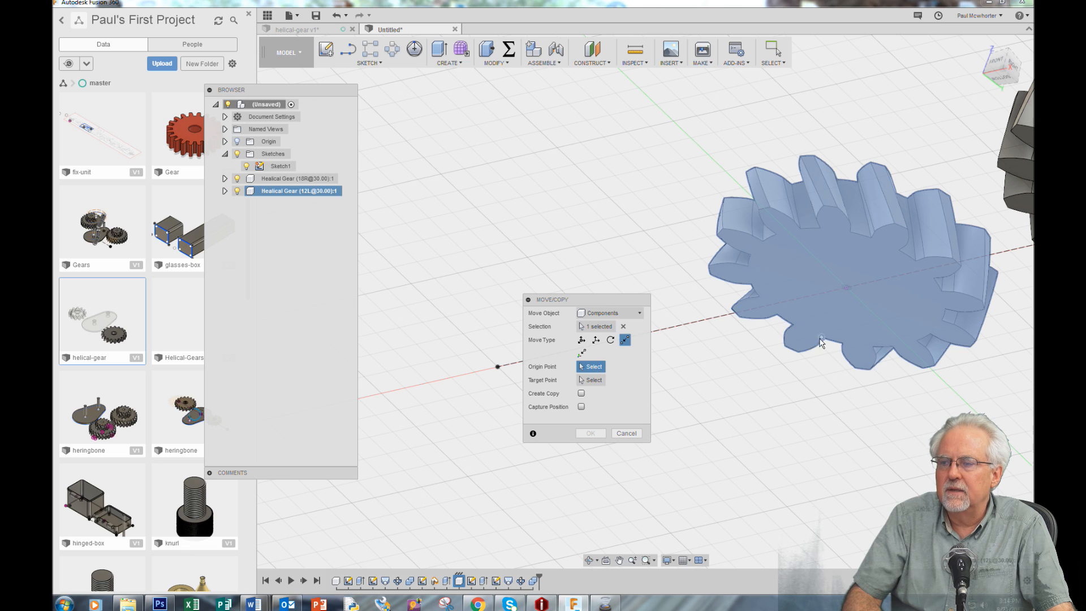
left_click(847, 289)
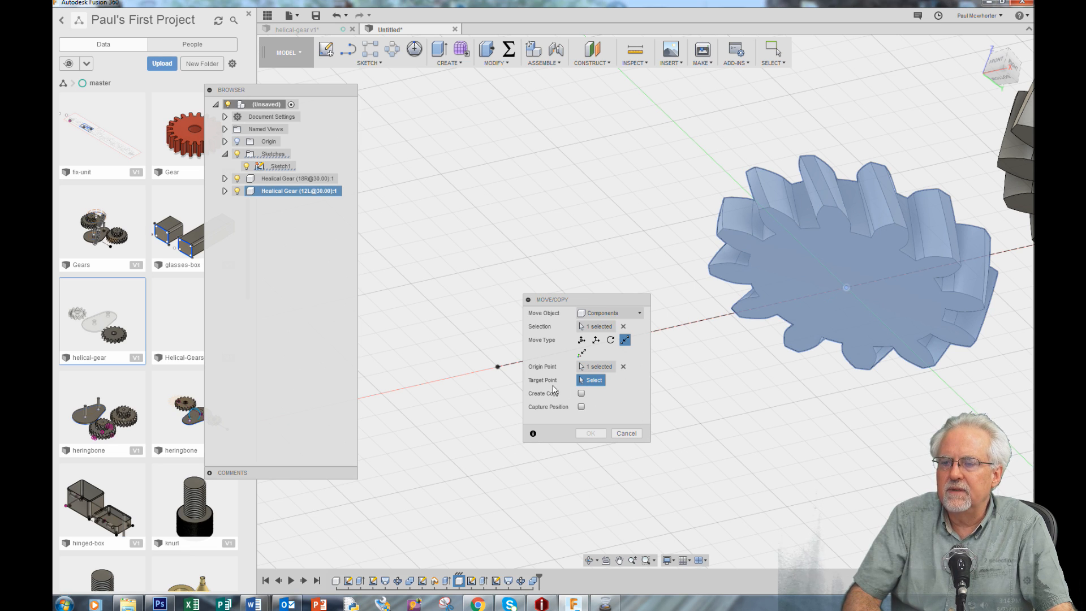
left_click(496, 367)
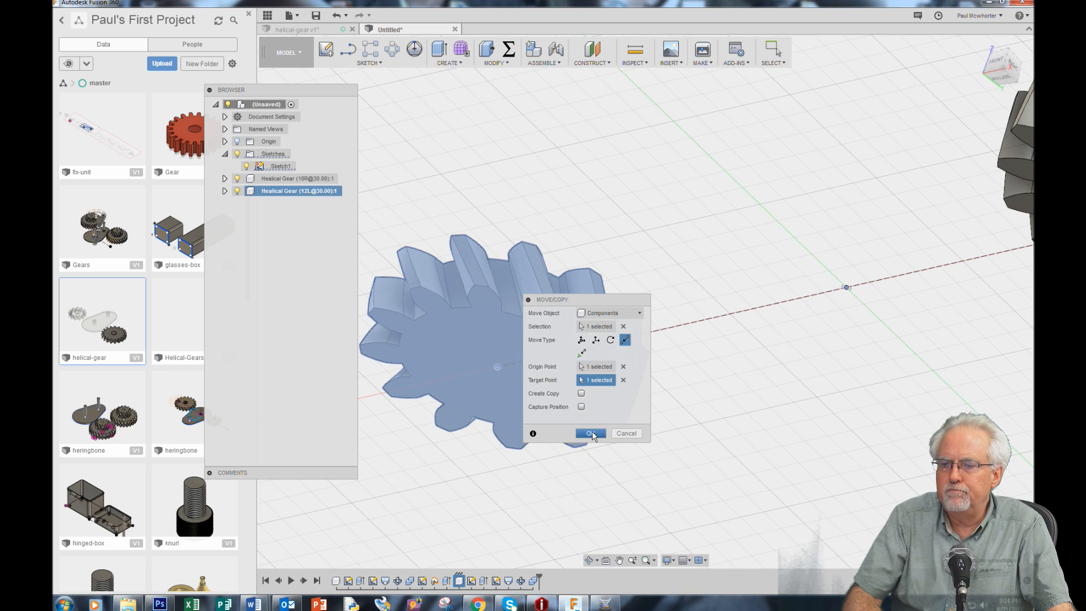
left_click(591, 433)
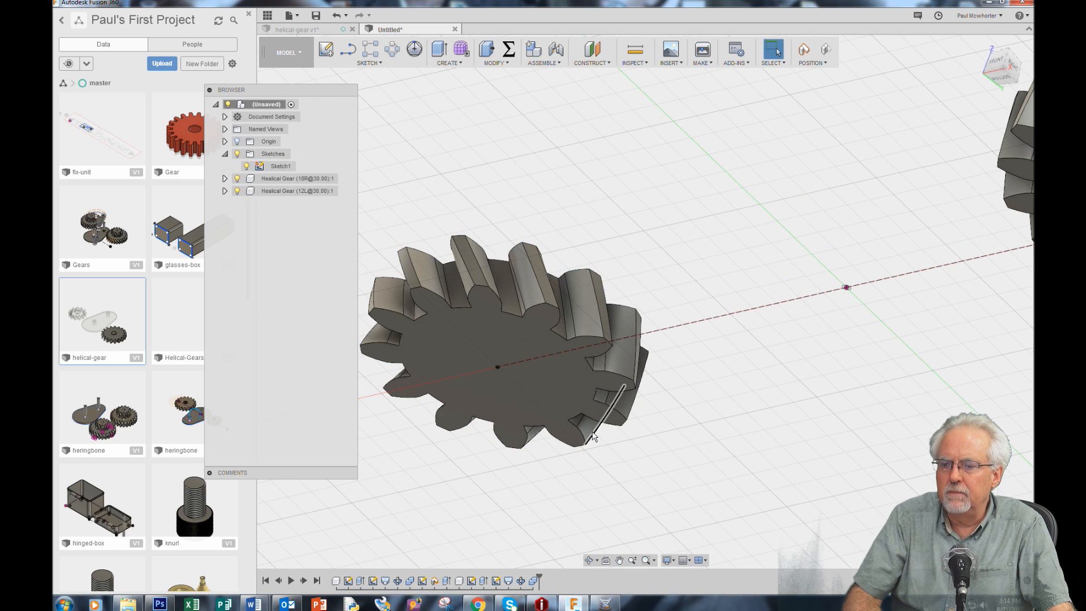
Inspect both gears from above and below, and open Sketch1 for editing
left_click(591, 560)
left_click_drag(690, 271, 699, 318)
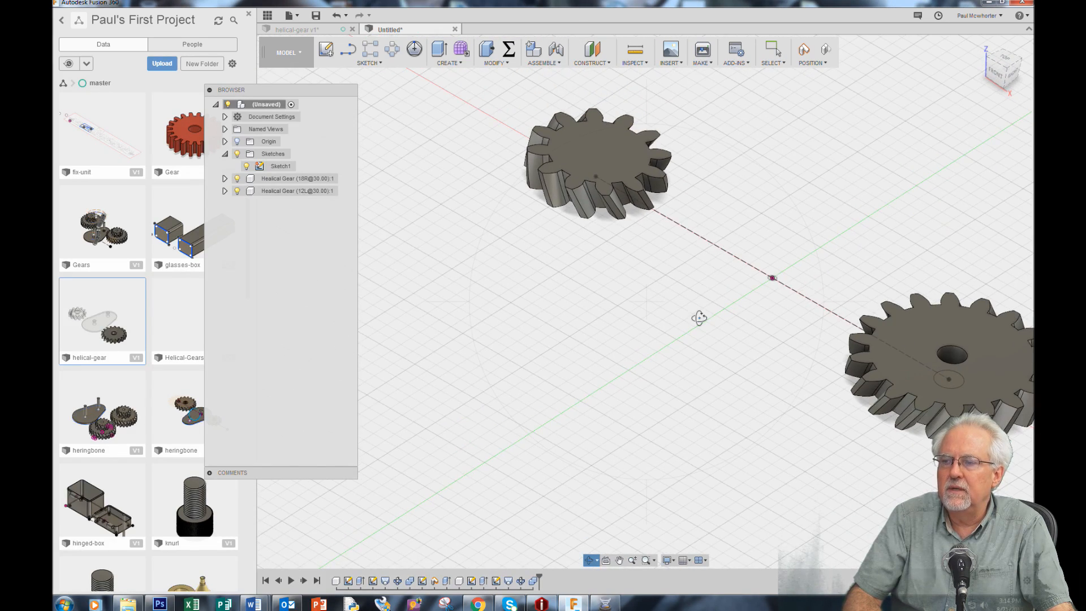
scroll(699, 318, "down", 2)
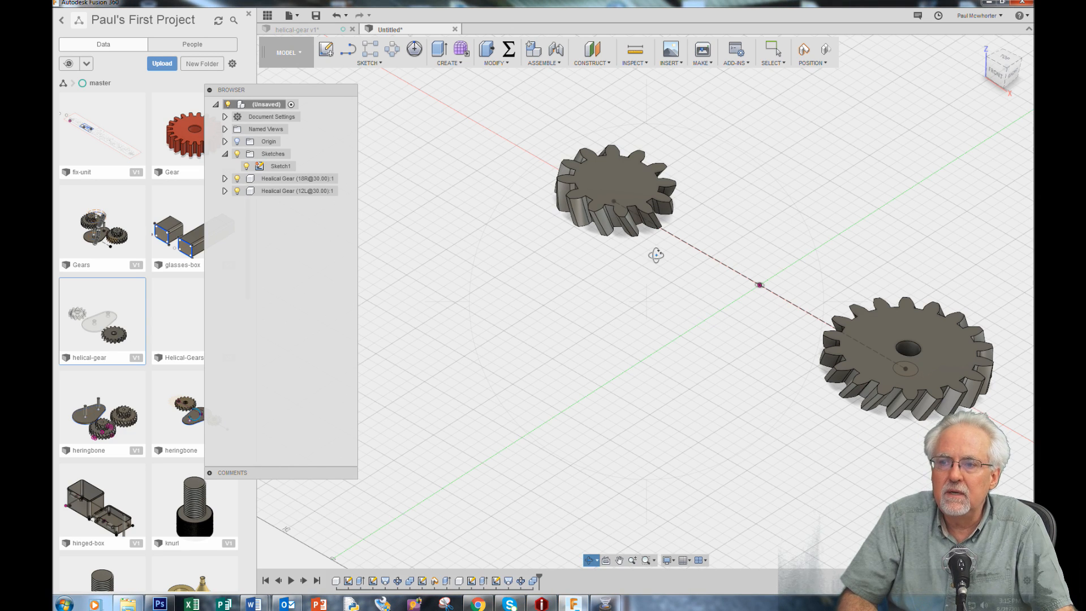
left_click_drag(635, 349, 683, 276)
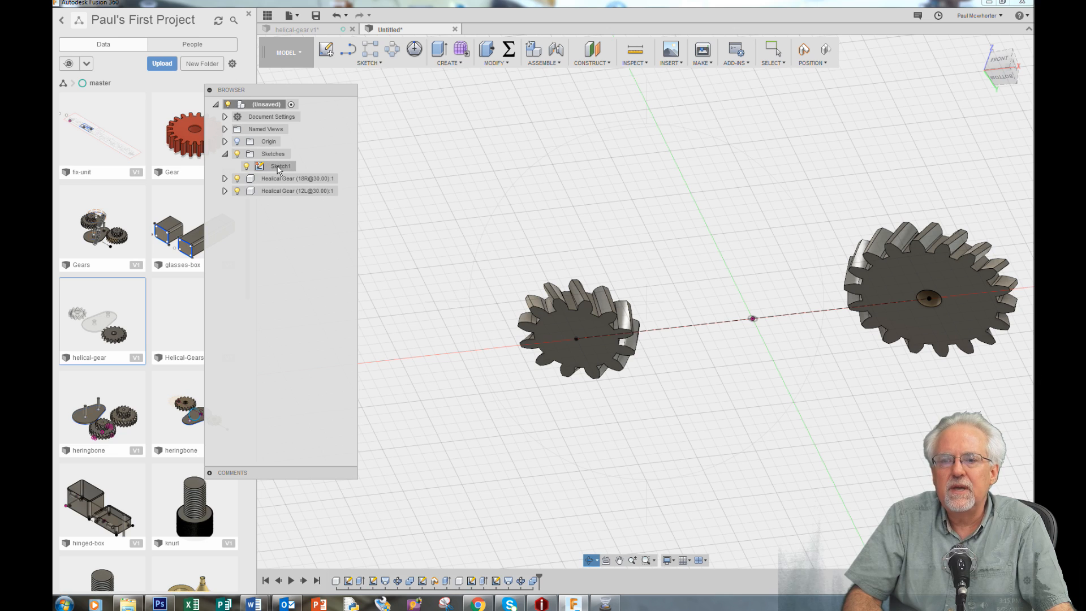
right_click(521, 150)
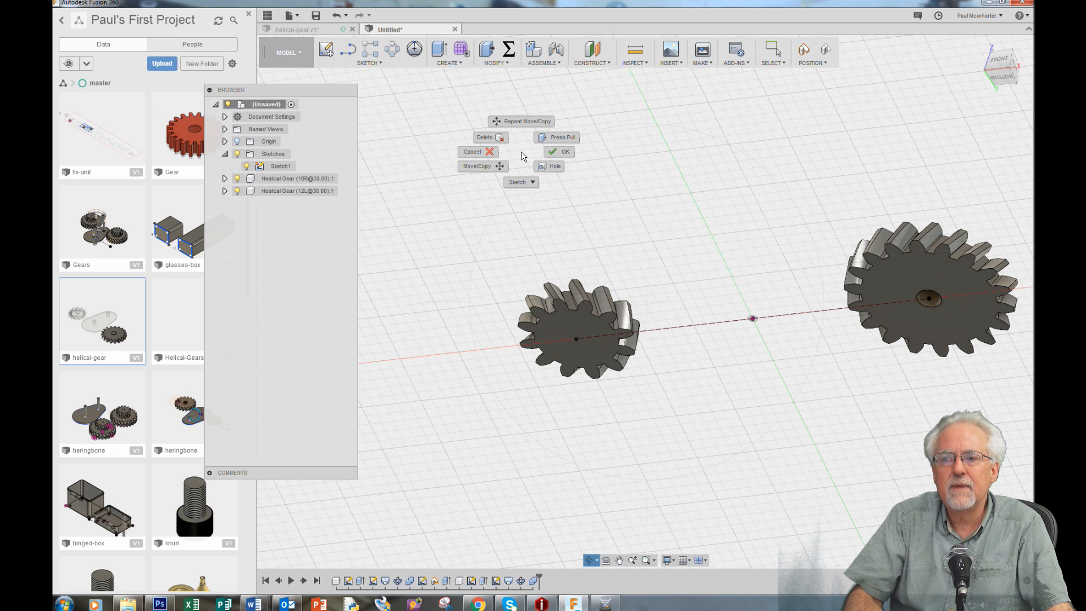
left_click(555, 150)
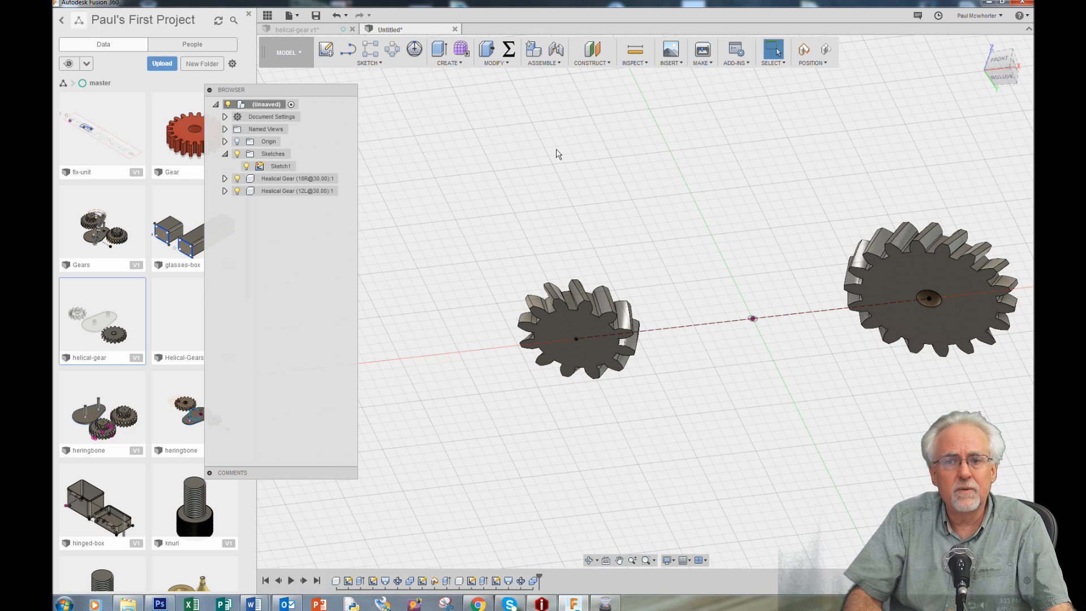
left_click(277, 166)
right_click(278, 167)
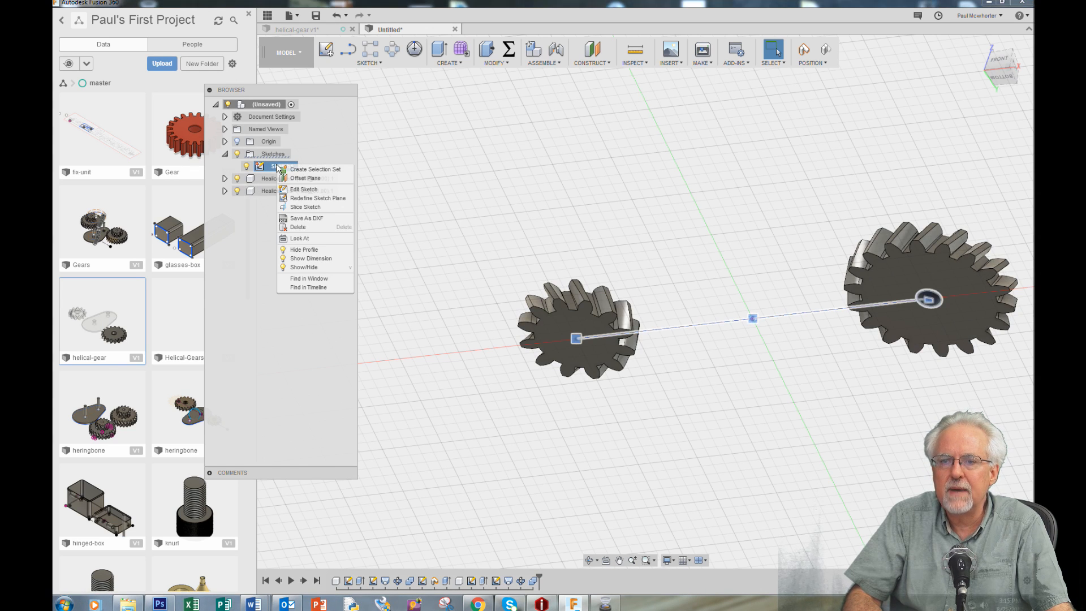
left_click(306, 190)
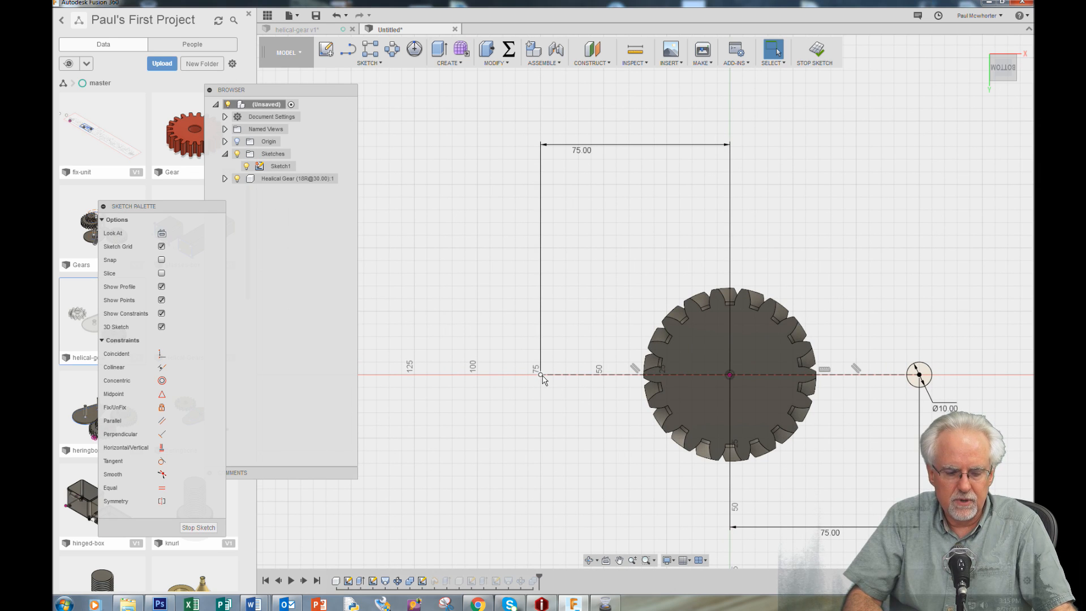
Sketch a circle about 41 mm in diameter centred on the construction line's end at the moved gear
key("c")
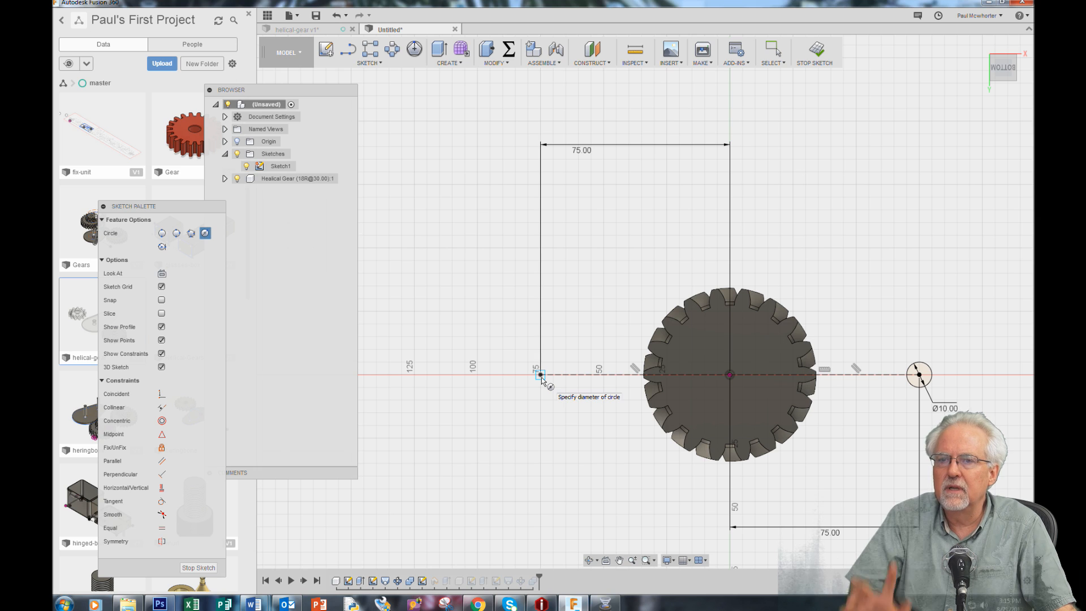
left_click(541, 377)
left_click(544, 431)
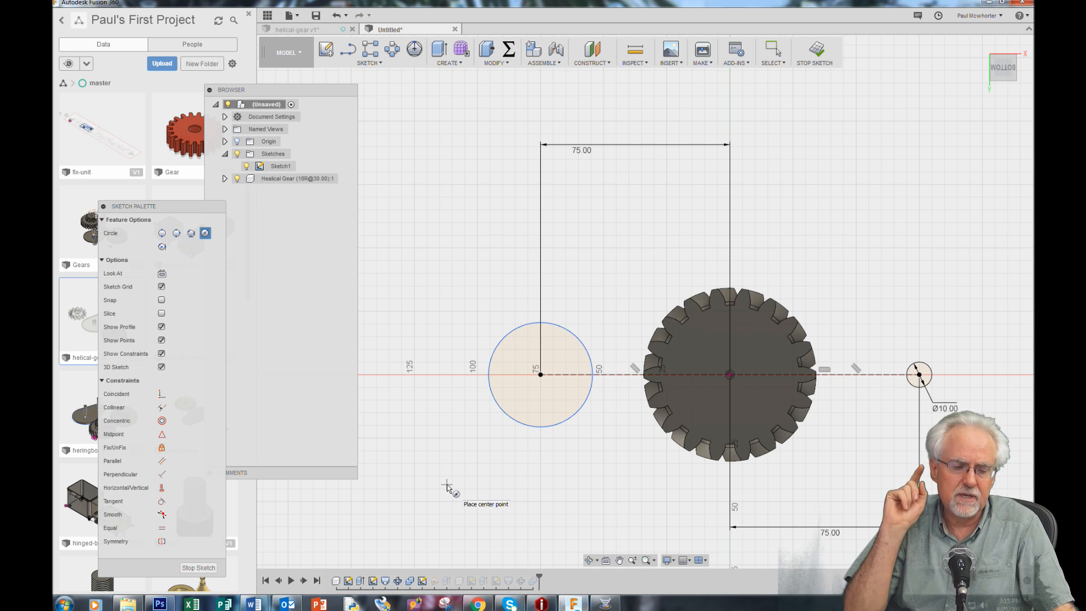
Dimension the new circle's diameter as 10 mm and finish the sketch
key("d")
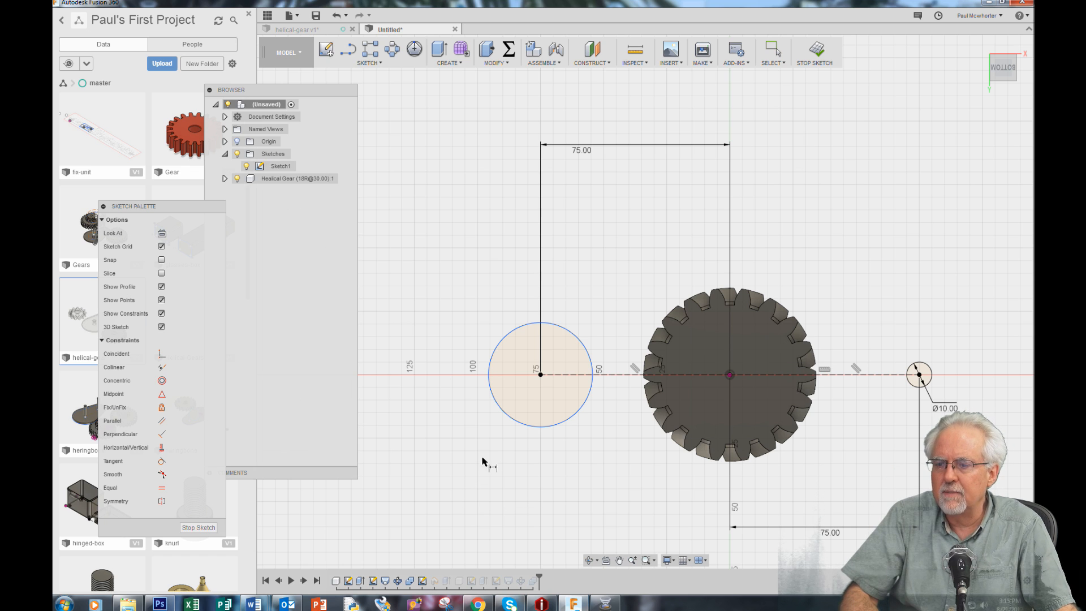
left_click(509, 417)
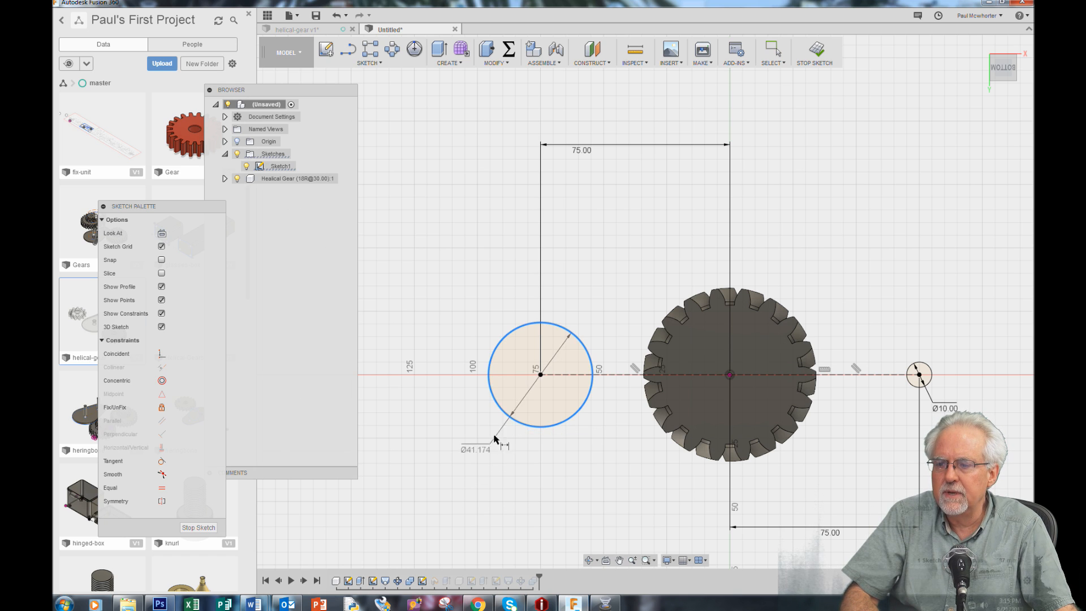
left_click(456, 478)
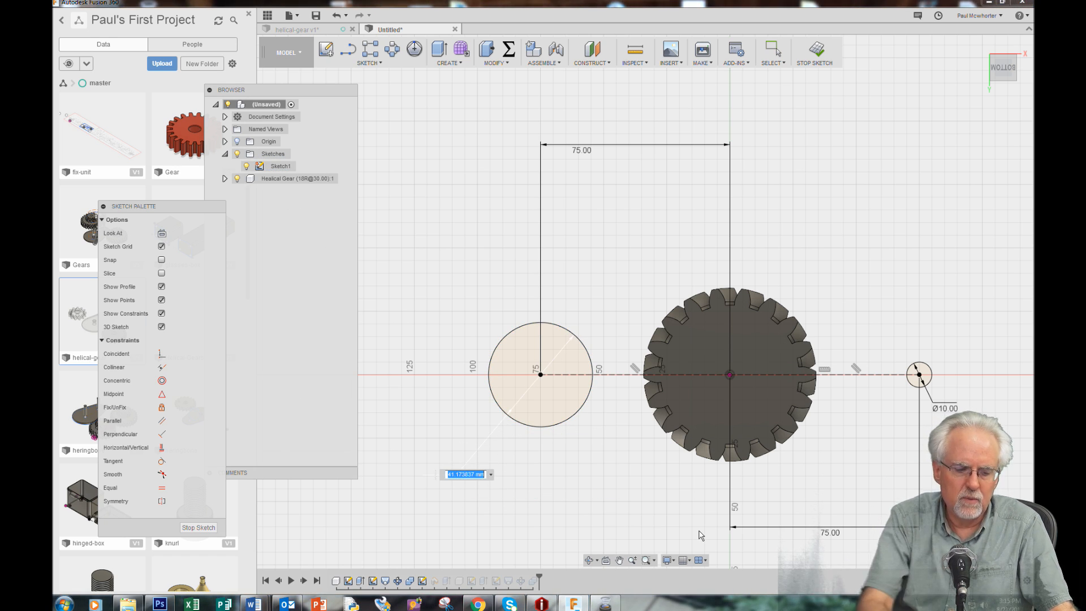
type("10")
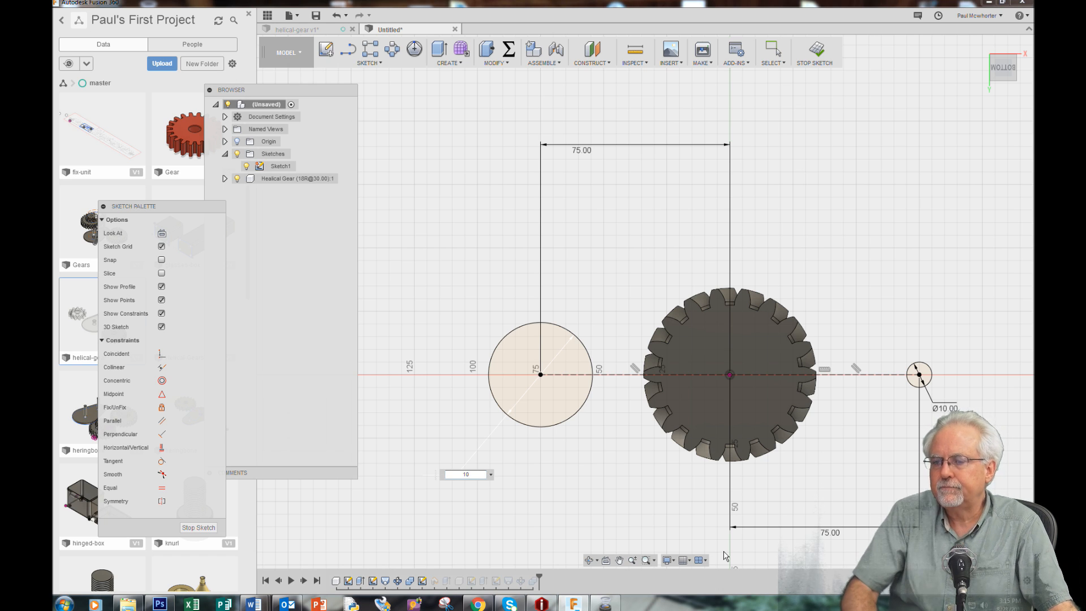
key("Return")
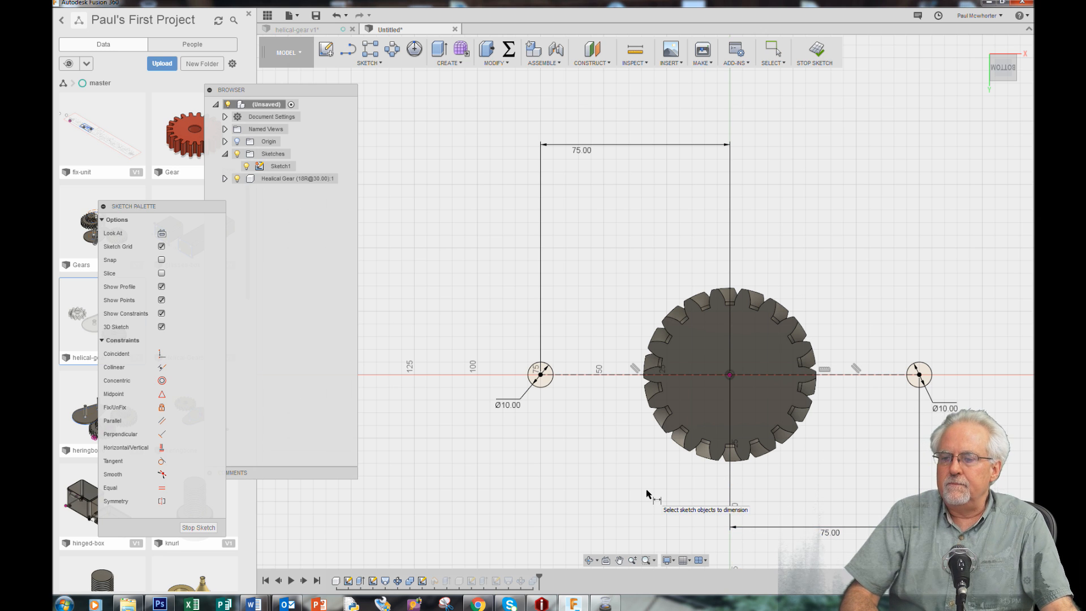
left_click(198, 527)
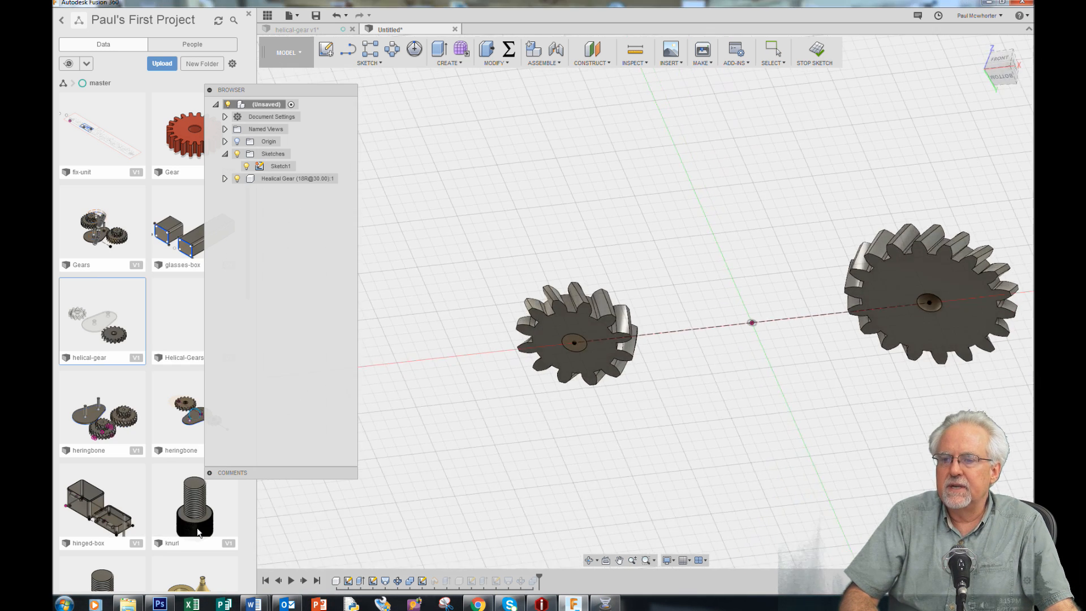
Capture the moved components' position and cut the 10 mm circle through the 12-tooth gear with a 90 mm one-sided extrusion
left_click(582, 342)
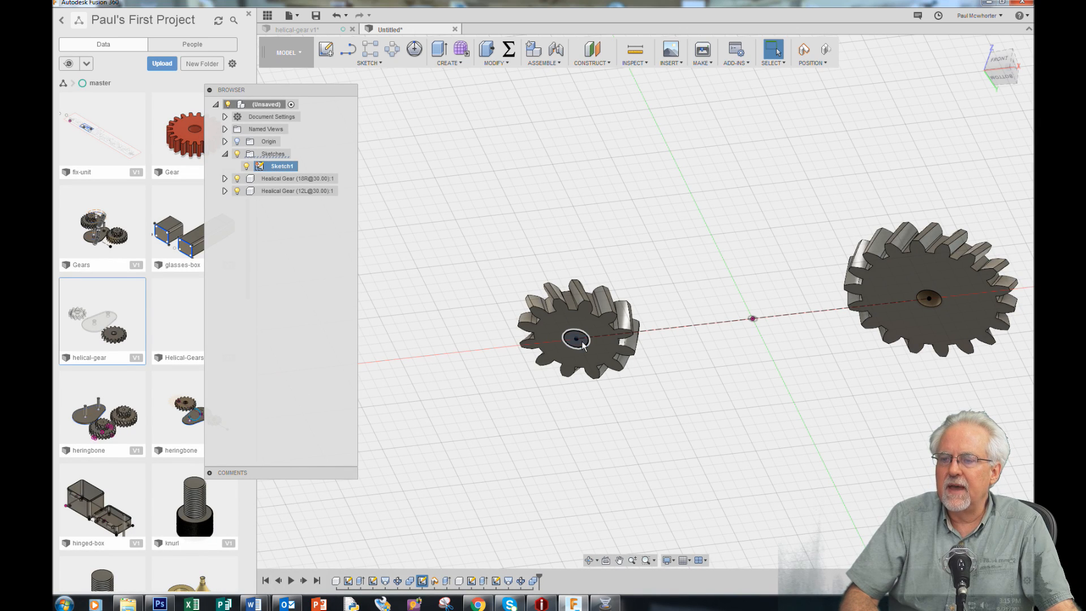
left_click(458, 65)
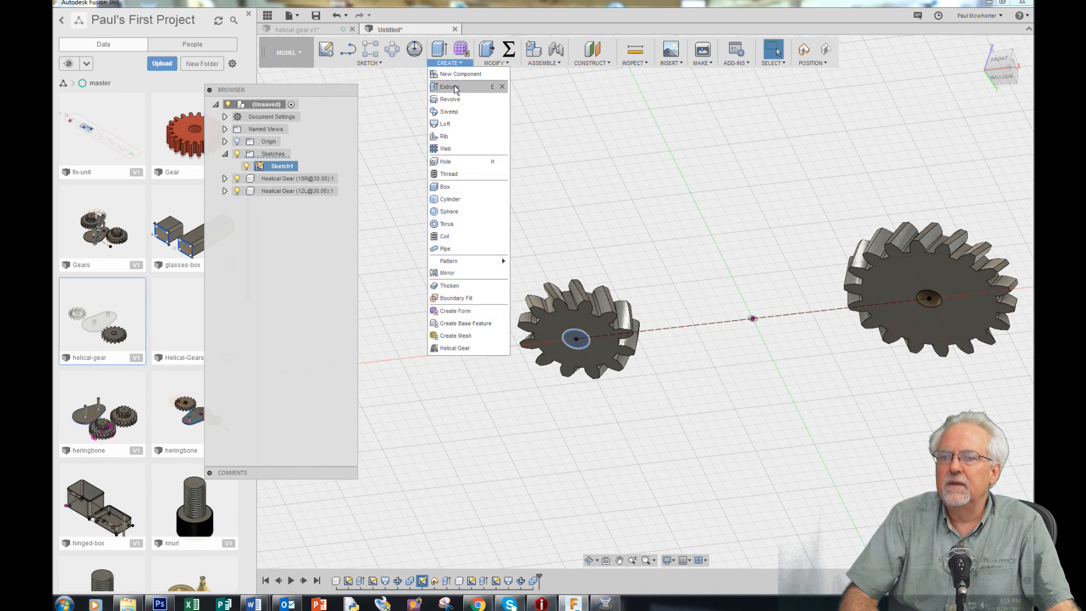
left_click(456, 92)
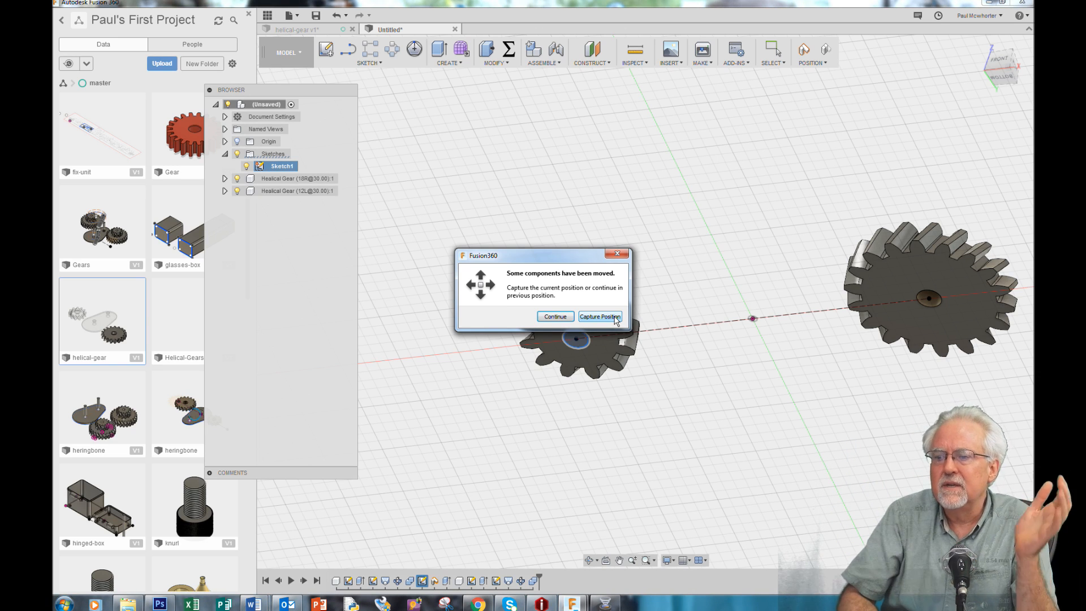
left_click(601, 316)
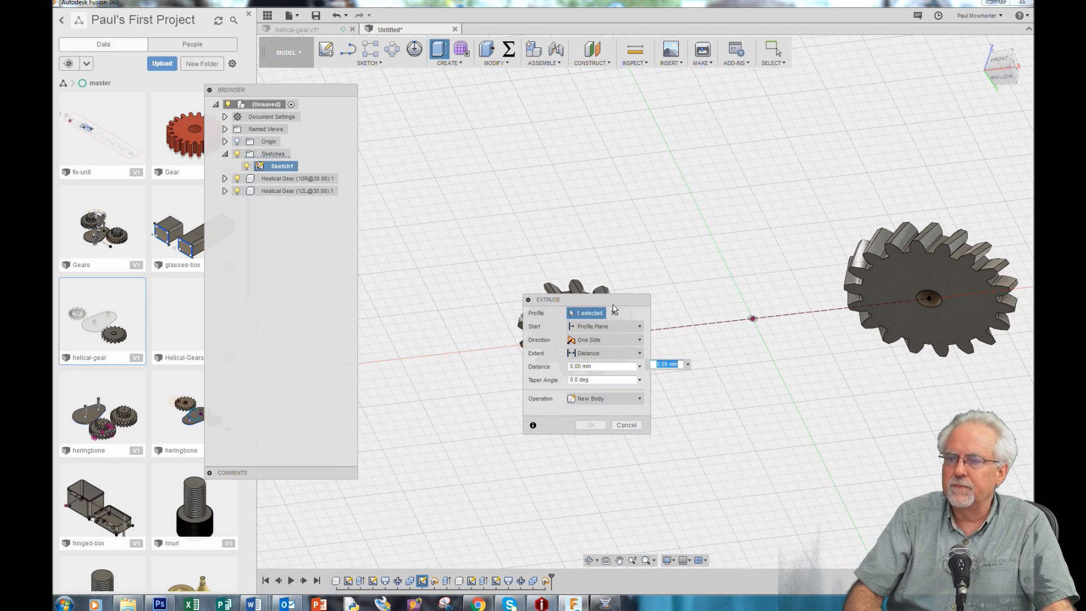
left_click_drag(612, 301, 819, 103)
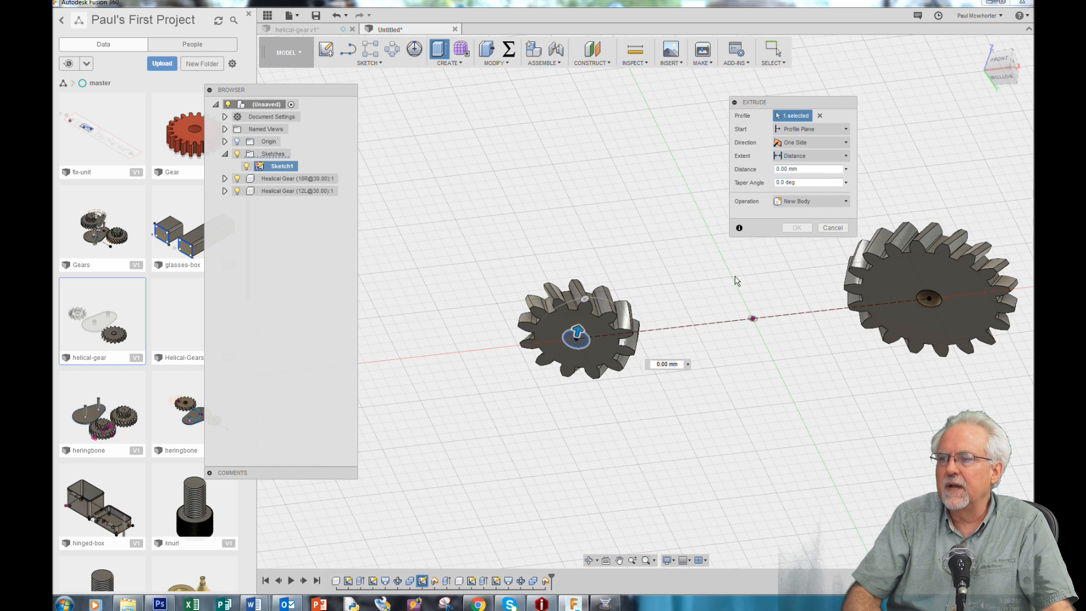
left_click_drag(578, 327, 614, 161)
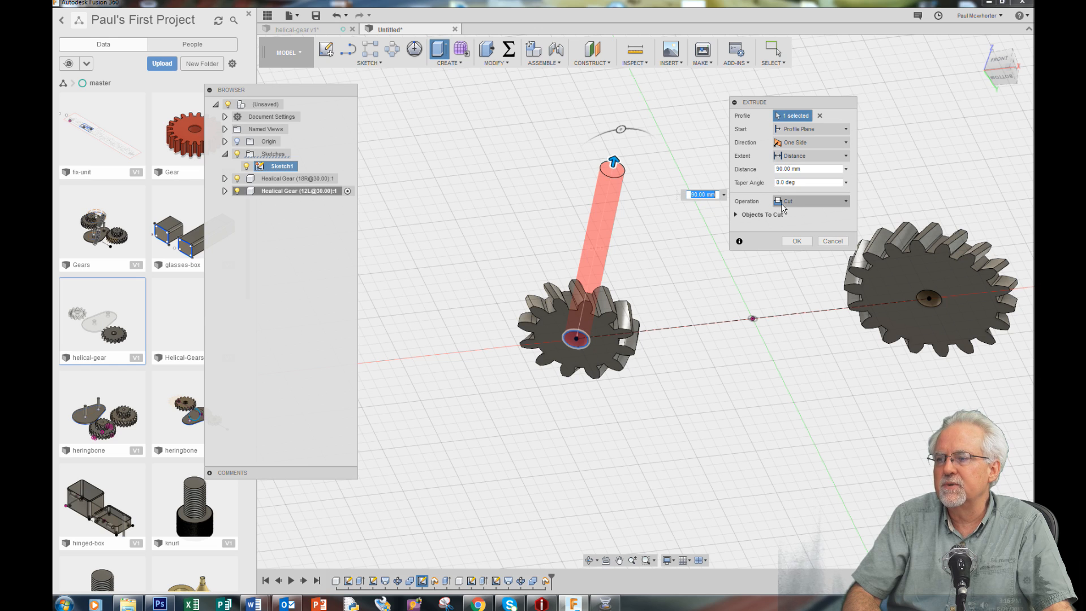
left_click(848, 203)
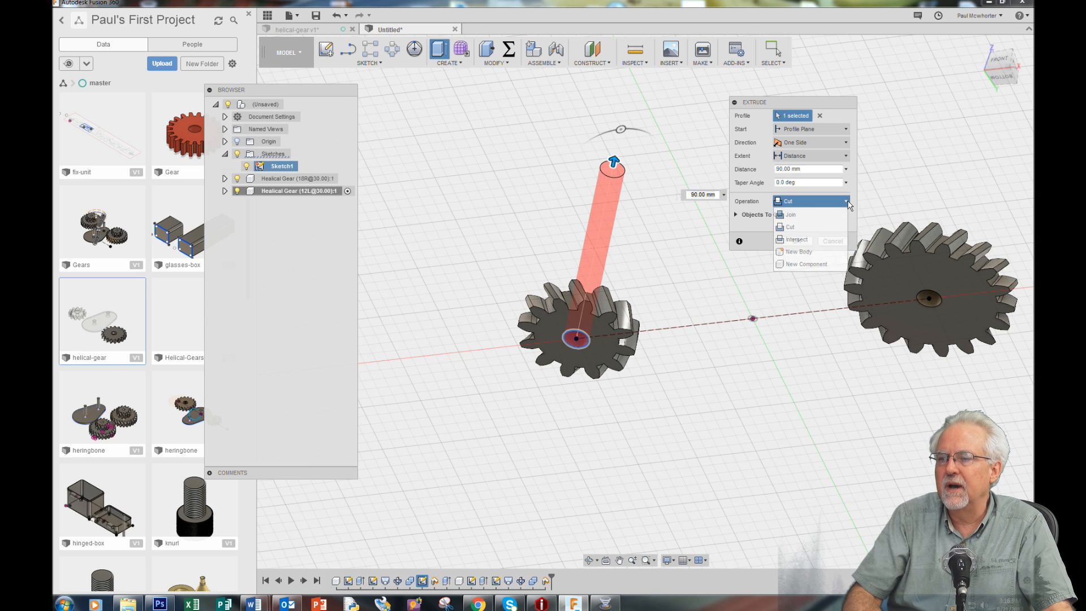
left_click(795, 211)
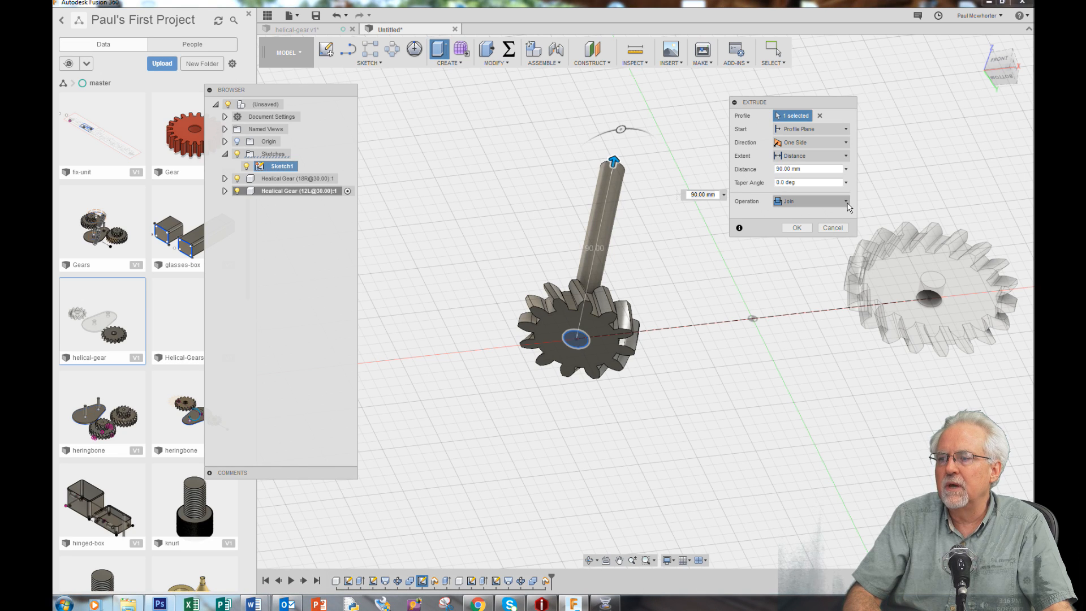
left_click(839, 203)
left_click(828, 232)
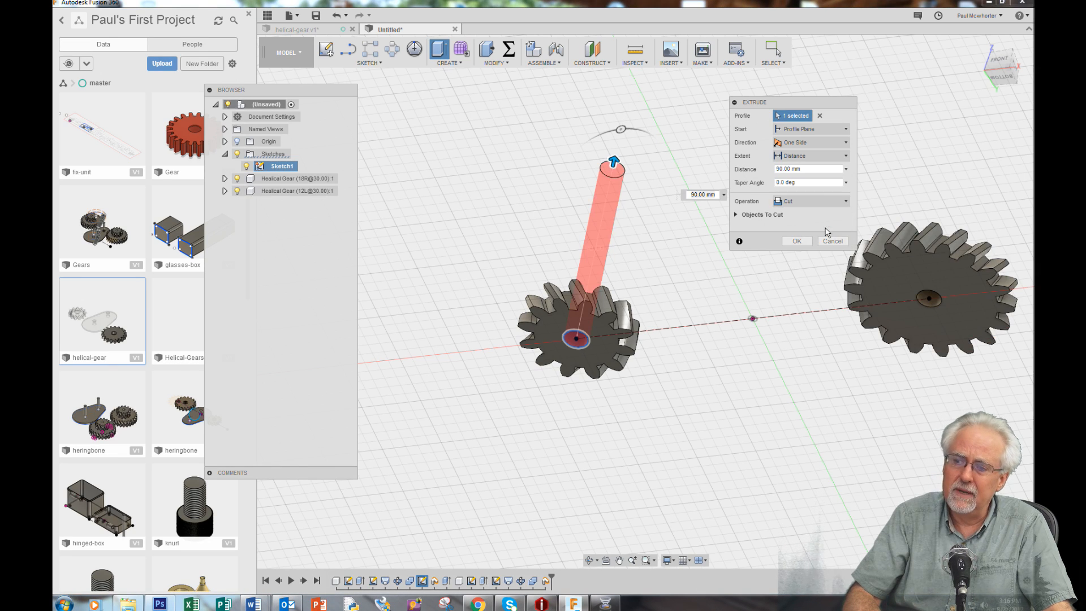
left_click(799, 242)
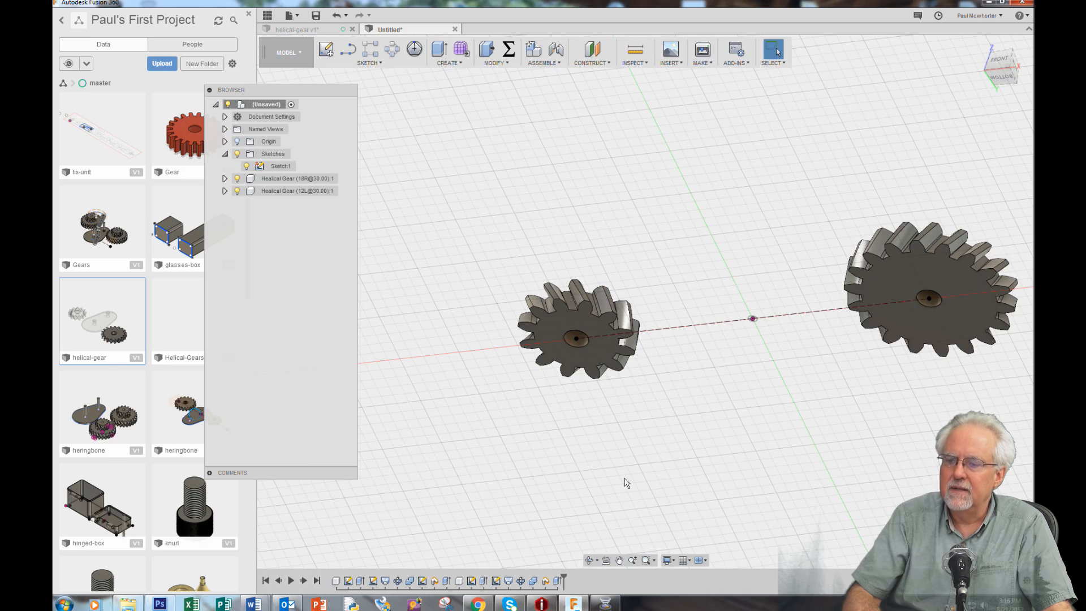
Create a sketch on the upper face of the 18-tooth gear
left_click(589, 560)
mouse_move(686, 354)
left_mouse_down()
mouse_move(700, 310)
mouse_move(720, 310)
mouse_move(708, 332)
mouse_move(739, 340)
mouse_move(725, 340)
mouse_move(730, 328)
mouse_move(746, 361)
mouse_move(698, 393)
mouse_move(734, 360)
left_mouse_up()
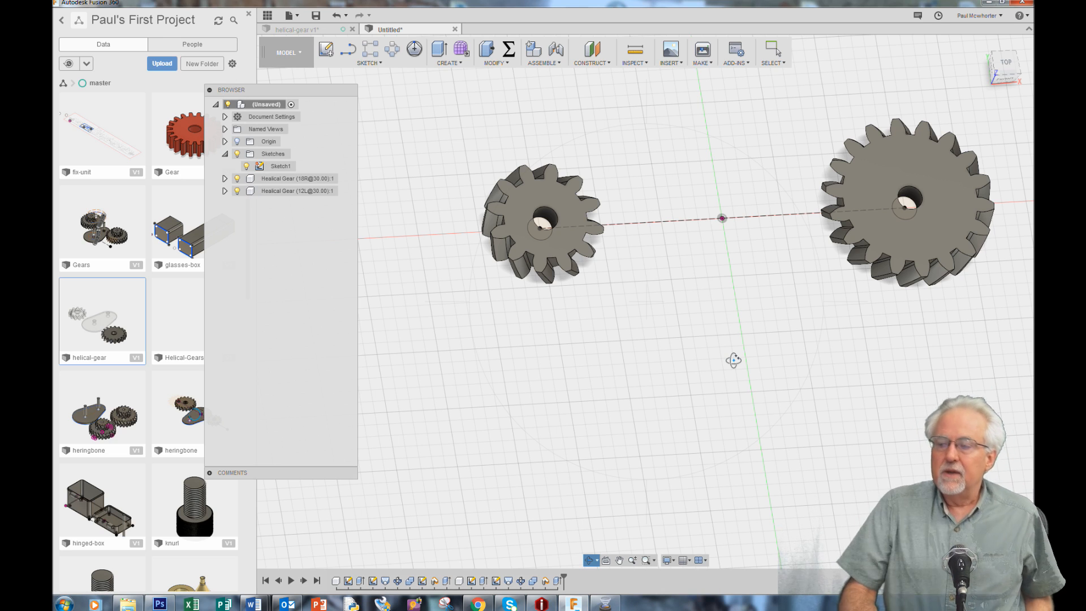
right_click(671, 337)
left_click(704, 337)
scroll(528, 337, "down", 4)
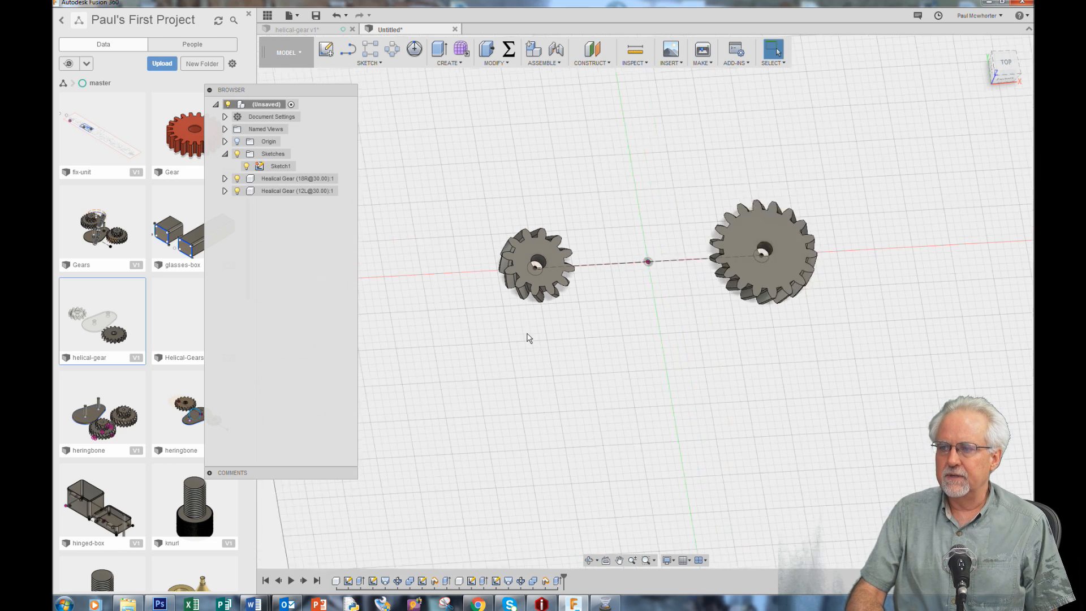
scroll(779, 216, "up", 8)
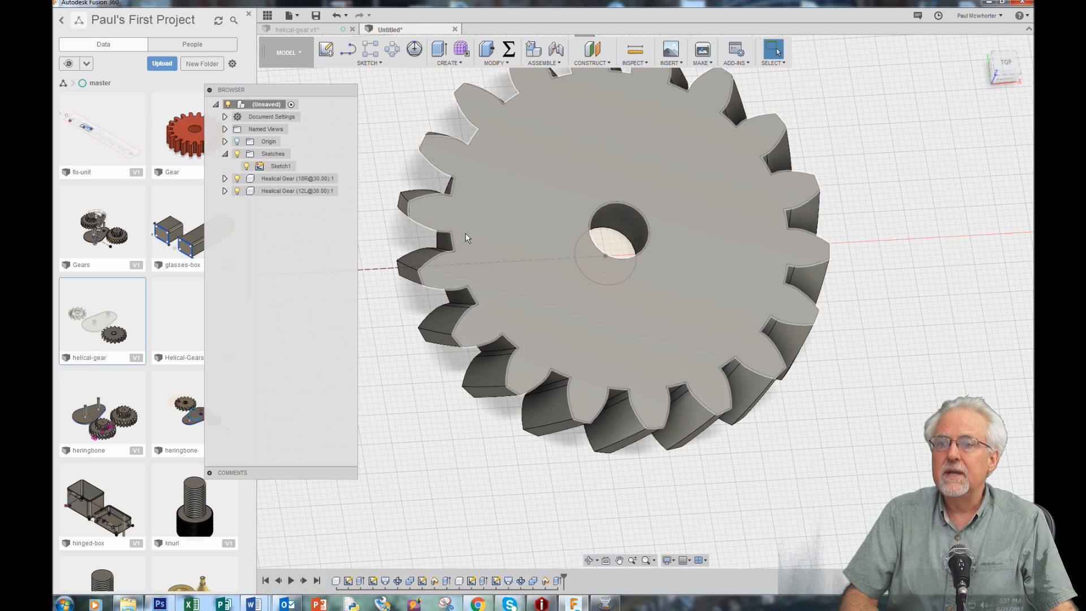
left_click(369, 63)
left_click(375, 72)
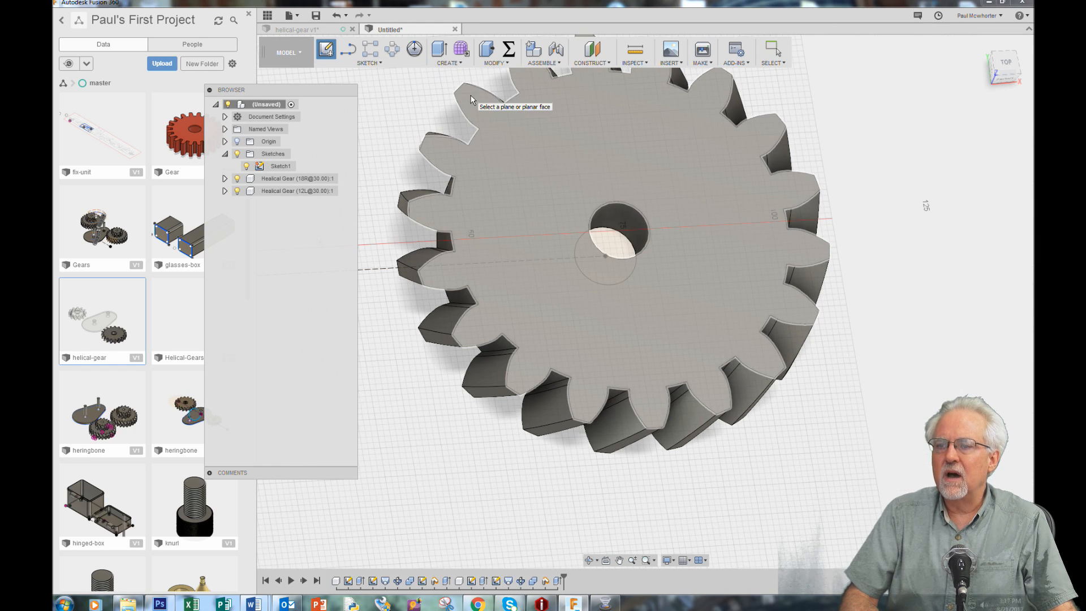
left_click(536, 191)
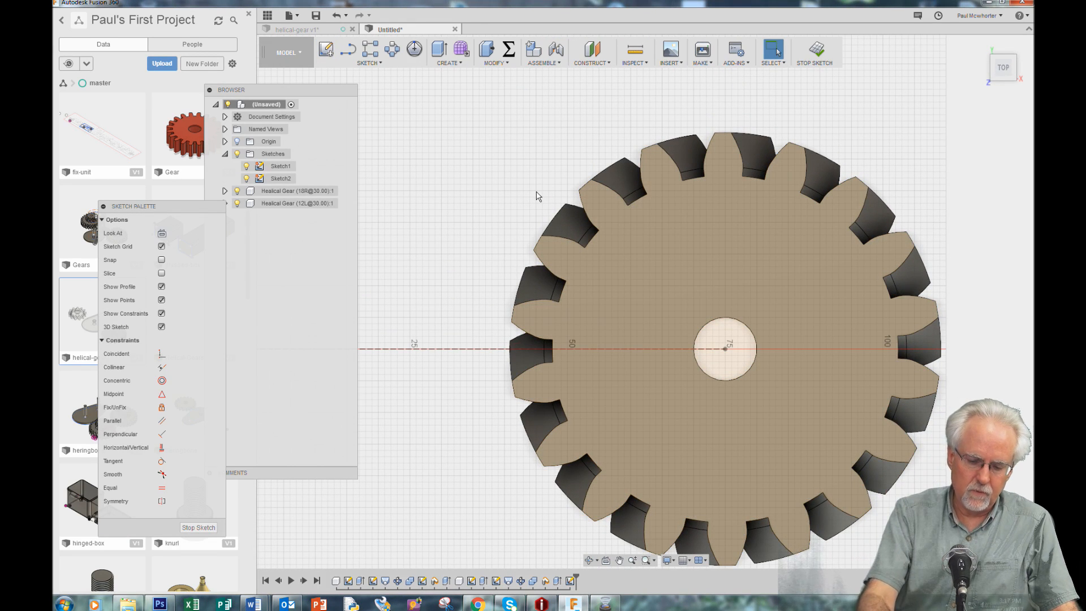
Add a driven radius dimension to a tooth-tip arc of the 18-tooth gear
key("d")
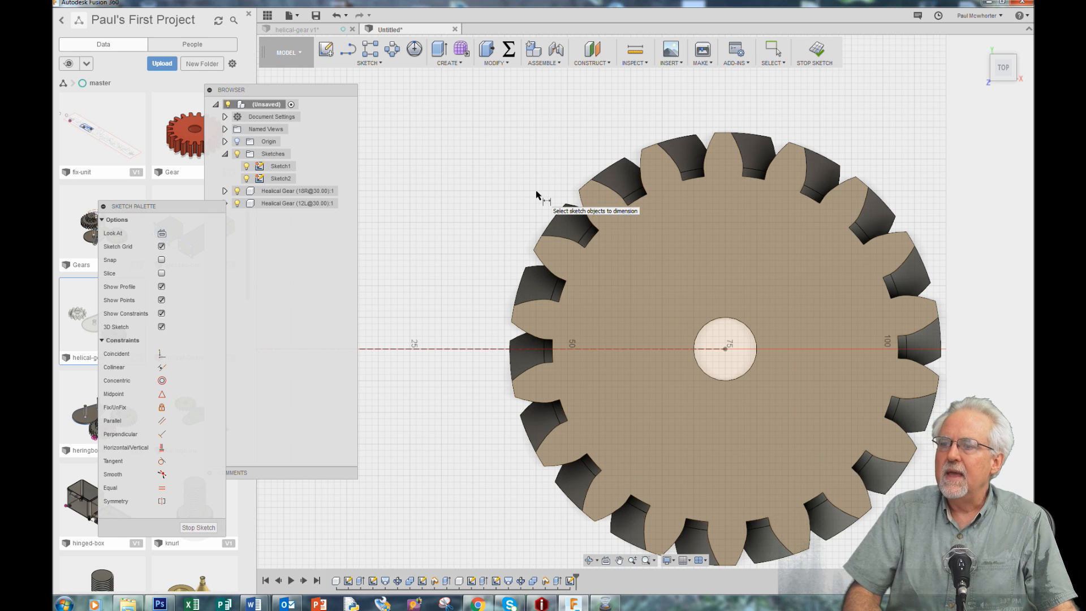
left_click(586, 191)
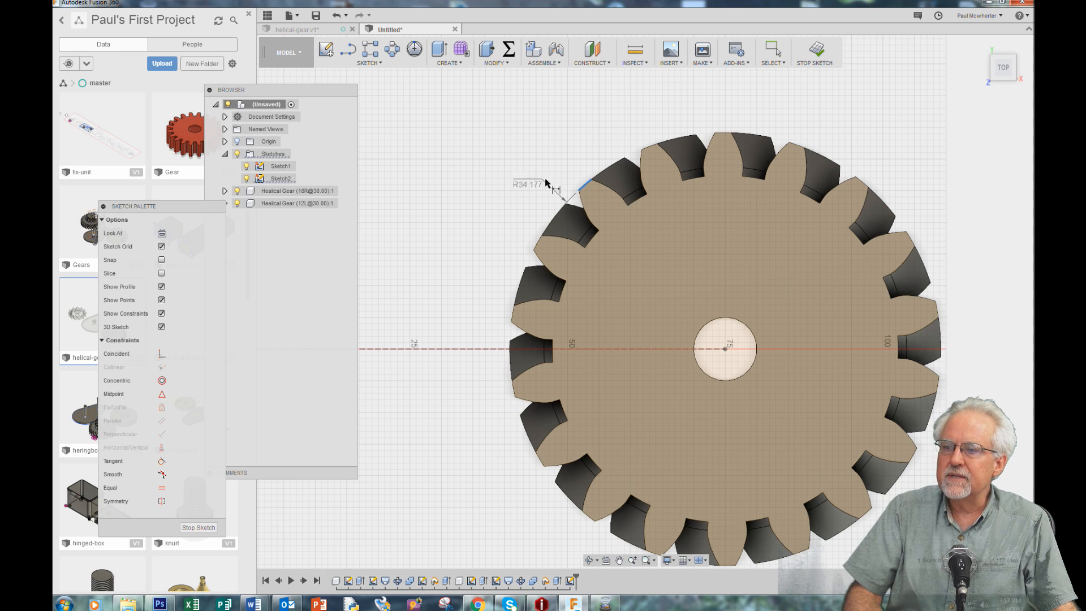
left_click(485, 139)
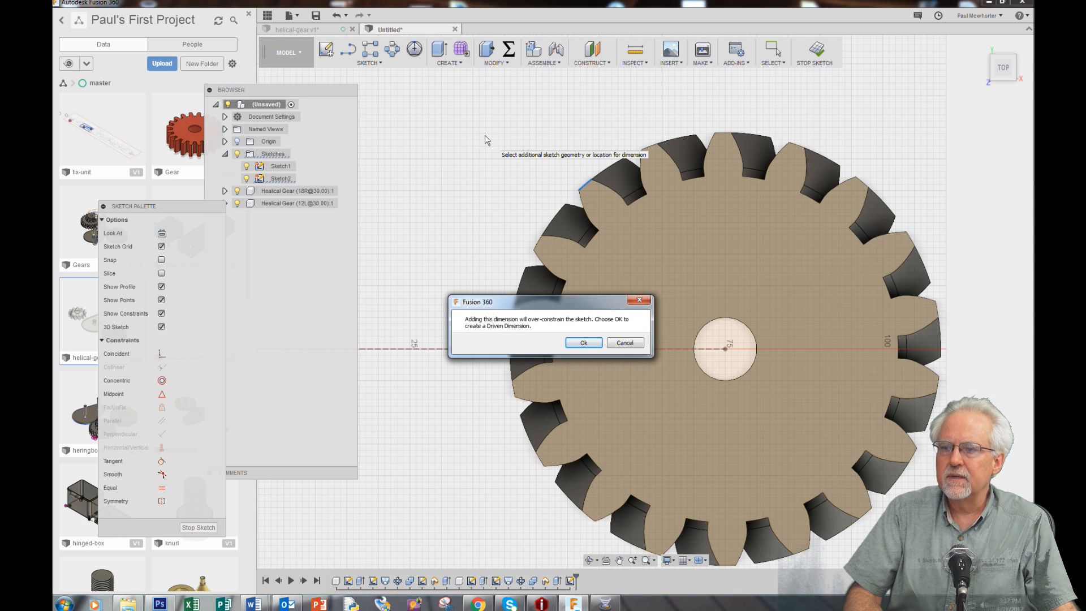
left_click(585, 343)
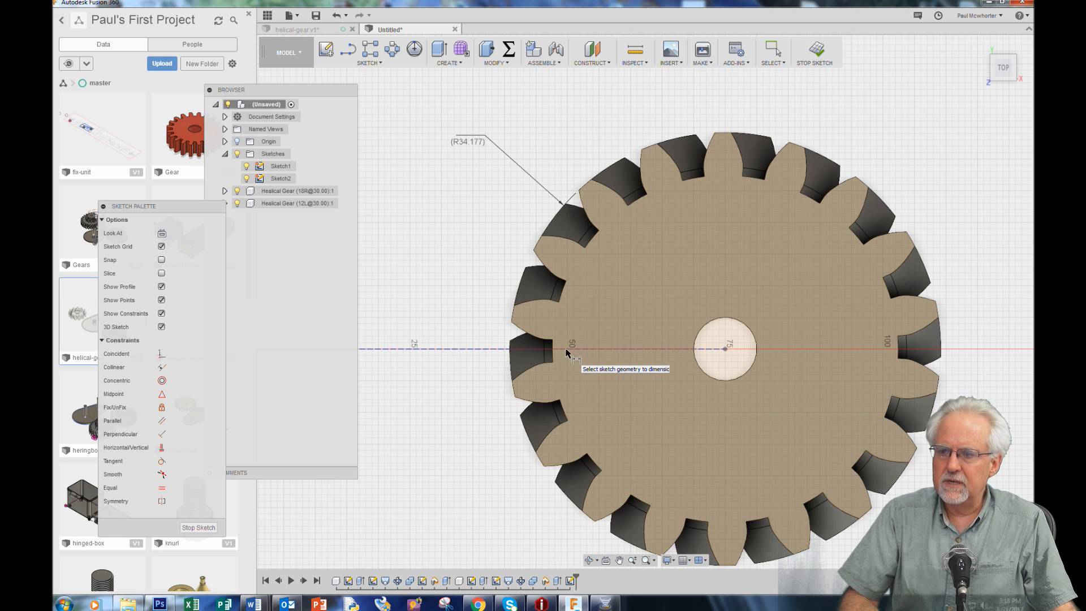
left_click(512, 324)
left_click(934, 302)
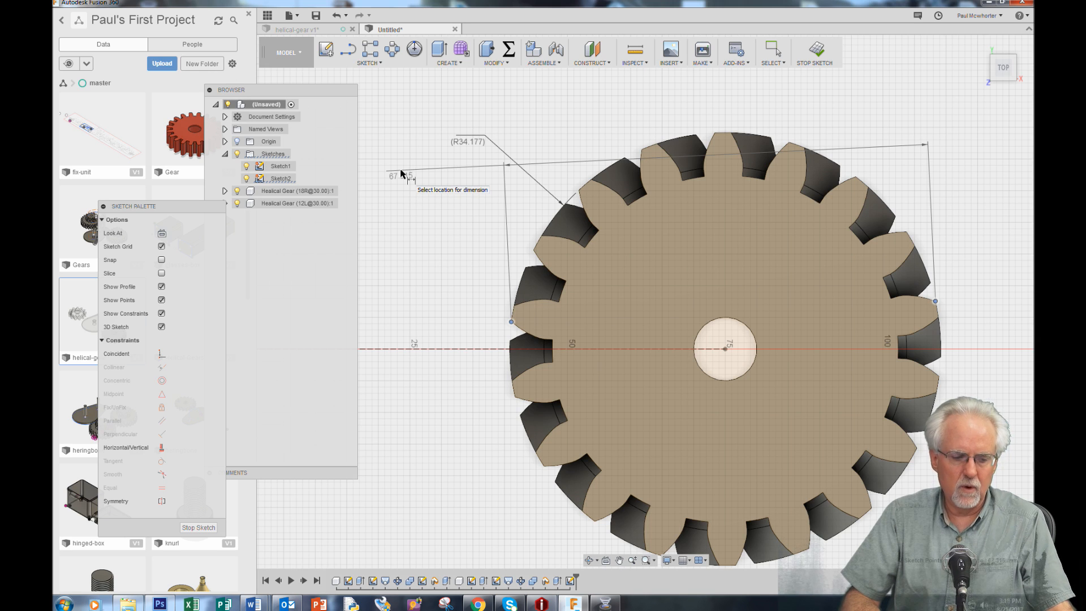
key("Escape")
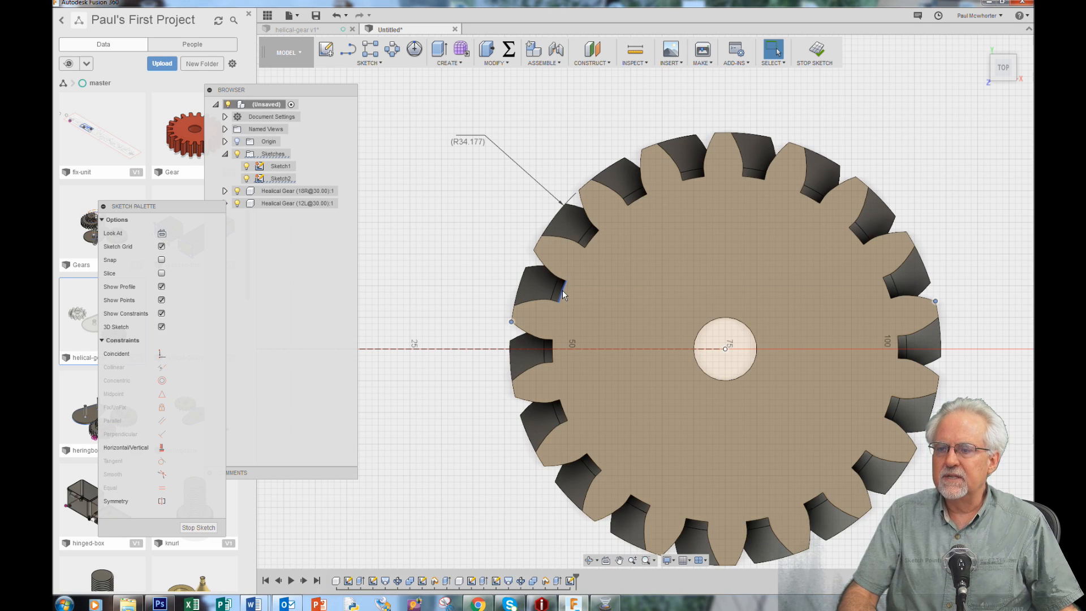
key("d")
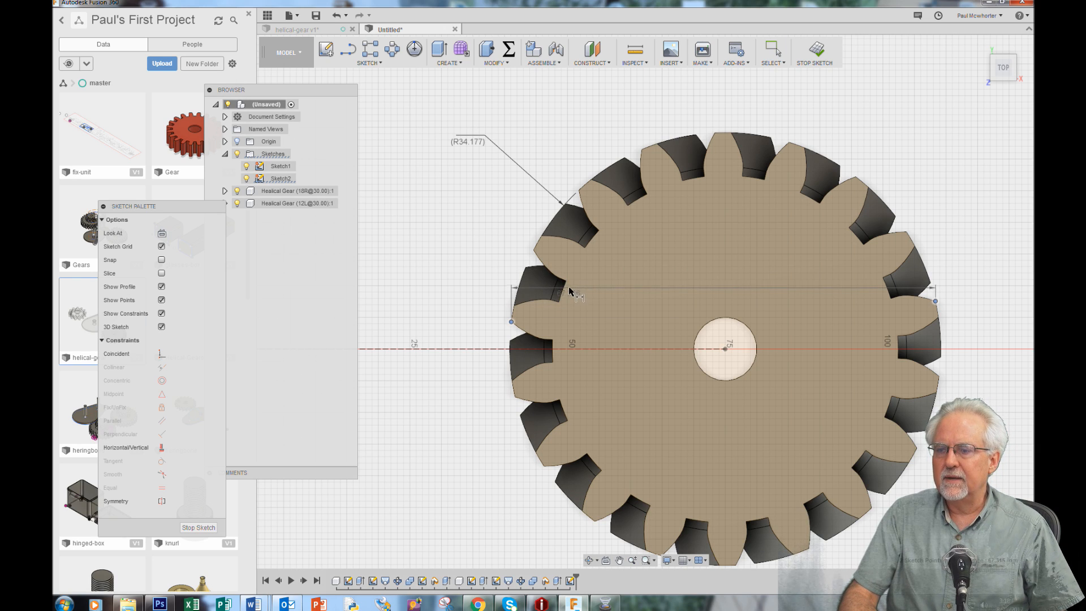
left_click(561, 290)
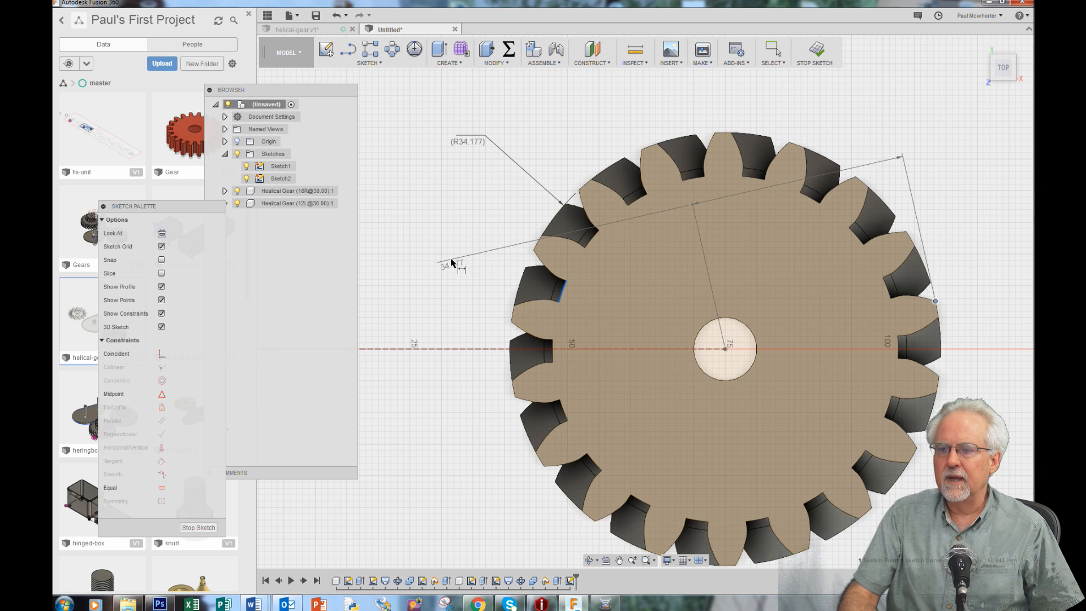
key("Escape")
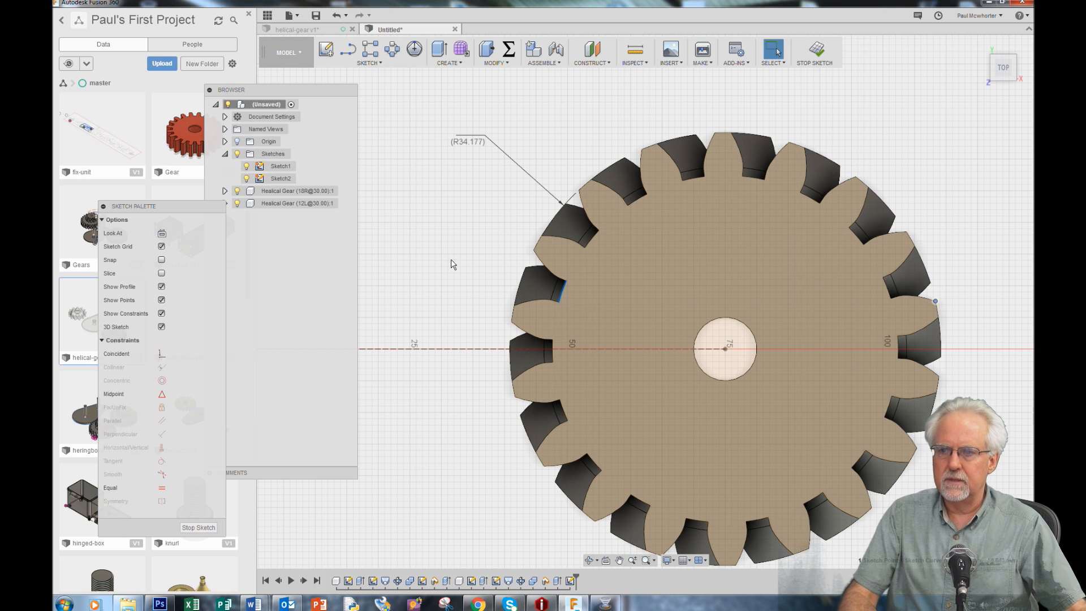
left_click(442, 203)
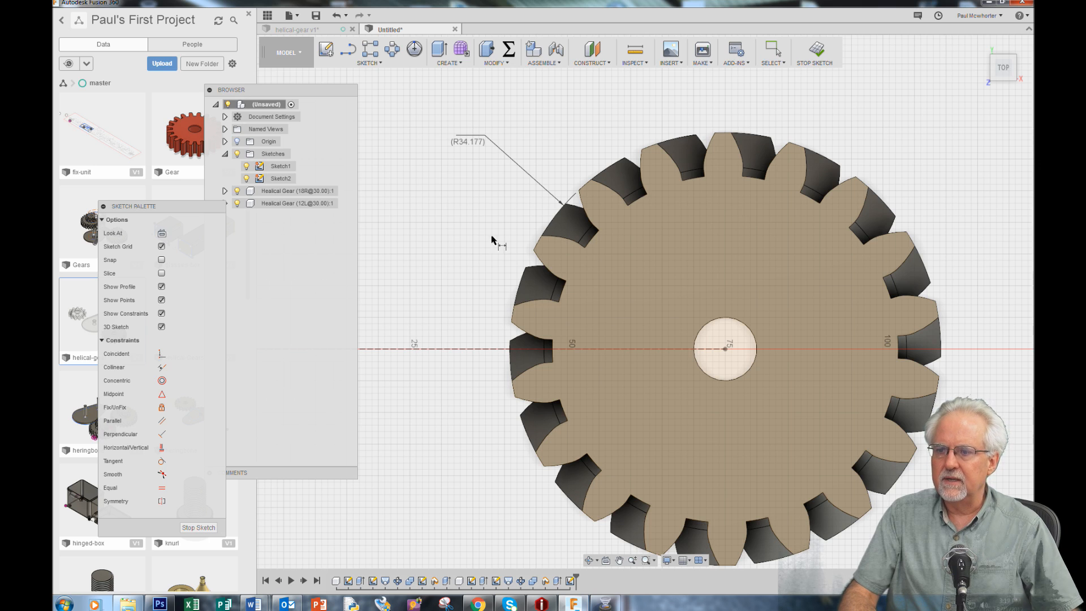
Add a driven radius dimension to a tooth-root arc of the 18-tooth gear and finish the sketch
left_click(560, 295)
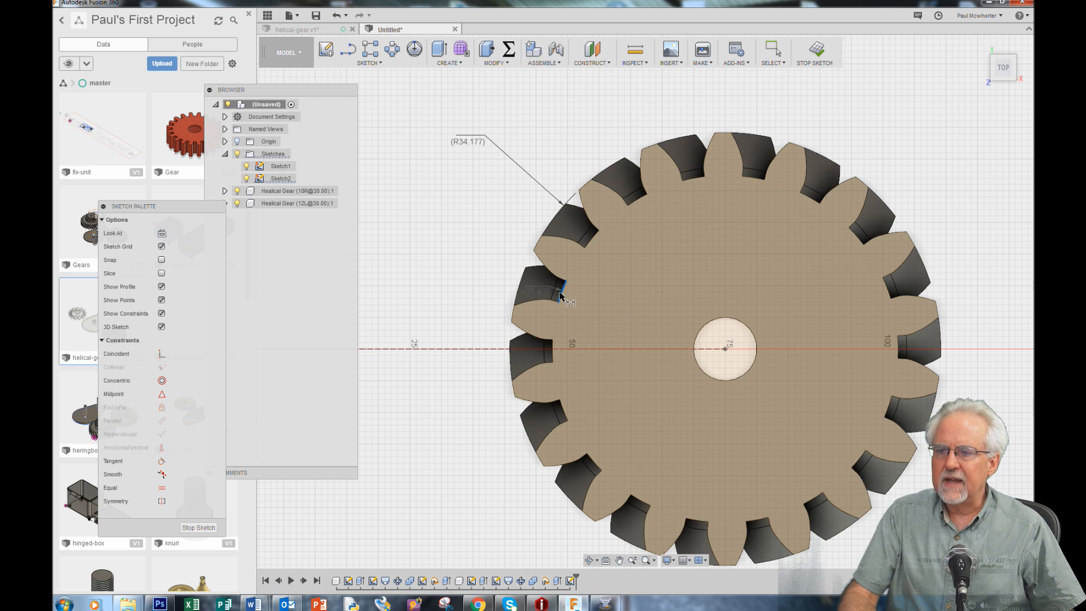
left_click(442, 243)
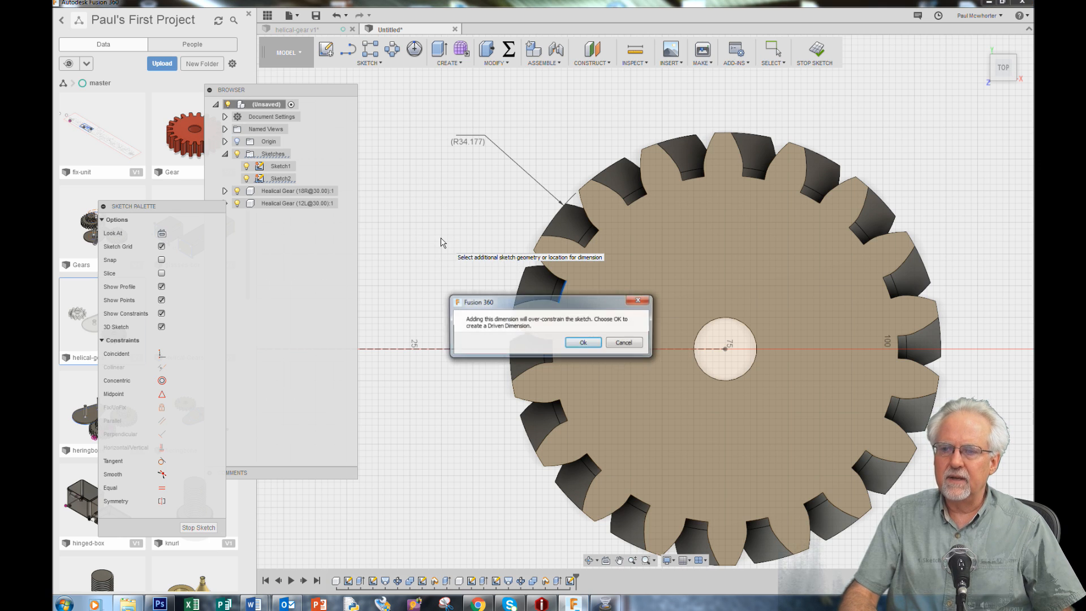
left_click(583, 343)
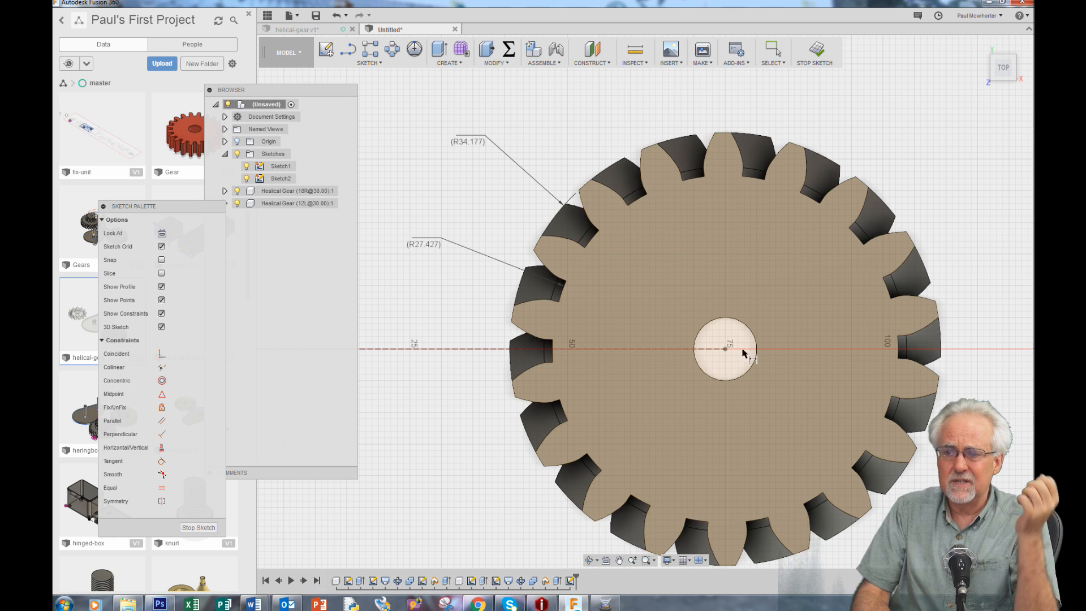
scroll(1013, 416, "down", 5)
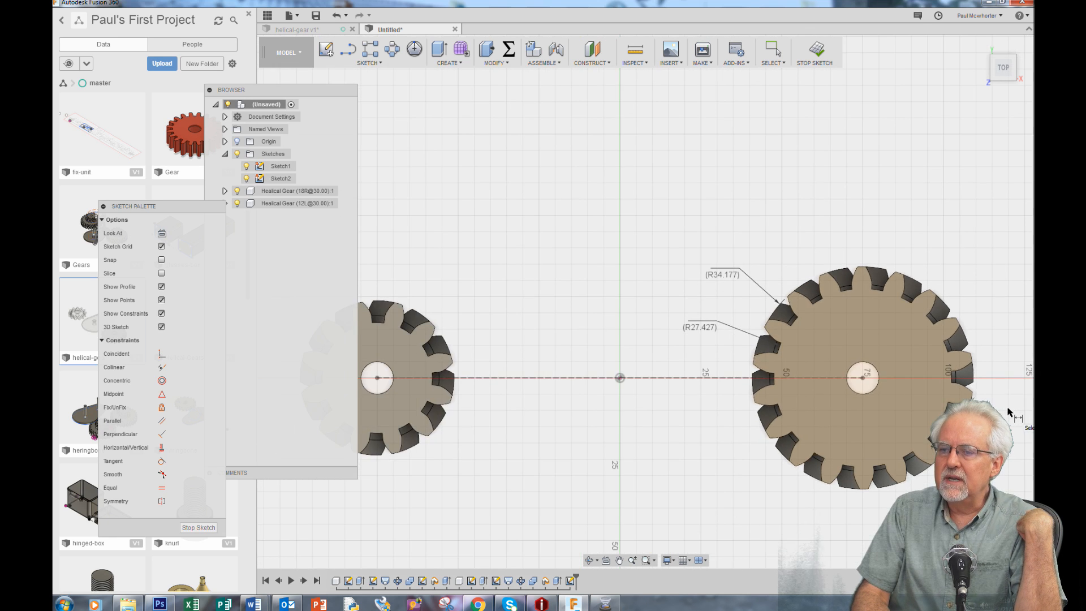
scroll(514, 441, "up", 3)
scroll(514, 441, "up", 3)
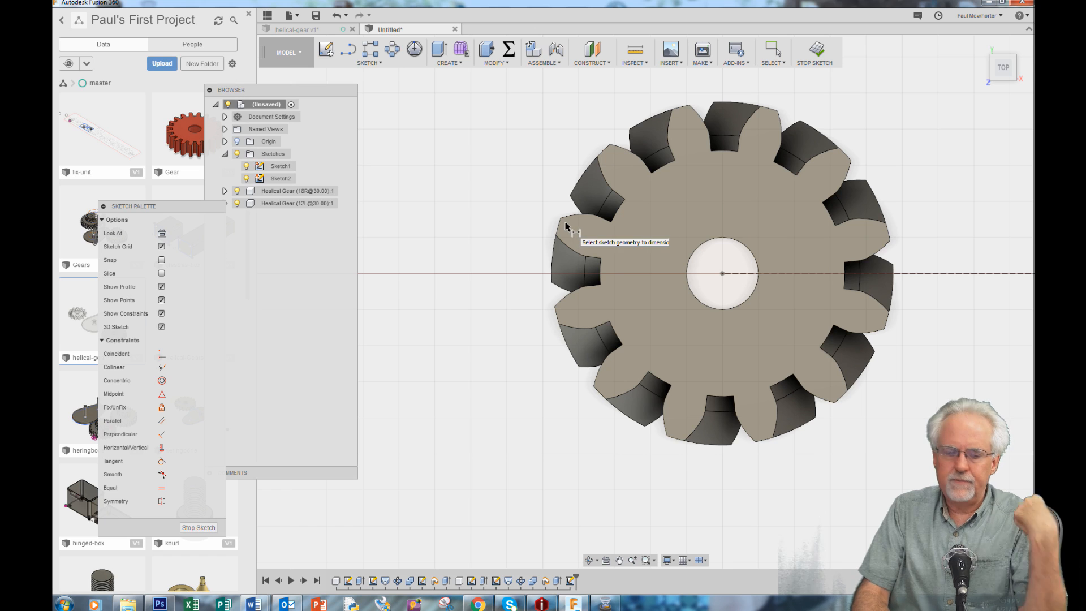
left_click(199, 528)
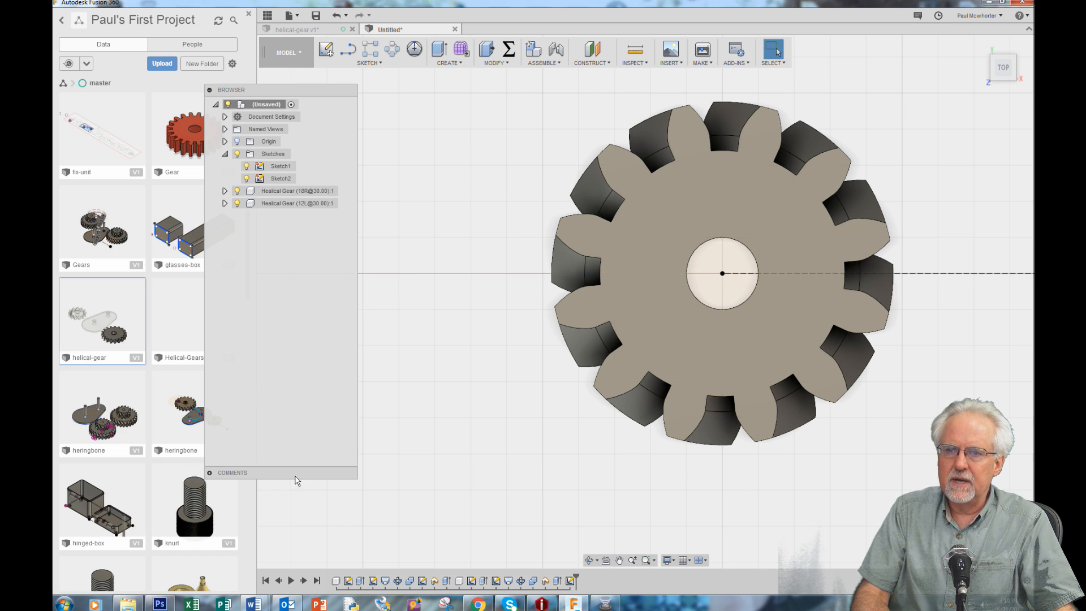
Create a sketch on the upper face of the 12-tooth gear
right_click(646, 210)
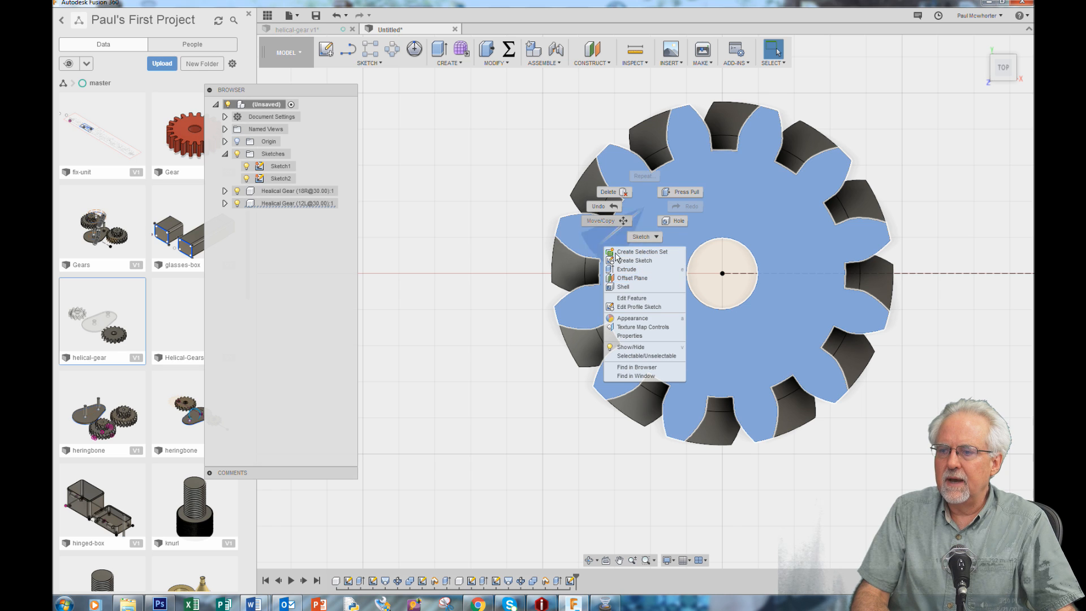
left_click(452, 227)
left_click(370, 63)
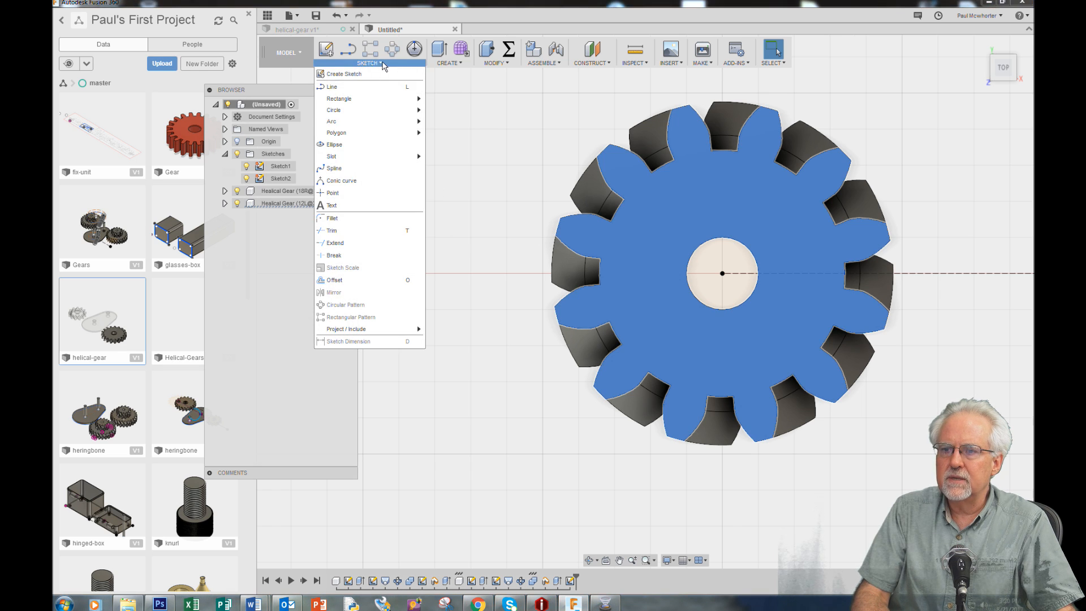
left_click(344, 74)
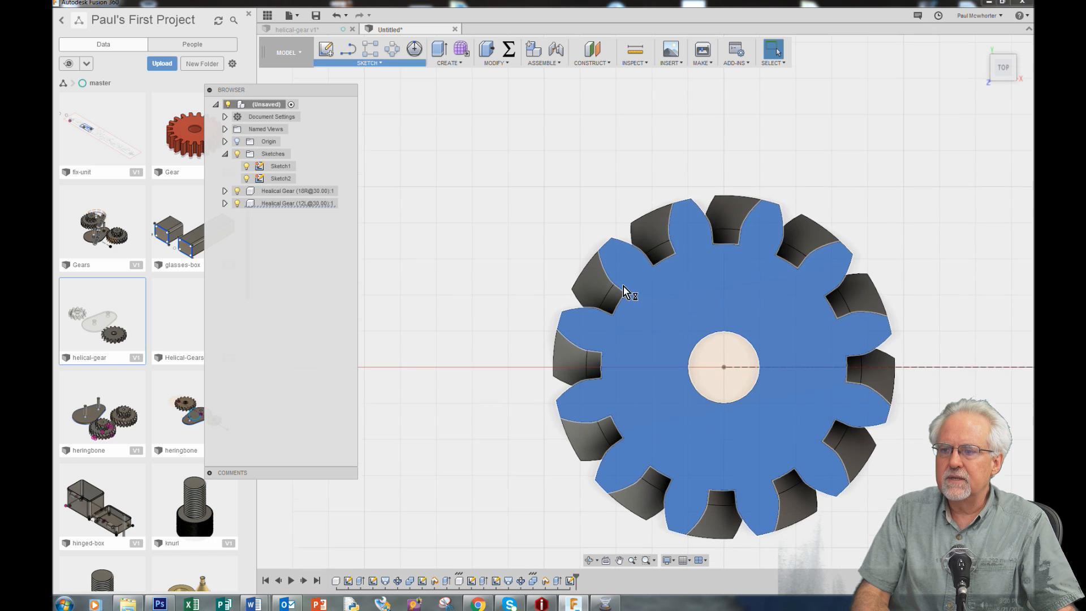
left_click(654, 336)
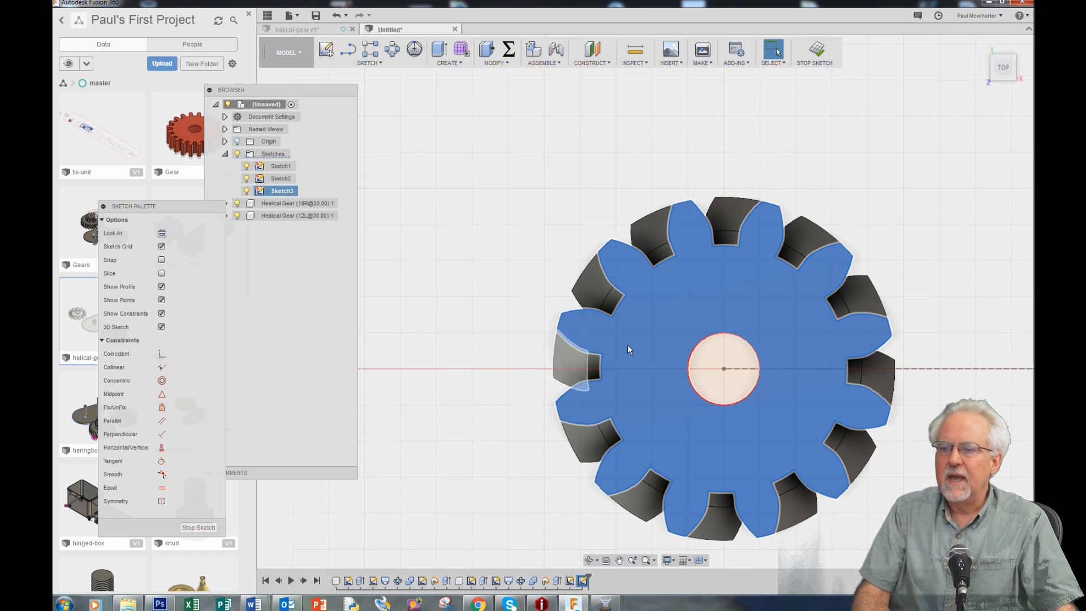
Add a driven radius dimension to a tooth-tip arc of the 12-tooth gear
key("d")
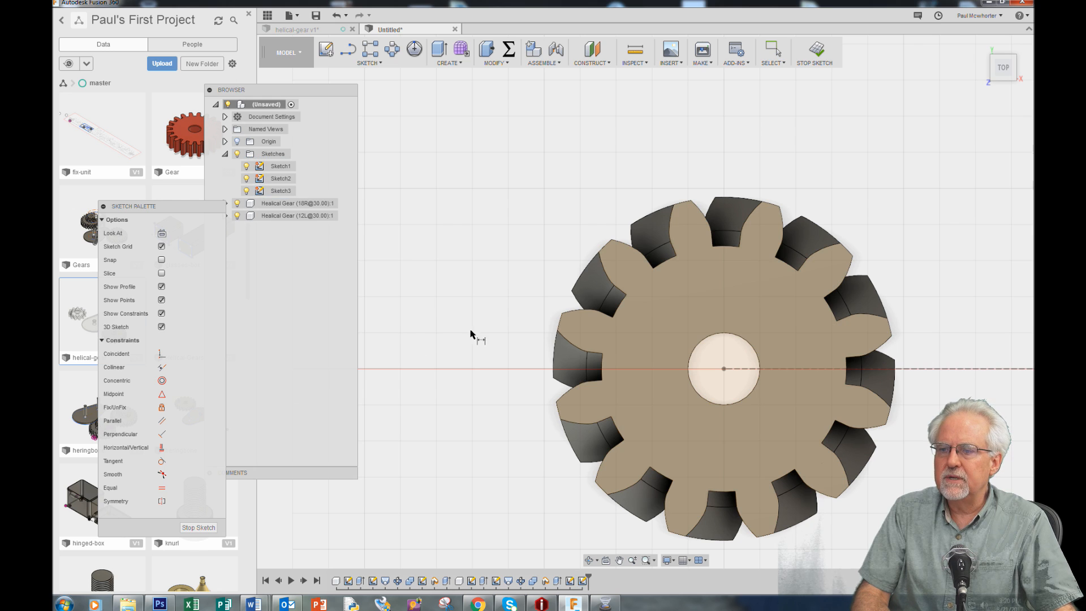
left_click(562, 328)
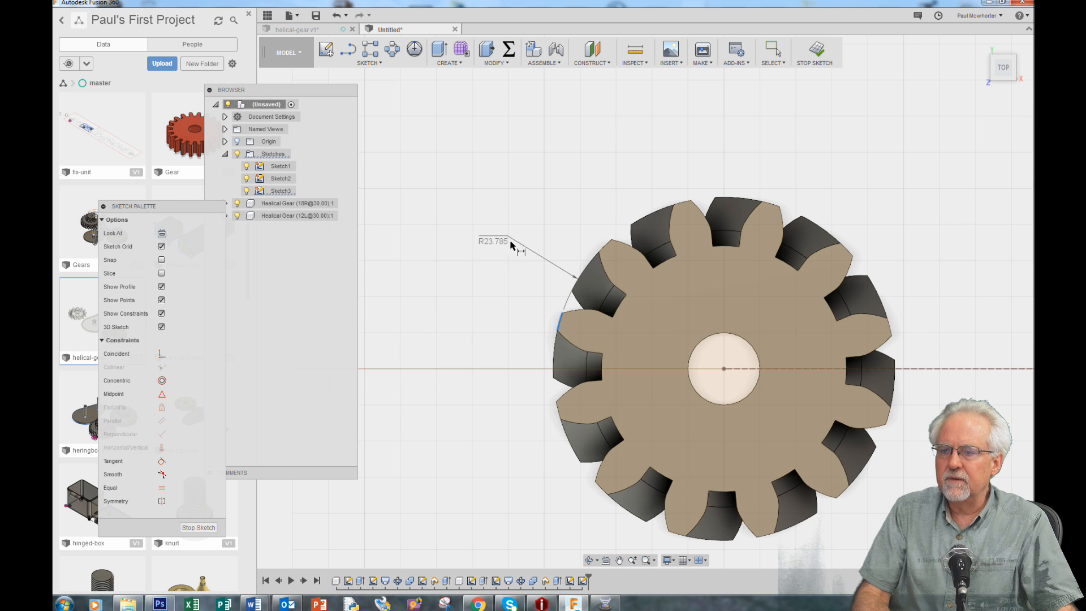
left_click(482, 223)
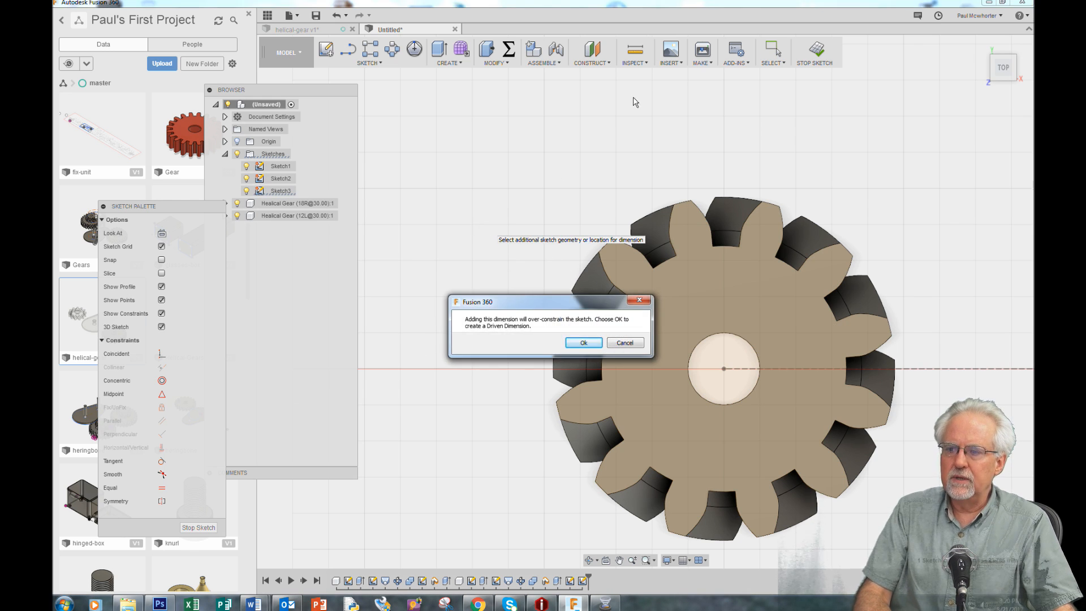
key("Return")
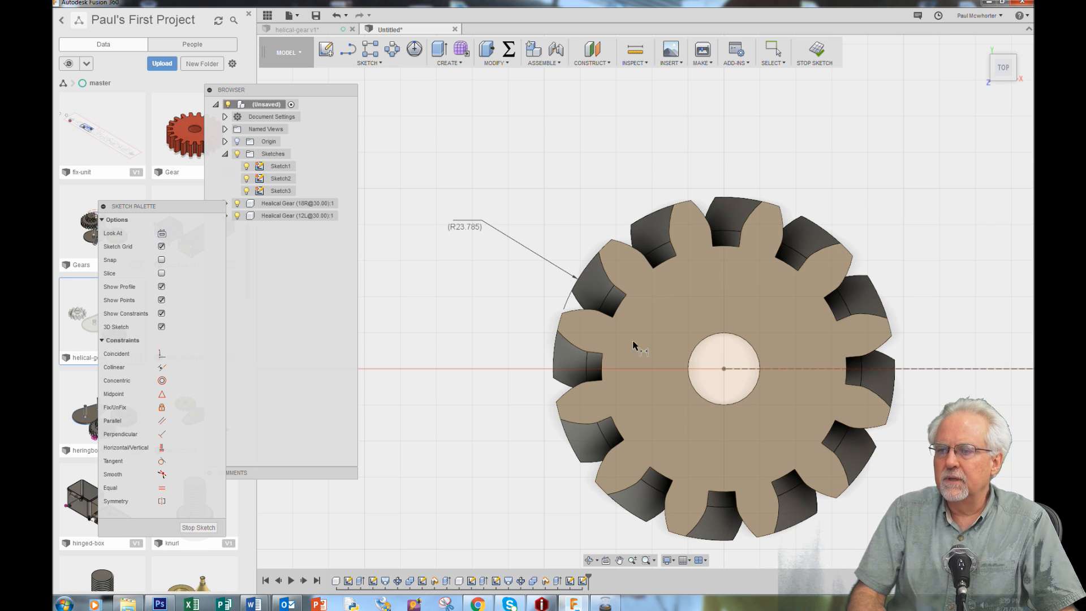
Add a driven radius dimension to a tooth-root arc of the 12-tooth gear and finish the sketch
left_click(617, 312)
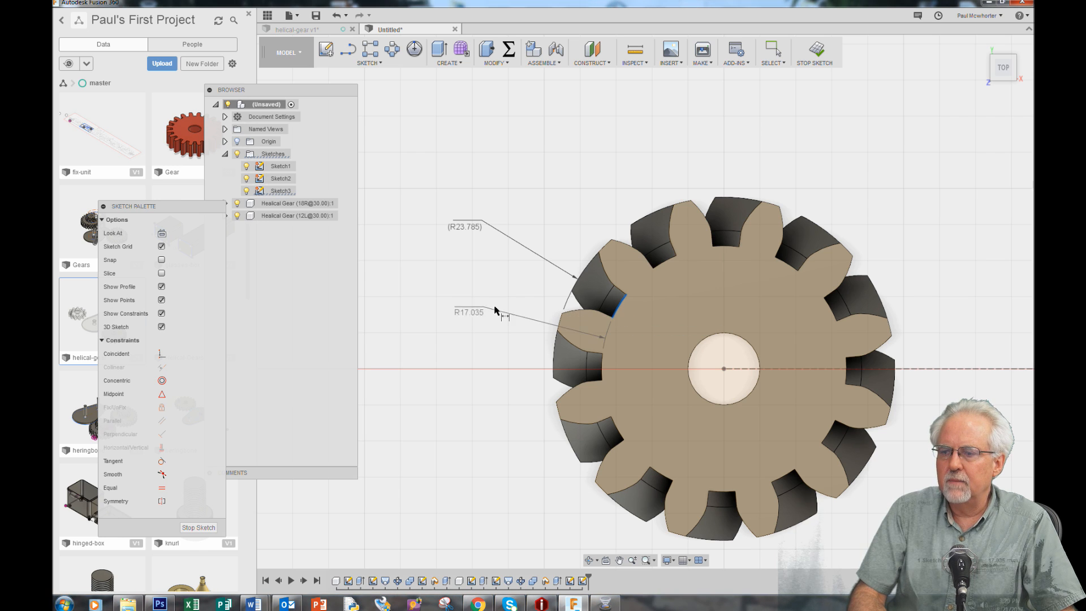
left_click(425, 321)
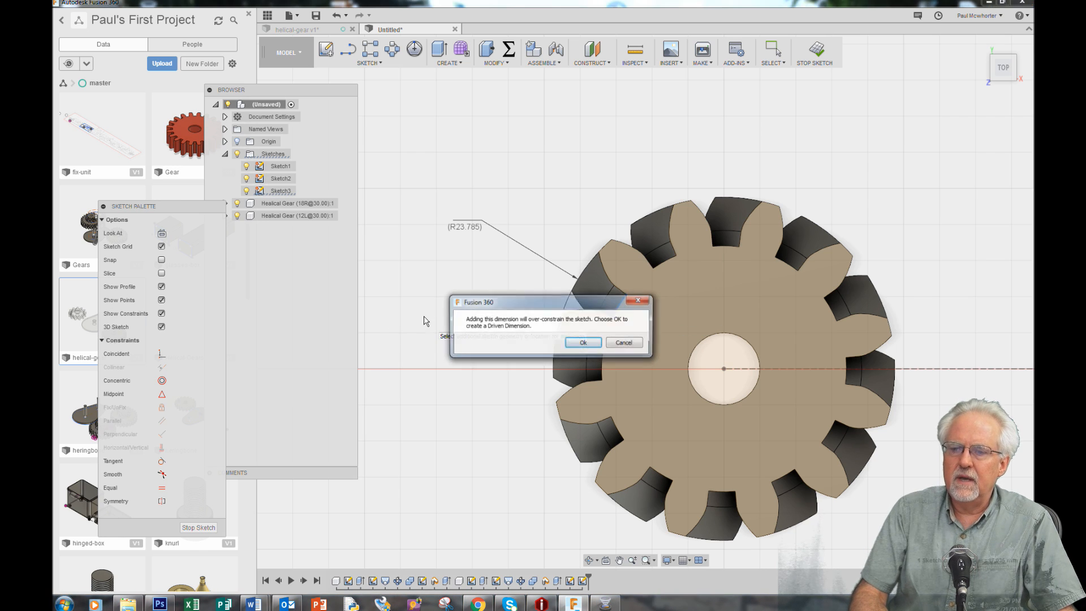
left_click(584, 343)
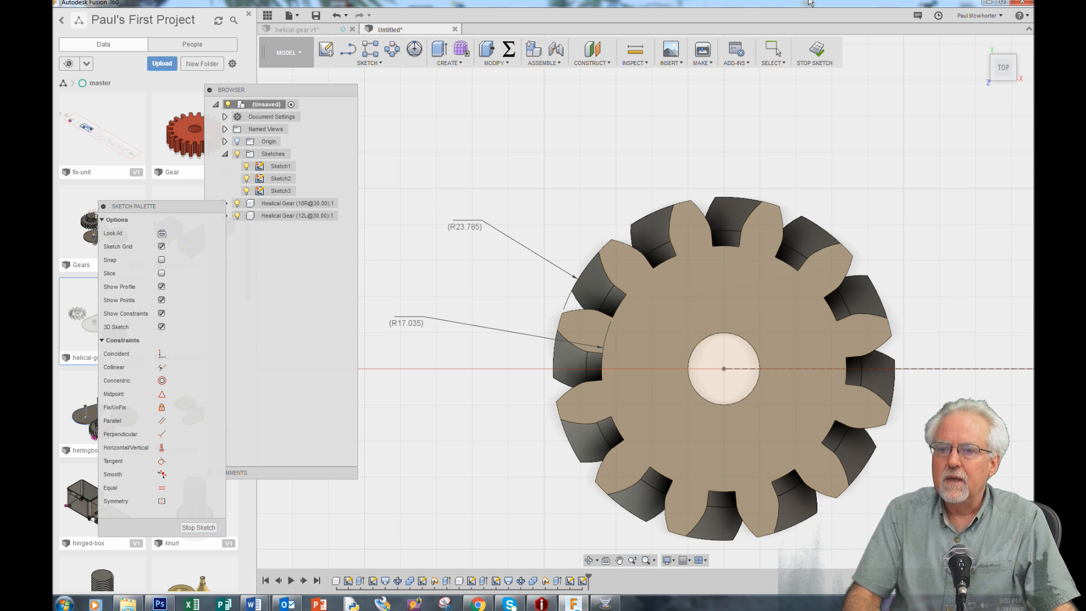
left_click(197, 528)
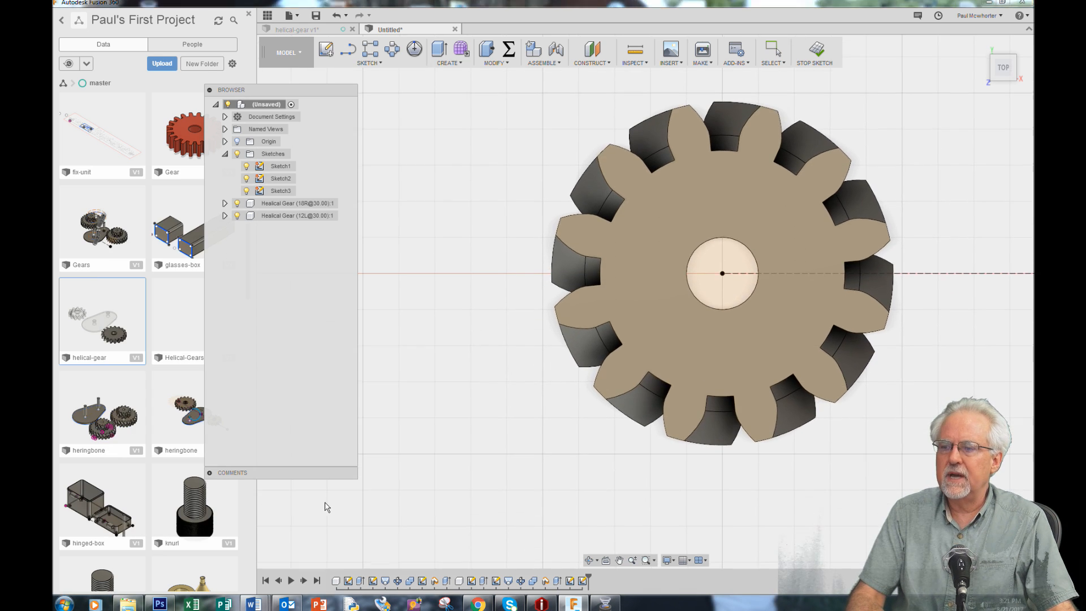
Reopen Sketch1, which holds the two gear bore circles and their construction line, for editing
scroll(858, 421, "down", 3)
left_click(589, 560)
left_click_drag(882, 498, 880, 460)
scroll(583, 393, "down", 1)
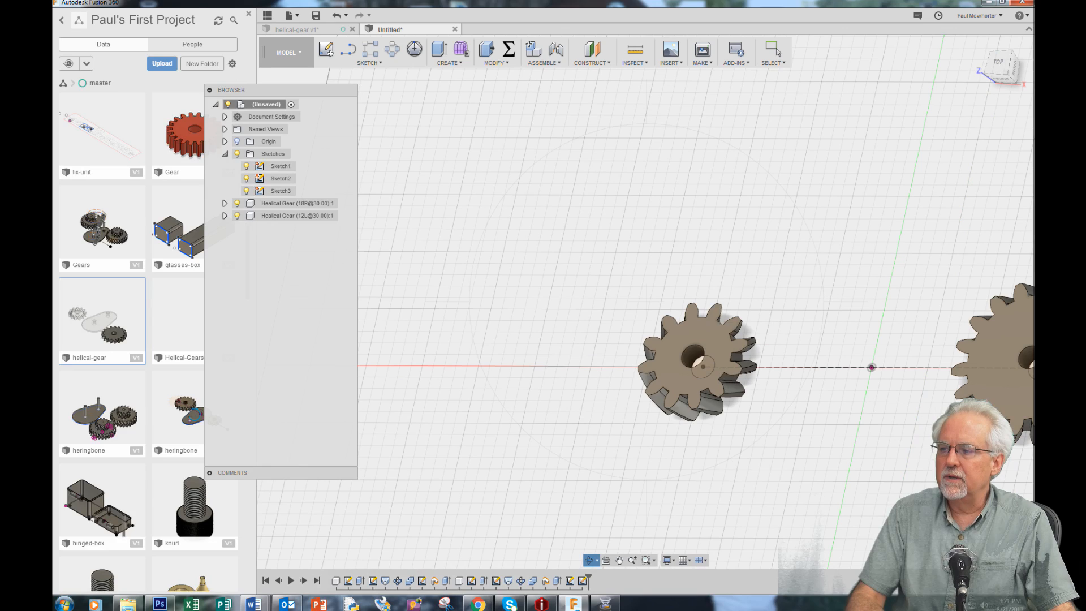
scroll(616, 422, "down", 2)
scroll(941, 355, "up", 3)
left_click_drag(838, 410, 681, 468)
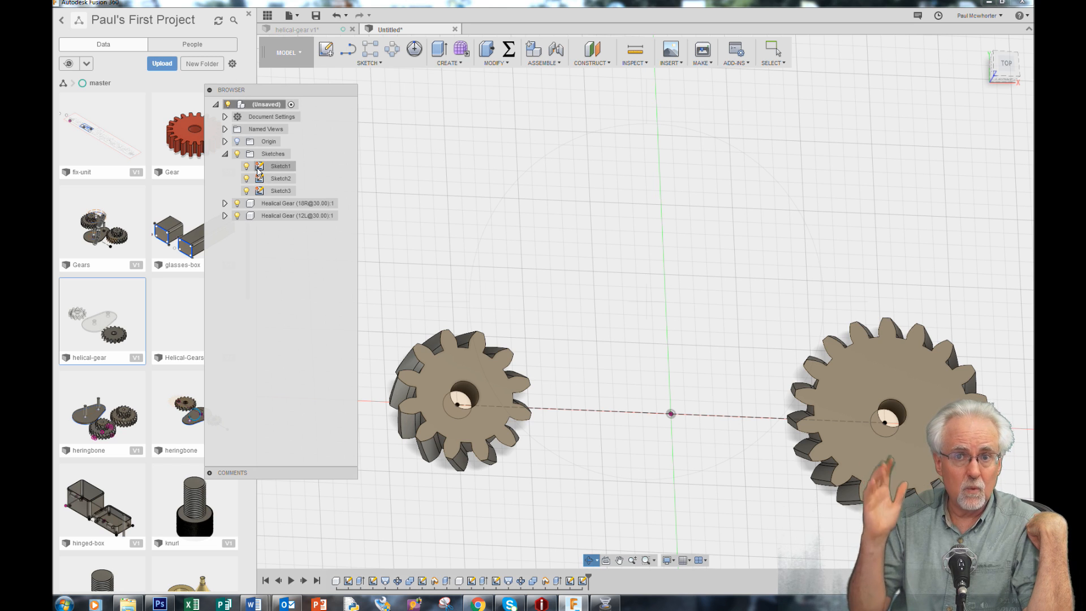
right_click(651, 182)
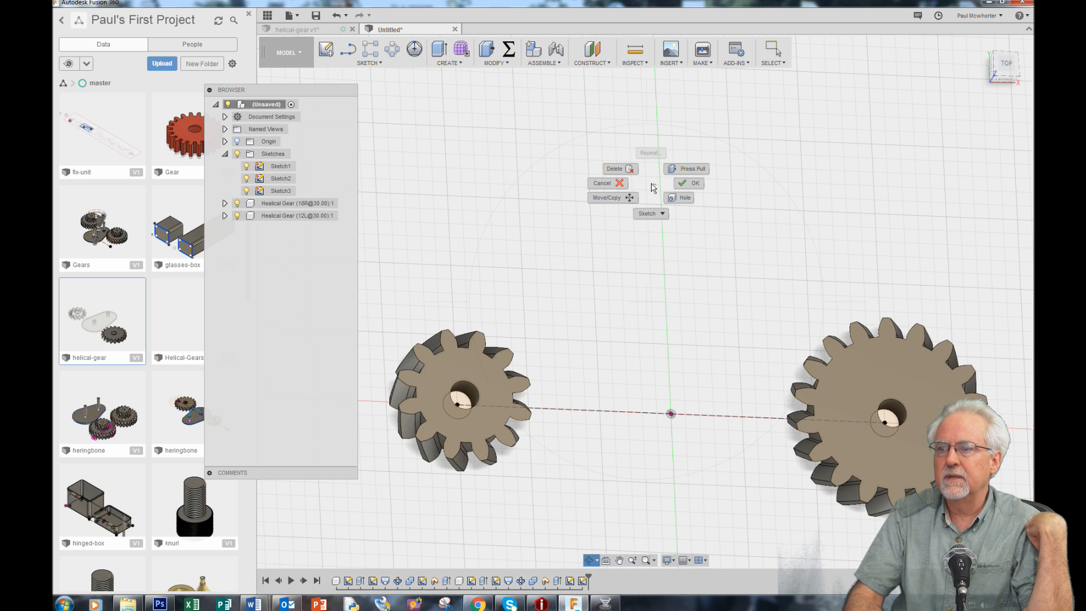
left_click(696, 185)
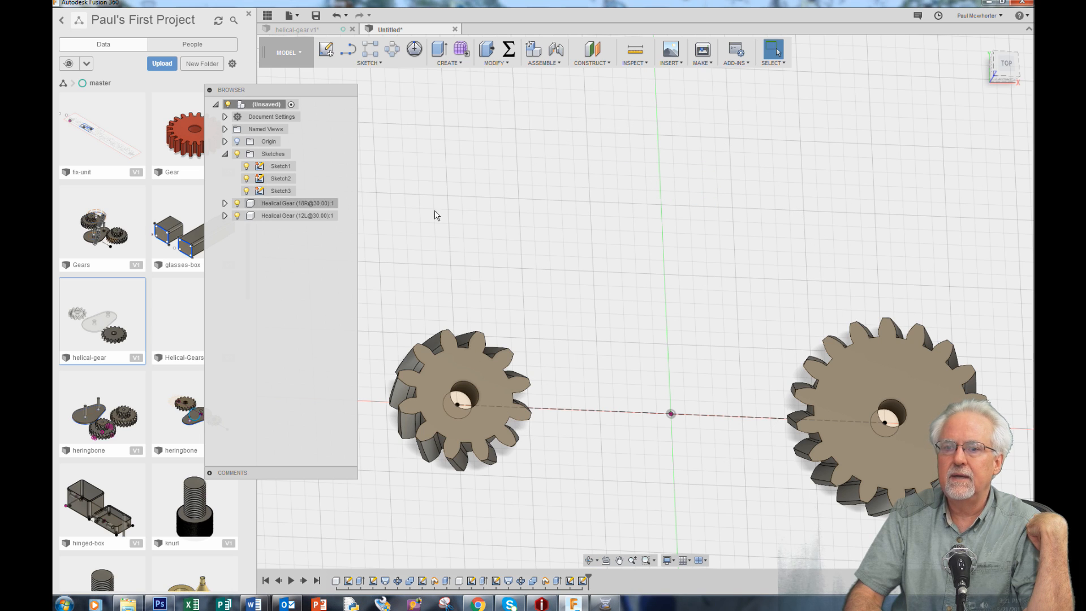
right_click(279, 170)
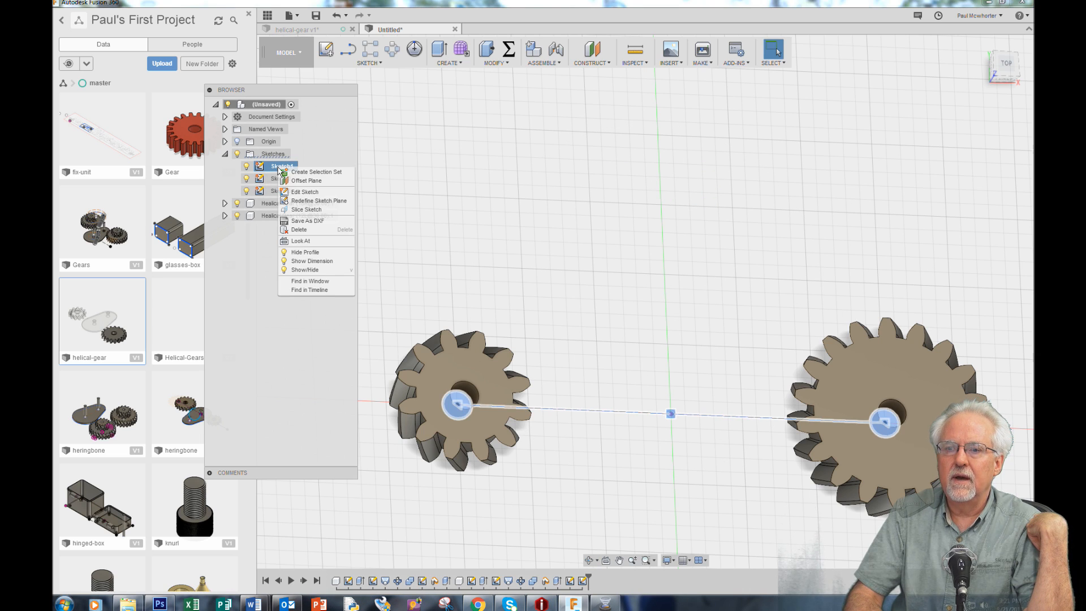
left_click(304, 191)
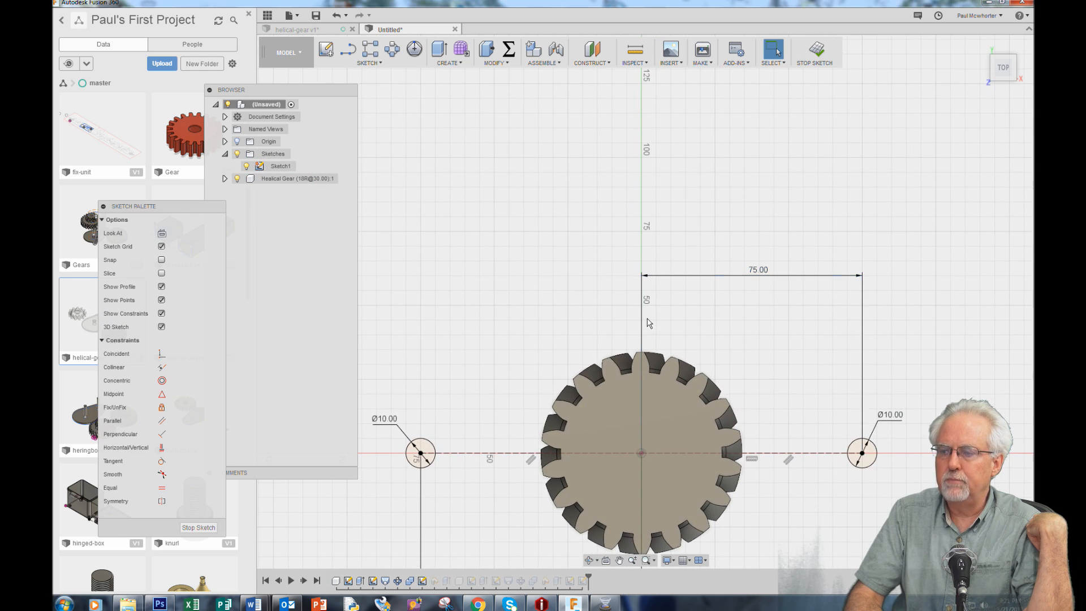
Hide the 18-tooth helical gear component covering the sketch origin
scroll(649, 323, "down", 1)
scroll(650, 324, "up", 2)
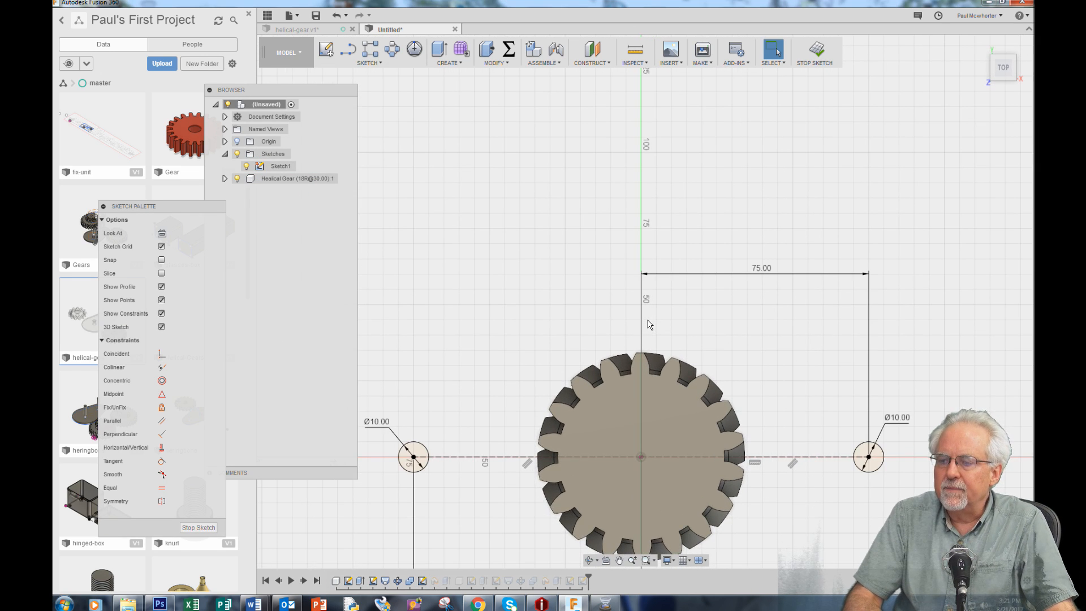
scroll(774, 520, "down", 1)
scroll(614, 262, "down", 1)
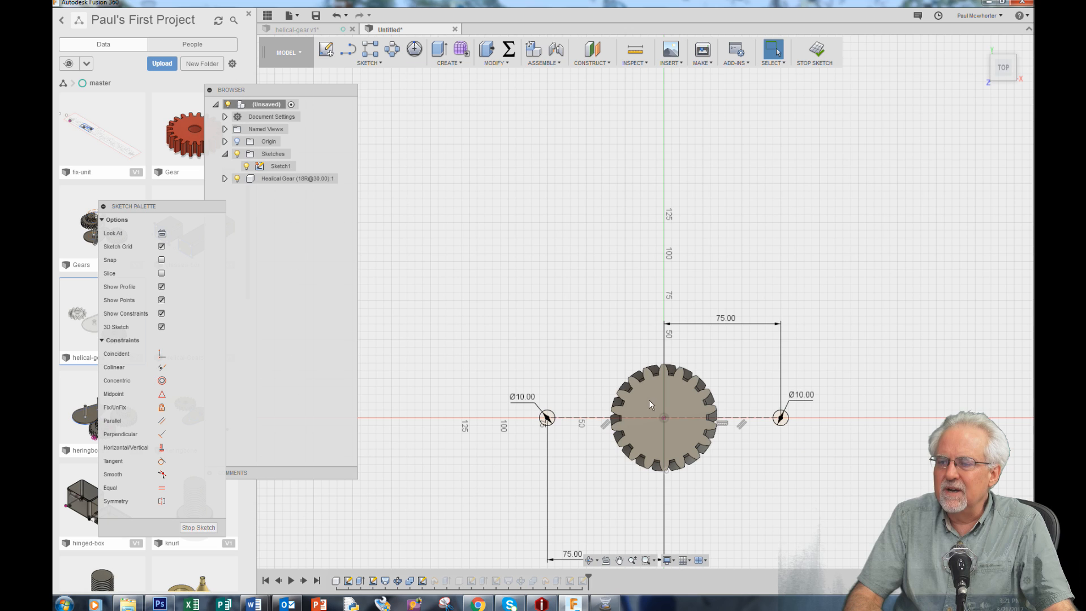
scroll(704, 528, "down", 1)
scroll(704, 529, "up", 3)
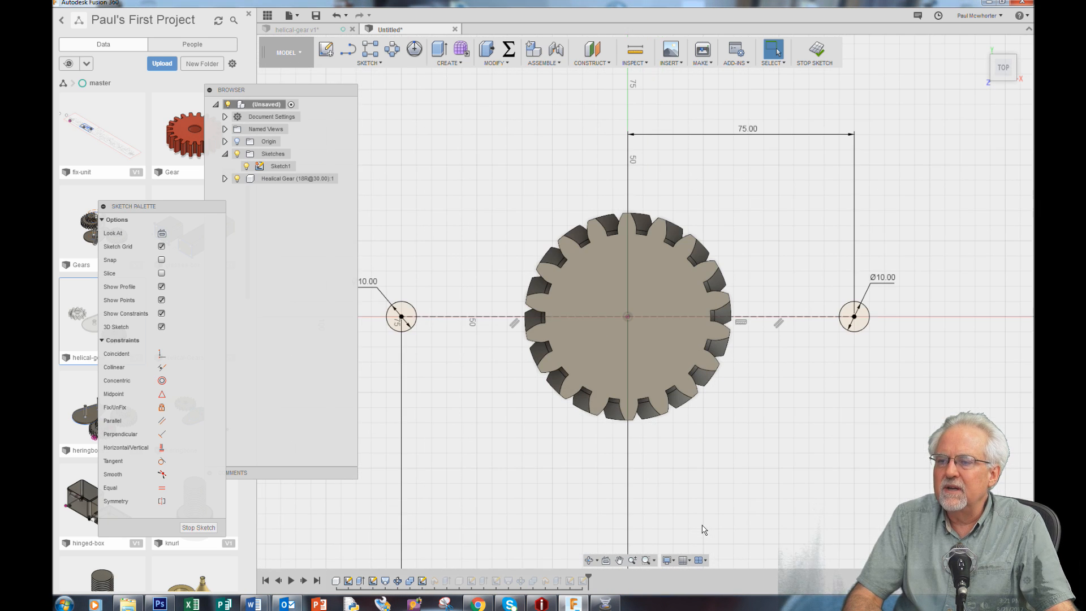
scroll(704, 529, "up", 1)
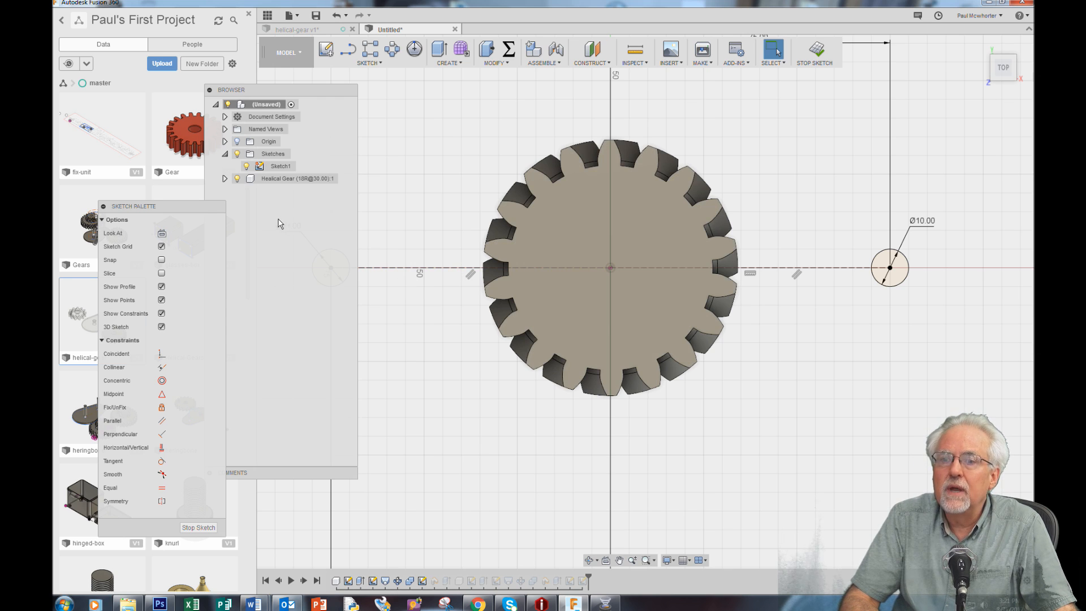
left_click(238, 179)
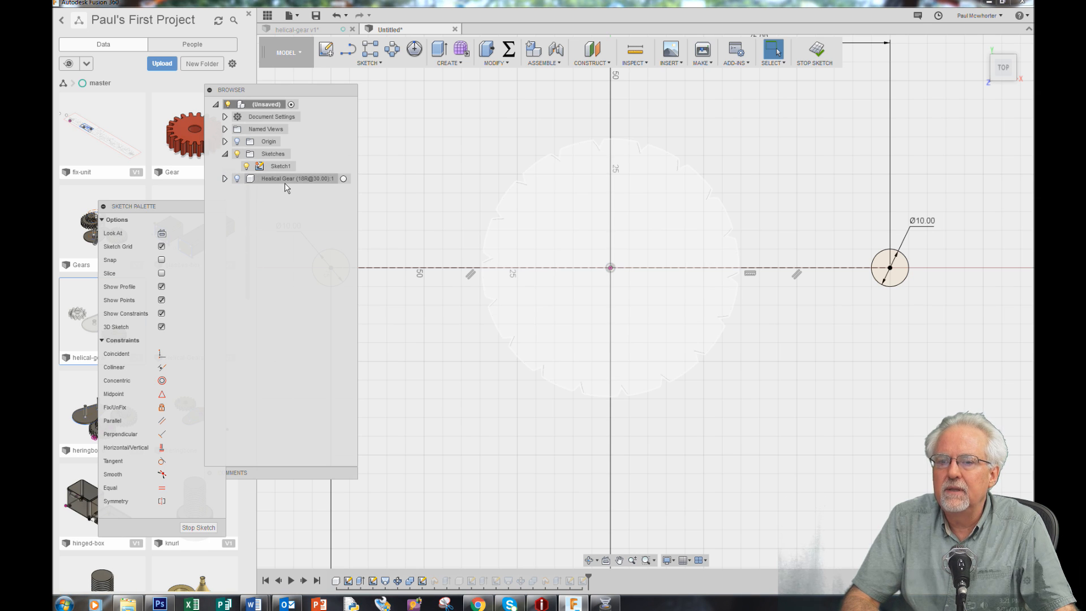
left_click(237, 180)
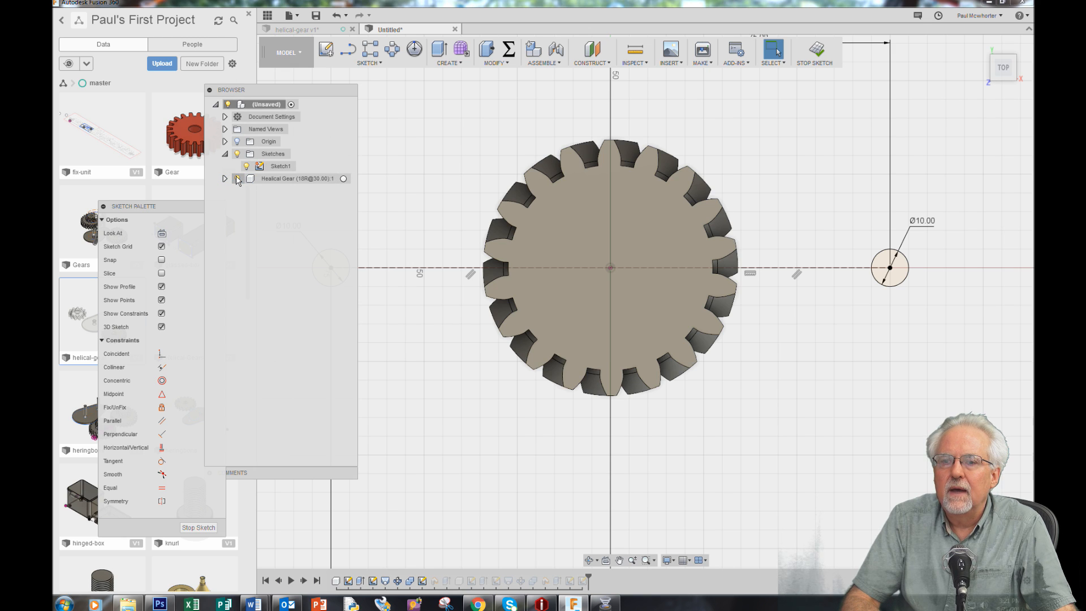
left_click(238, 179)
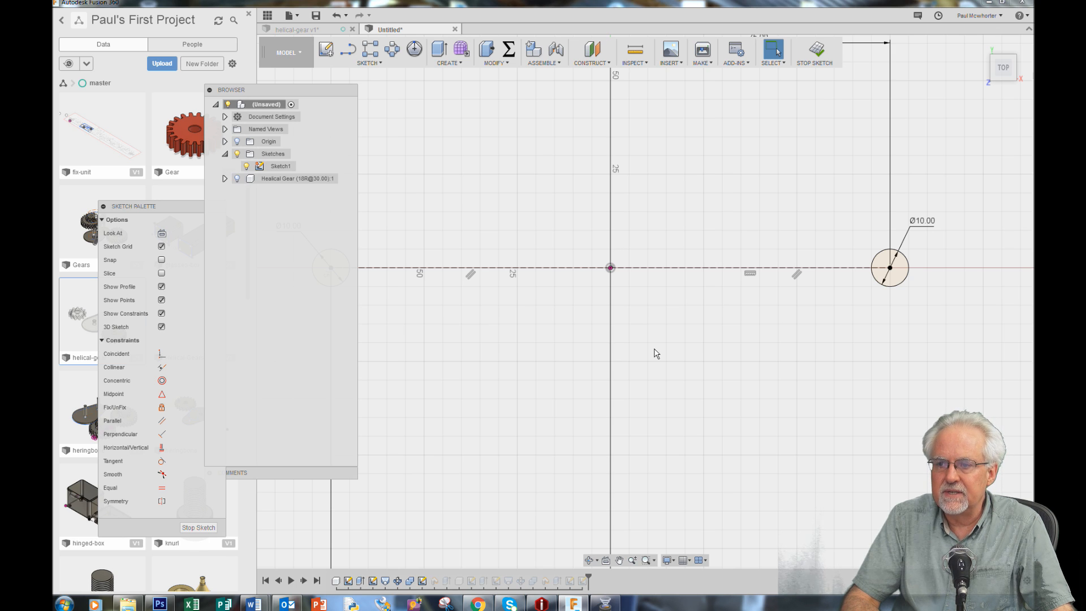
Sketch a circle centered on the origin and dimension its diameter to 68.354 mm
key("c")
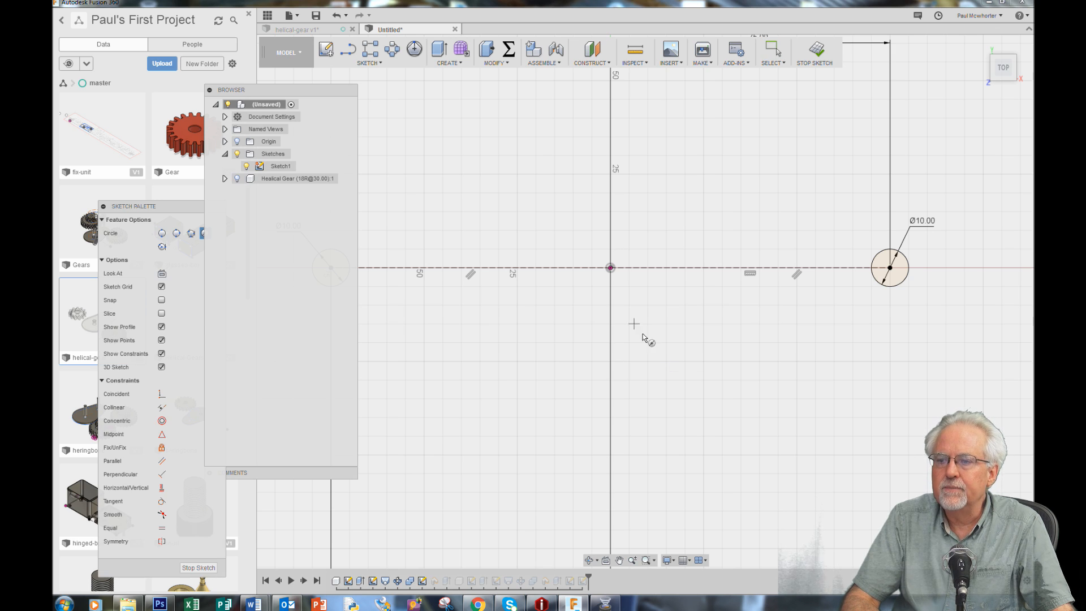
left_click(610, 267)
left_click(708, 328)
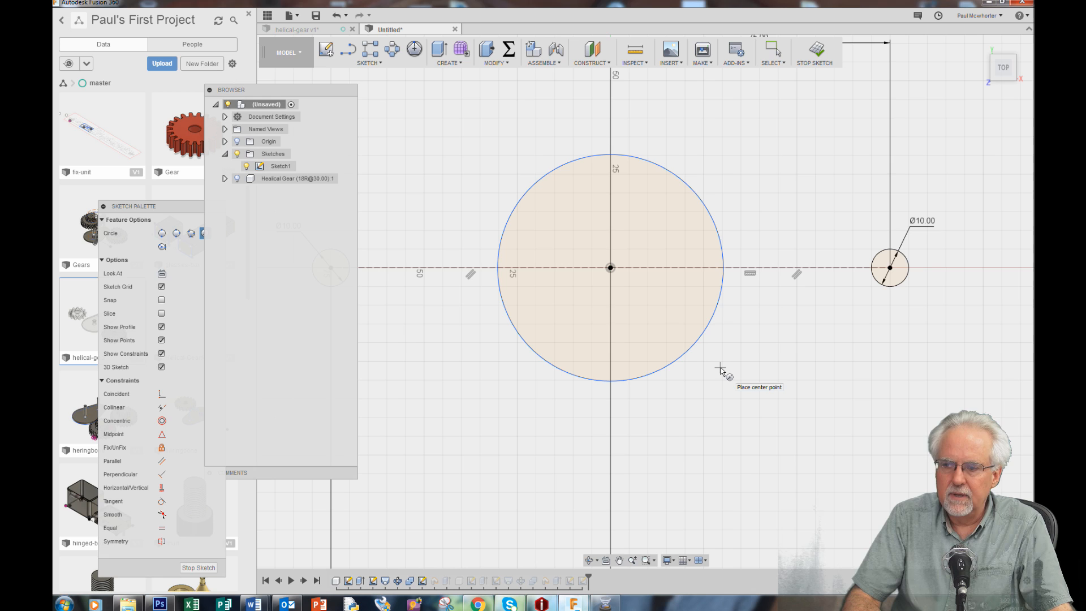
key("Escape")
key("d")
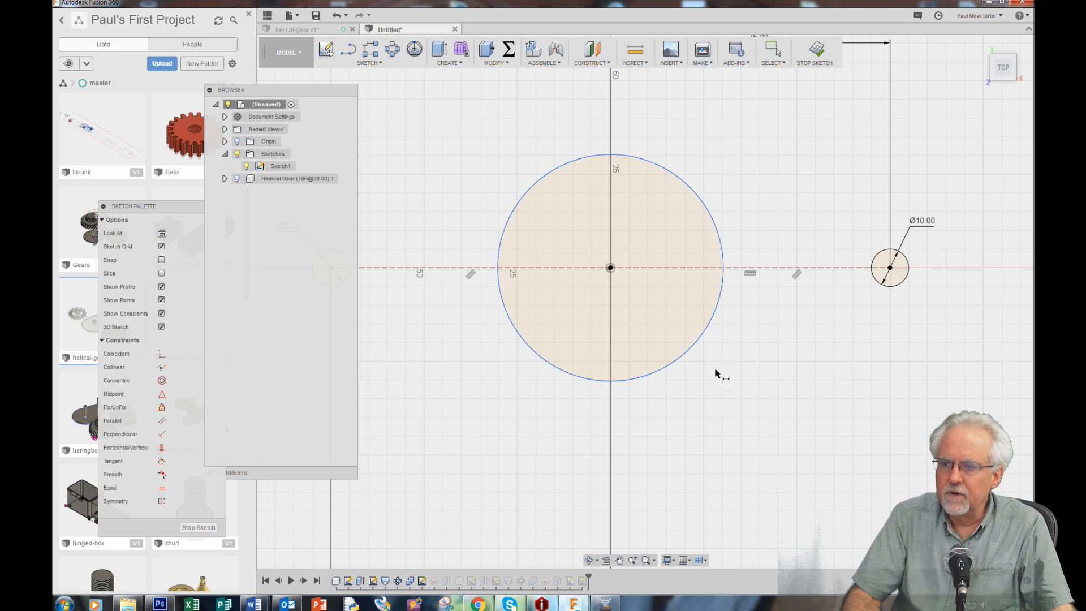
left_click(660, 371)
left_click(766, 462)
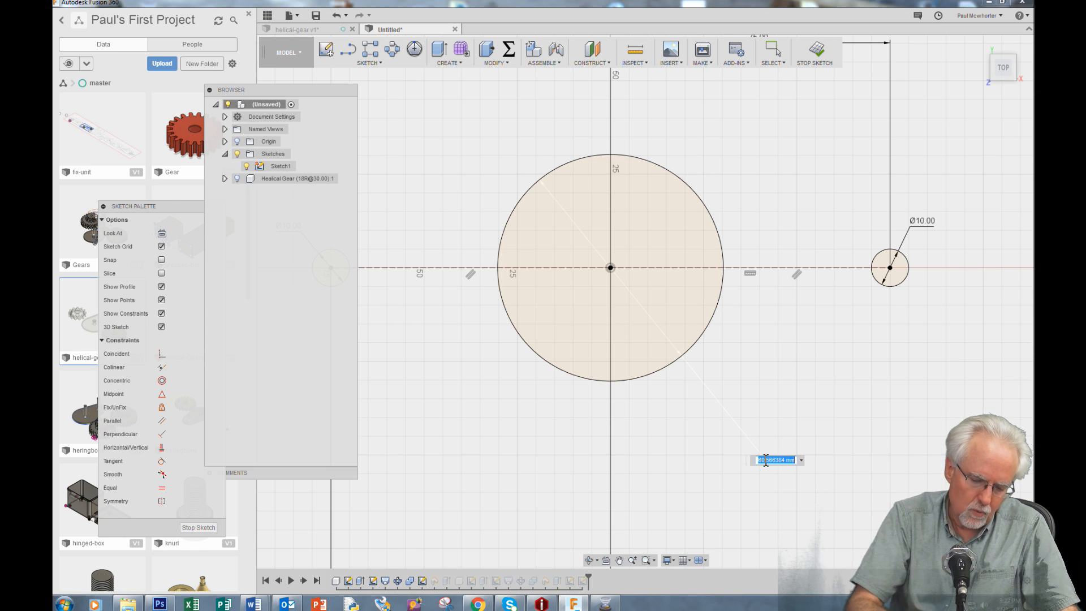
type("68")
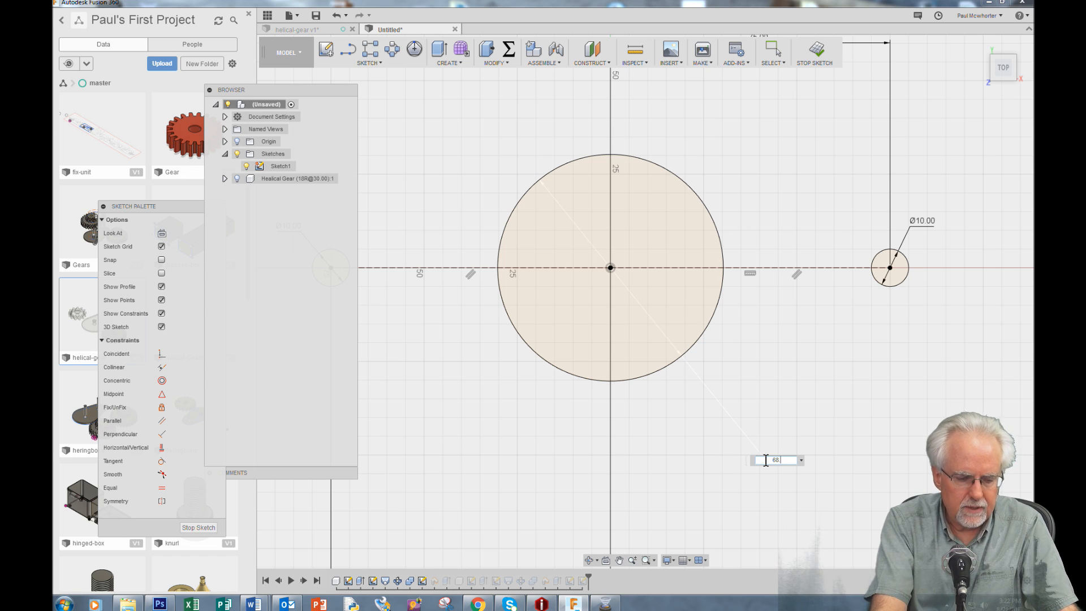
type(".354")
key("Return")
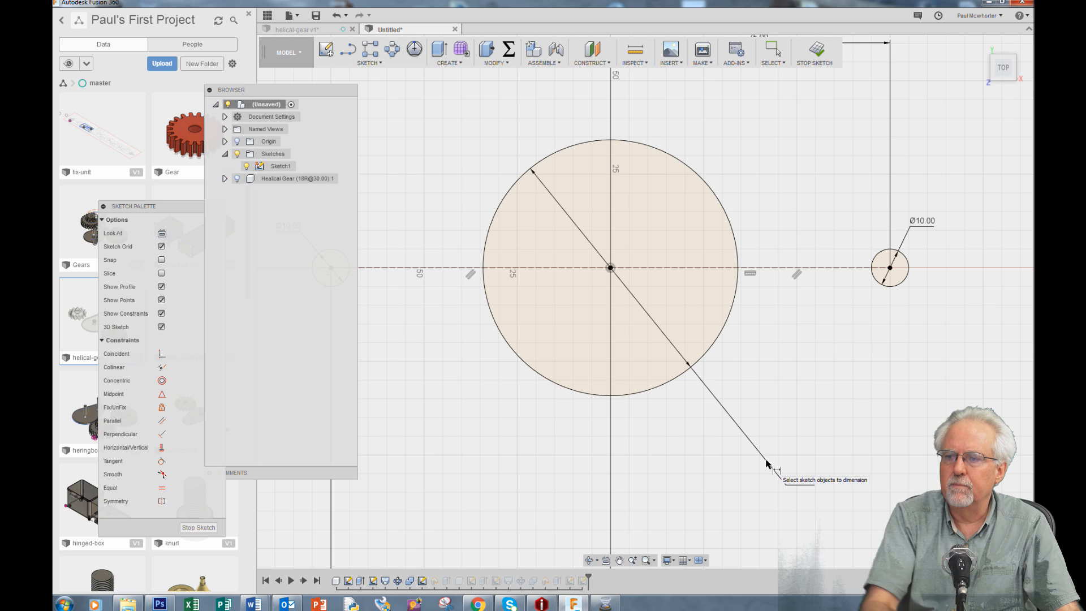
Sketch a second circle centered about 75 mm directly above the origin and dimension its diameter to 47.57 mm
scroll(581, 443, "down", 4)
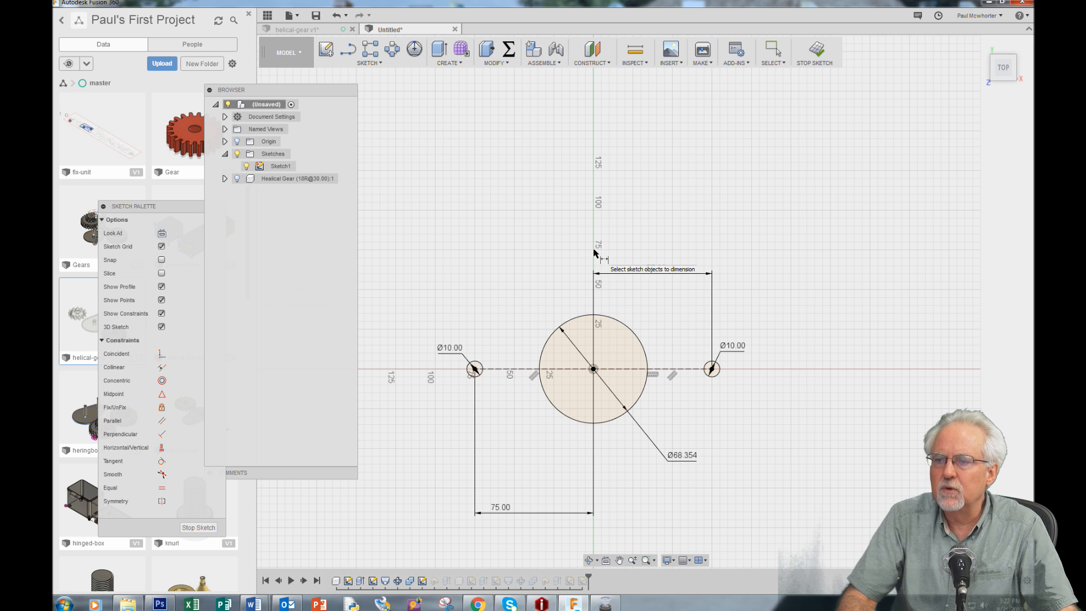
key("c")
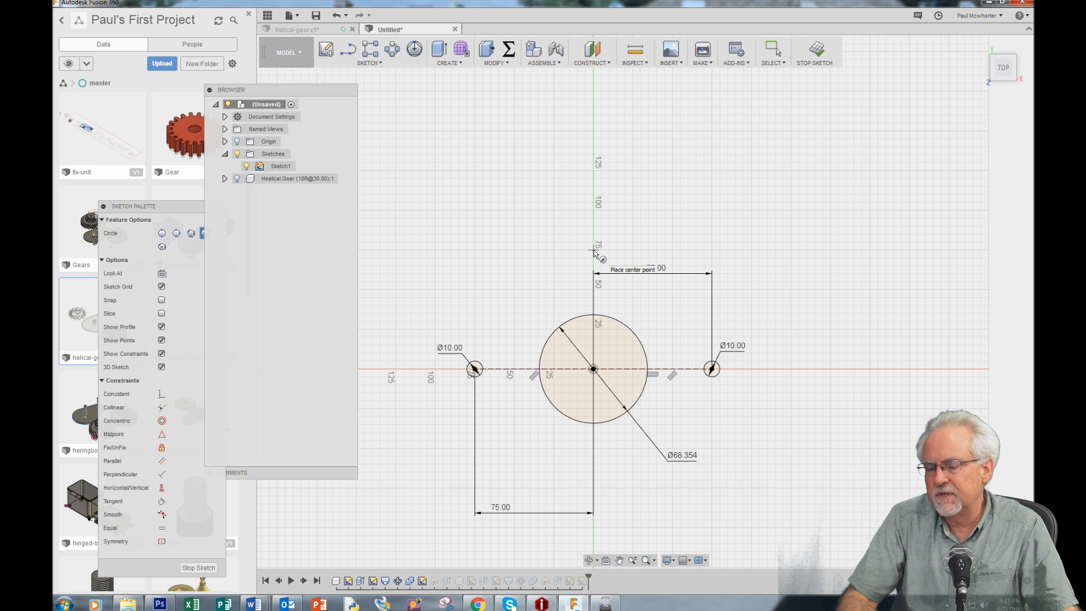
left_click(593, 250)
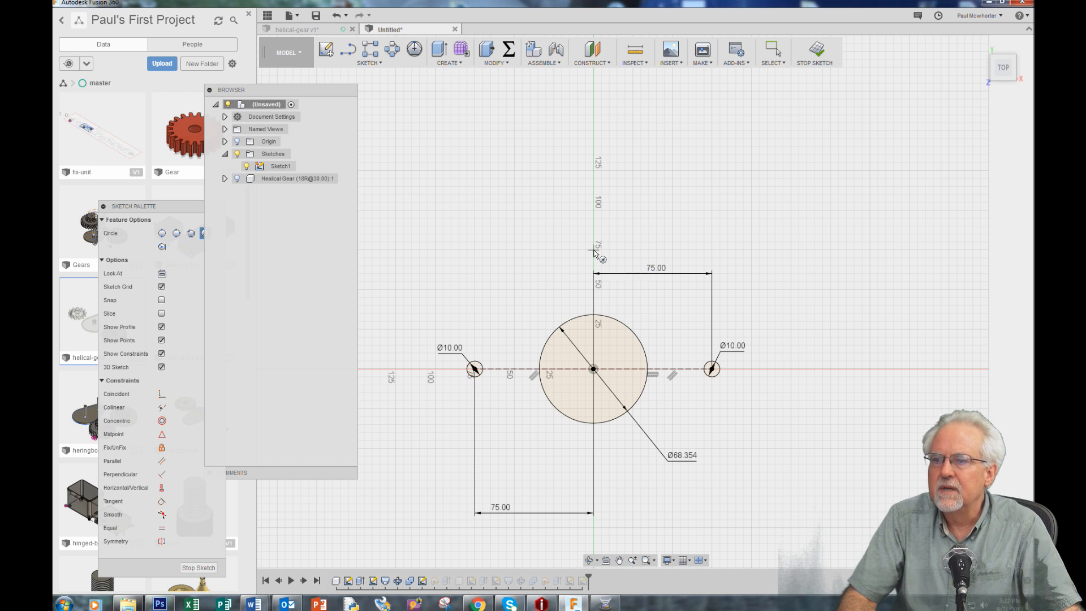
left_click(643, 255)
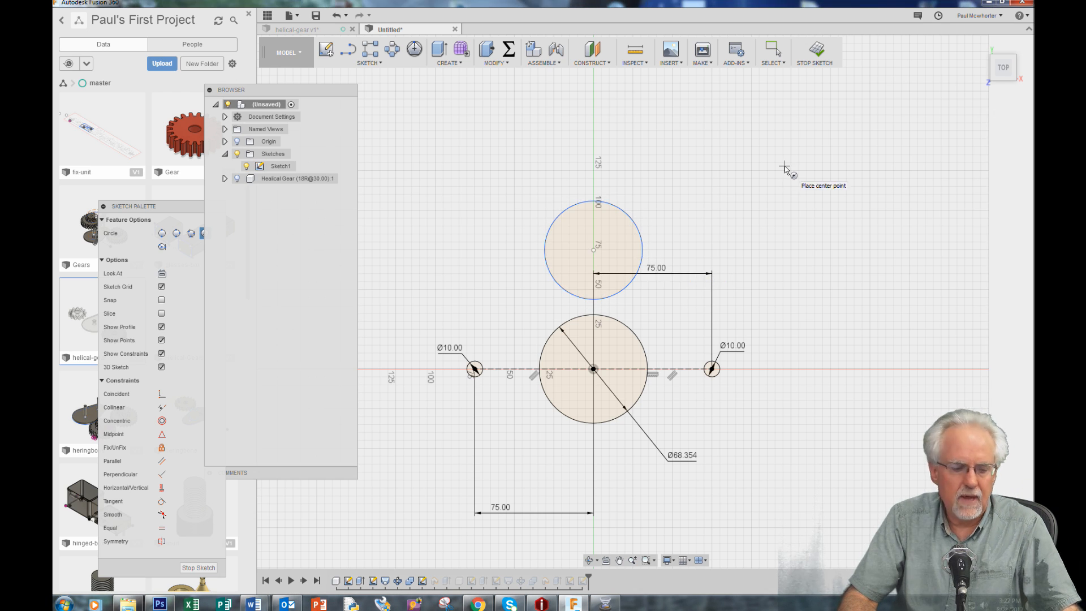
key("d")
left_click(650, 243)
left_click(720, 224)
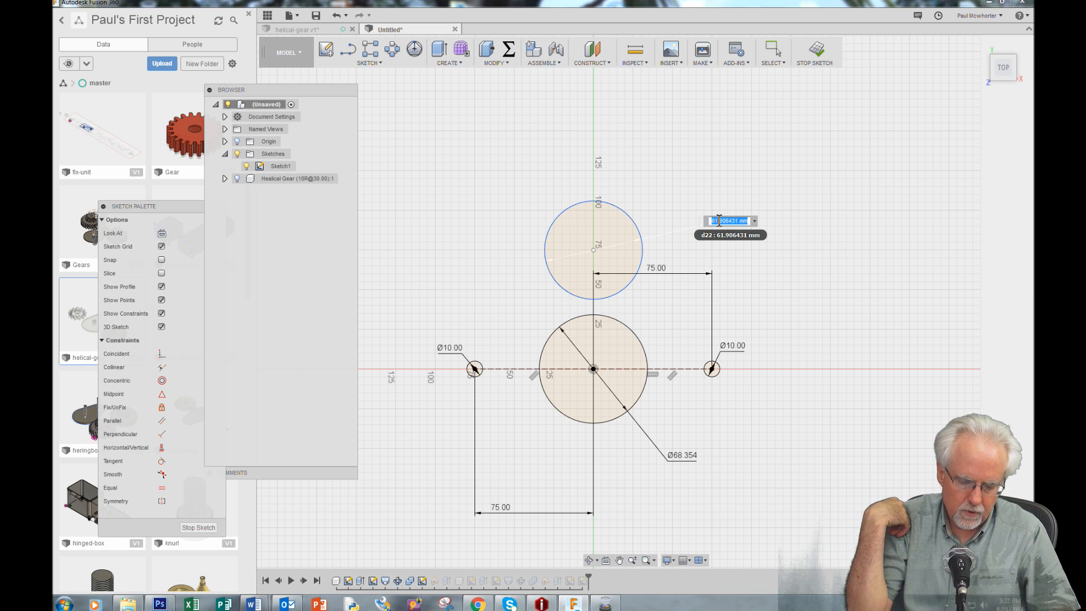
type("7.57")
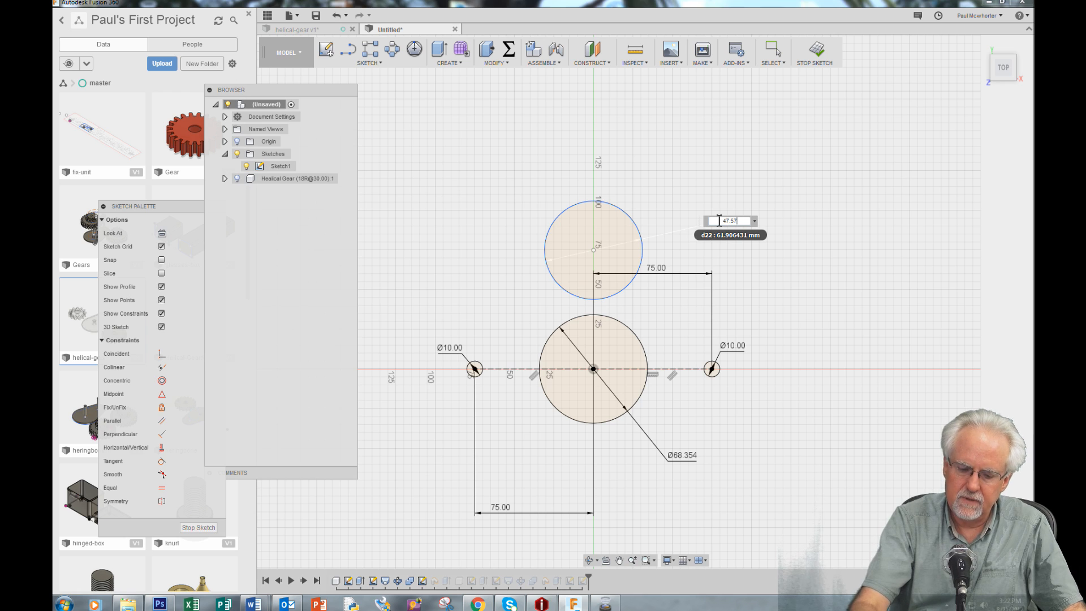
key("Return")
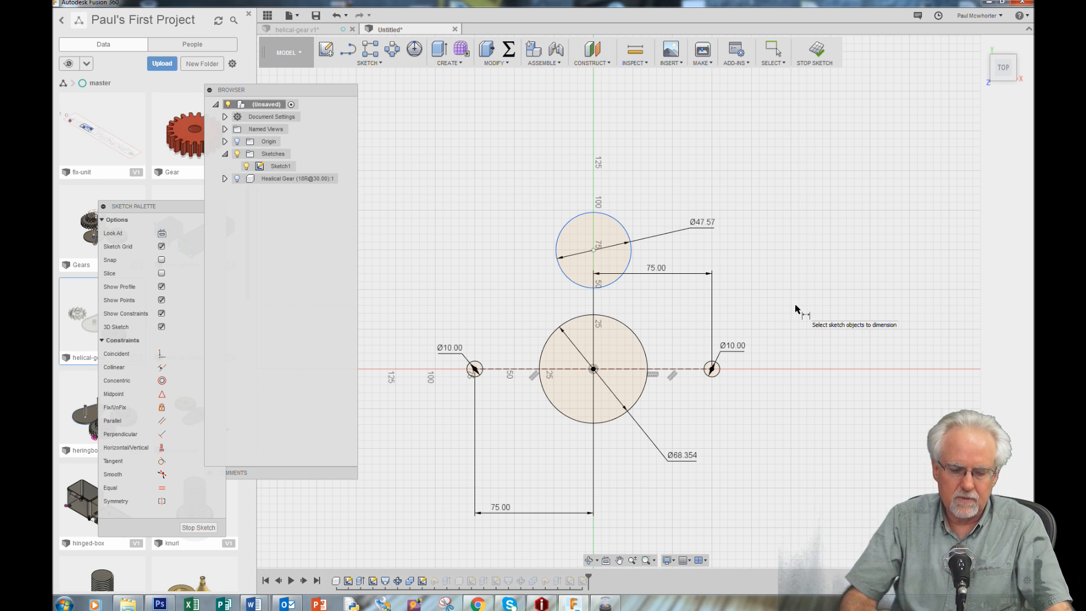
Draw a straight line on each side joining the 68.354 mm circle to the 47.57 mm circle above it, the left one about 65 mm long
key("l")
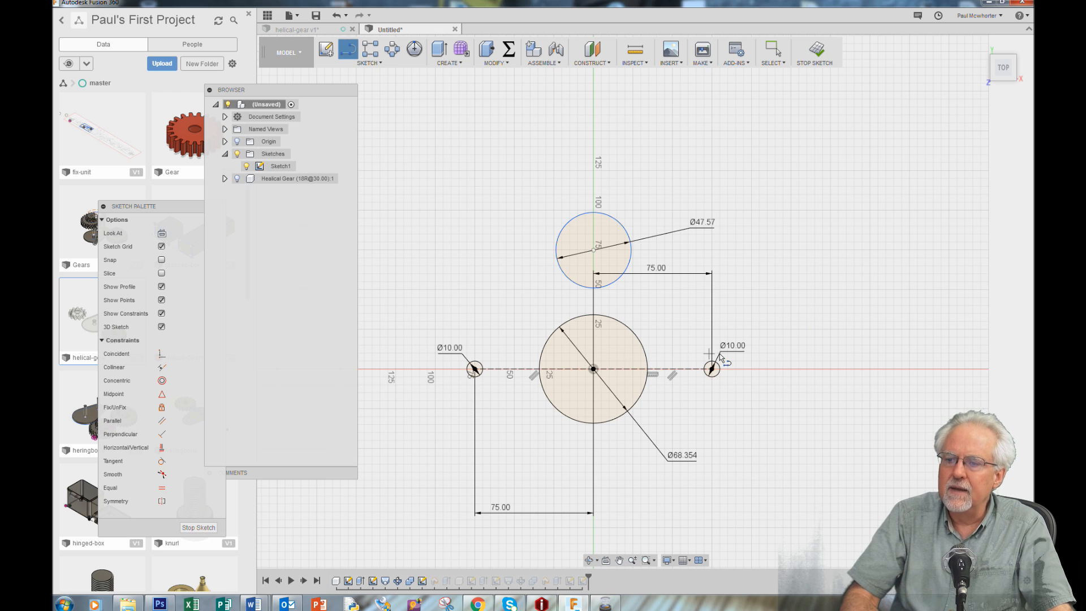
left_click(543, 347)
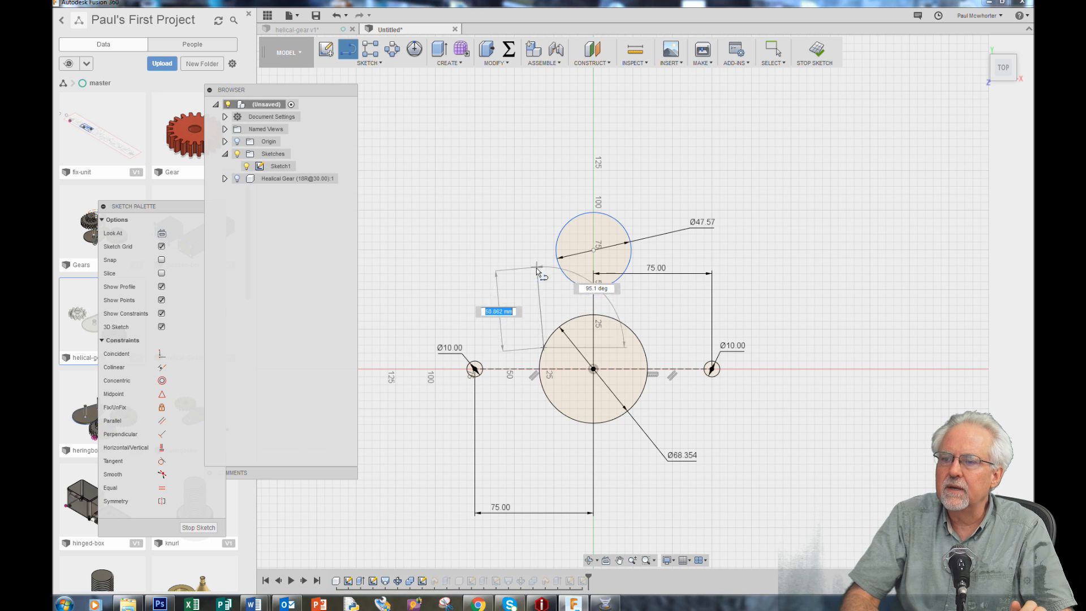
left_click(556, 245)
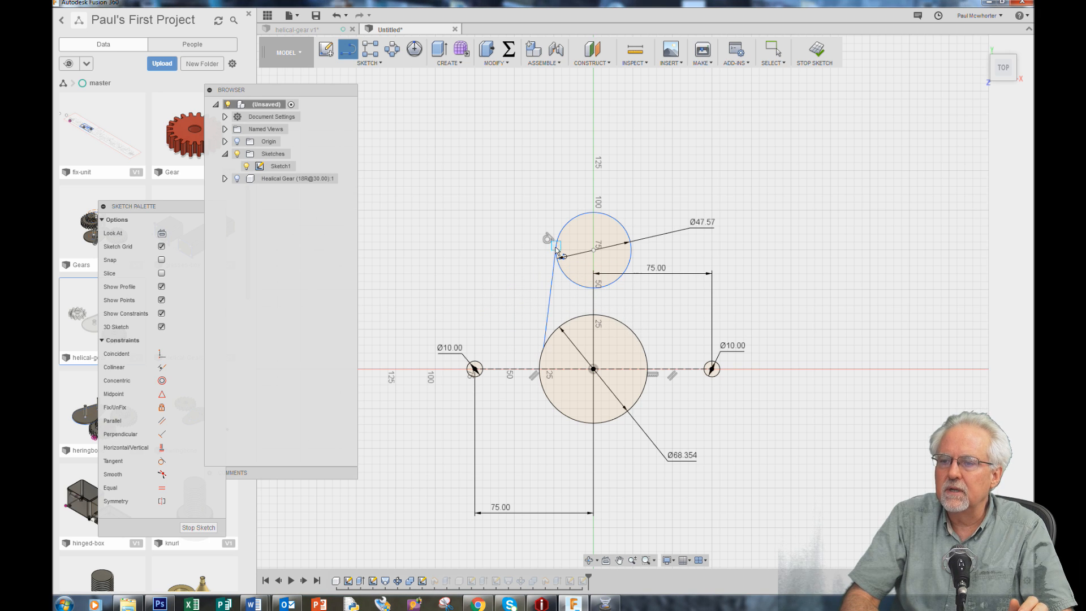
left_click(630, 259)
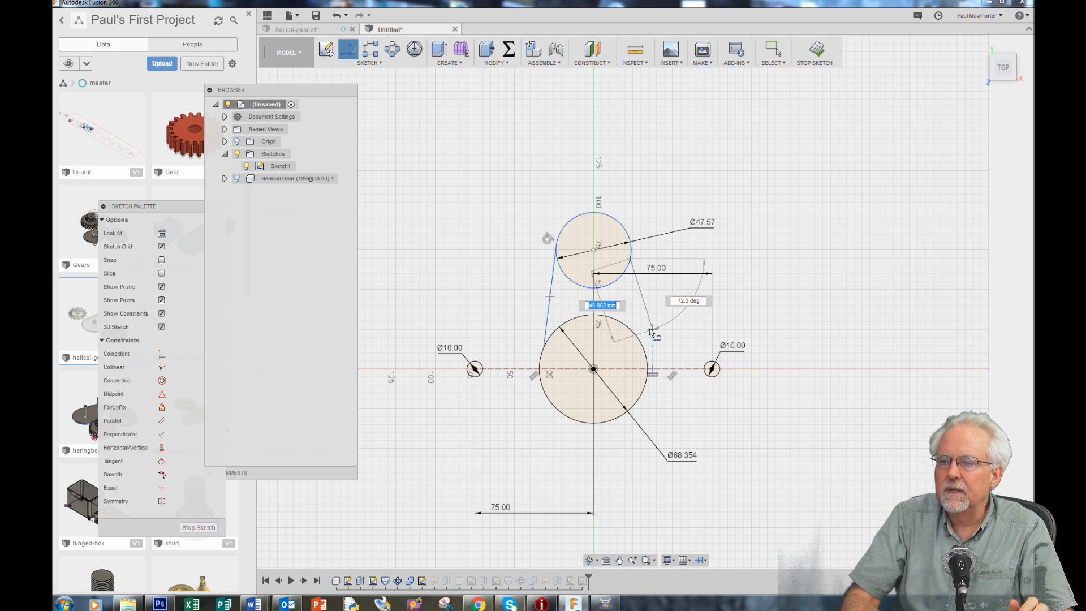
left_click(643, 344)
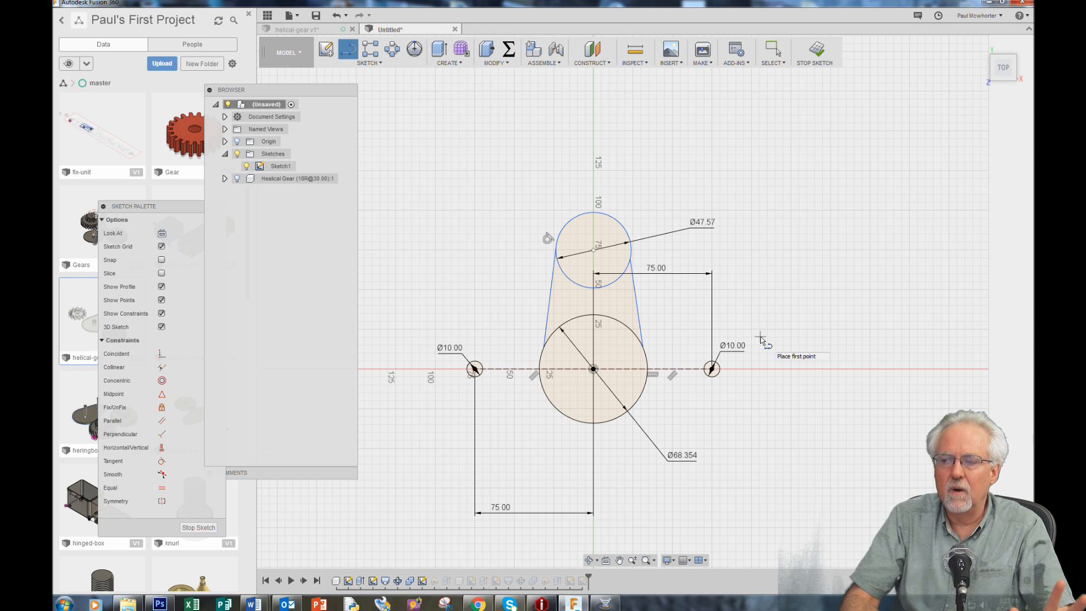
right_click(779, 162)
left_click(826, 167)
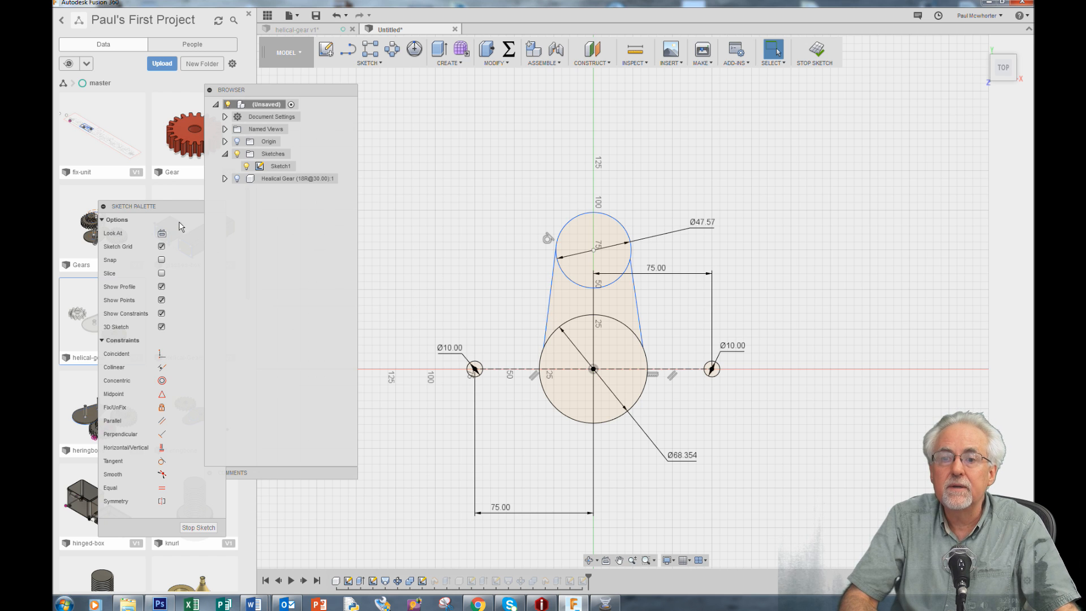
Apply Tangent constraints between the two connecting side lines and both the lower and upper circles
mouse_move(164, 209)
left_mouse_down()
mouse_move(632, 163)
mouse_move(878, 119)
left_mouse_up()
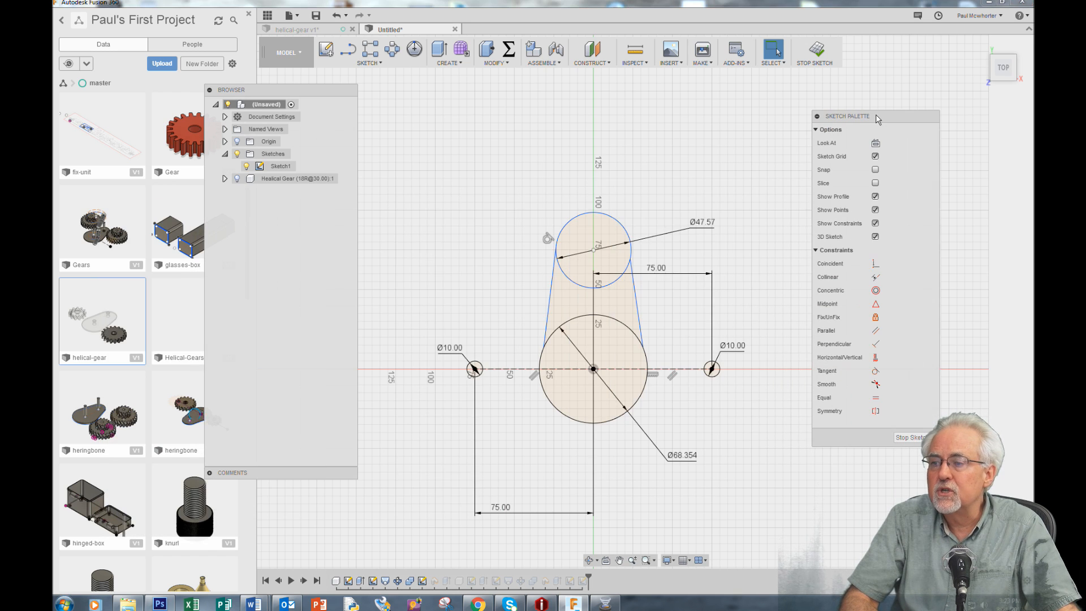
left_click(876, 371)
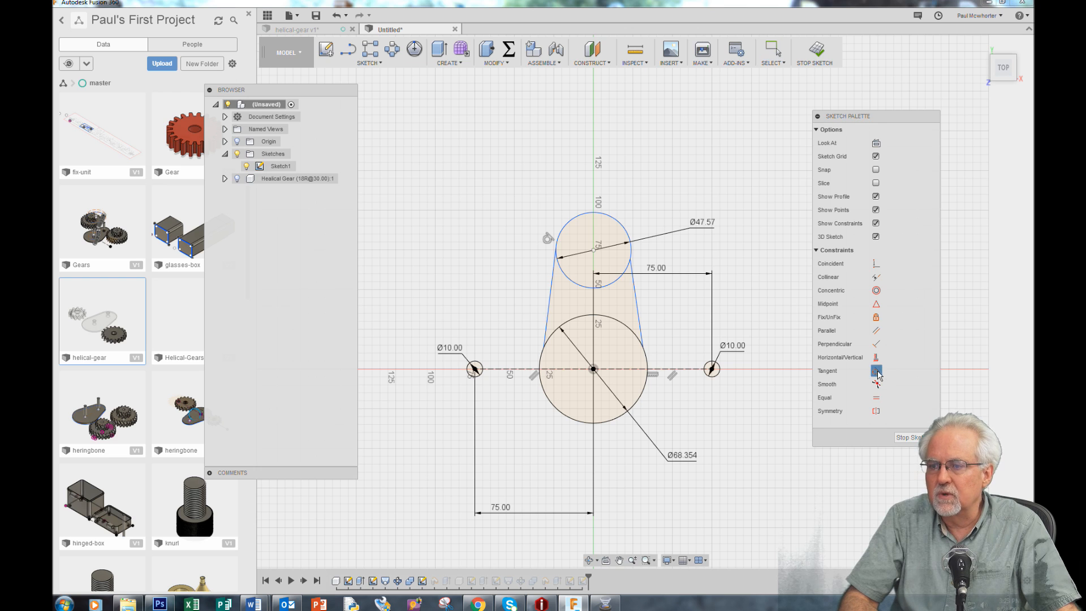
left_click(548, 318)
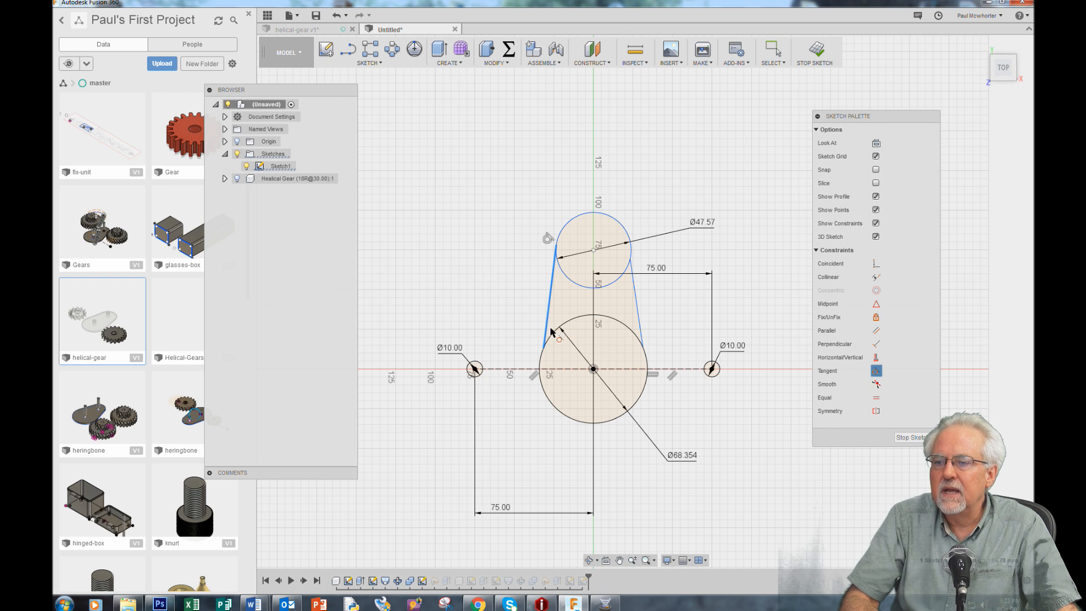
left_click(543, 351)
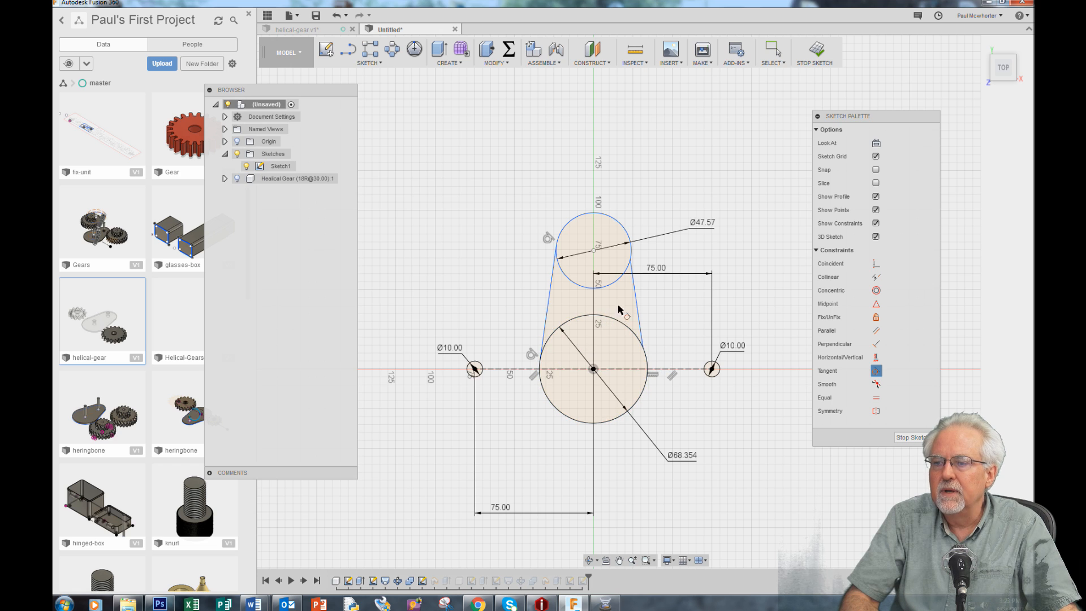
left_click(637, 308)
left_click(643, 353)
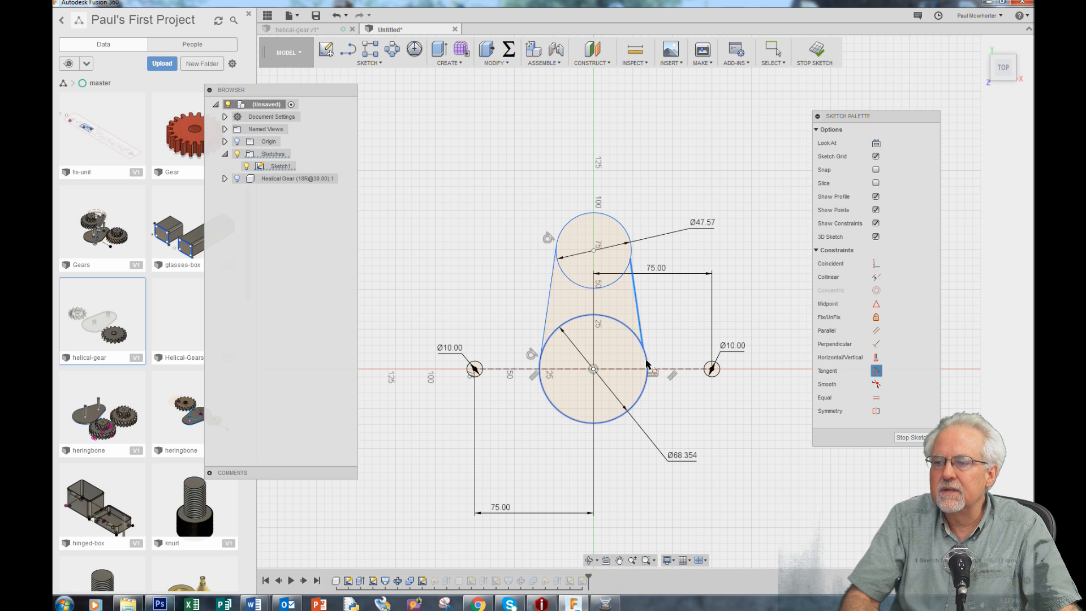
left_click(634, 301)
left_click(622, 232)
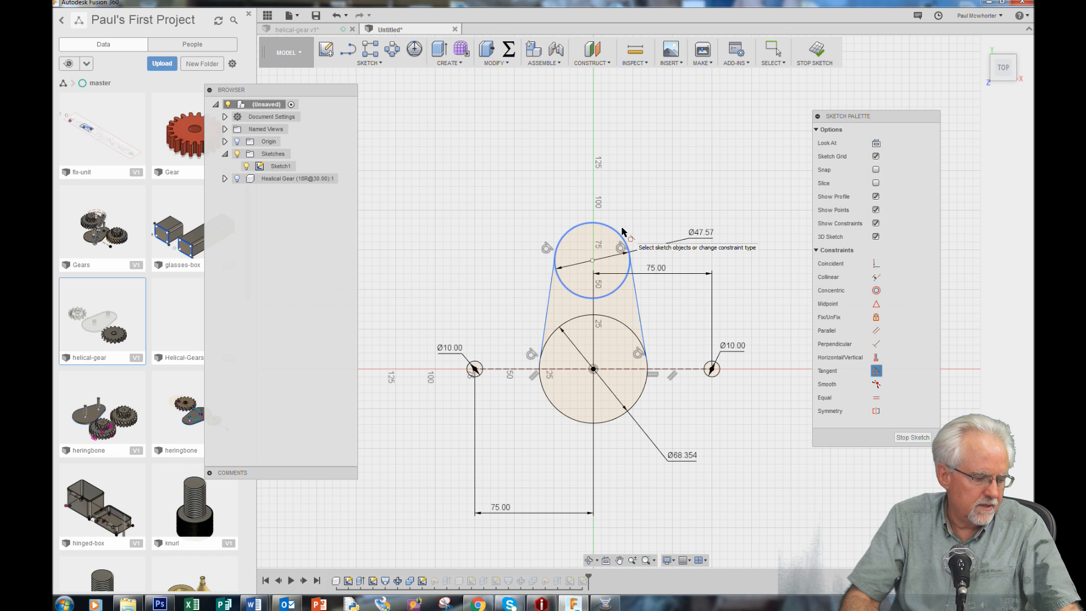
left_click(554, 301)
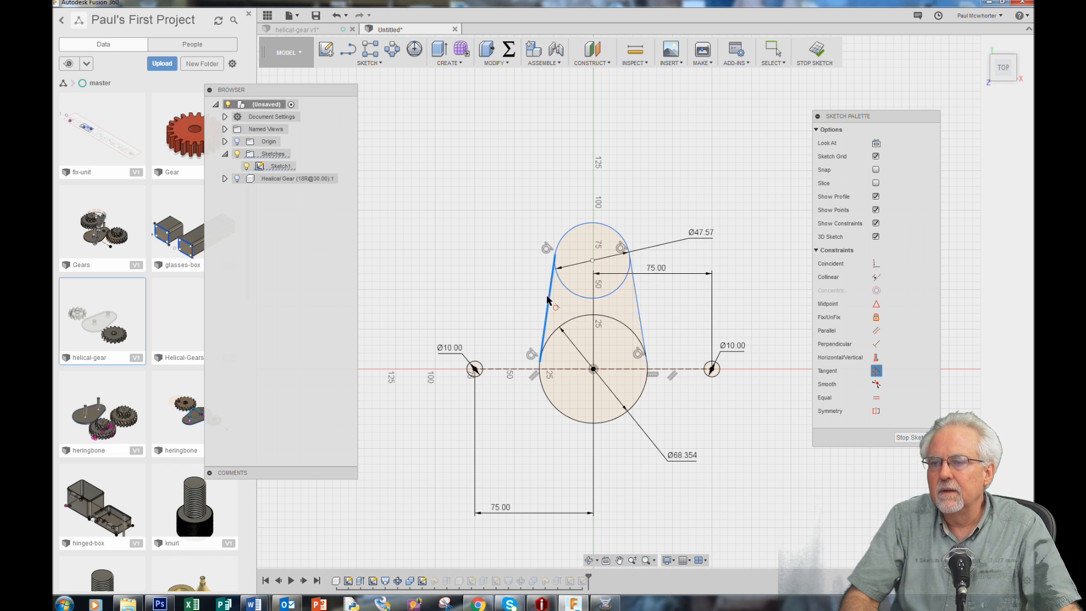
left_click(572, 238)
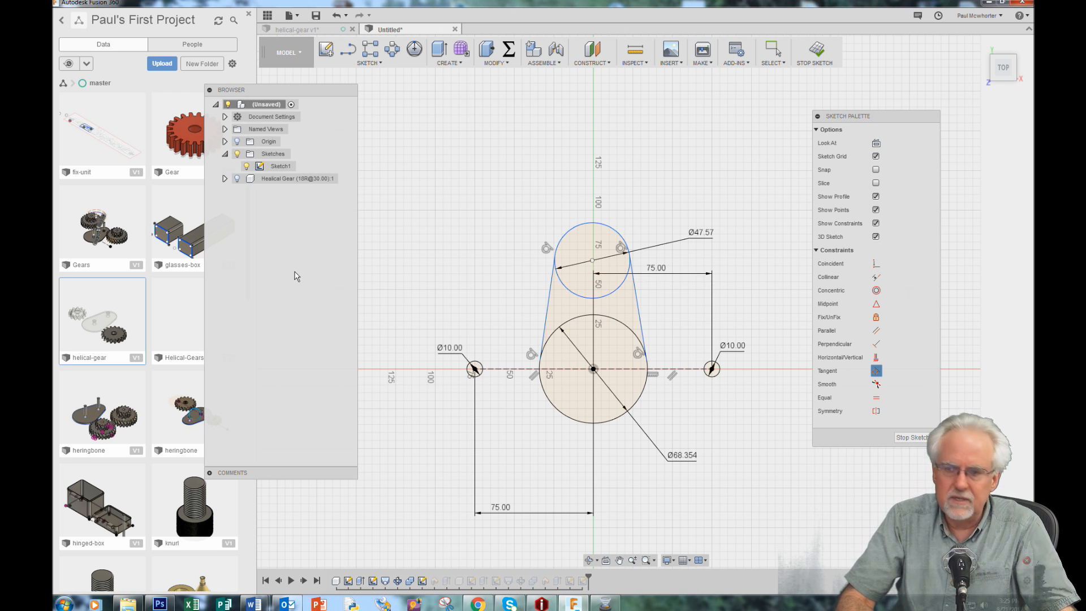
Draw a line about 68 mm long from the origin to the upper circle's center and convert it to construction geometry
key("d")
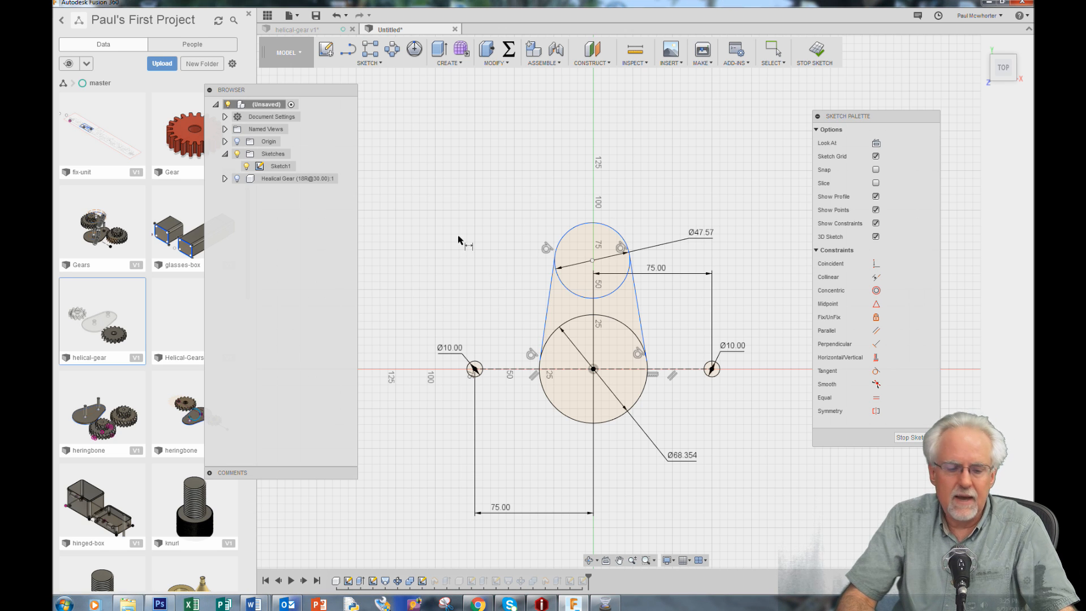
key("t")
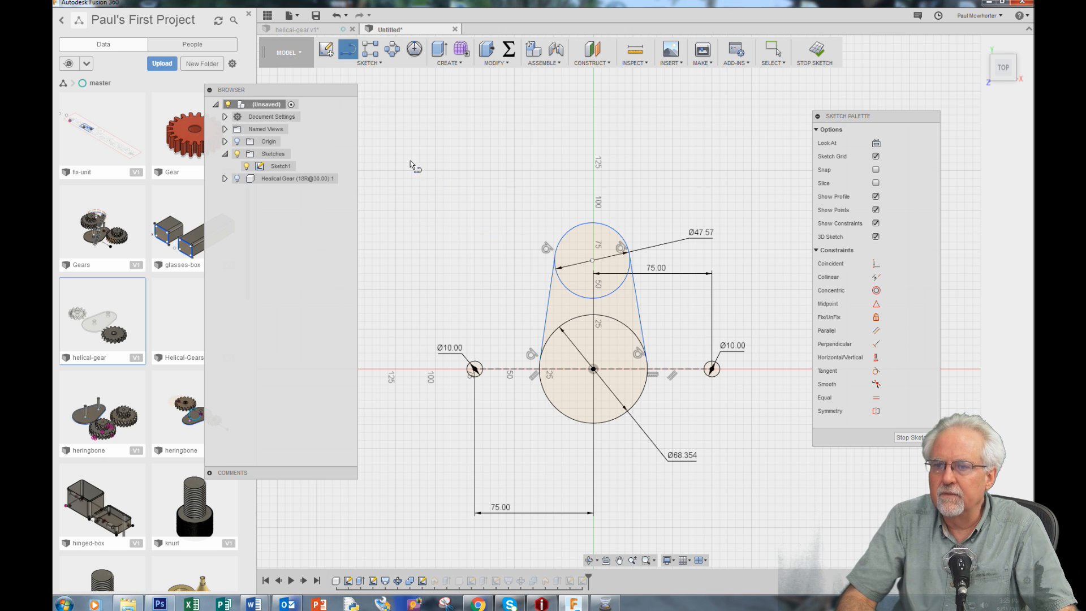
left_click(593, 369)
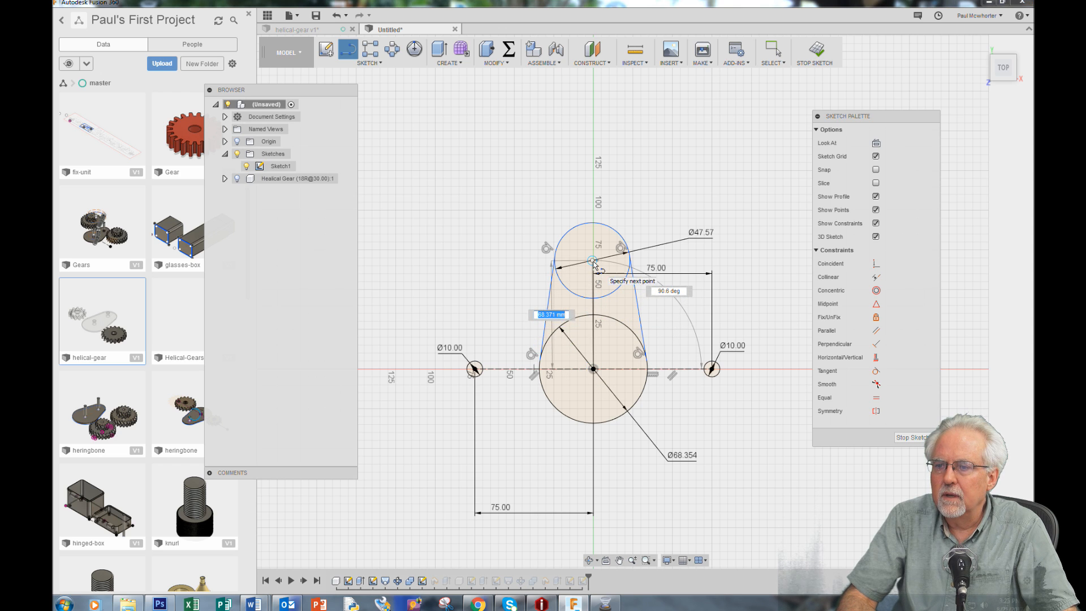
left_click(593, 261)
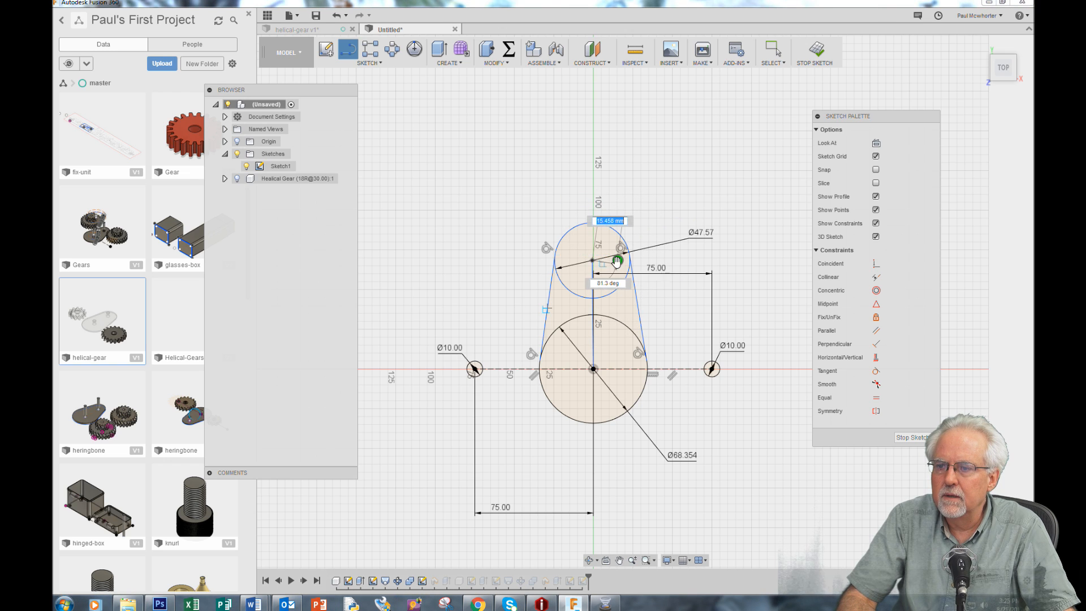
right_click(447, 163)
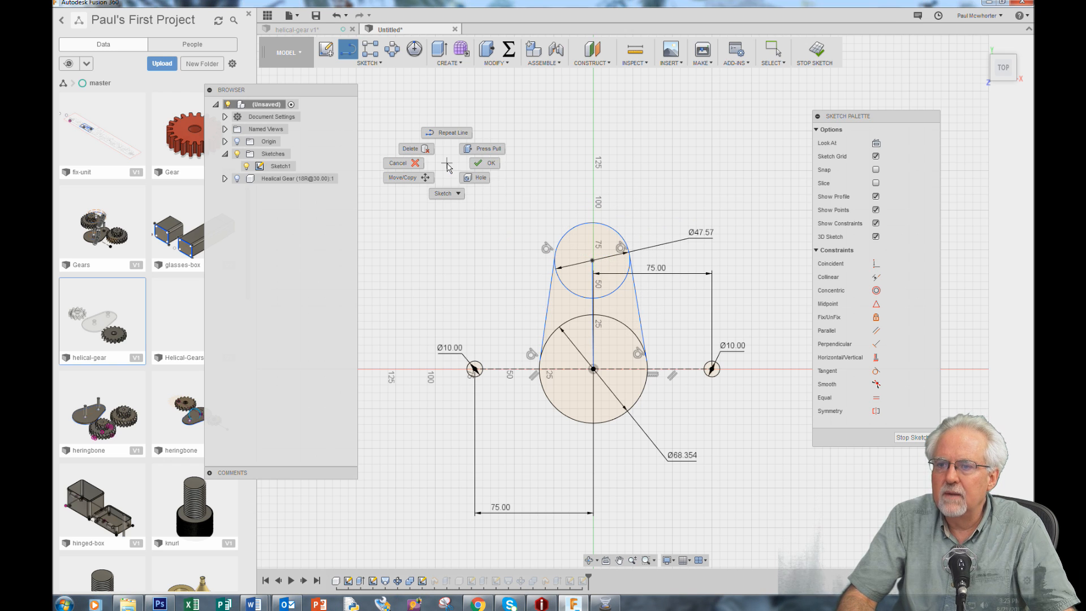
left_click(485, 170)
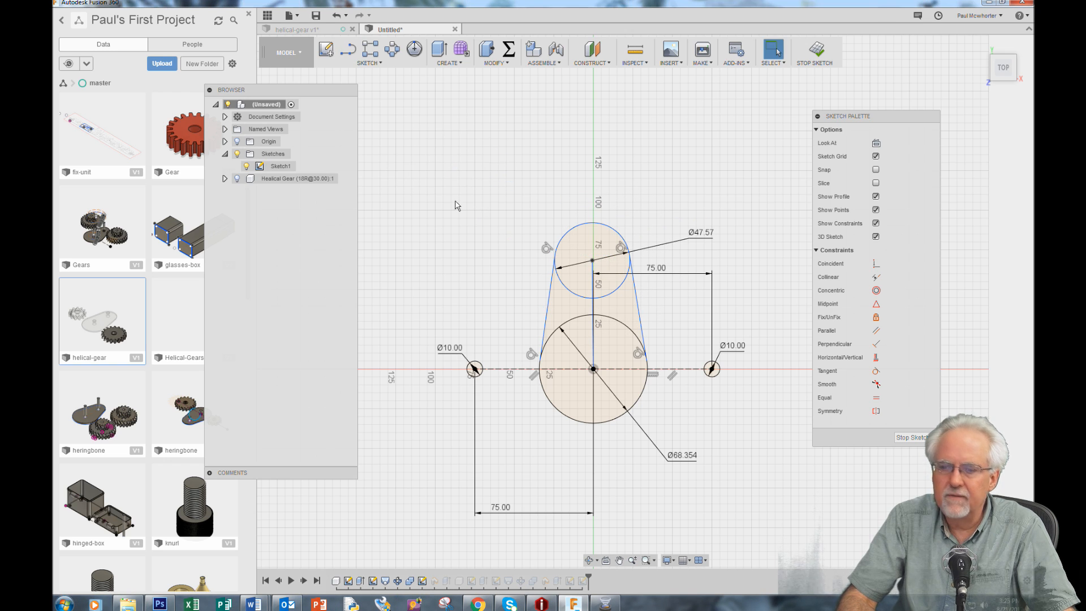
right_click(592, 308)
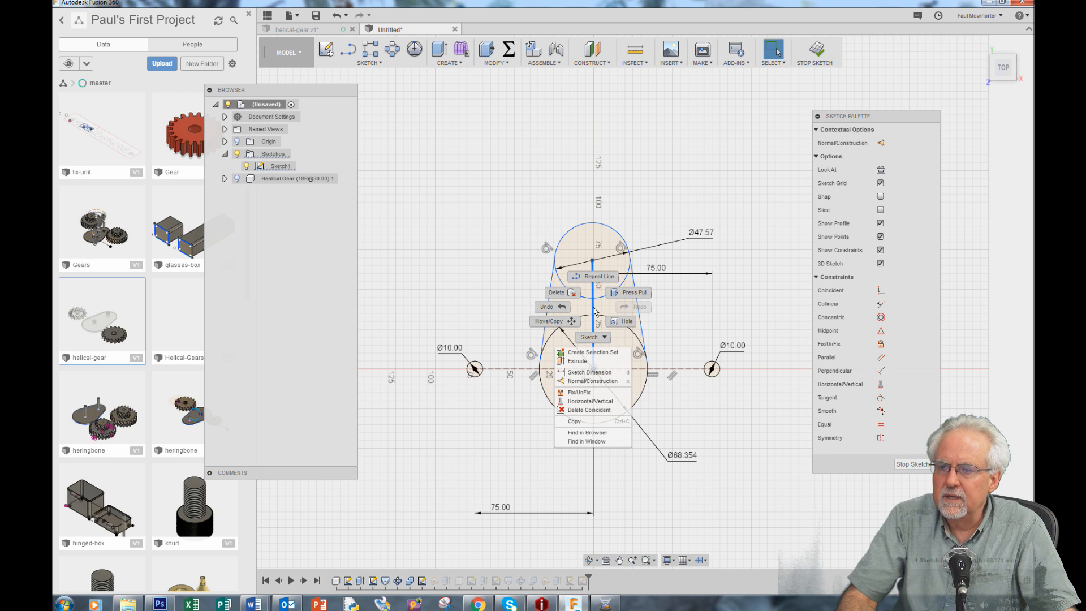
left_click(605, 380)
Place a vertical dimension on the construction line between the two circle centers and open its value for editing
key("d")
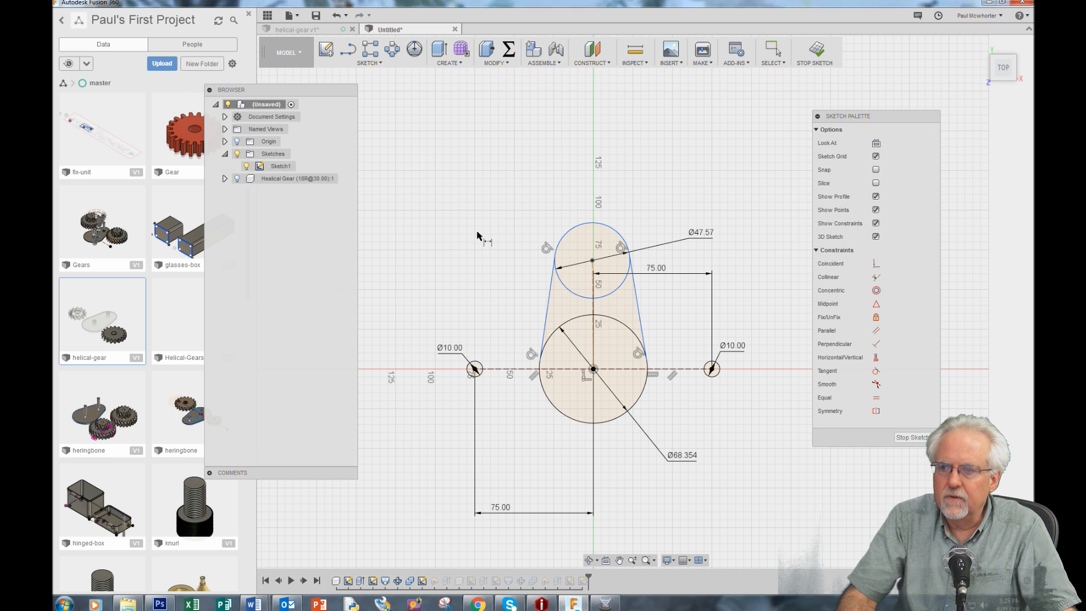
left_click(593, 314)
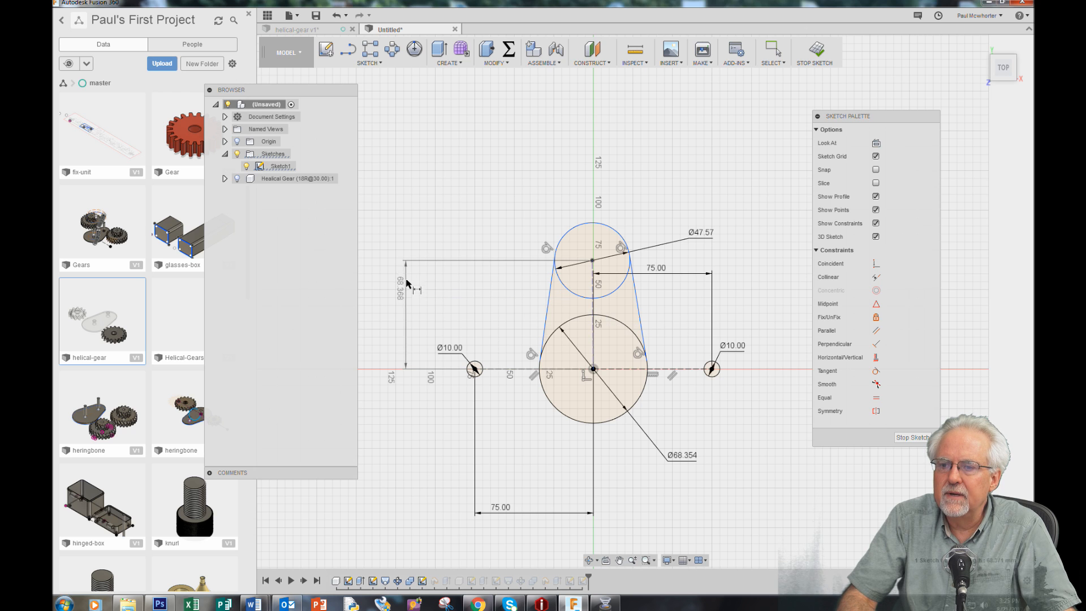
left_click(402, 298)
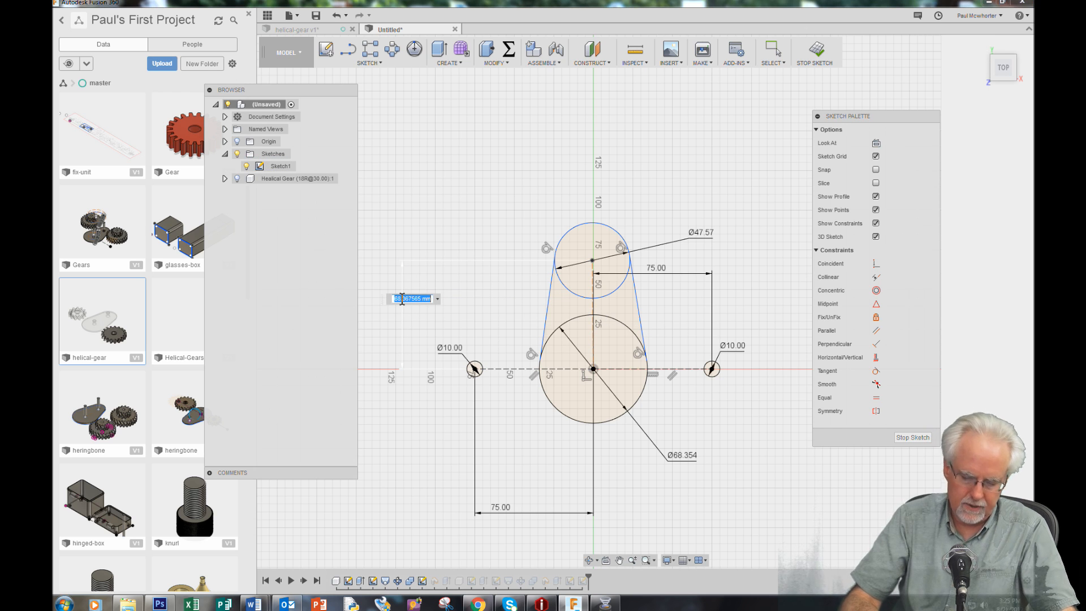
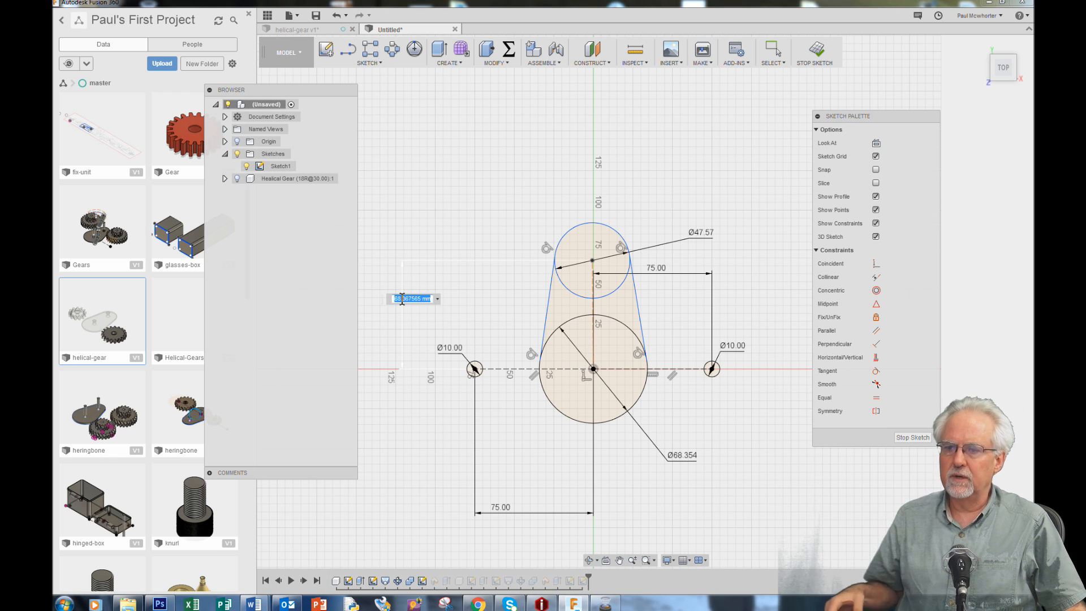
Set the vertical distance between the upper and lower circle centers to 51.212 mm
type("51.2")
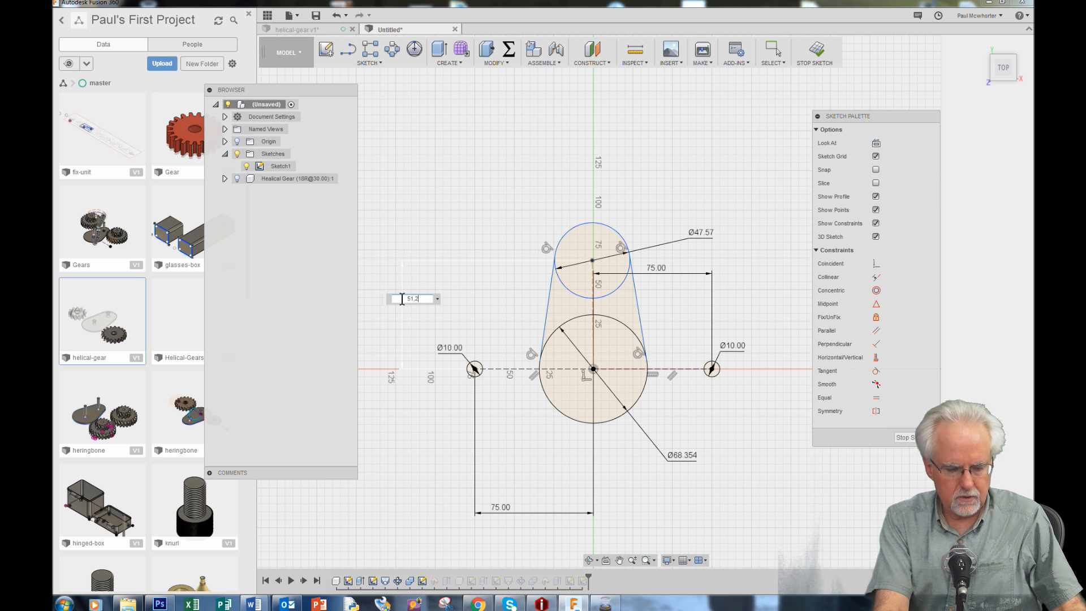
type("12")
key("Return")
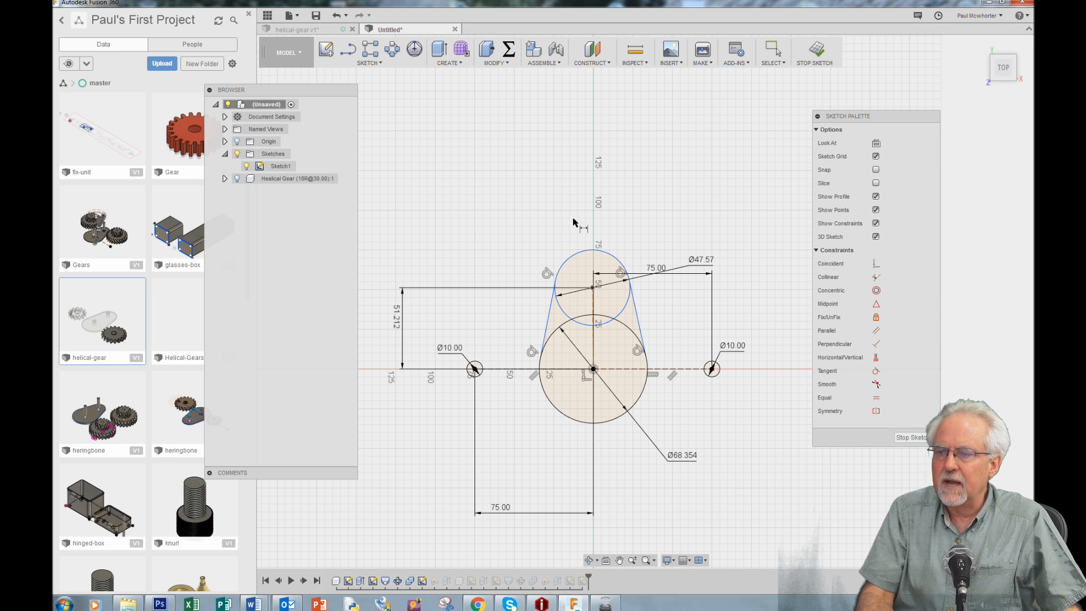
Draw a circle concentric with the 47.57 mm upper circle and dimension its diameter to 9.9 mm
key("c")
left_click(592, 288)
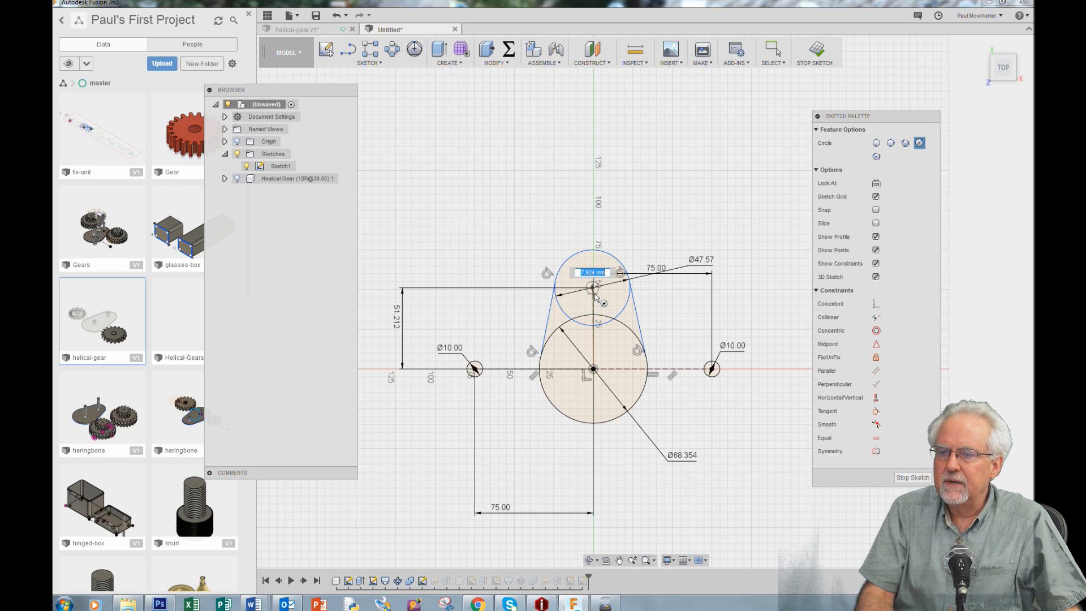
left_click(601, 300)
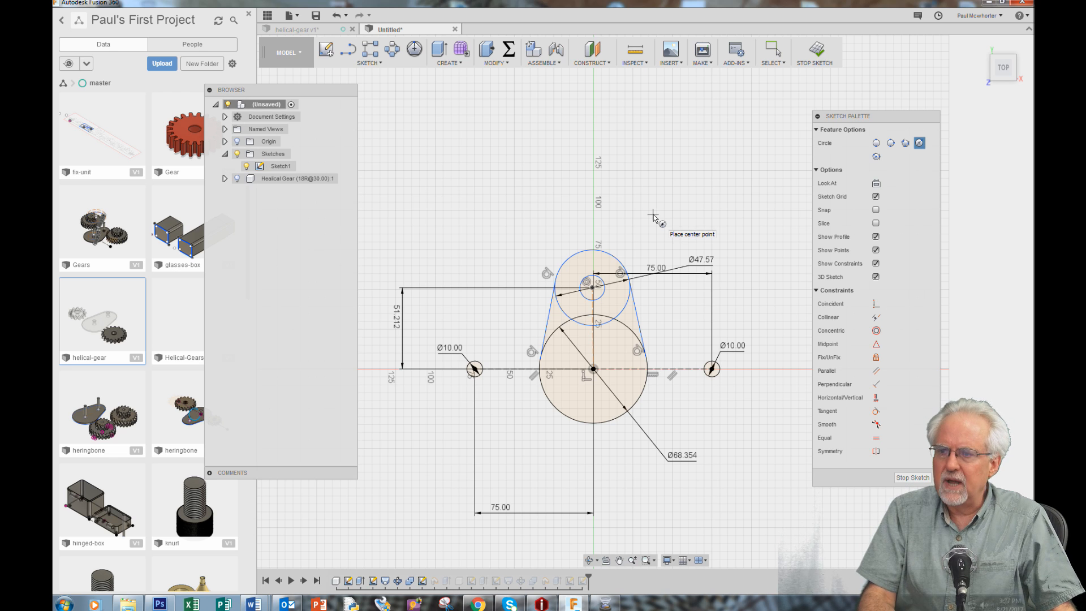
key("d")
left_click(585, 279)
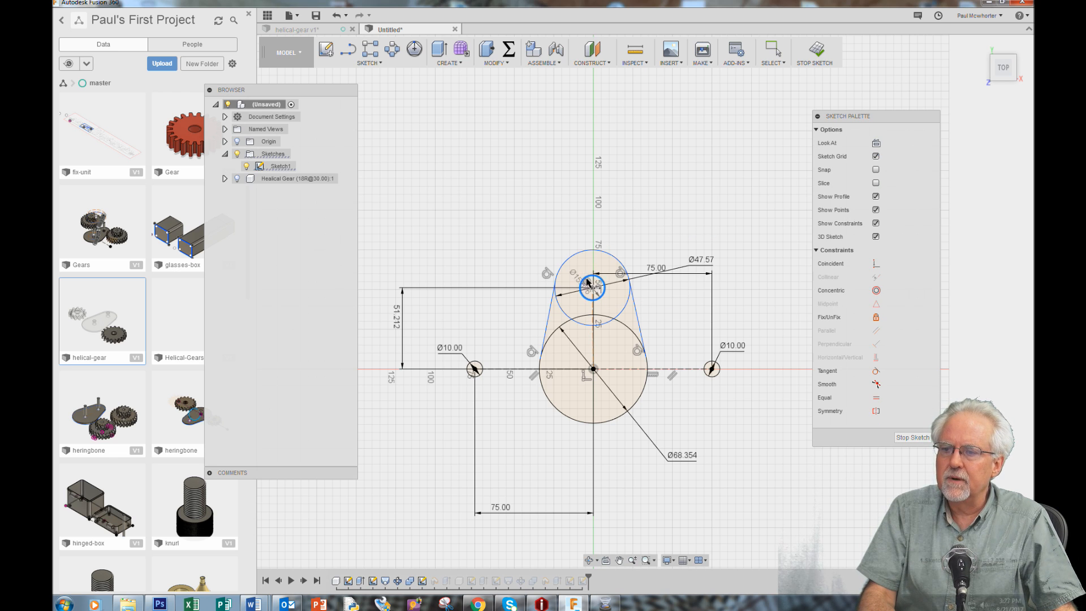
left_click(519, 160)
type("9.9")
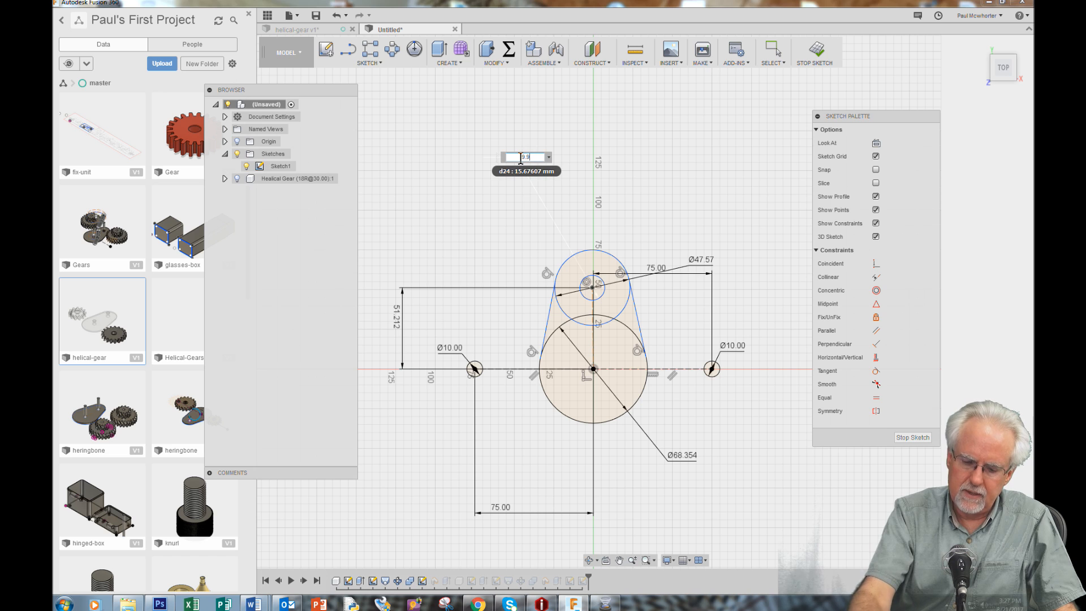
key("Return")
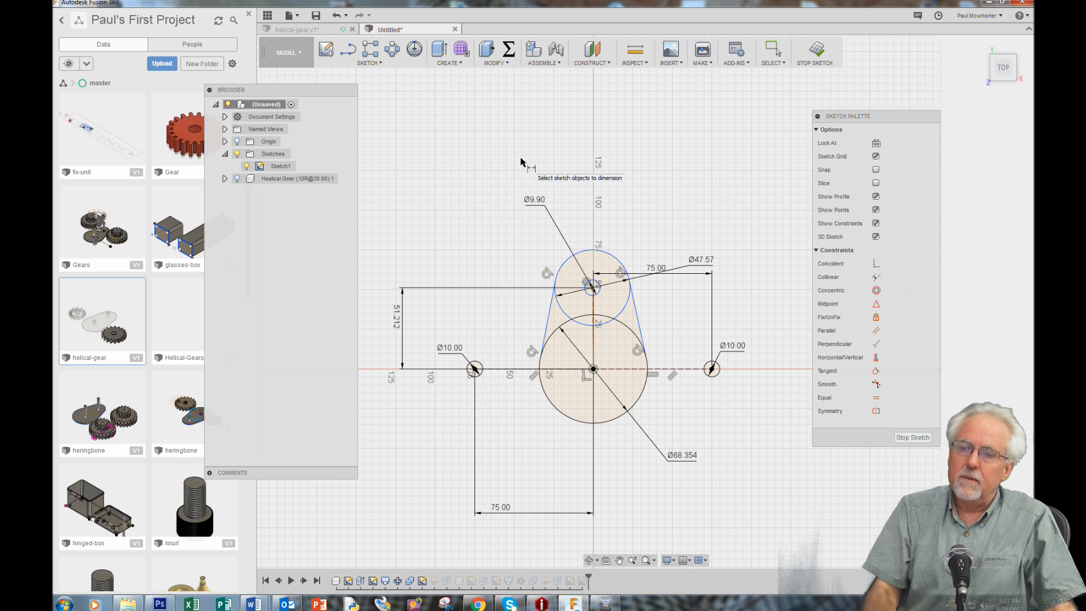
Draw a circle at the origin inside the 68.354 mm circle and dimension its diameter to 9.9 mm
key("c")
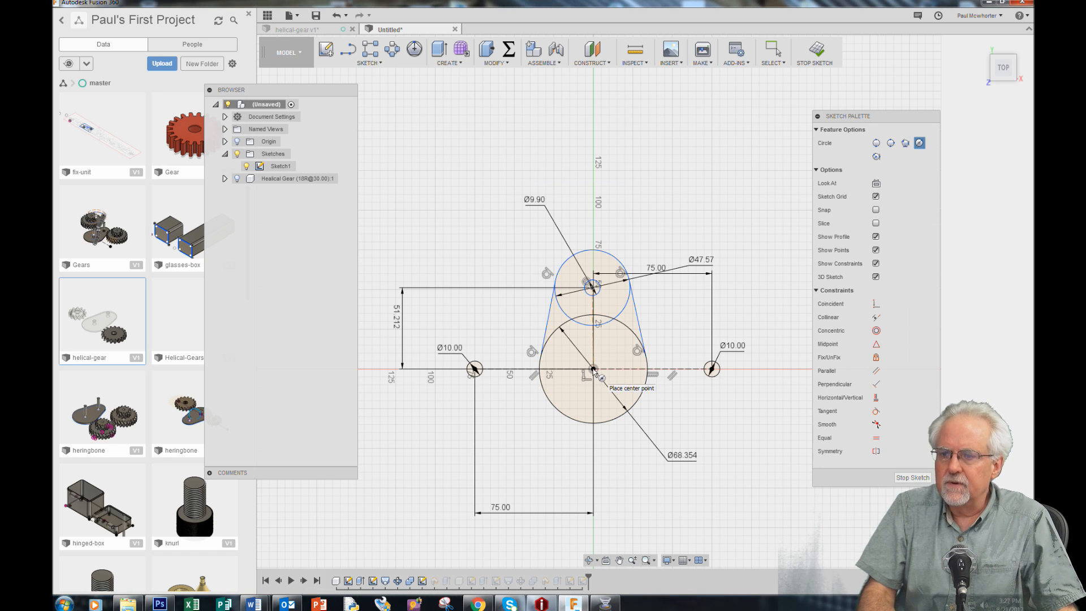
left_click(593, 369)
left_click(611, 380)
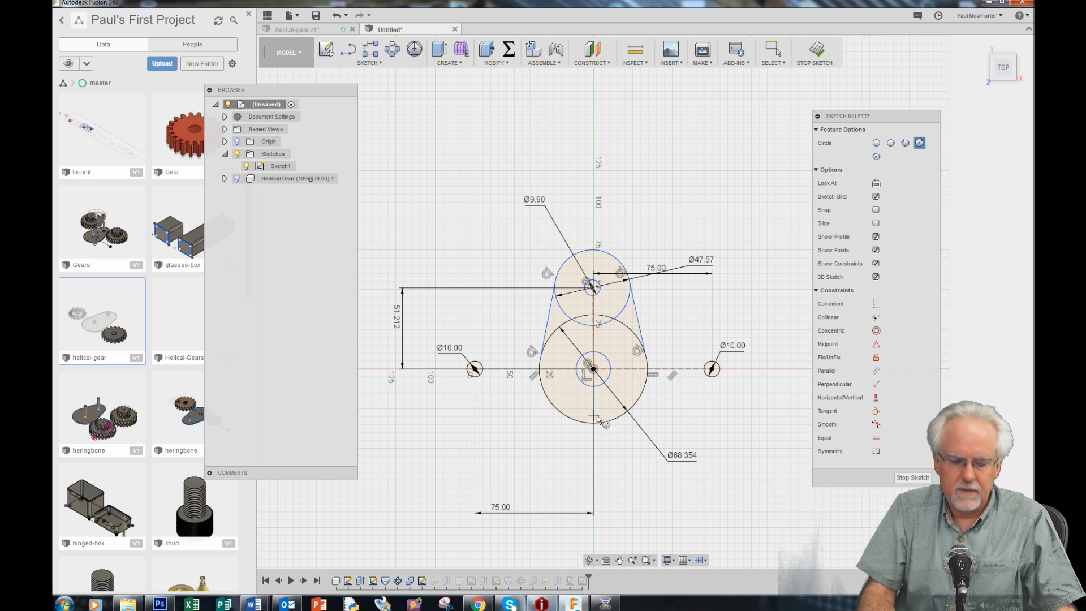
key("d")
left_click(611, 380)
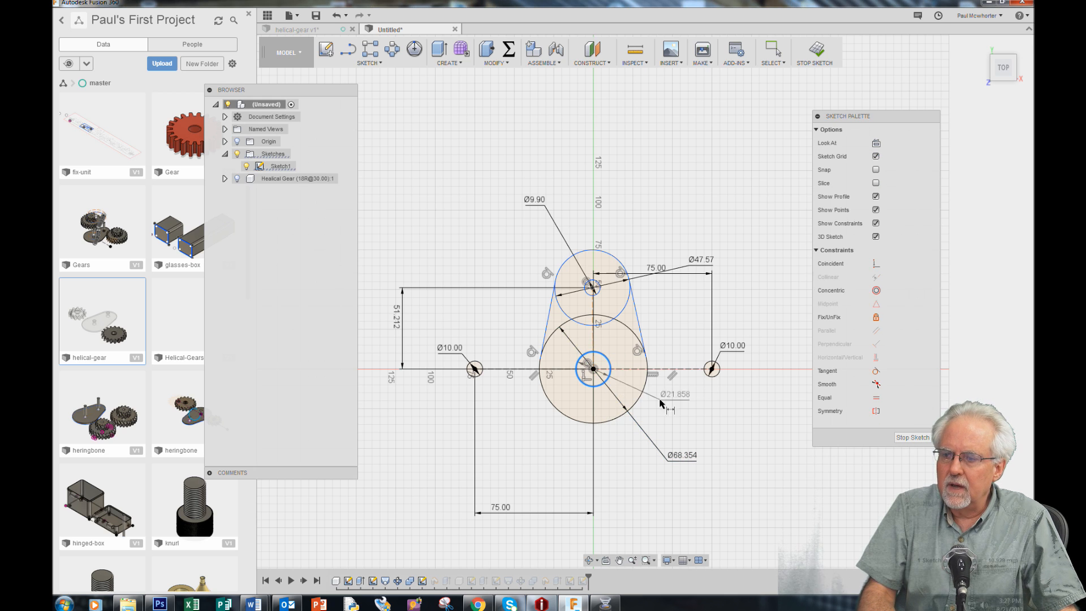
left_click(698, 420)
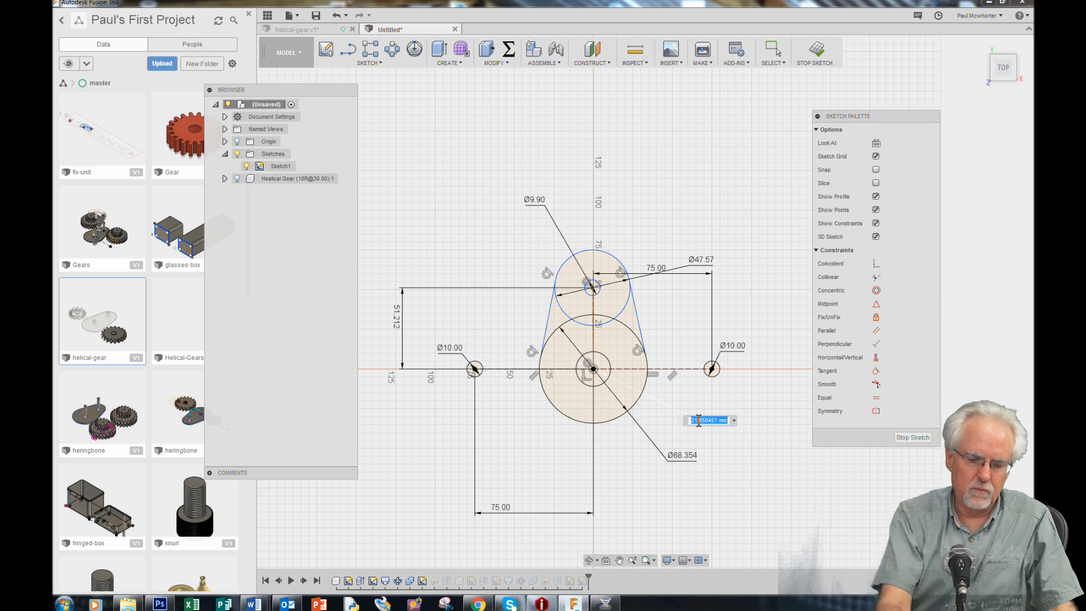
type("9")
key("BackSpace")
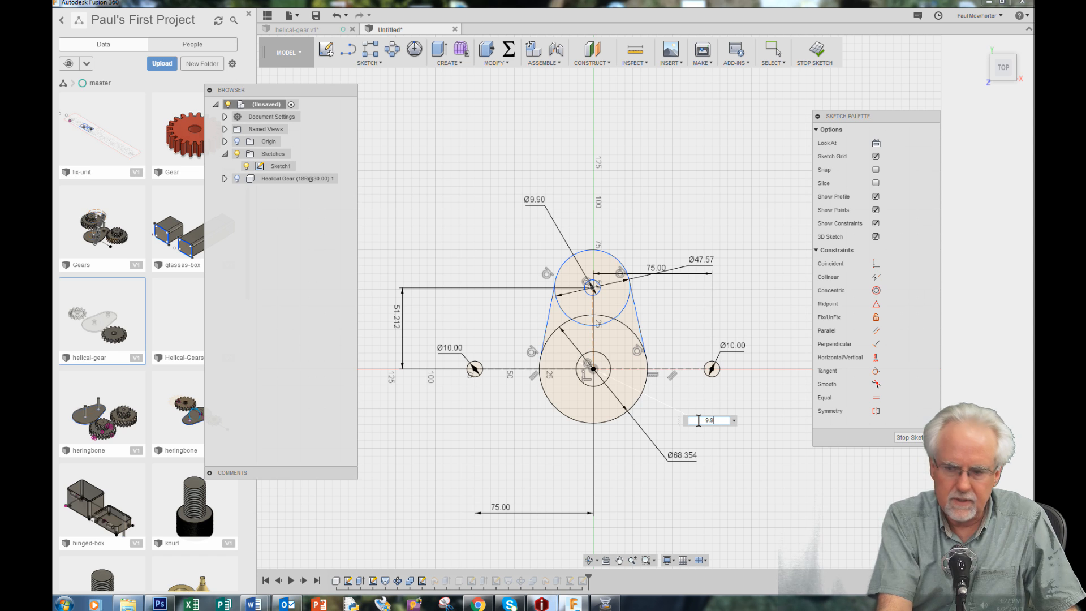
key("Return")
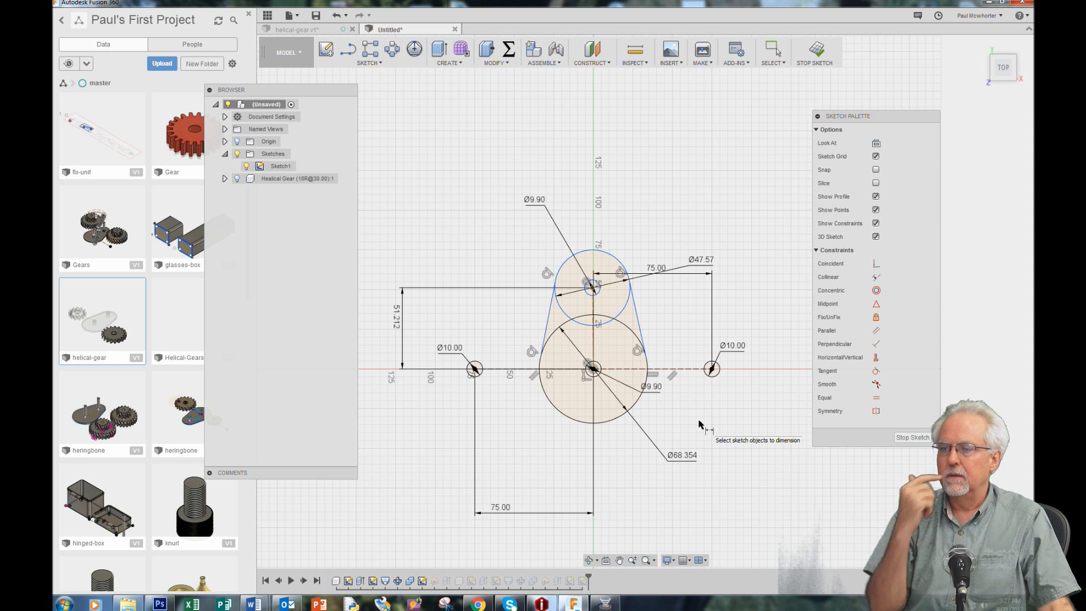
scroll(650, 374, "up", 3)
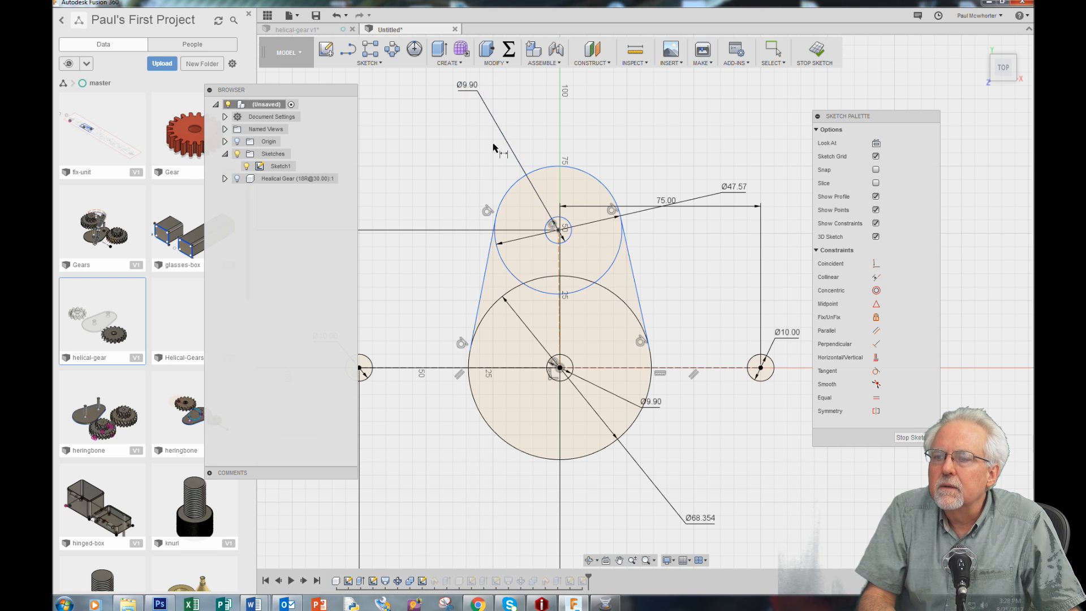
left_click(553, 219)
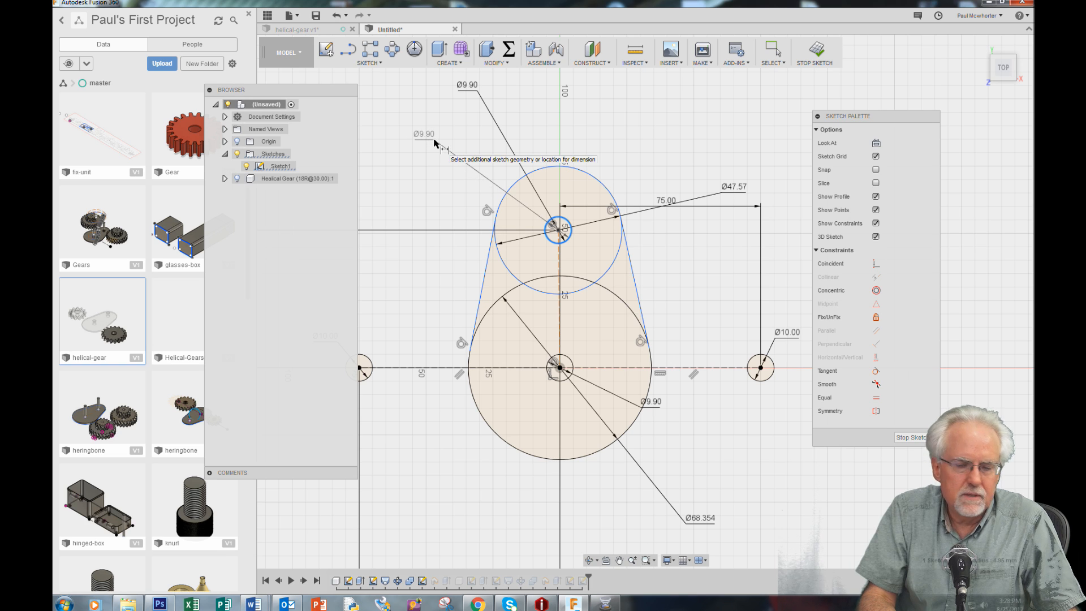
key("Escape")
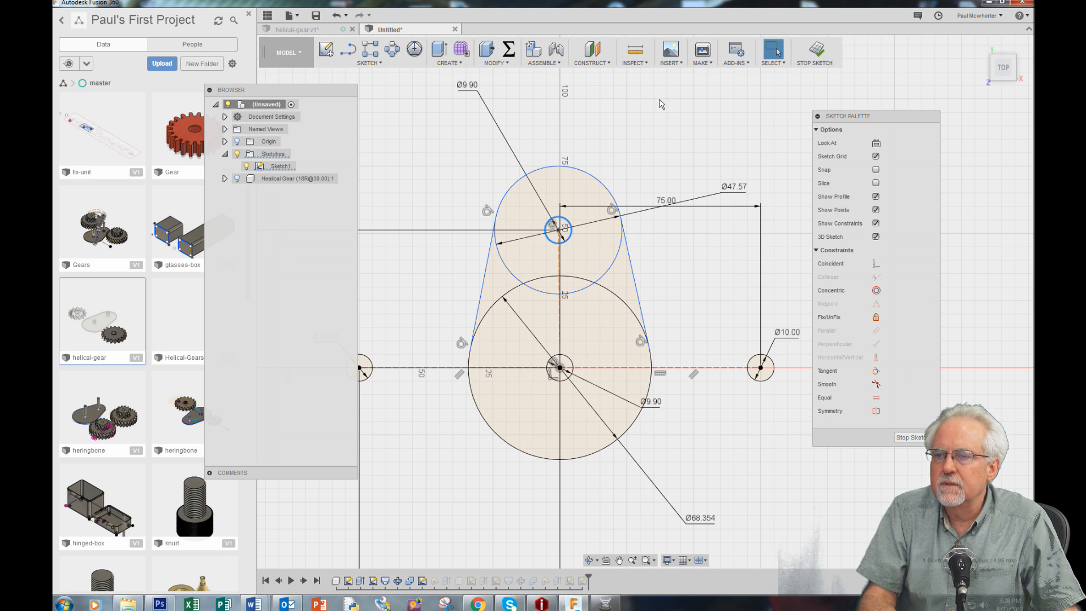
left_click(659, 123)
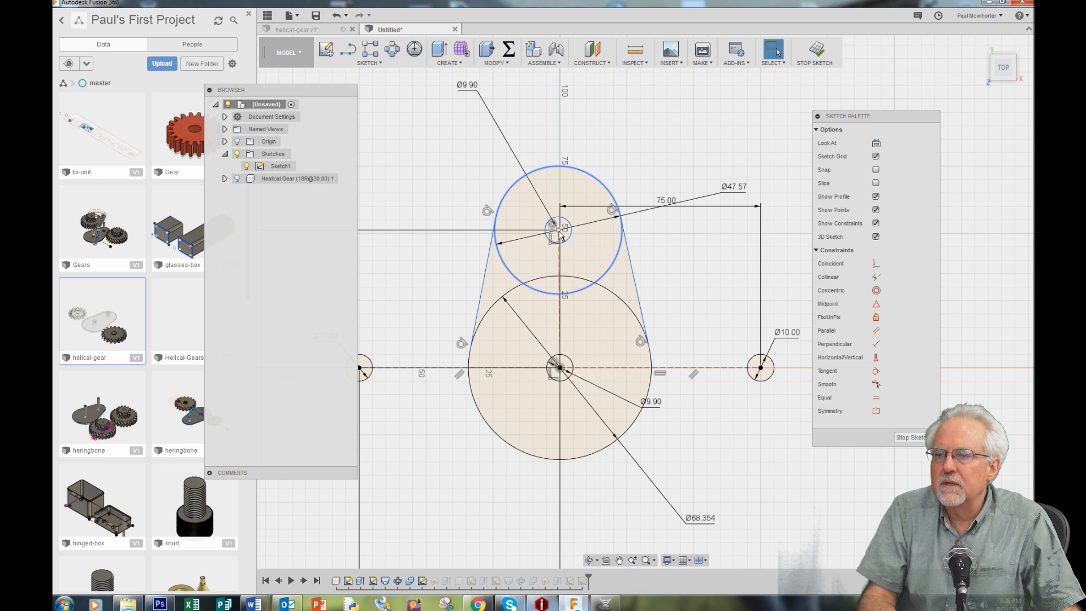
Try moving the 47.57 mm upper circle sideways to test its constraints, and undo the move
mouse_move(584, 174)
left_mouse_down()
mouse_move(599, 147)
mouse_move(589, 126)
left_mouse_up()
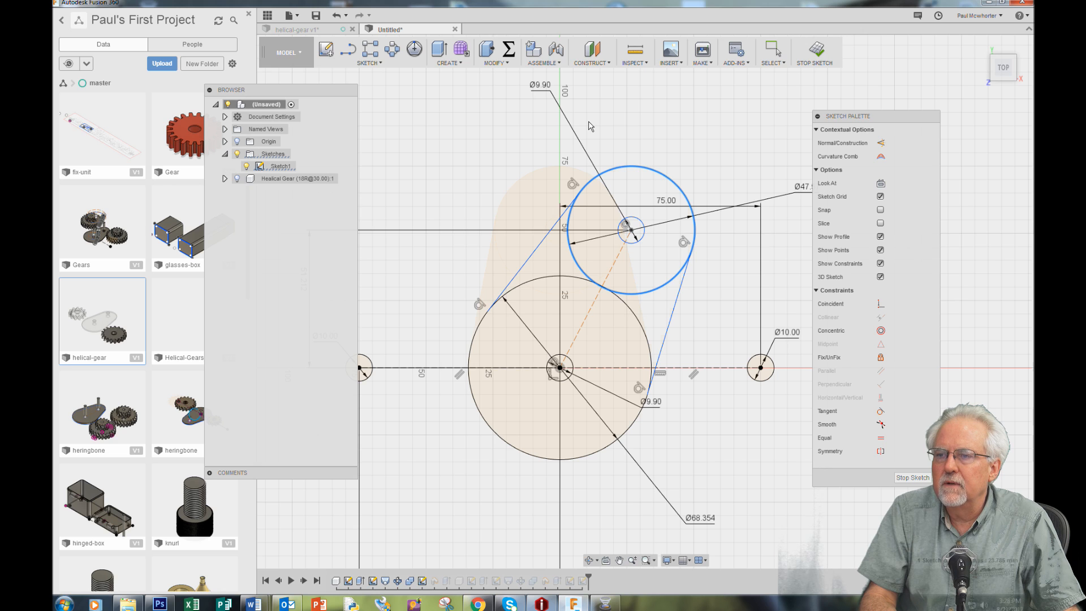
left_click(337, 18)
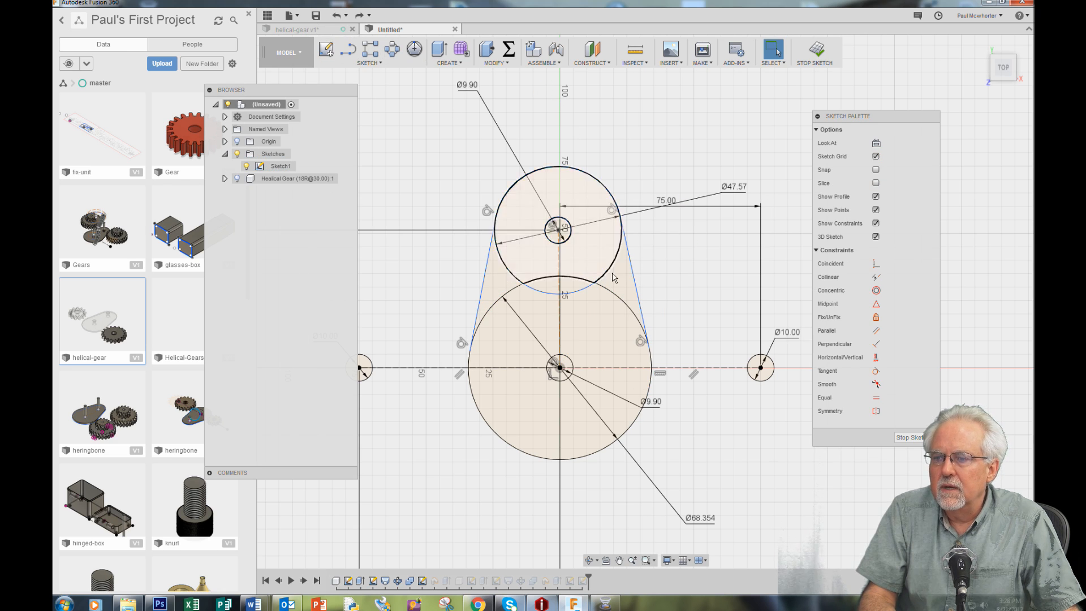
scroll(558, 247, "up", 9)
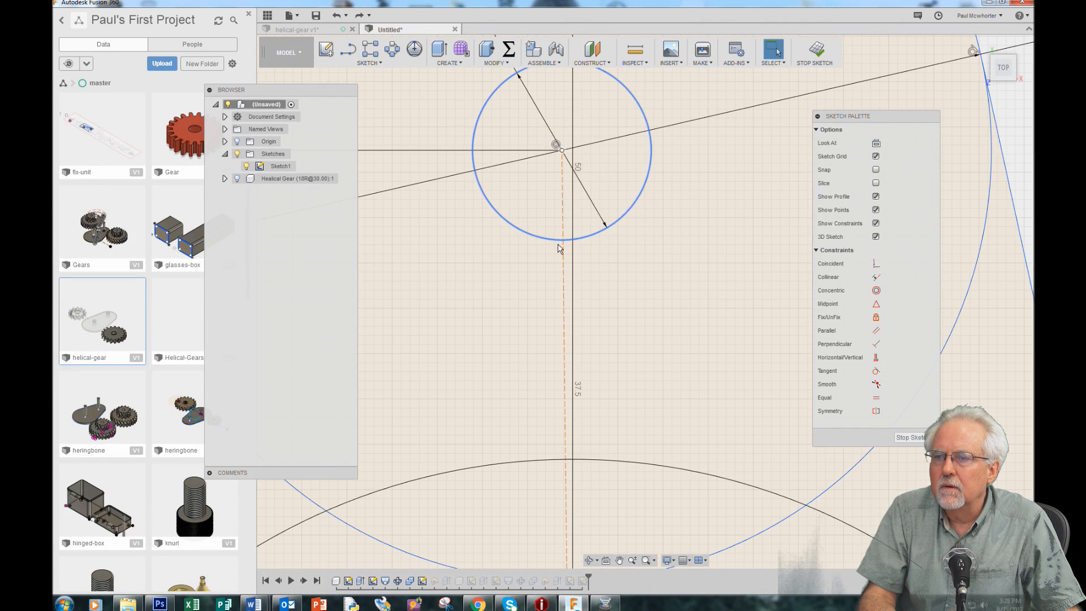
scroll(559, 248, "down", 7)
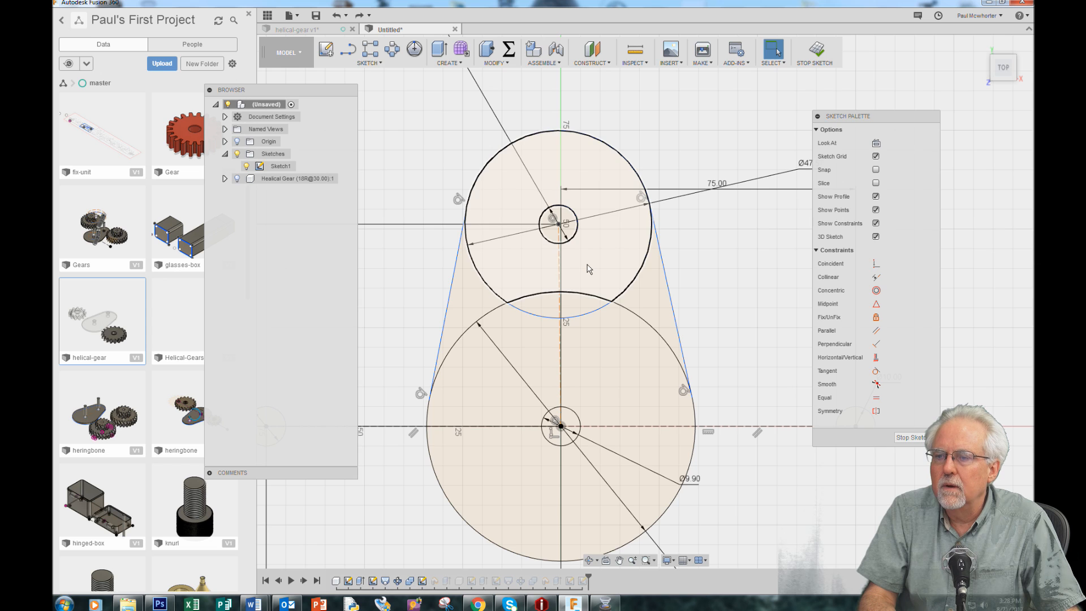
Trim away the arcs of the two large circles that lie inside the tangent-sided outline, and finish the sketch
scroll(716, 252, "down", 1)
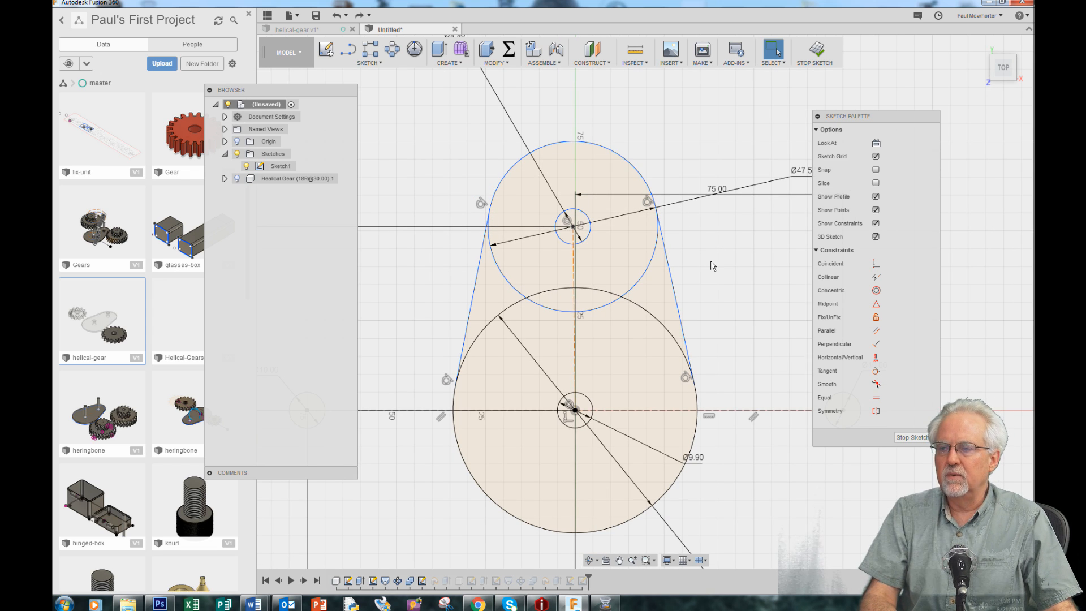
scroll(712, 266, "down", 2)
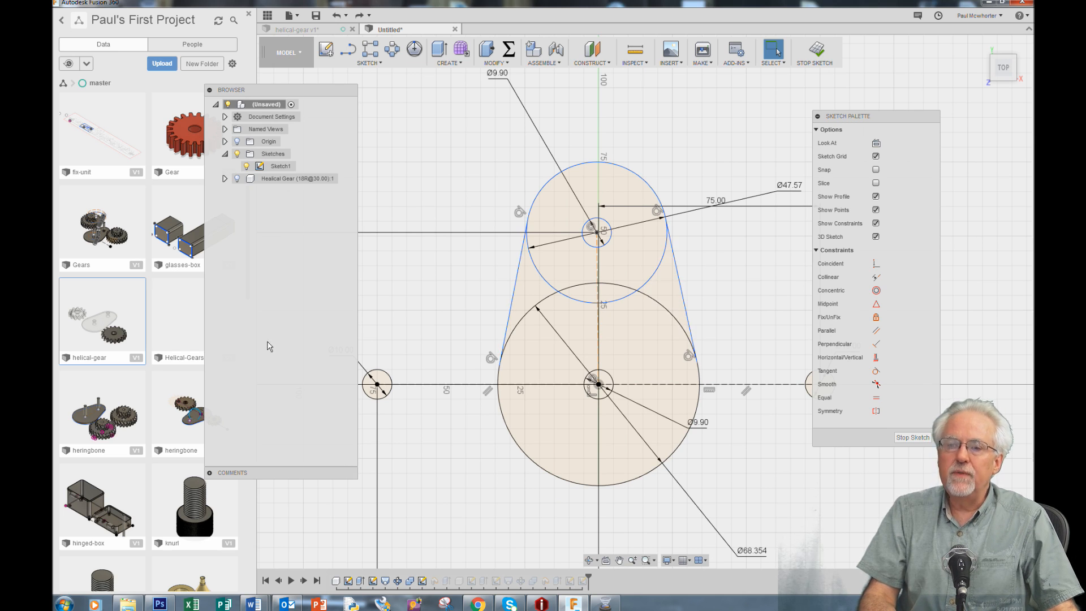
left_click(381, 62)
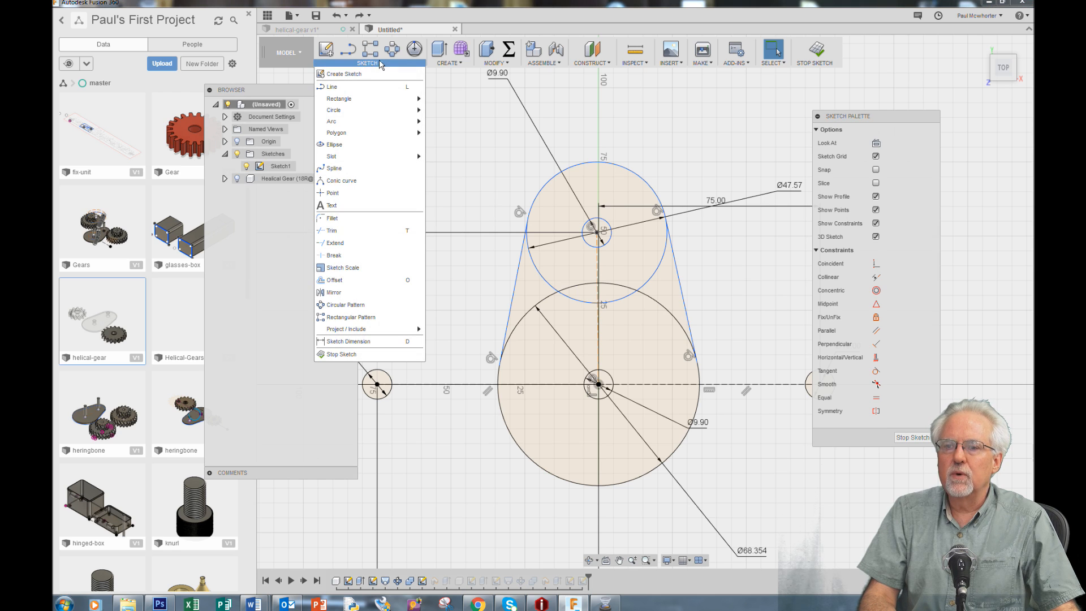
left_click(355, 232)
left_click(541, 293)
left_click(534, 319)
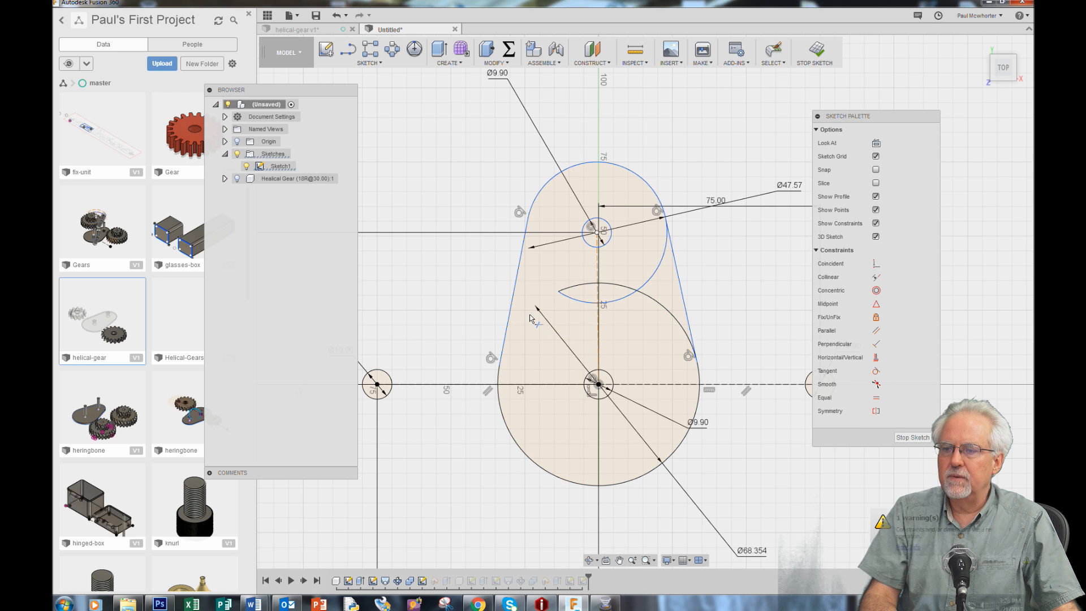
left_click(578, 301)
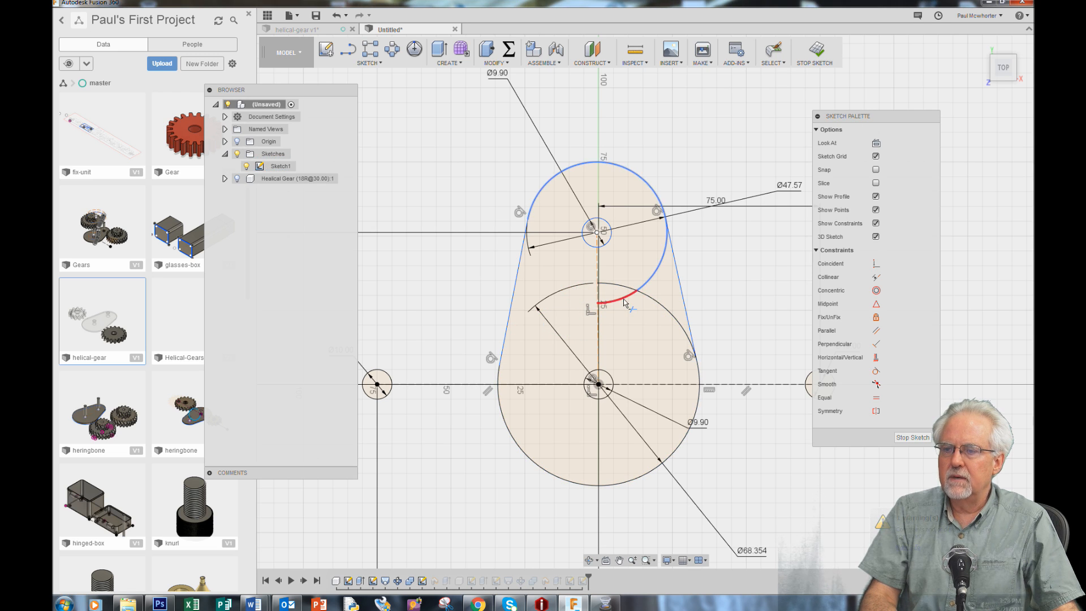
left_click(625, 301)
left_click(624, 286)
left_click(654, 277)
left_click(668, 315)
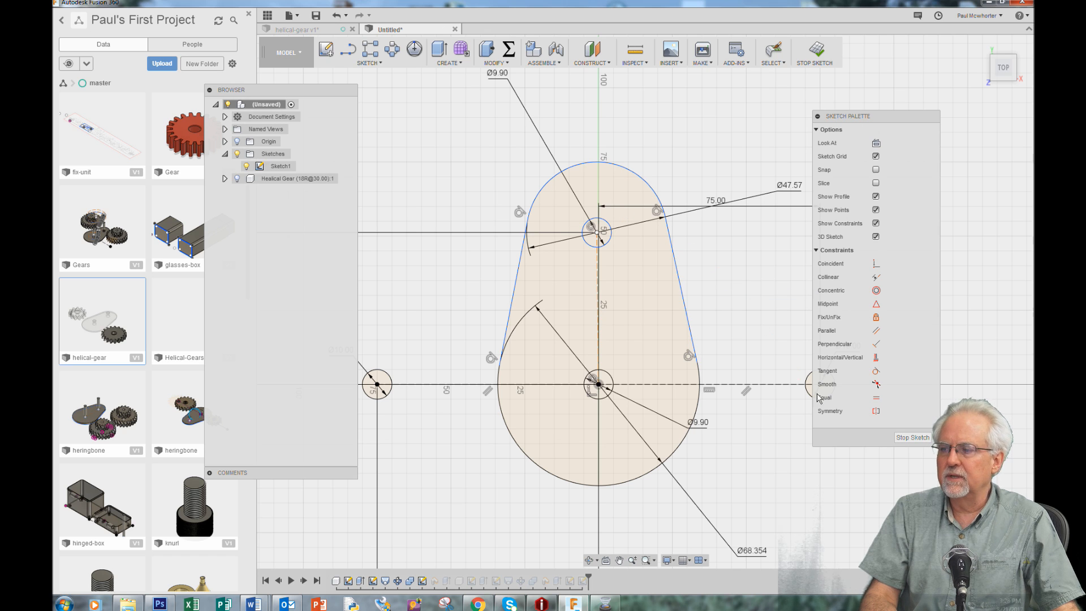
left_click(908, 440)
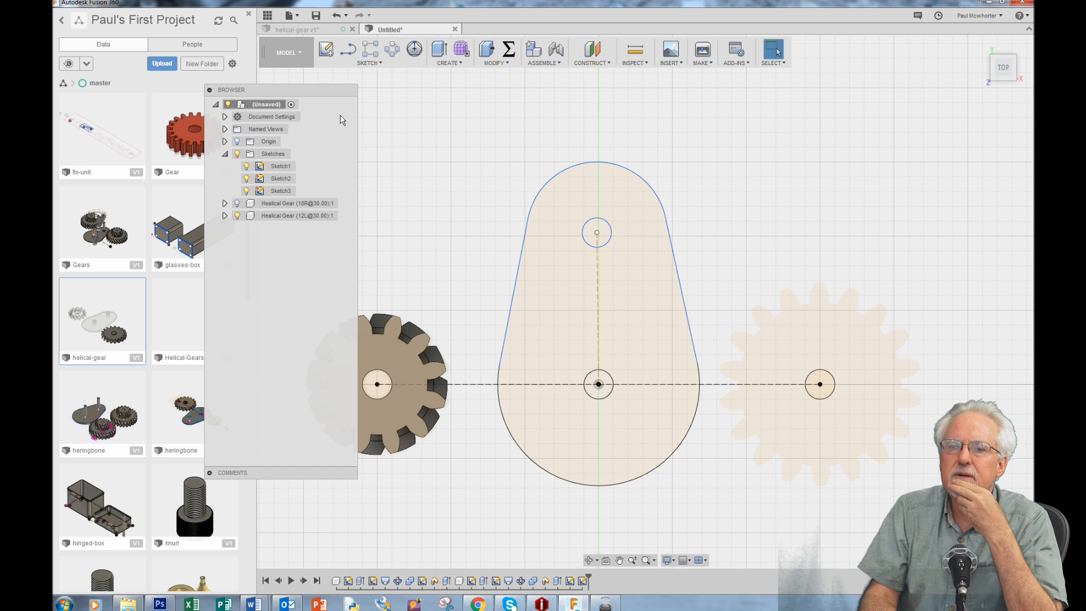
Reopen Sketch1, set the vertical distance between the plate's two hole centers to 52.212 mm, and finish the sketch
right_click(280, 168)
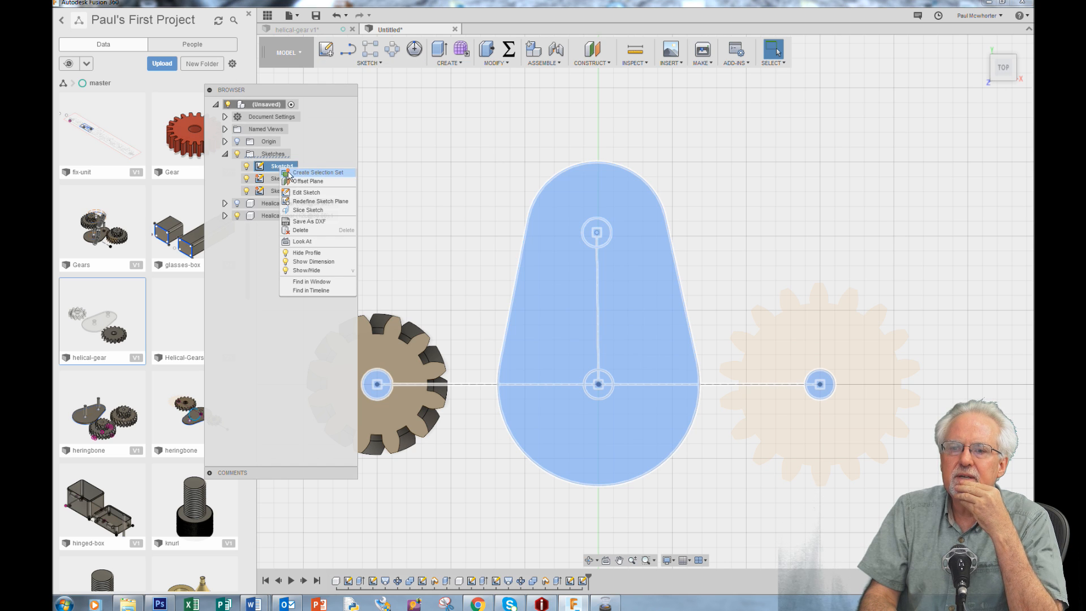
left_click(304, 193)
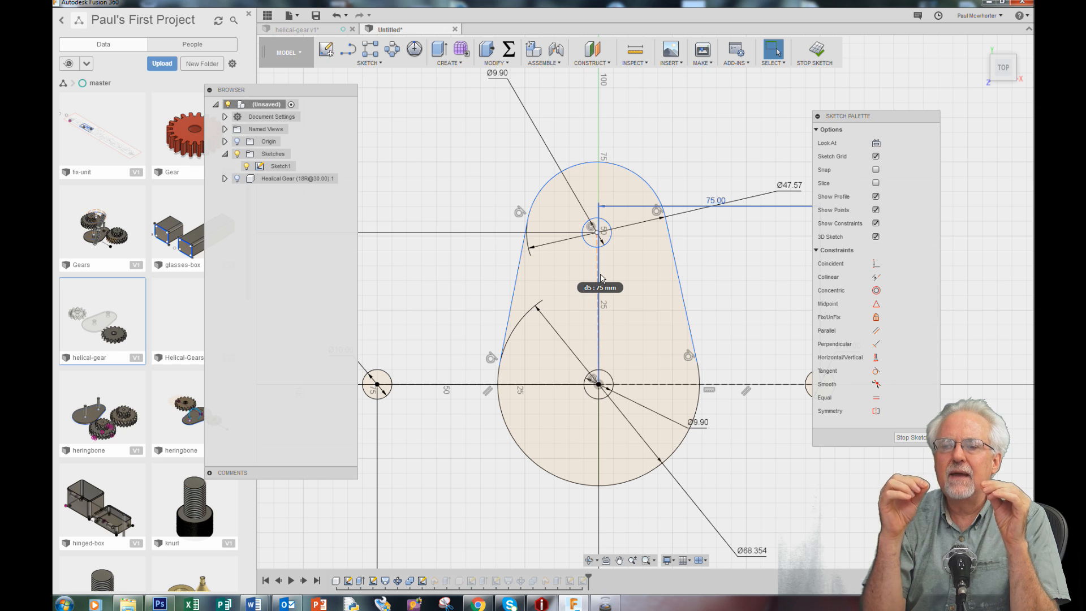
scroll(784, 289, "down", 4)
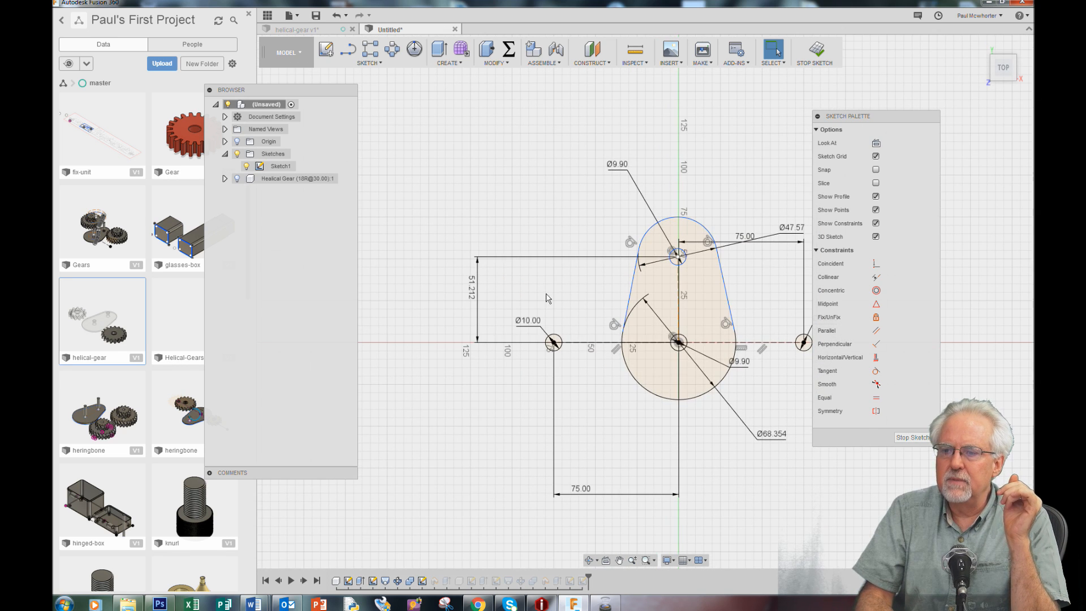
left_click(475, 291)
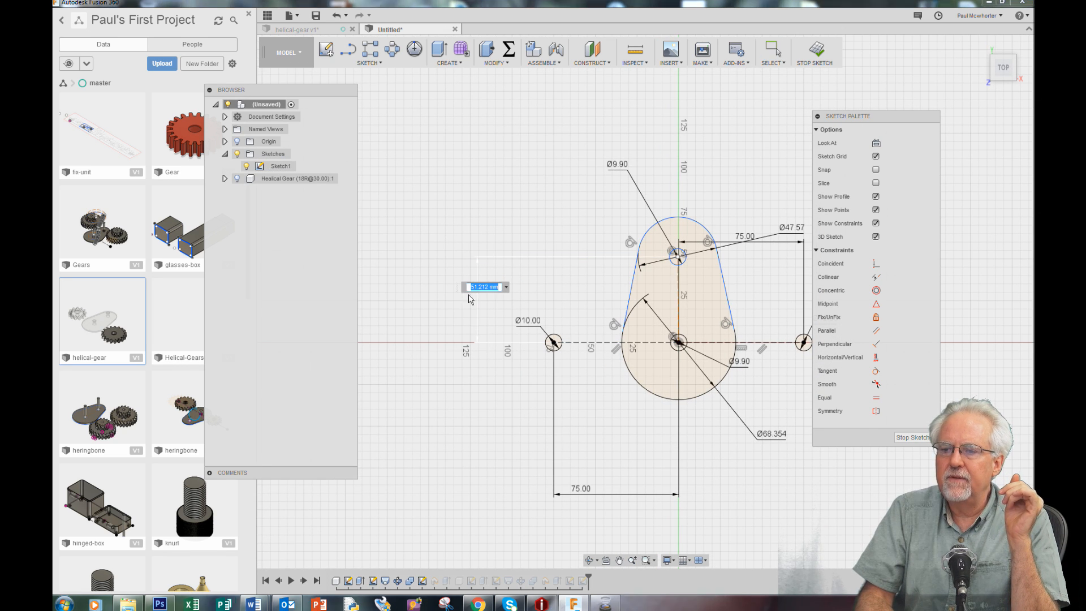
left_click(479, 287)
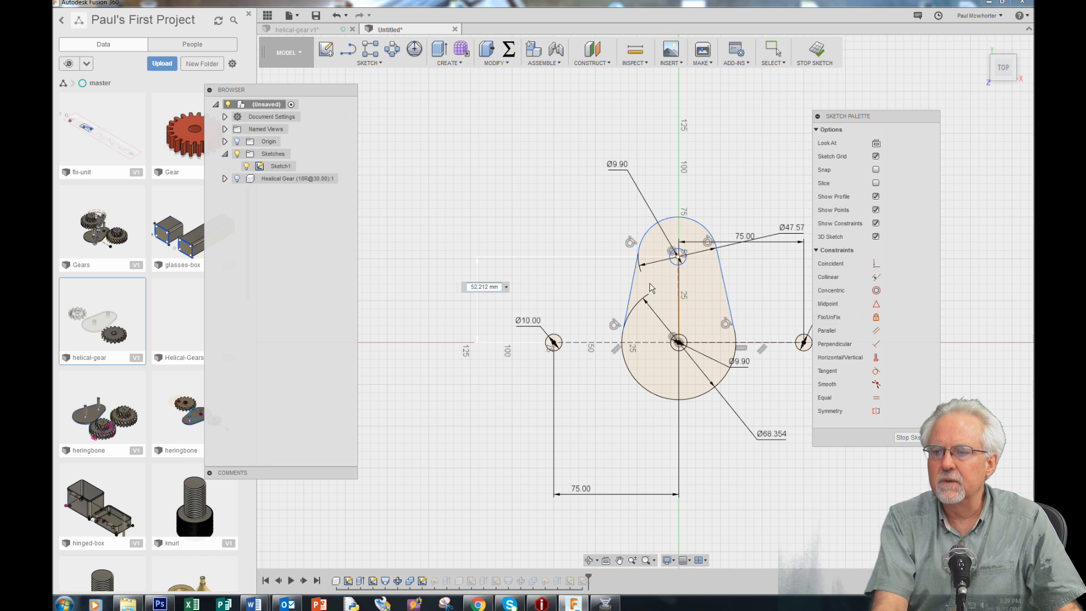
key("Return")
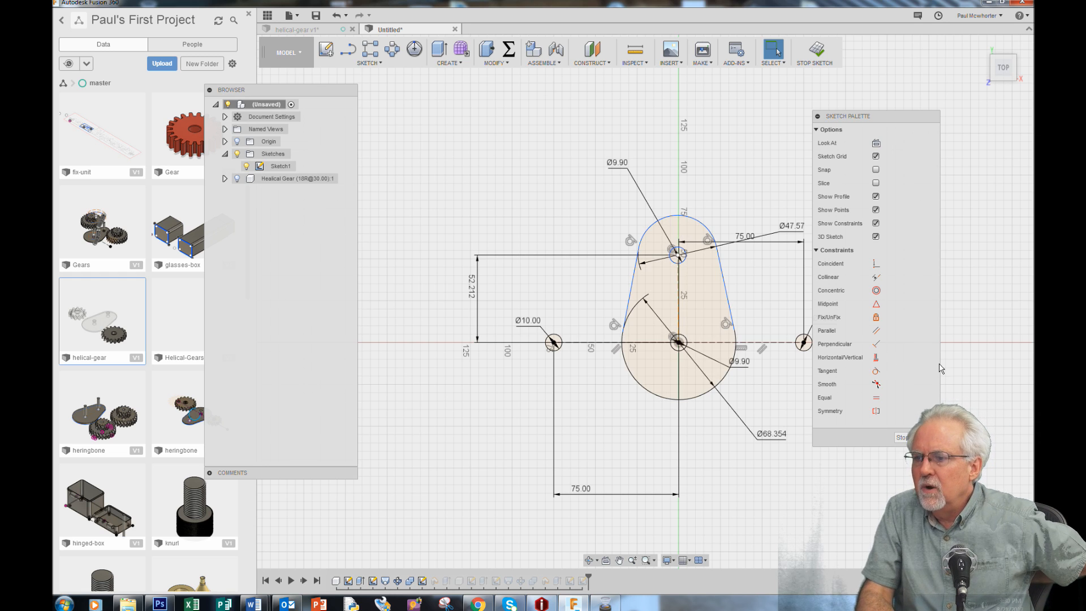
left_click(918, 438)
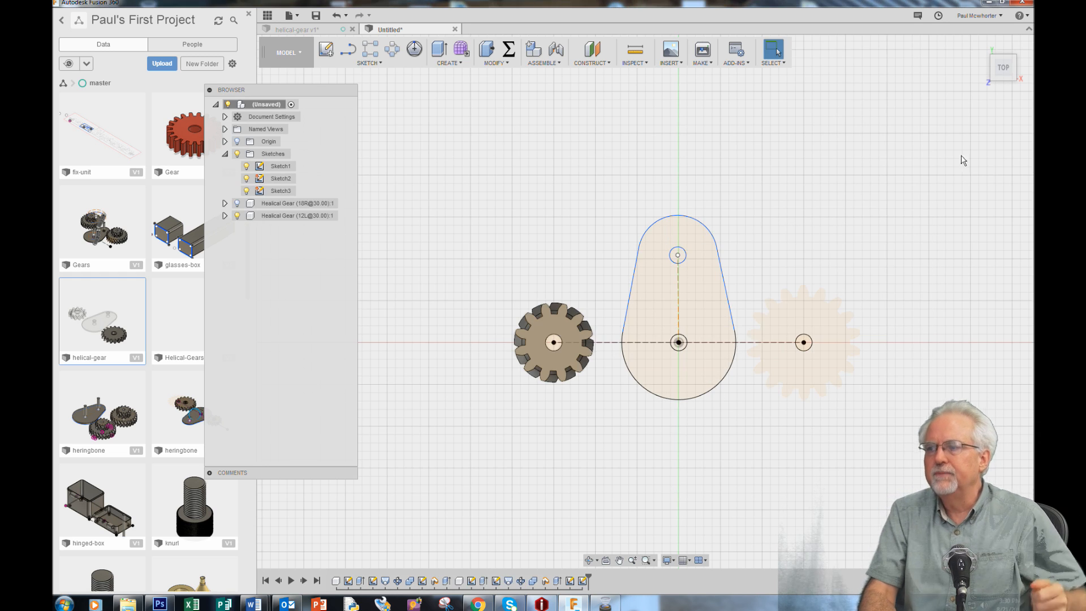
Extrude the tangent-sided plate profile of Sketch1, without its two hole circles, upward 3 mm as a new body
left_click(980, 44)
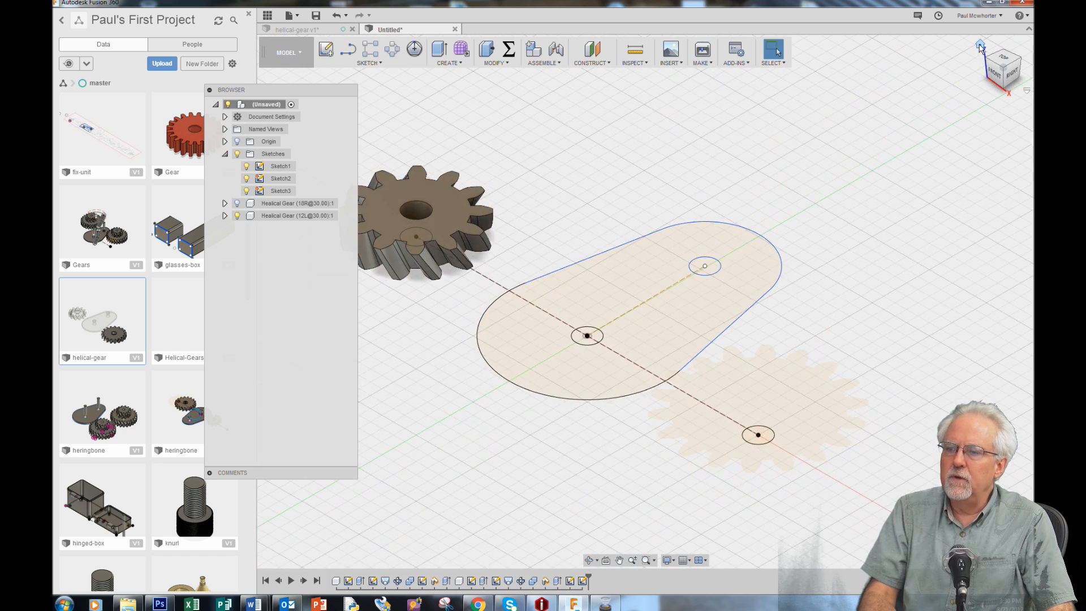
left_click(660, 346)
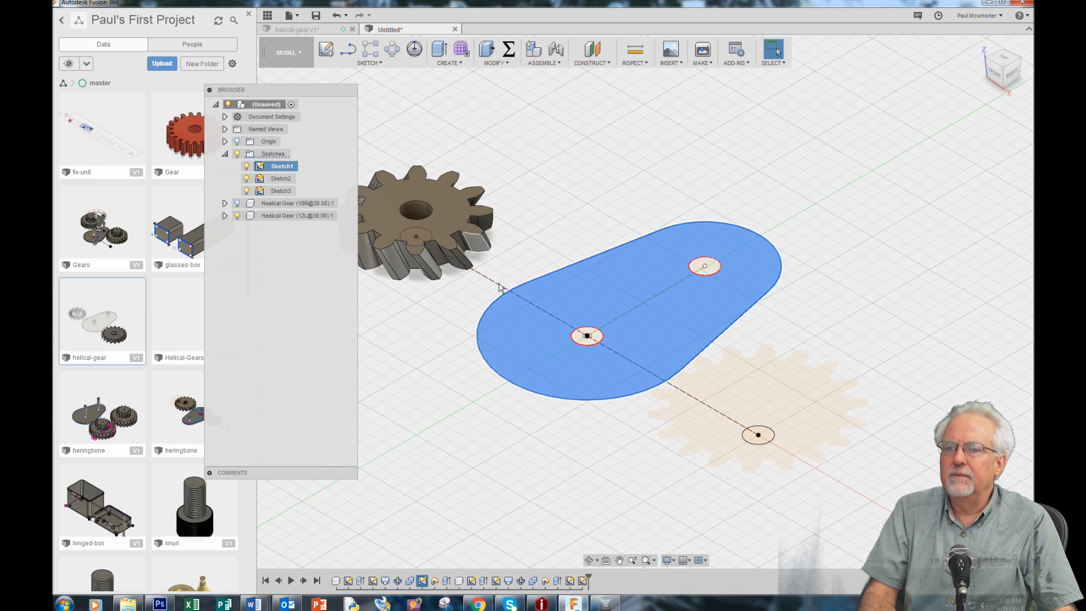
left_click(448, 62)
left_click(450, 87)
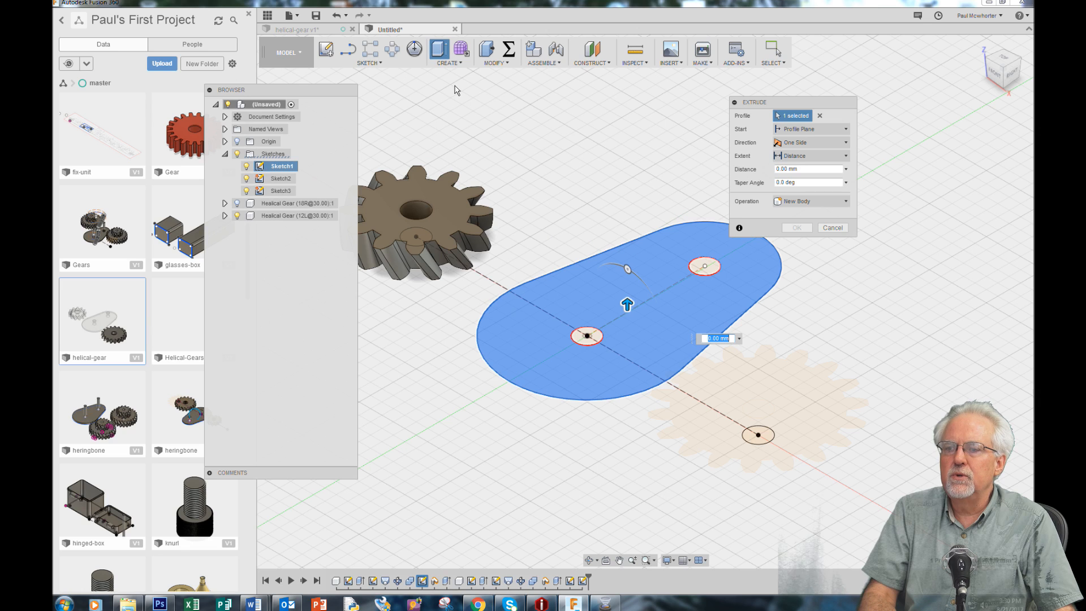
left_click_drag(627, 303, 627, 291)
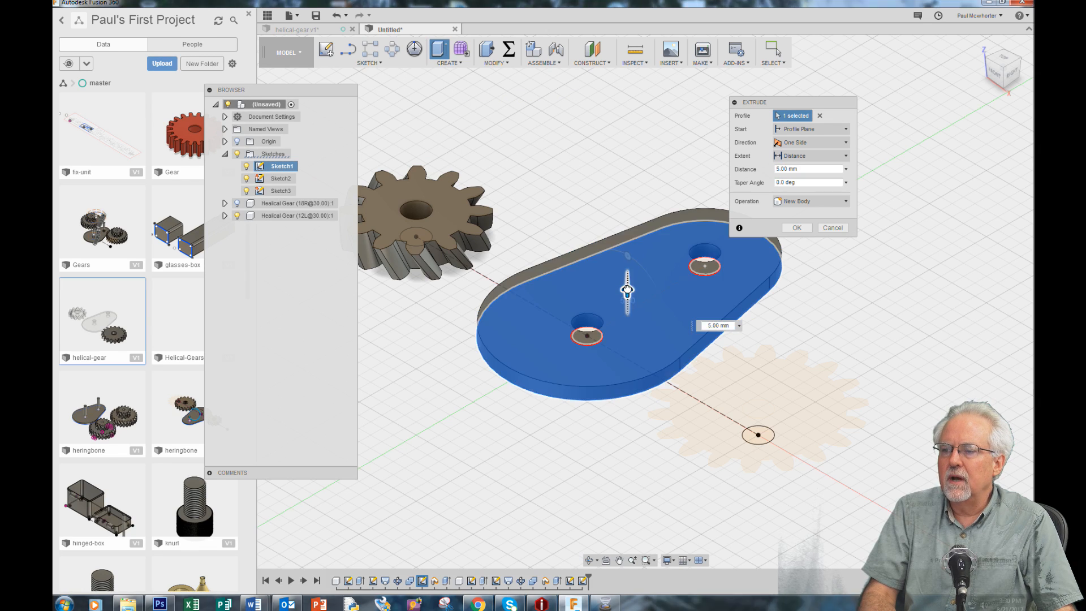
type("3")
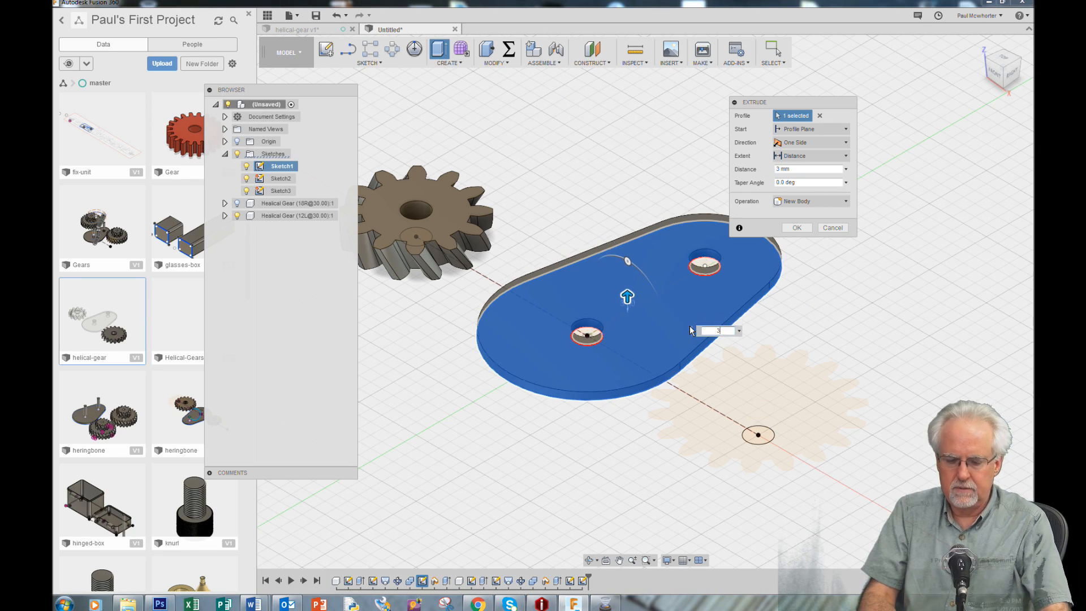
key("Return")
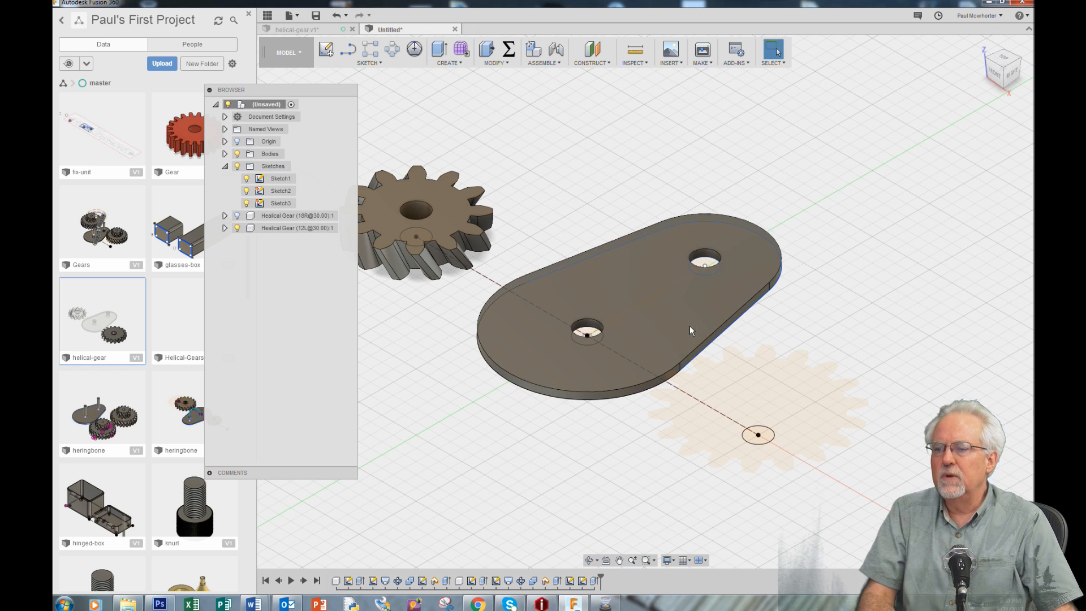
Extrude the two circles in the plate's holes upward into shaft pins joined to the plate
left_click(707, 265)
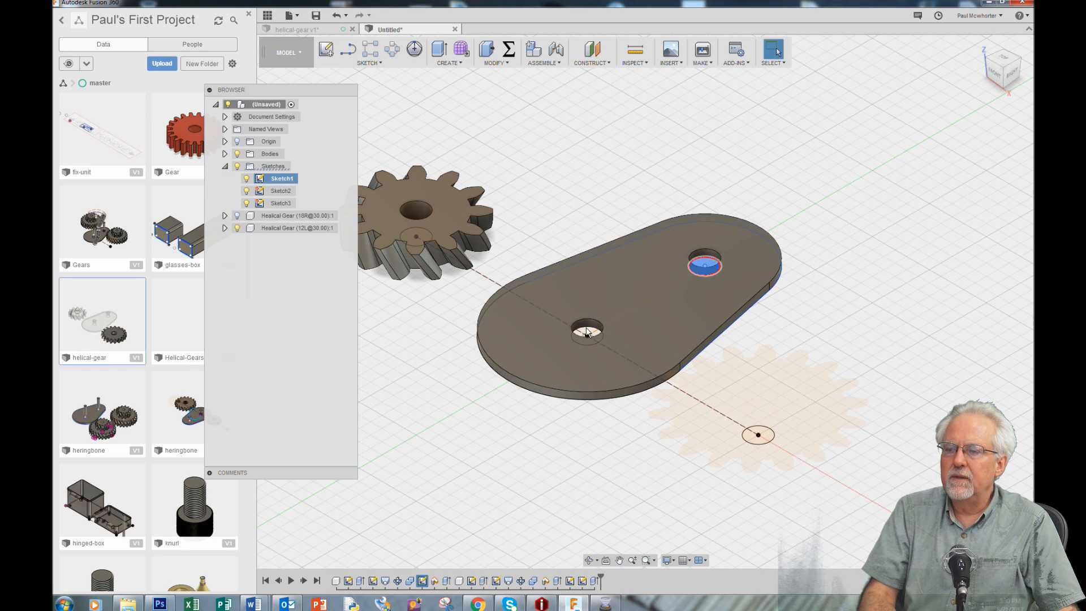
key("Escape")
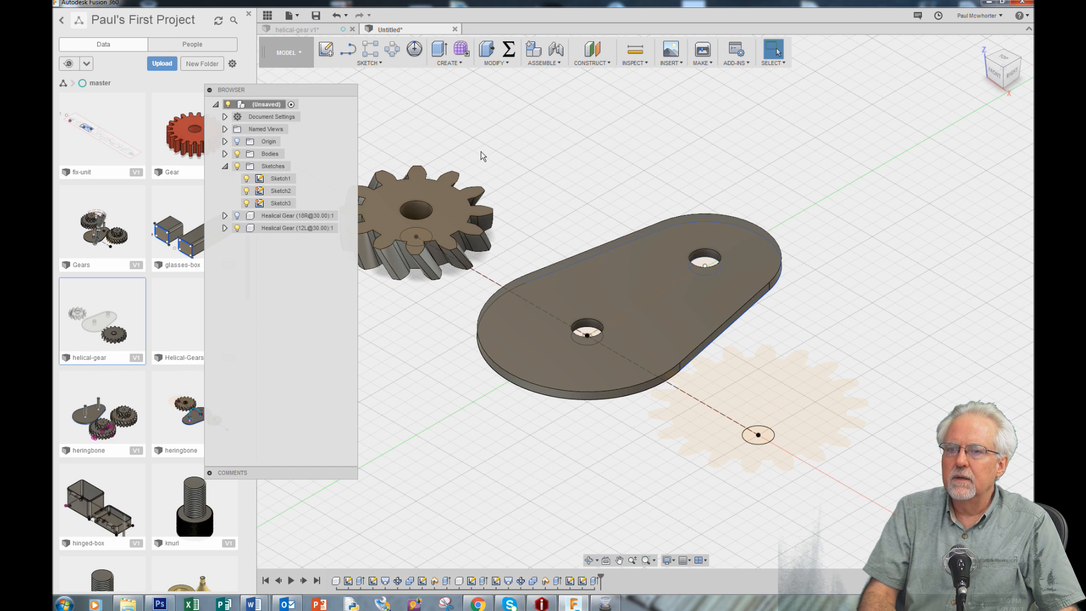
left_click(448, 62)
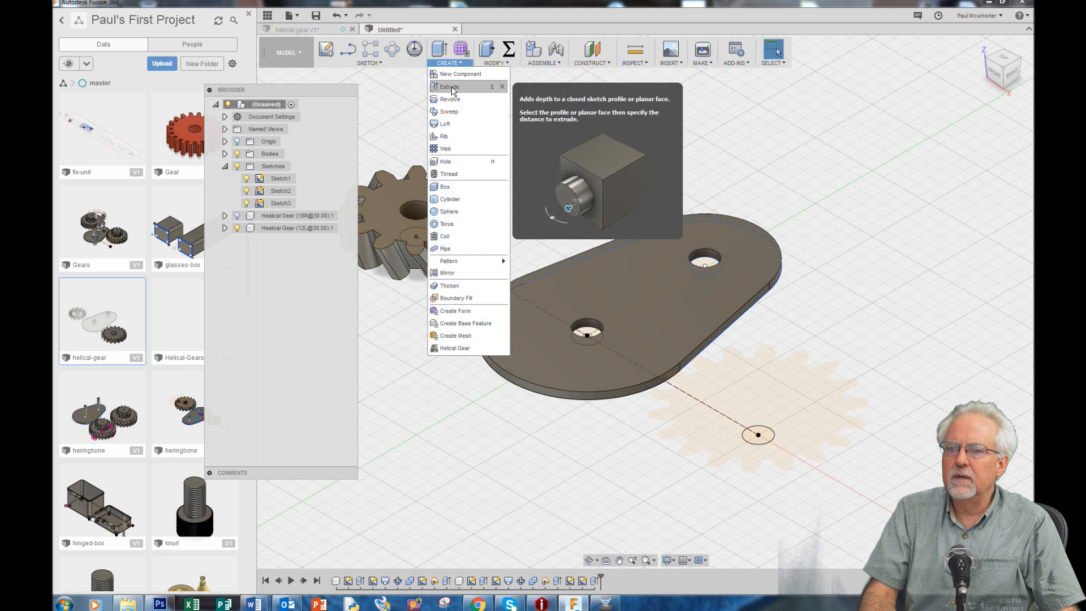
left_click(451, 87)
left_click(589, 335)
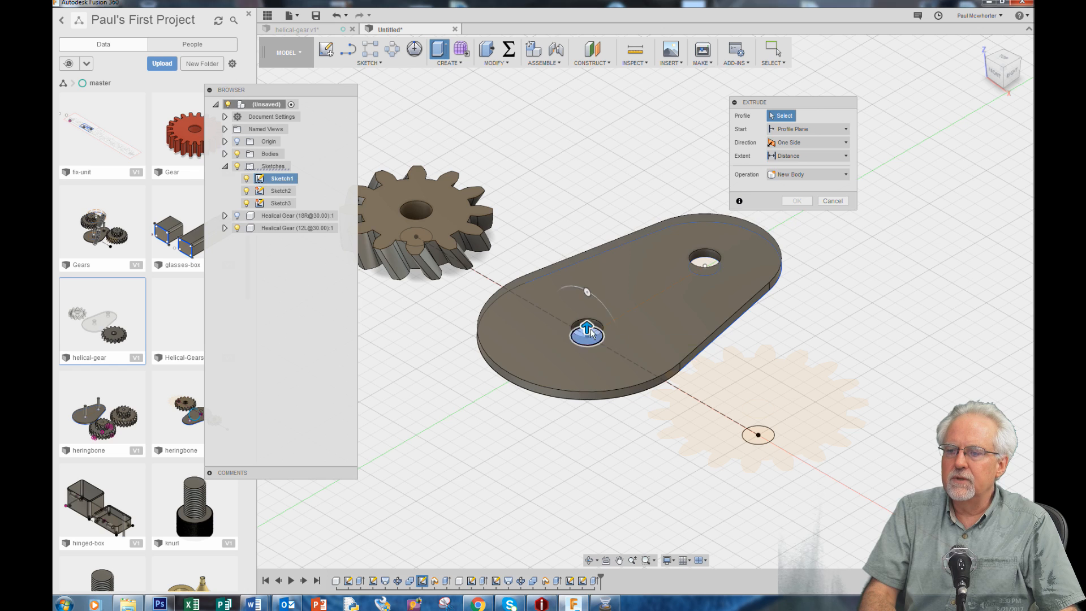
left_click(706, 264)
left_click_drag(703, 258, 697, 186)
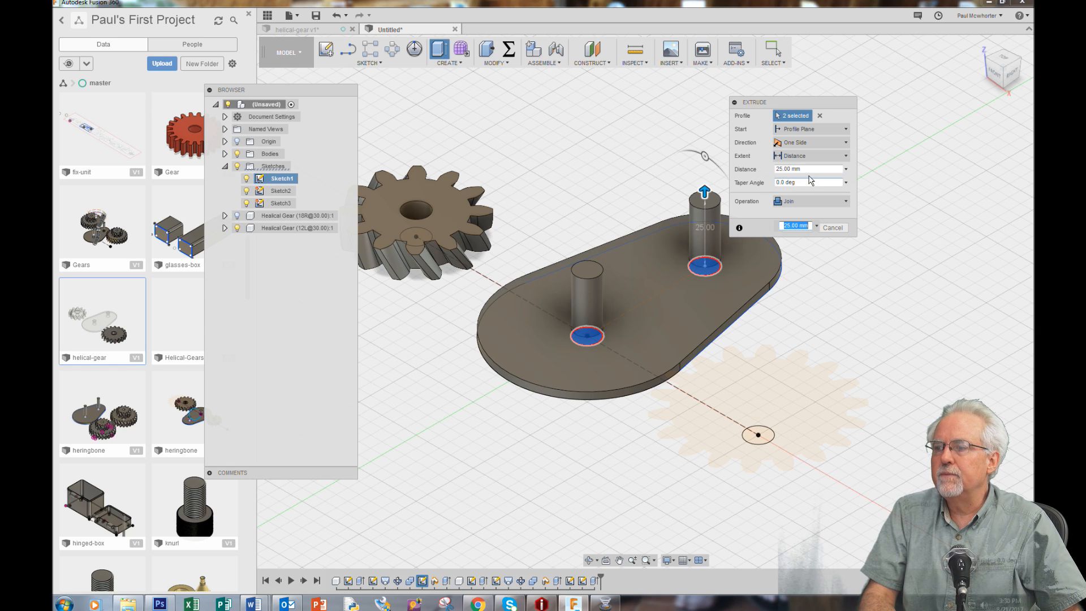
left_click(807, 227)
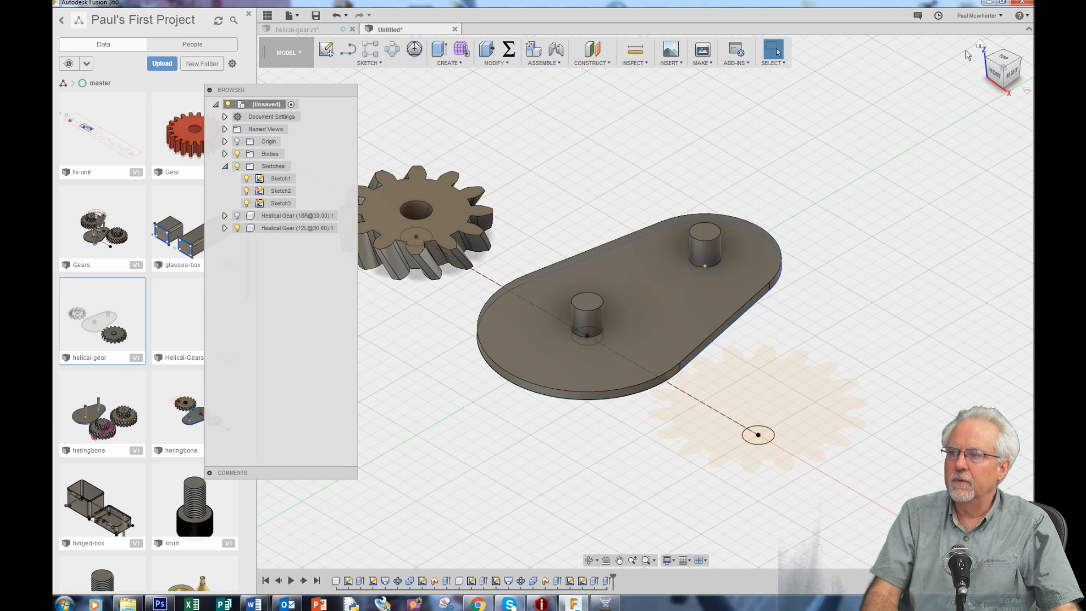
Show the hidden 18-tooth helical gear component beside the plate
left_click(979, 46)
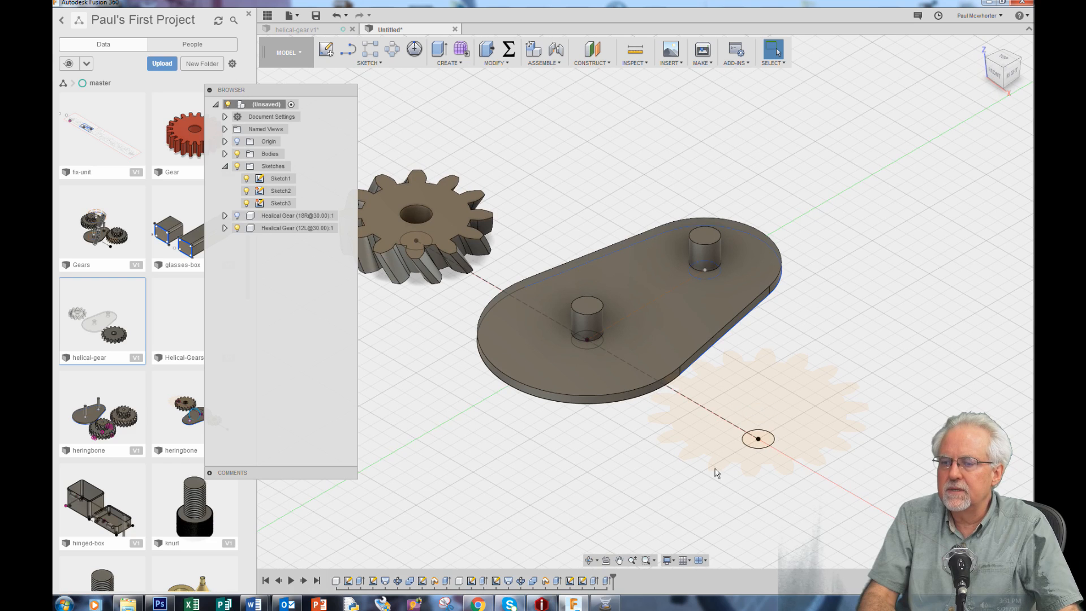
left_click(620, 560)
left_click_drag(575, 471, 644, 458)
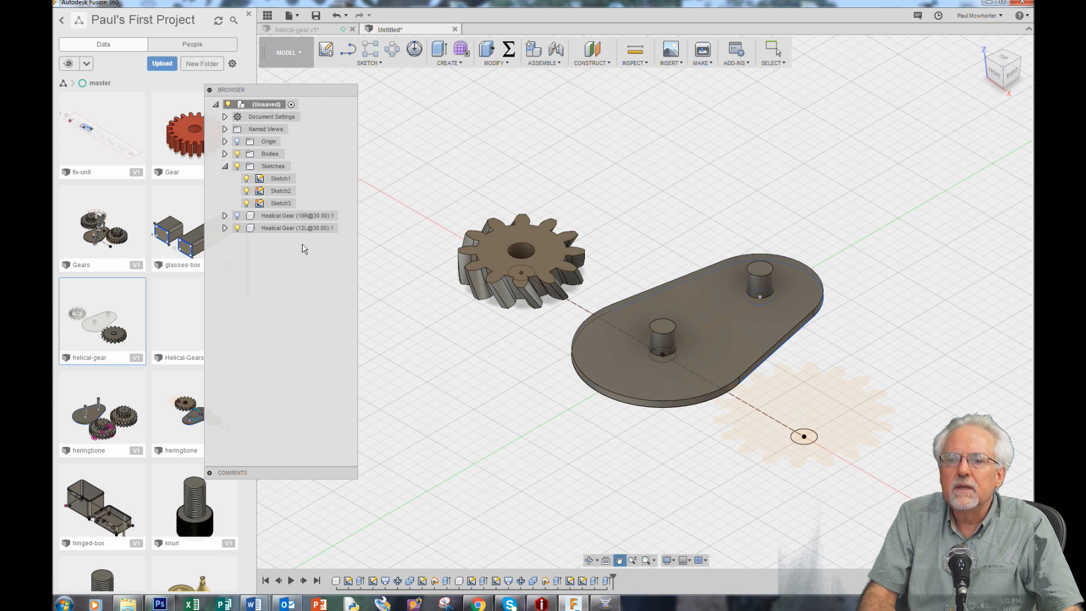
left_click(237, 217)
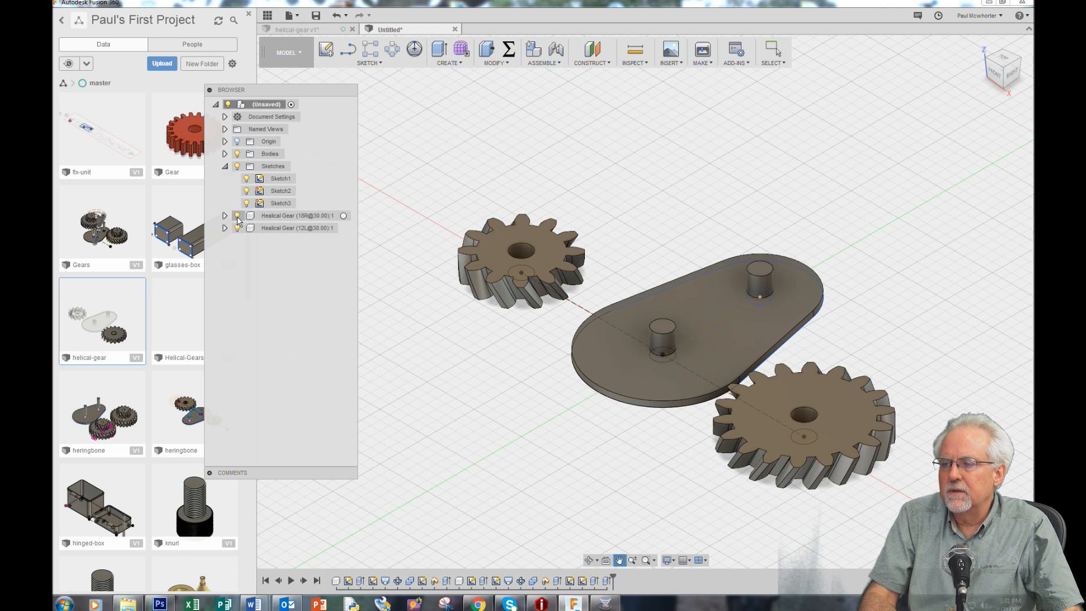
Translate the 12-tooth helical gear component 15 mm along X toward the plate
left_click_drag(499, 381, 486, 348)
left_click(592, 563)
left_click_drag(582, 475, 566, 305)
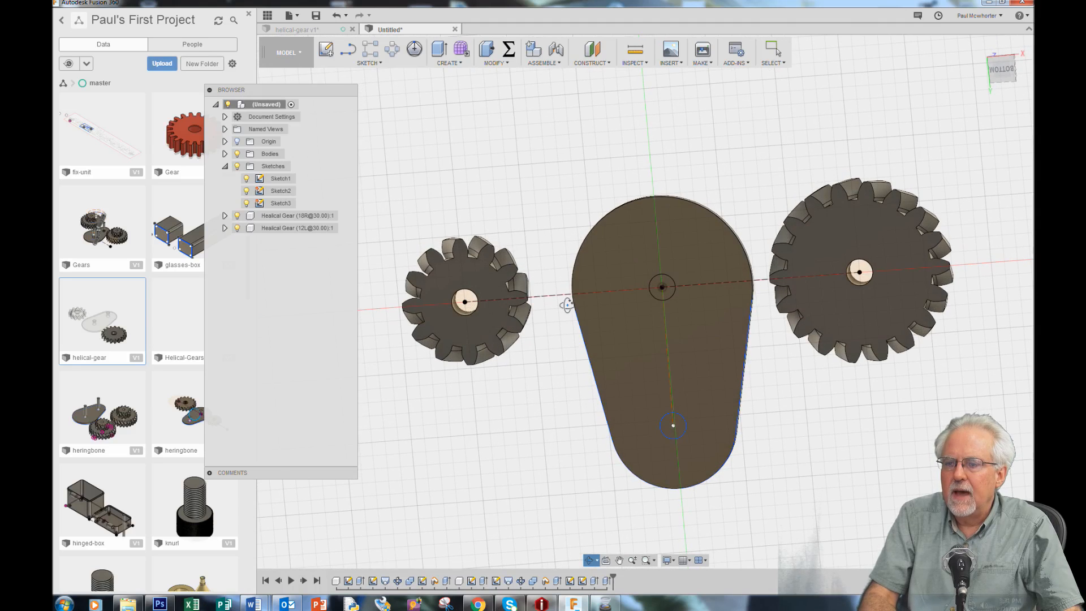
right_click(531, 382)
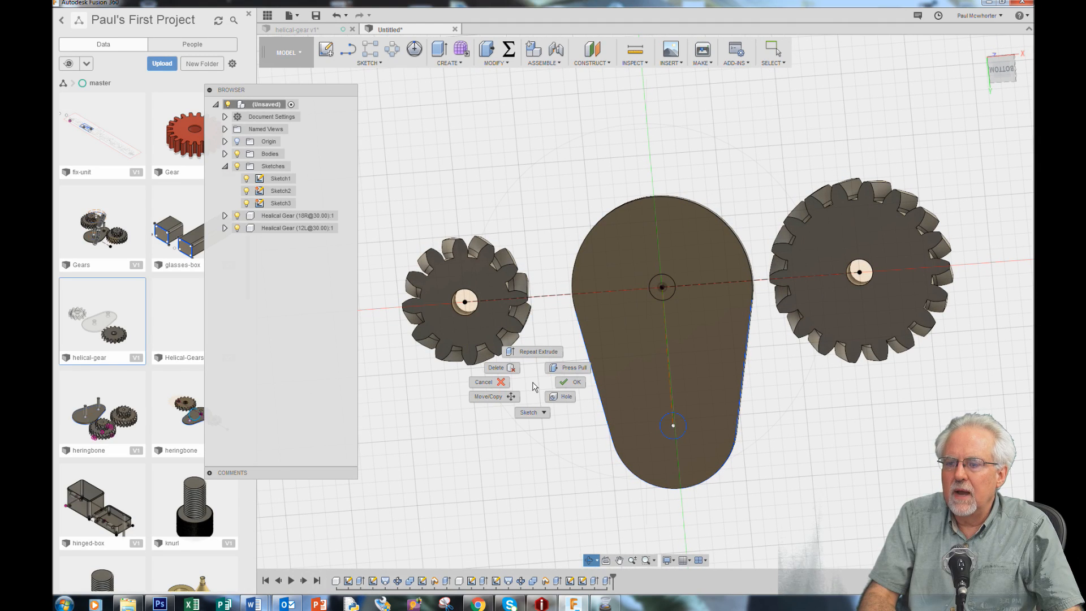
left_click(573, 383)
right_click(480, 152)
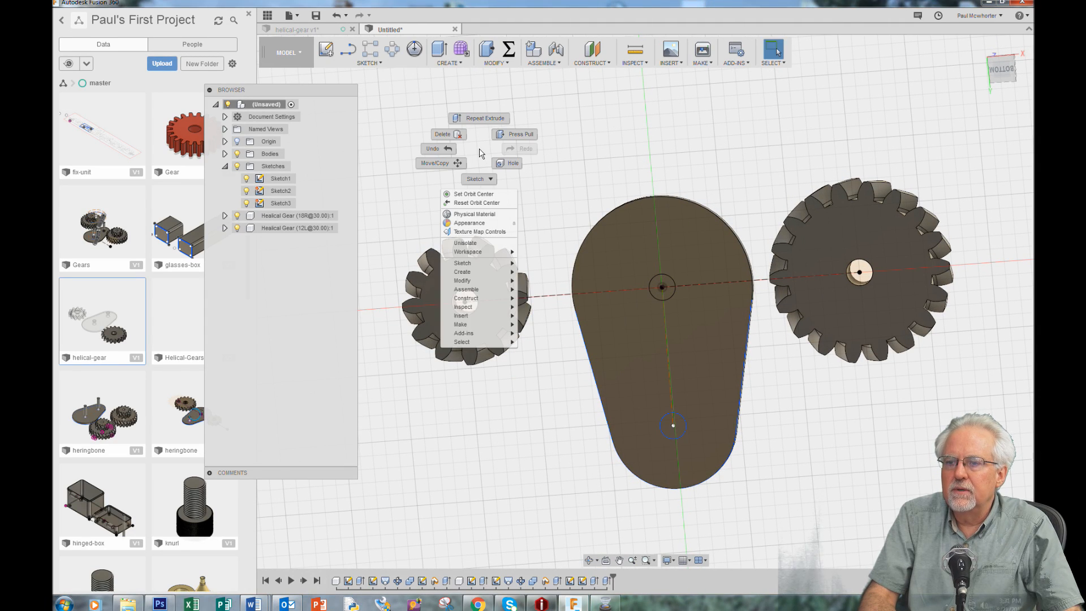
left_click(439, 163)
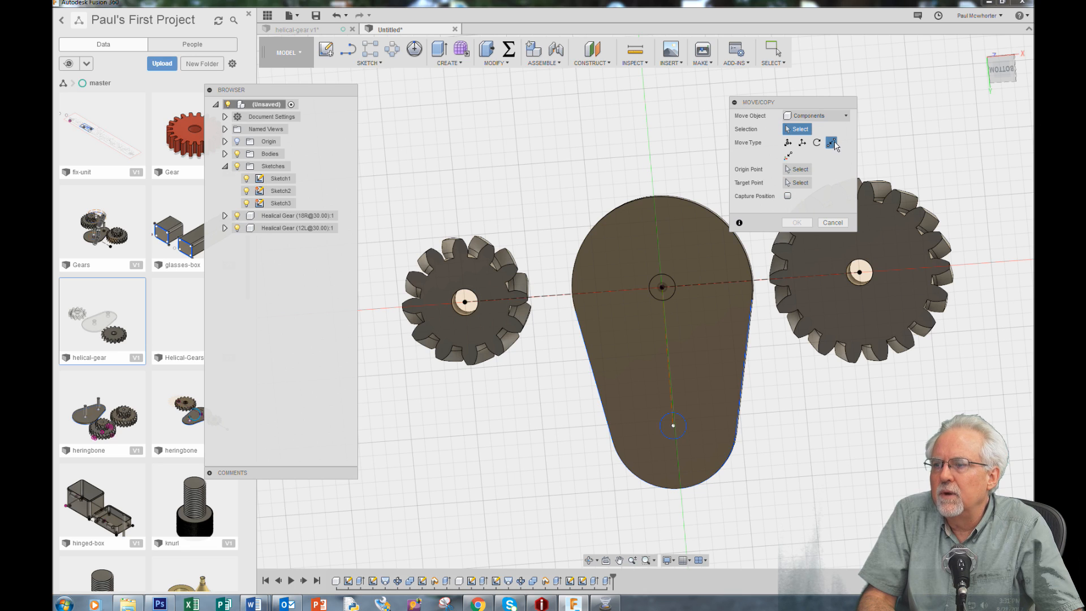
left_click(802, 142)
left_click(492, 269)
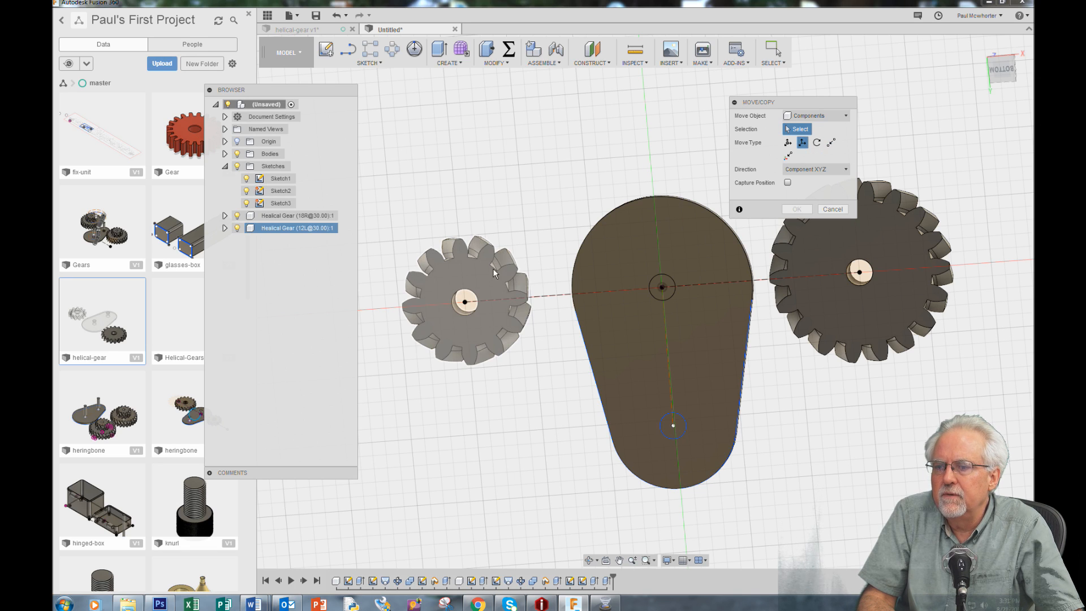
left_click(482, 265)
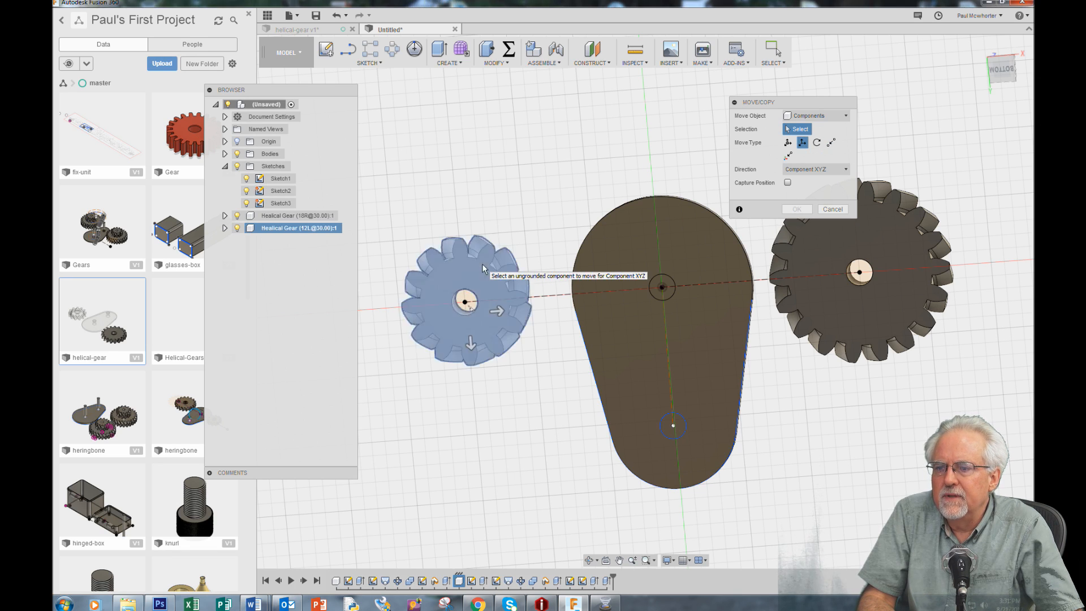
left_click_drag(497, 311, 535, 311)
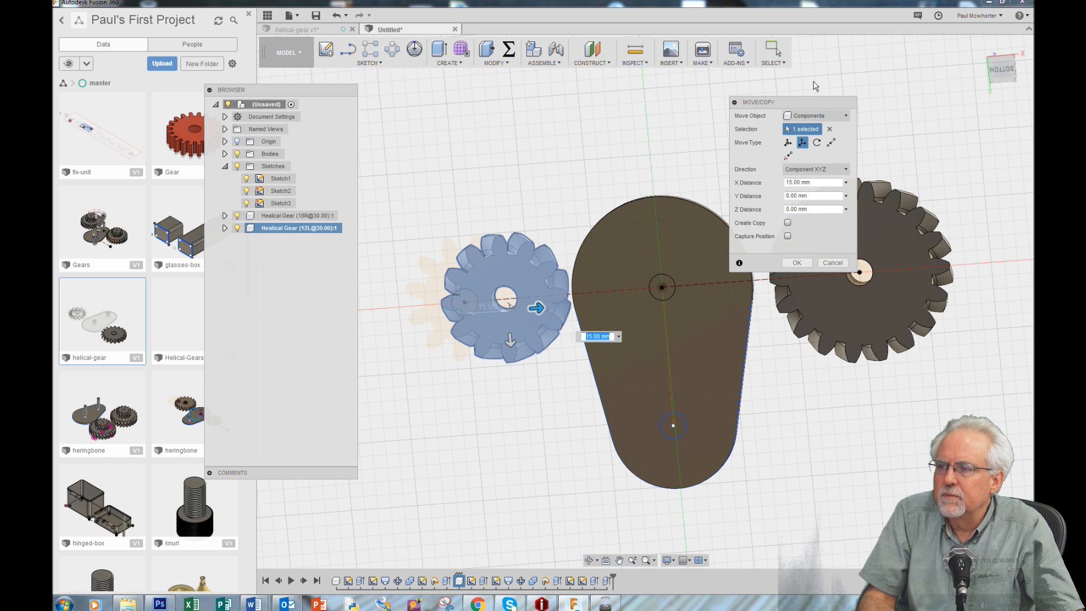
left_click(796, 263)
Translate the 18-tooth helical gear component -5 mm along X toward the plate
right_click(813, 96)
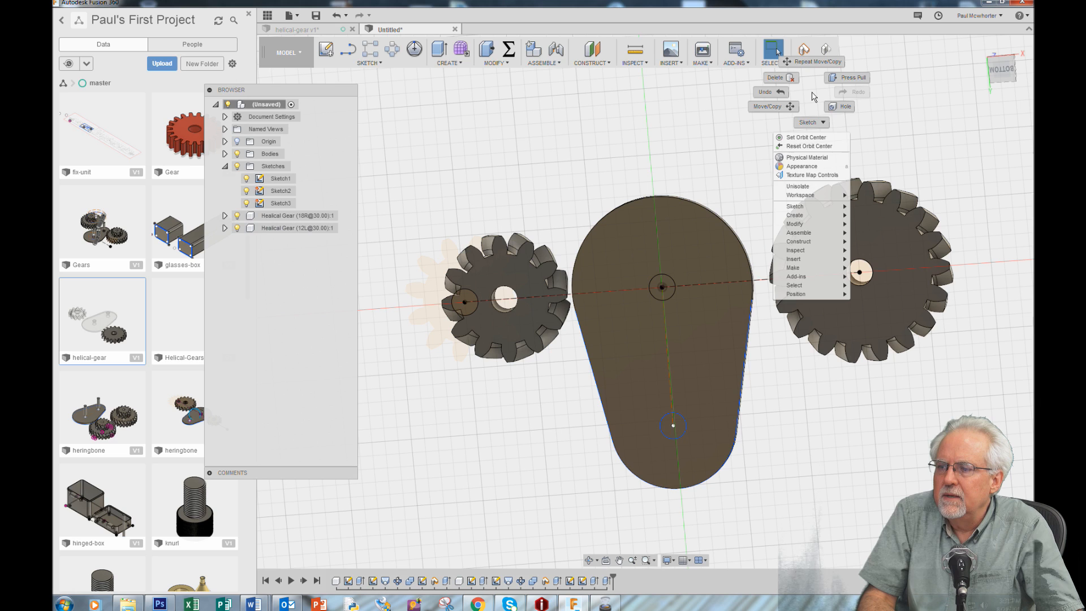
left_click(768, 107)
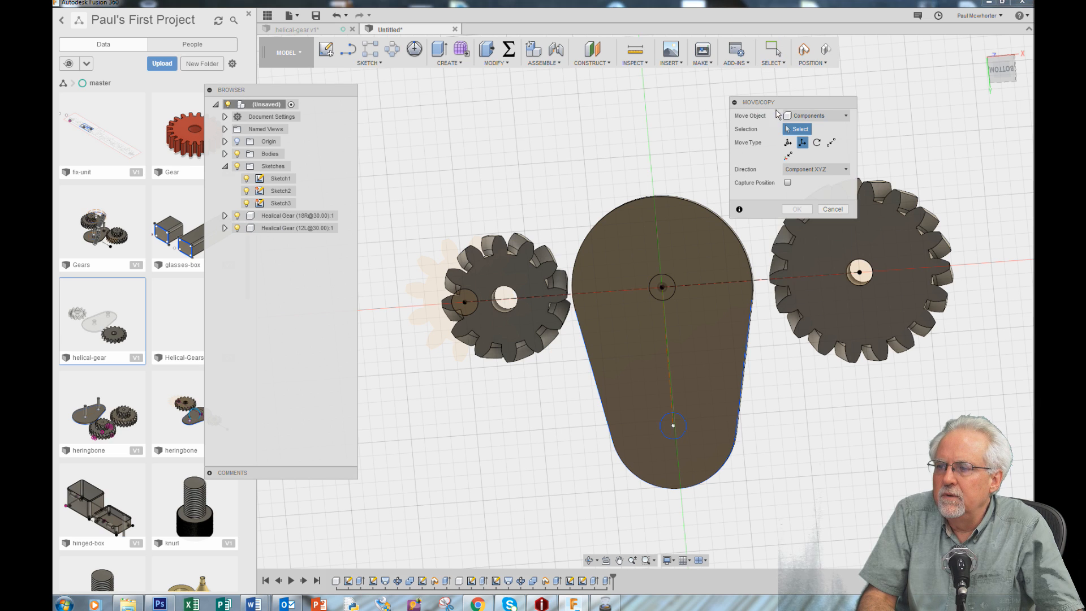
left_click(872, 239)
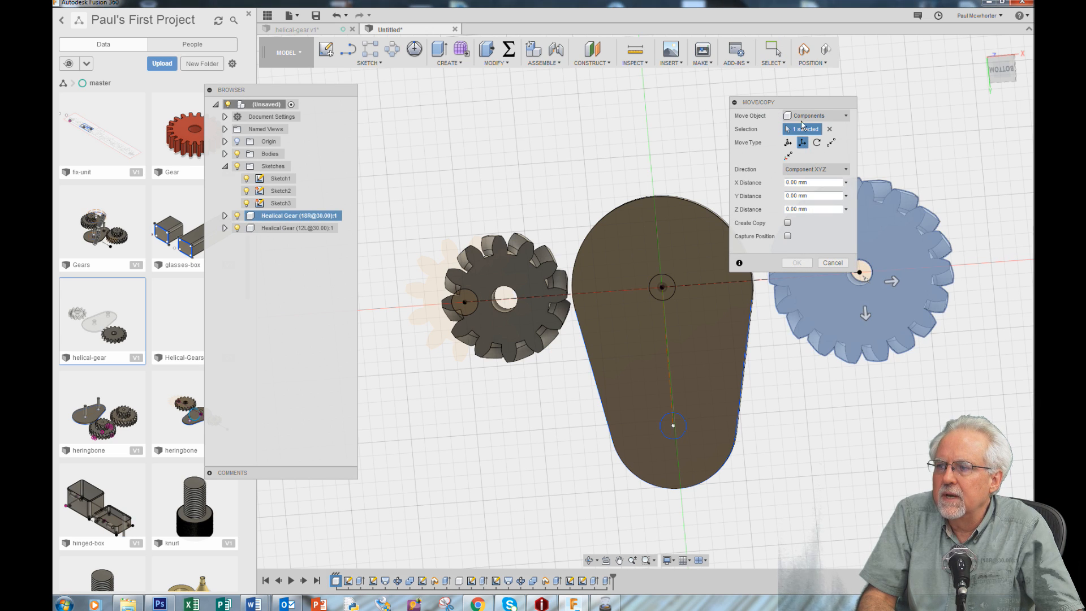
left_click_drag(806, 108, 647, 66)
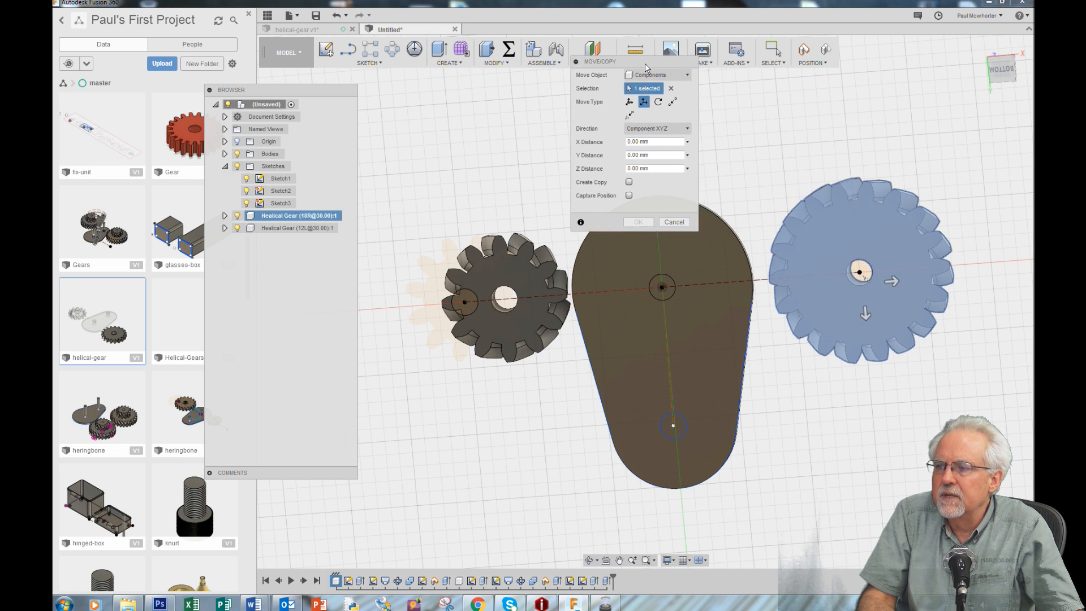
left_click(892, 281)
left_click_drag(893, 282, 881, 281)
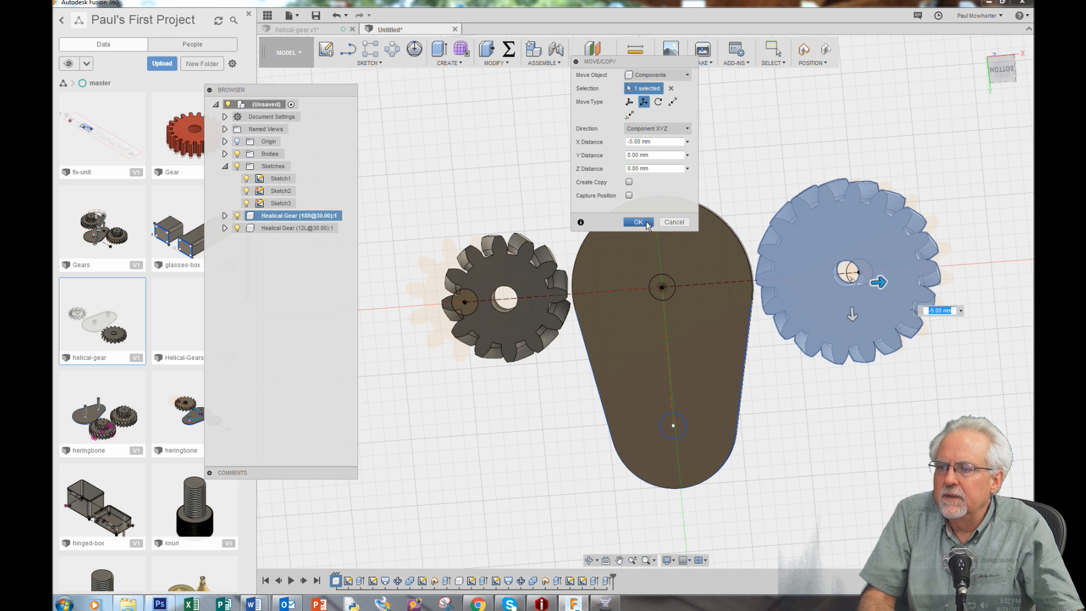
left_click(638, 222)
Examine the pinned plate and both repositioned gears from the side, from above and at an angle
left_click(588, 562)
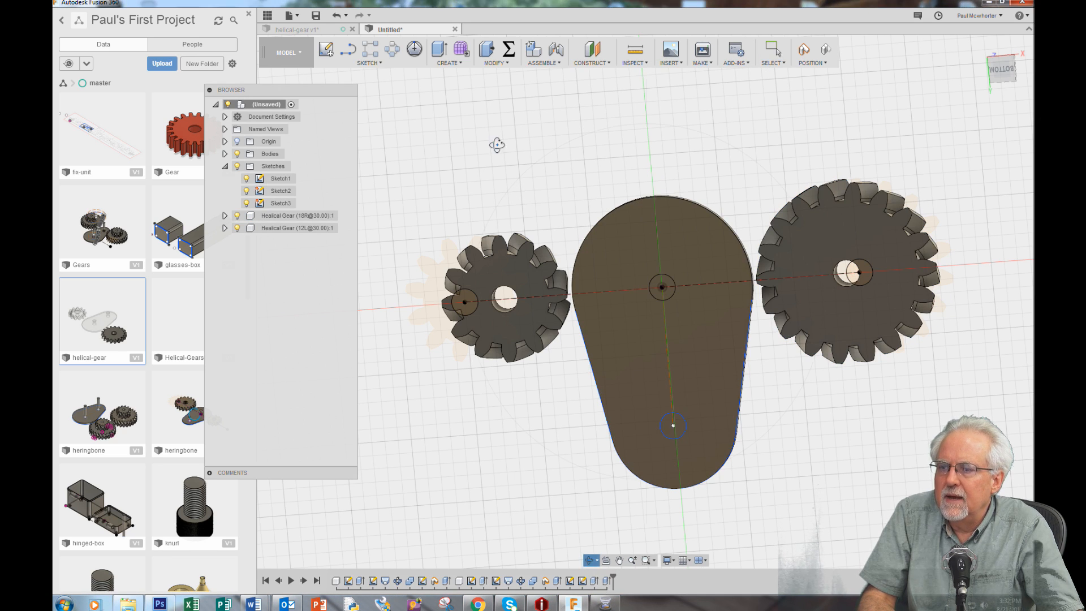
left_click_drag(556, 141, 563, 269)
left_click_drag(862, 287, 894, 391)
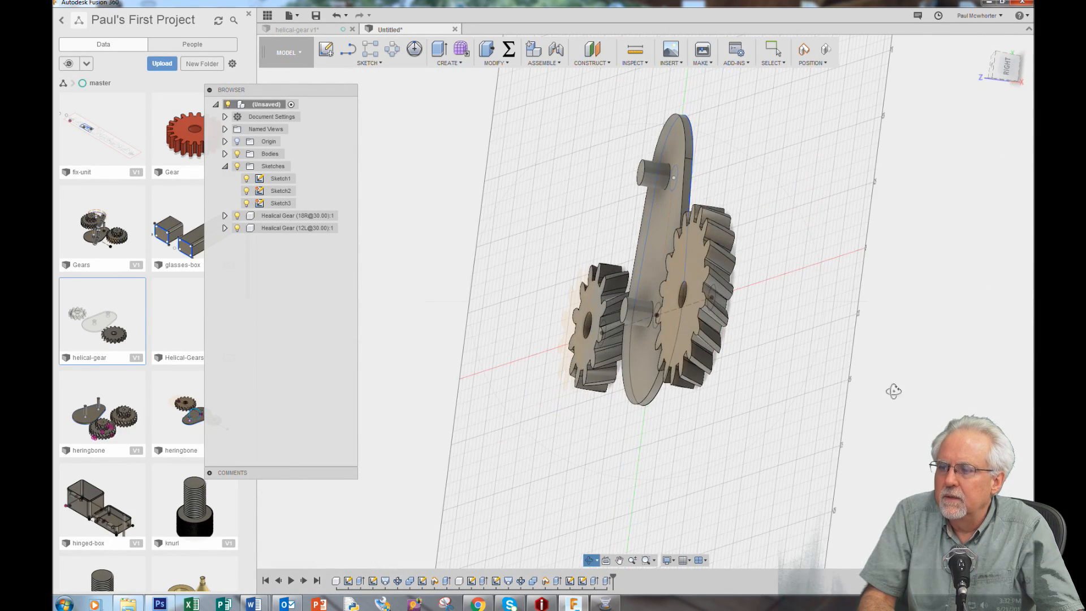
right_click(741, 509)
left_click(774, 511)
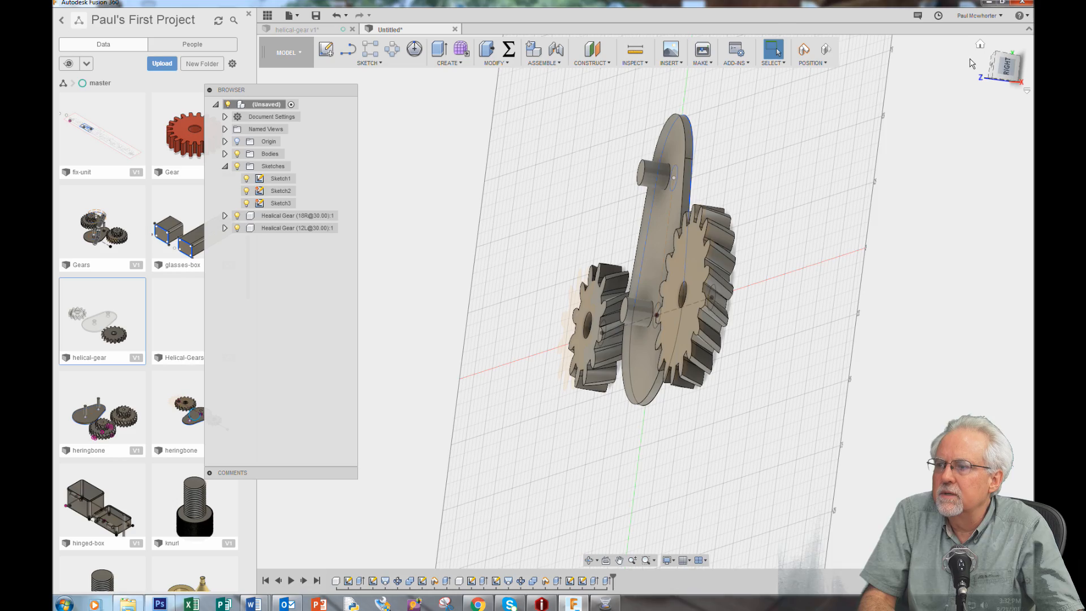
left_click(980, 44)
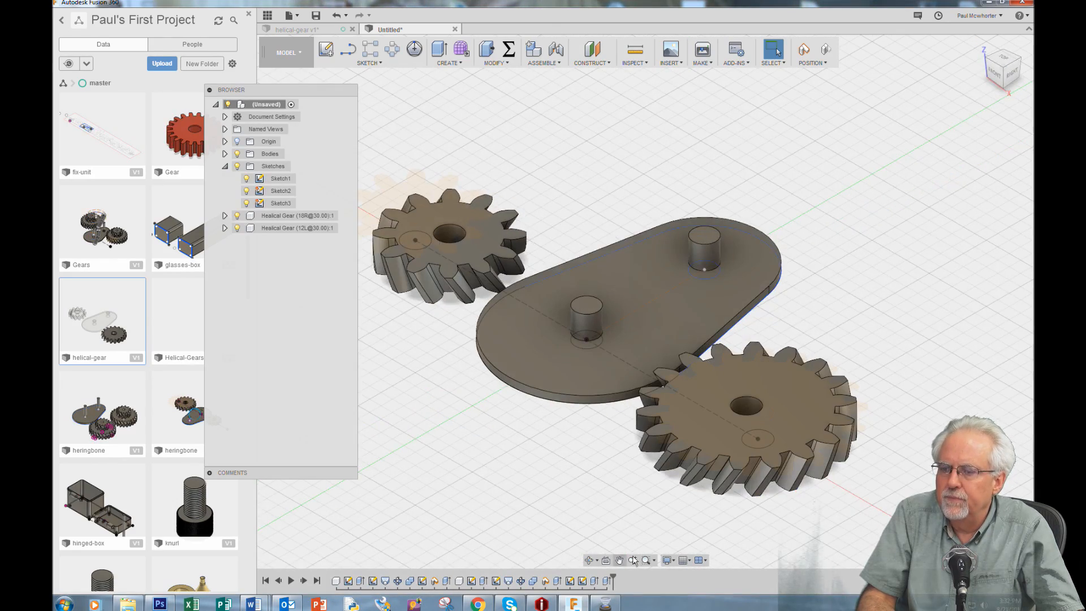
left_click(590, 561)
mouse_move(568, 532)
left_mouse_down()
mouse_move(619, 543)
mouse_move(618, 579)
left_mouse_up()
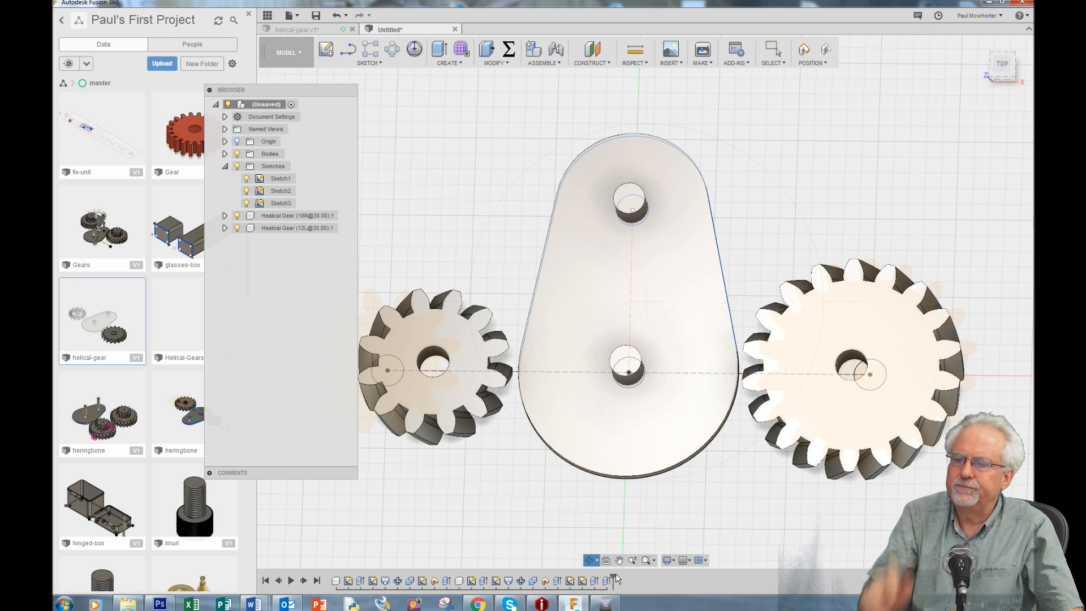
mouse_move(737, 511)
left_mouse_down()
mouse_move(677, 463)
mouse_move(719, 489)
left_mouse_up()
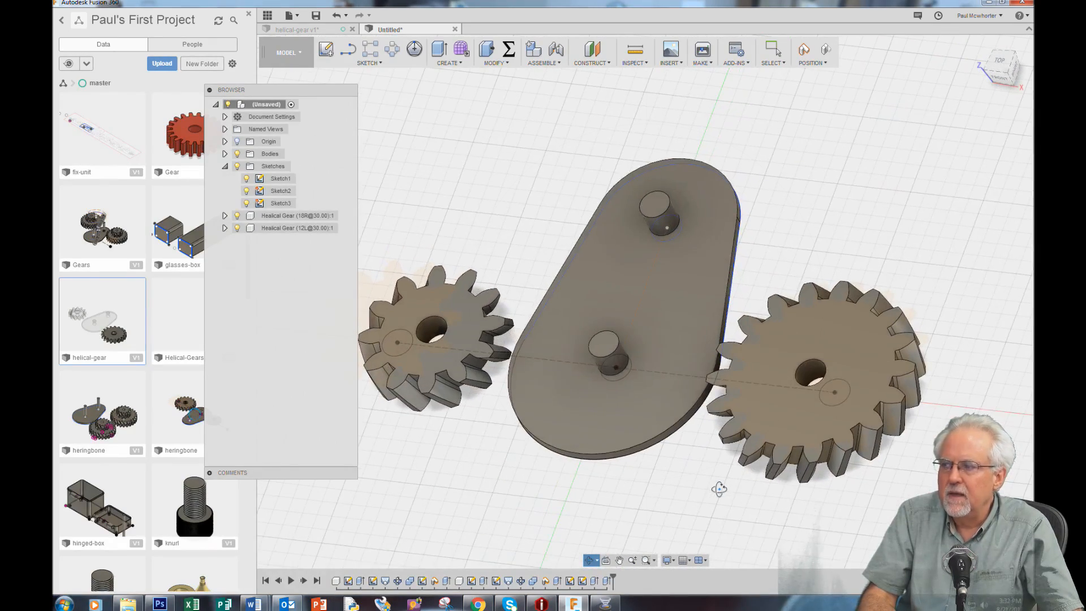
scroll(719, 489, "down", 2)
scroll(719, 489, "up", 1)
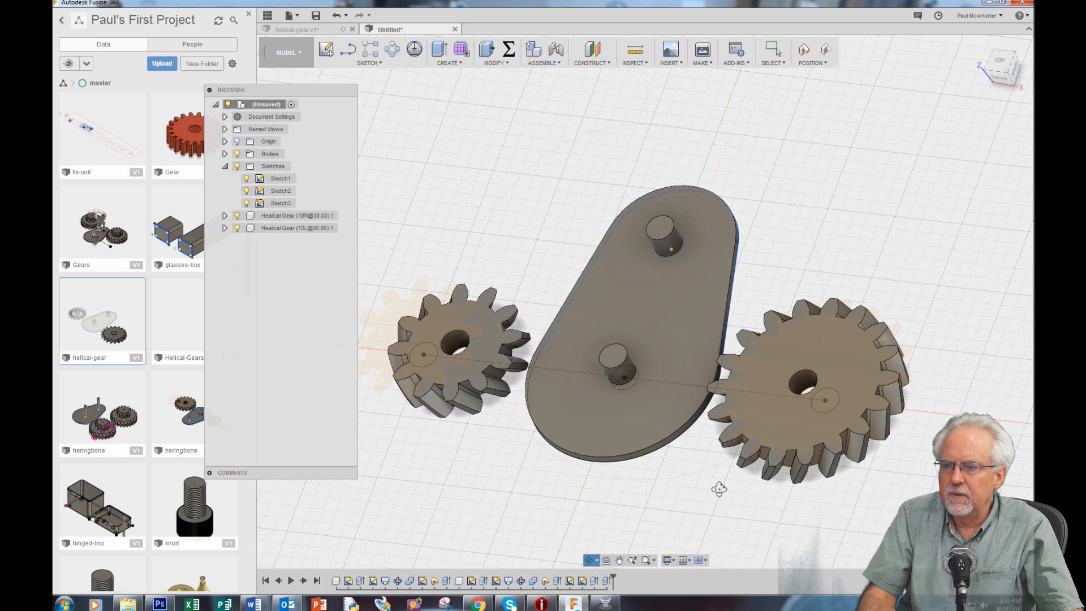
scroll(719, 489, "up", 1)
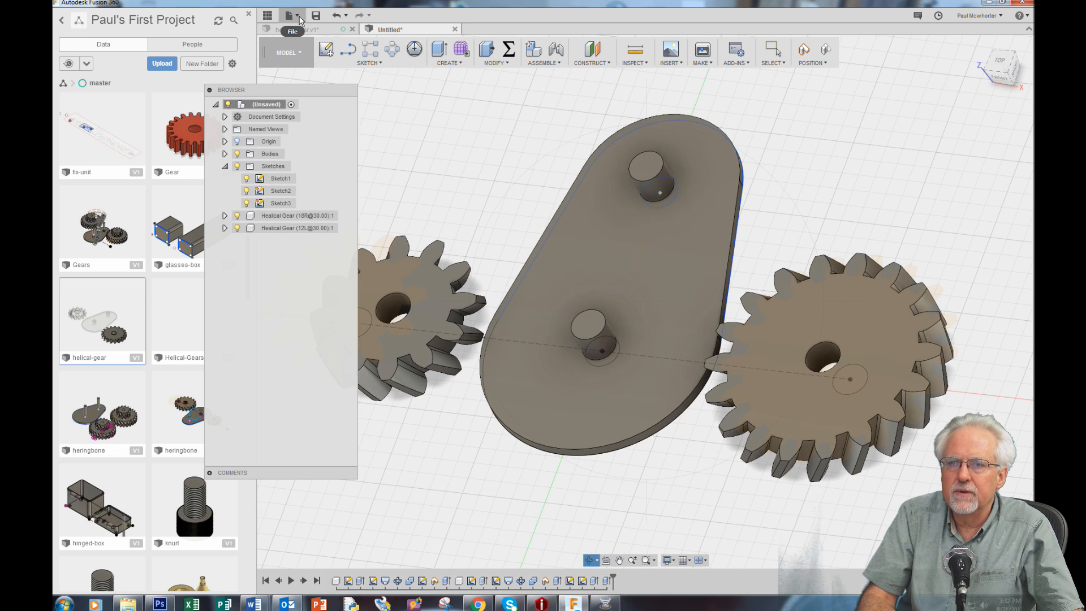
left_click(292, 15)
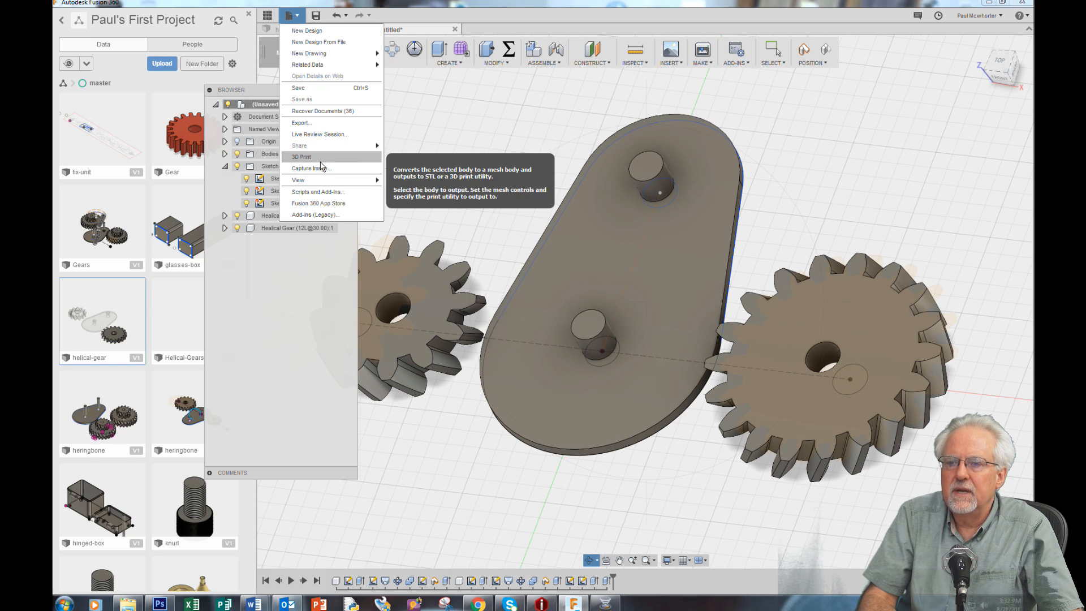
left_click(320, 161)
left_click_drag(289, 92, 165, 115)
left_click_drag(649, 63, 365, 511)
left_click_drag(276, 77, 1017, 515)
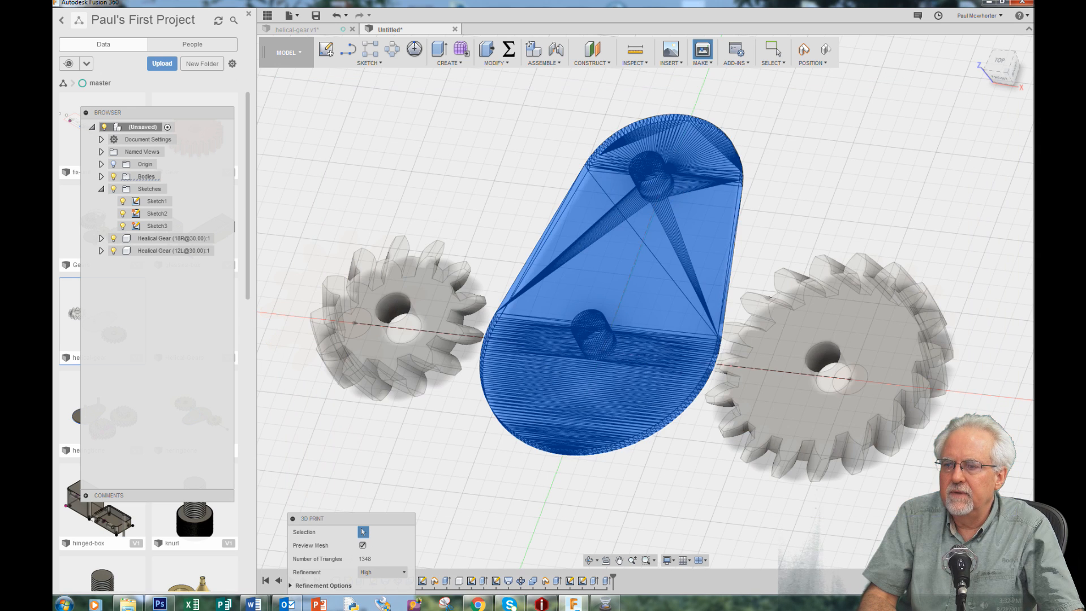
left_click_drag(364, 522, 269, 350)
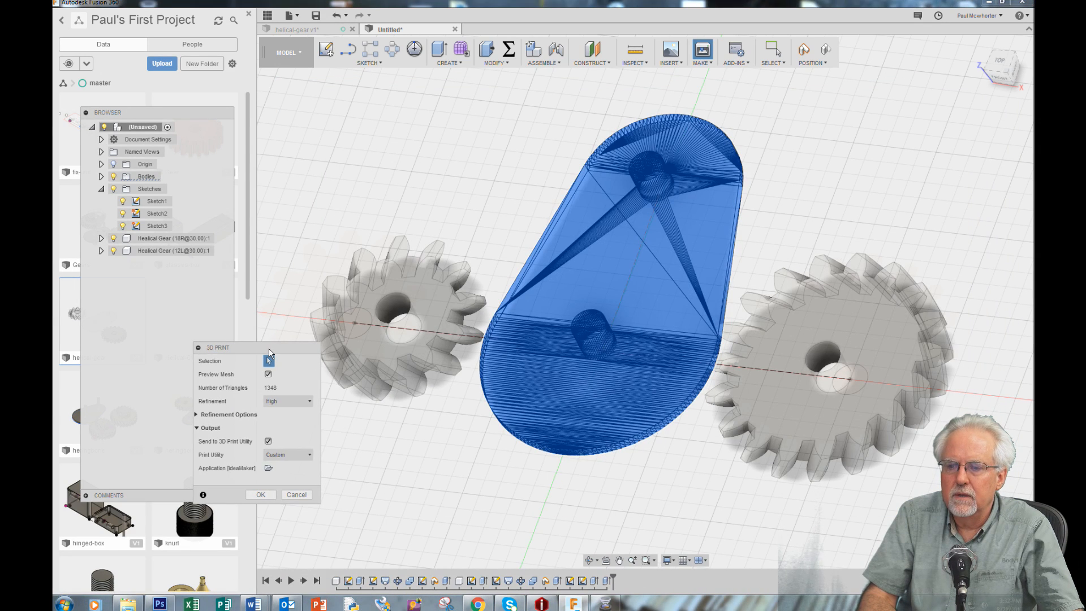
left_click(296, 496)
Send the pinned plate and both helical gears together to the ideaMaker 3D print utility with High mesh refinement
mouse_move(269, 79)
left_mouse_down()
mouse_move(402, 139)
mouse_move(988, 529)
left_mouse_up()
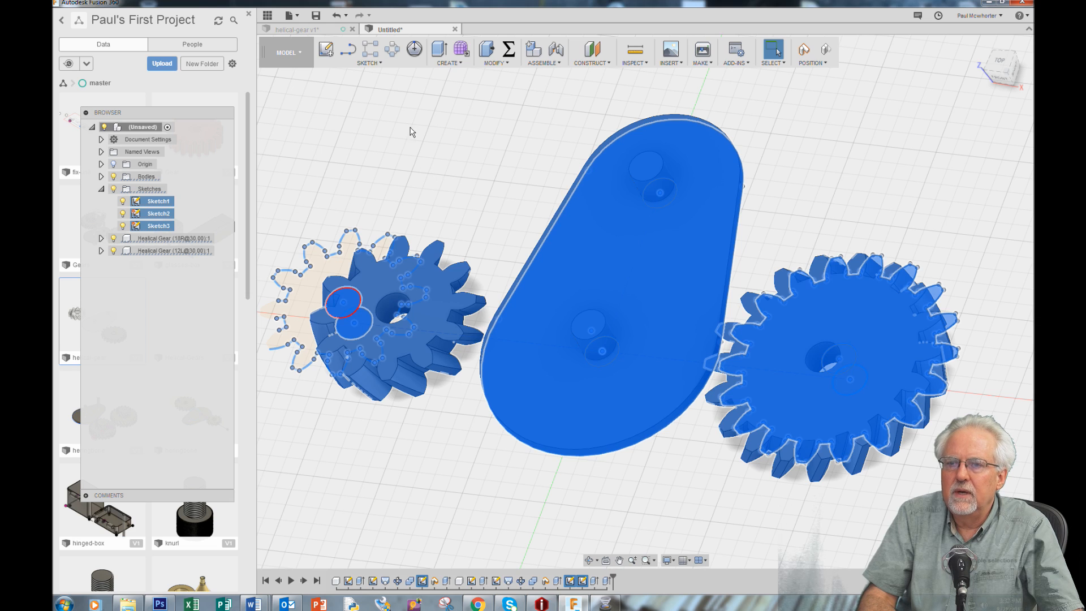
left_click(291, 16)
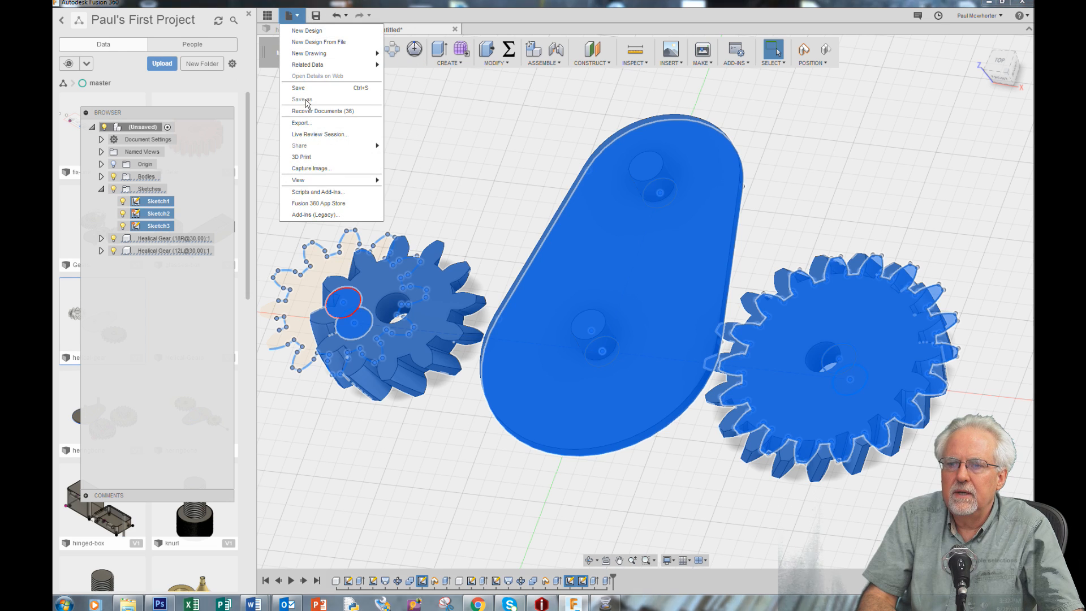
left_click(326, 163)
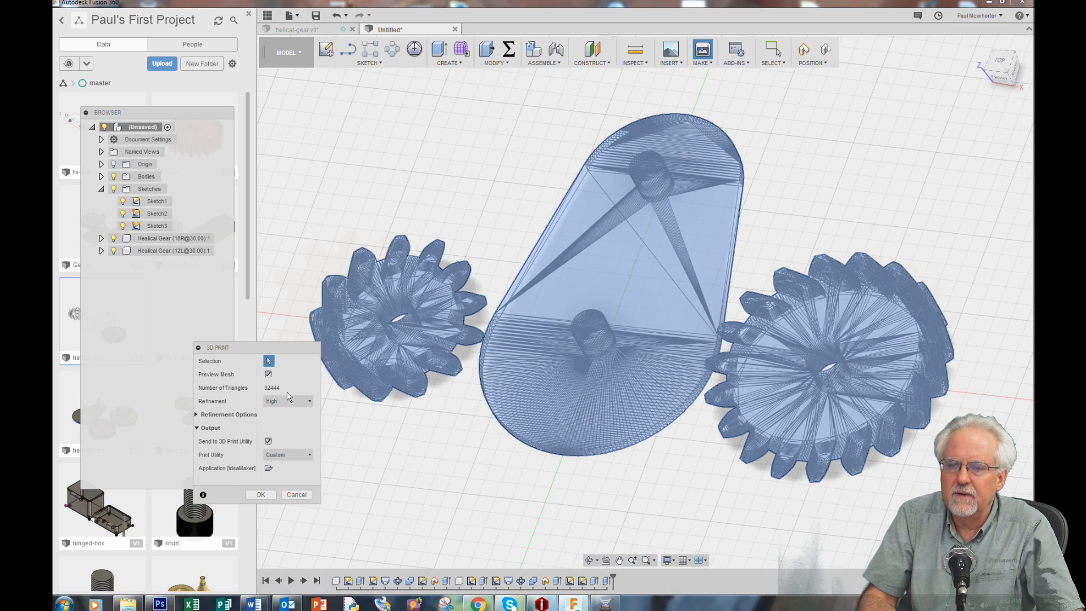
left_click_drag(267, 348, 894, 83)
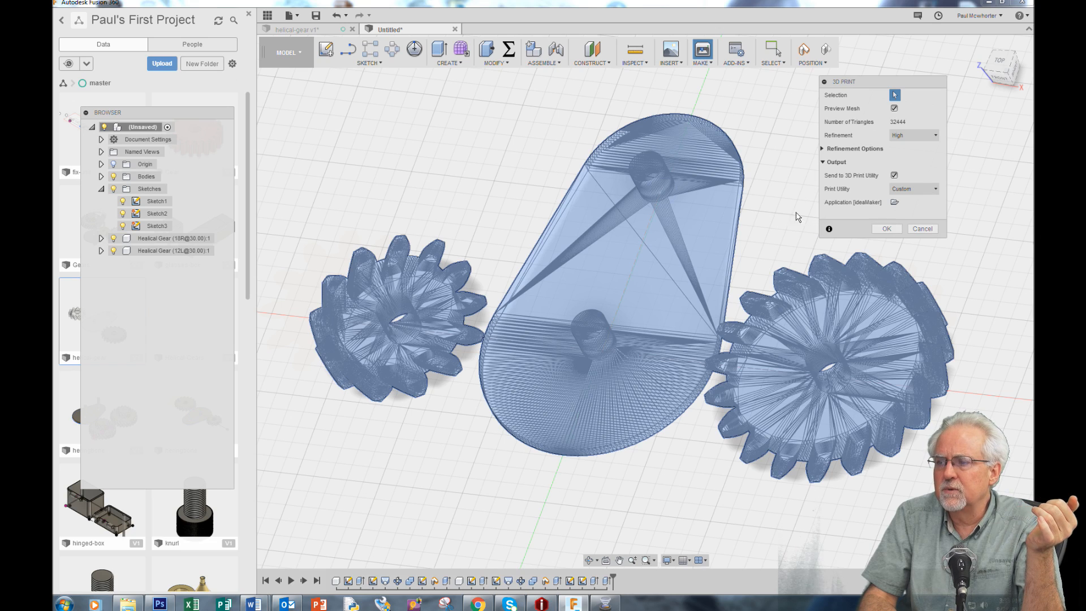
left_click(887, 229)
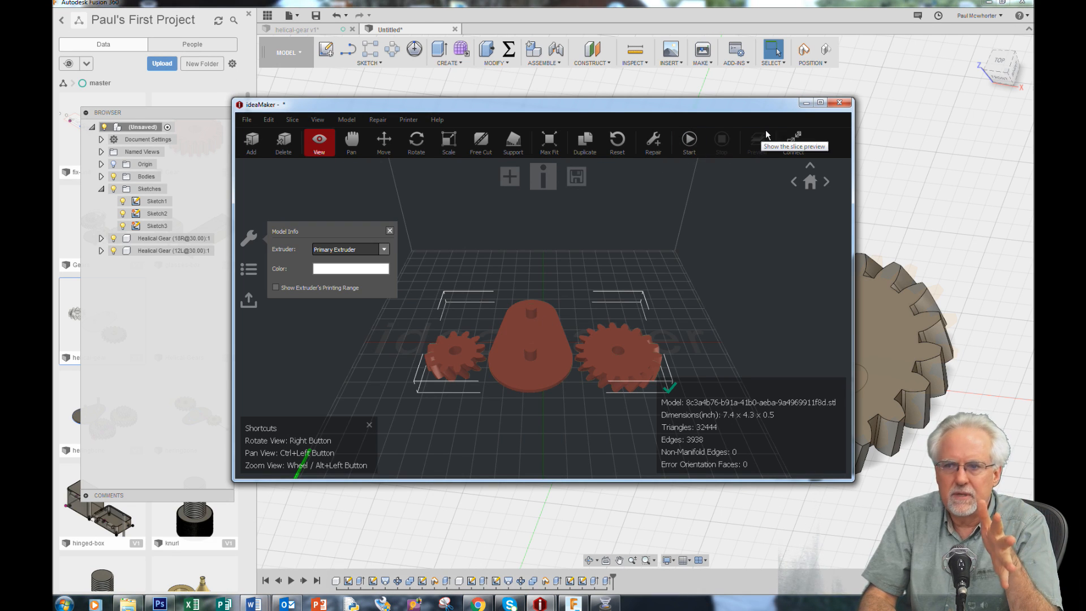
Slice the imported plate and gears in ideaMaker for the RAISE3D N2 Plus using the High Quality - N2 Plus - PLA template
left_click(688, 143)
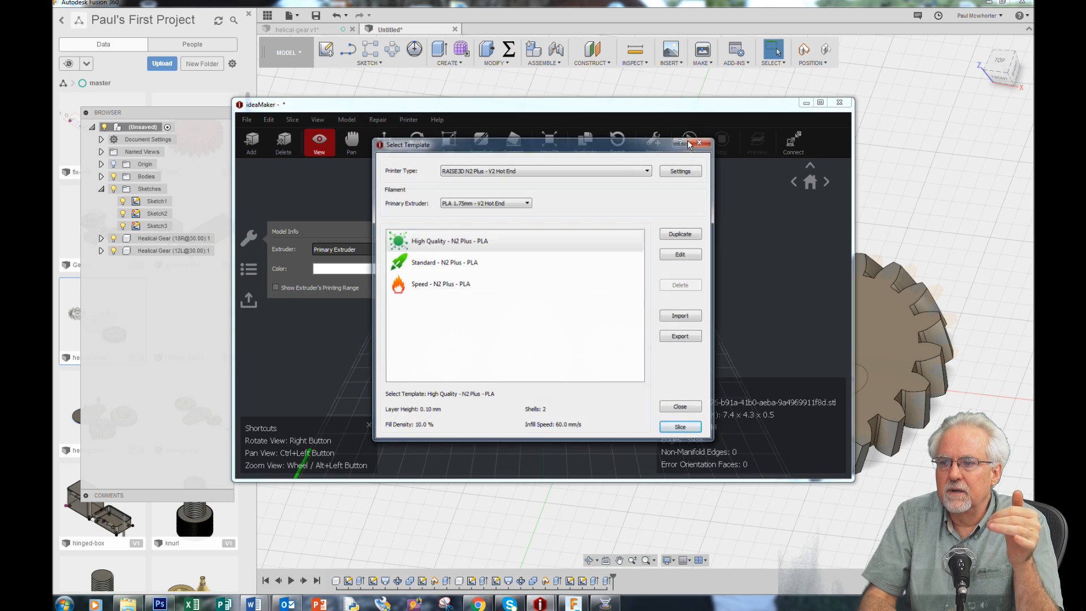
left_click(680, 431)
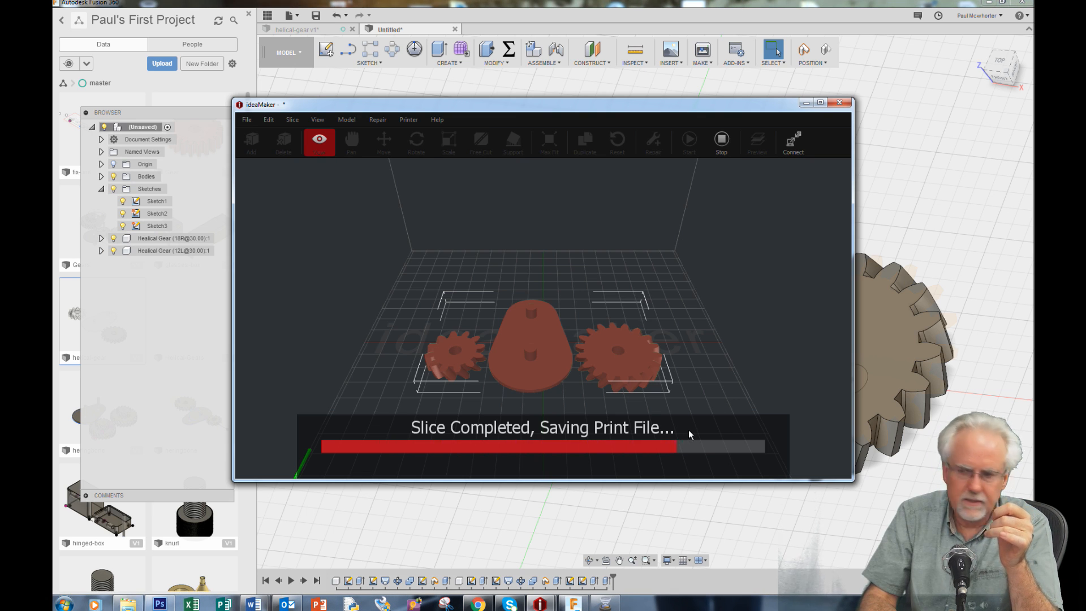
left_click(567, 350)
left_click(604, 355)
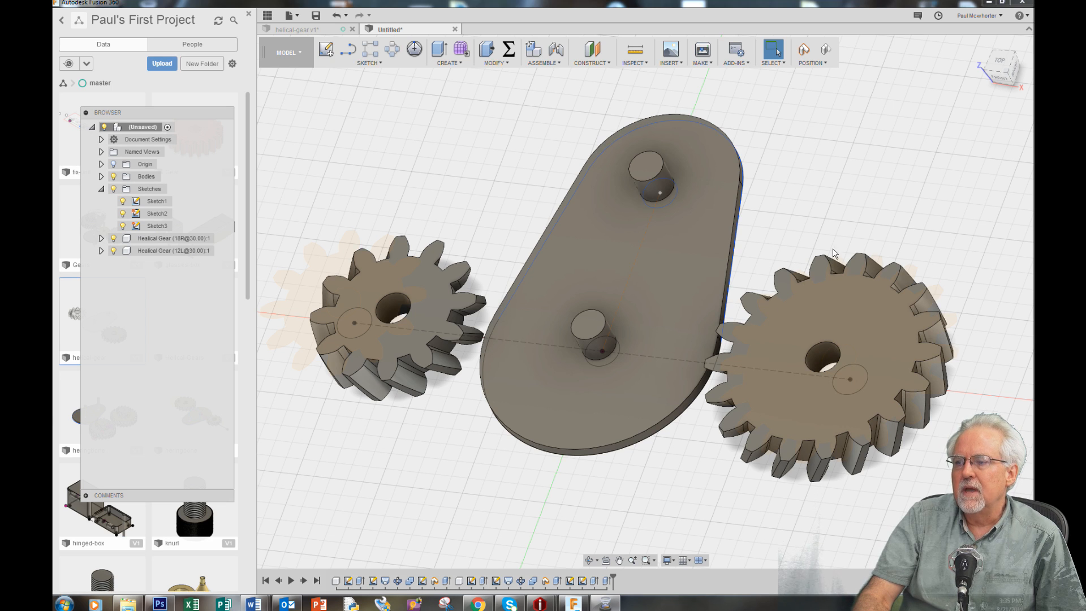
Back in Fusion 360, examine the underside of the plate and gears, then inspect them from above and at an angle
middle_click_drag(667, 270, 521, 449, "shift")
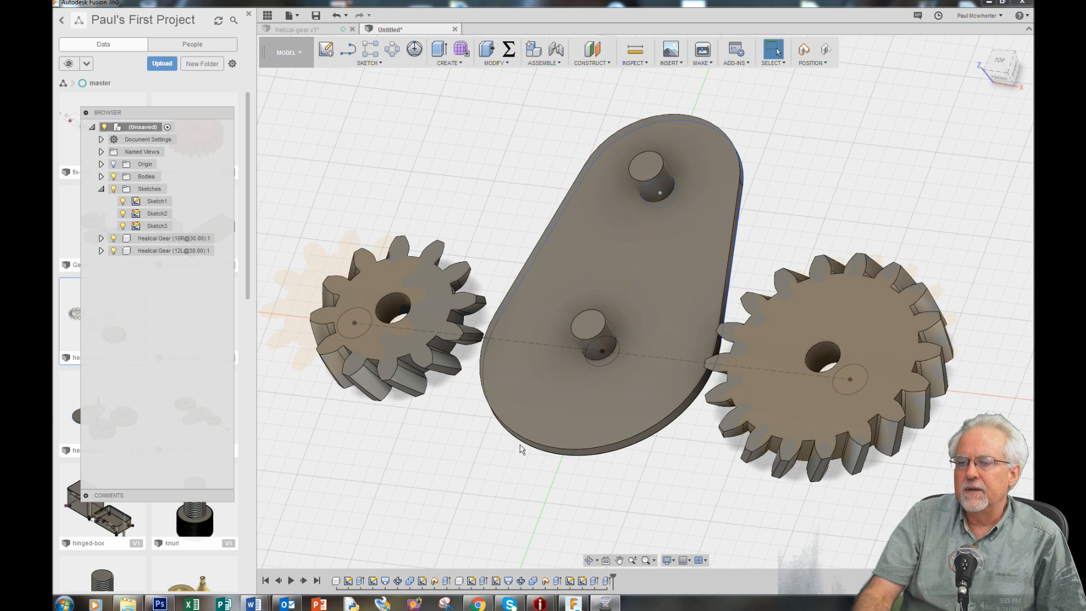
left_click(591, 560)
left_click_drag(531, 505, 521, 475)
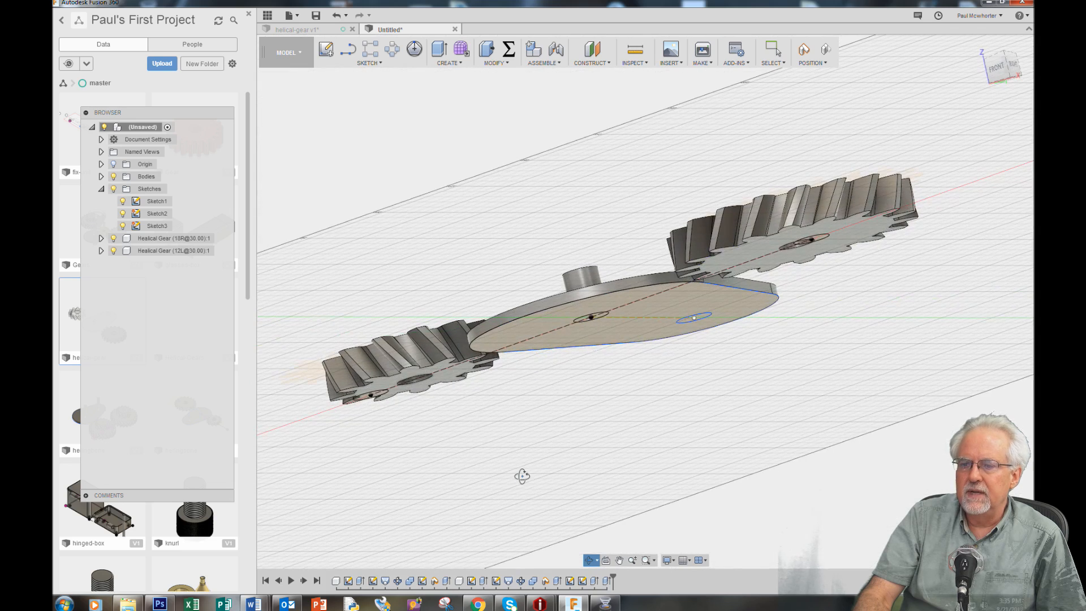
left_click_drag(540, 418, 553, 492)
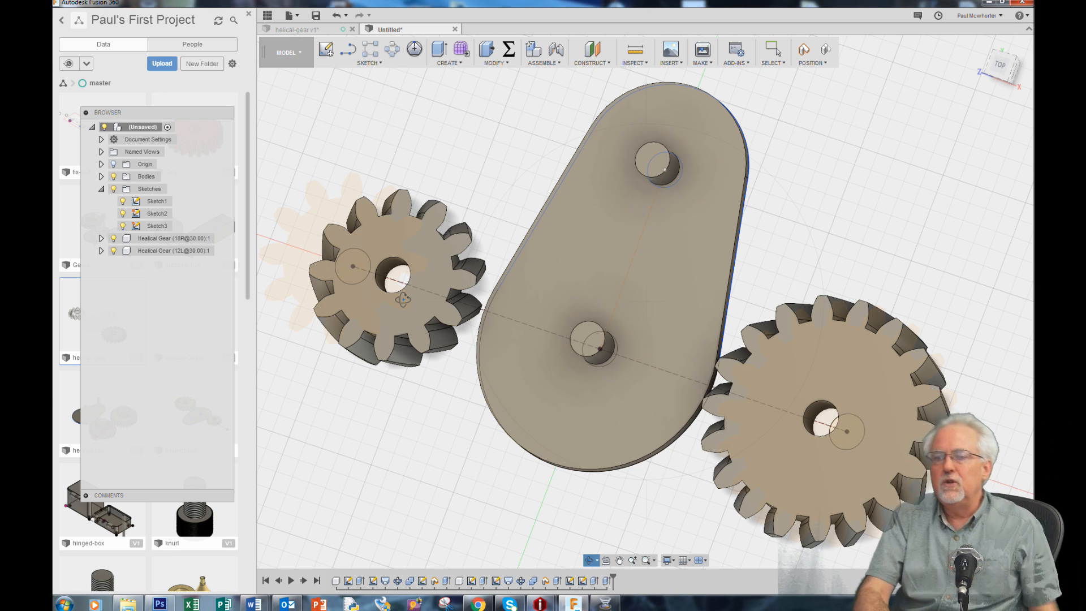
left_click_drag(419, 421, 431, 399)
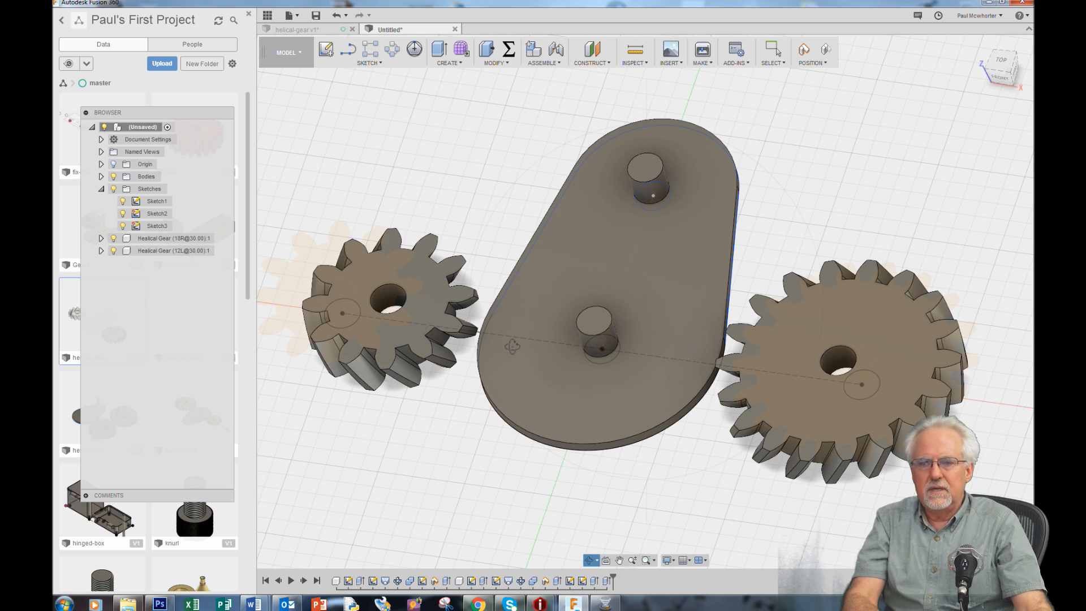
scroll(828, 166, "up", 2)
scroll(829, 166, "down", 3)
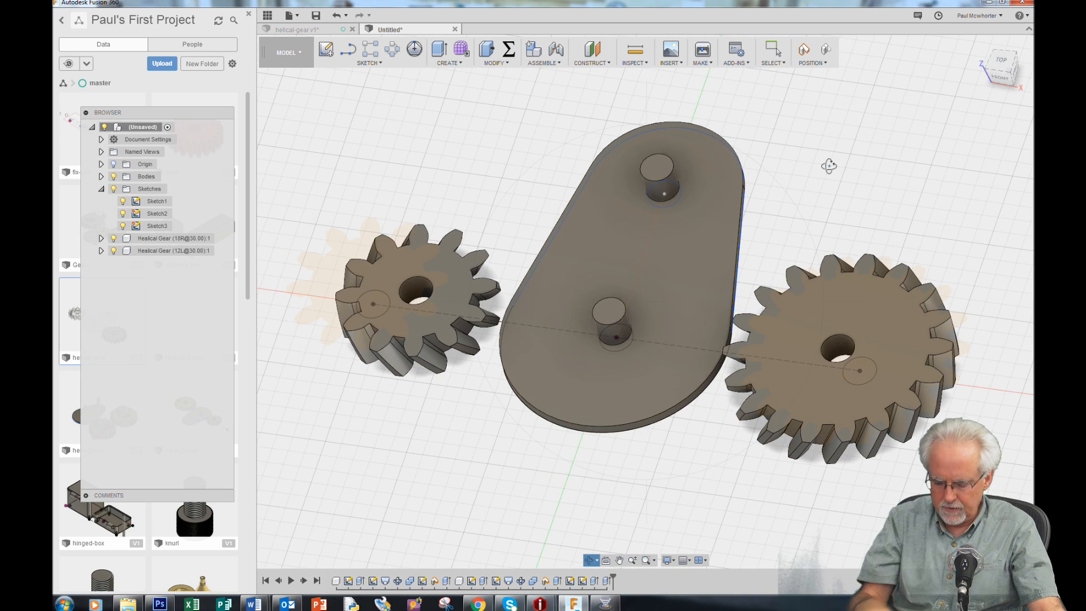